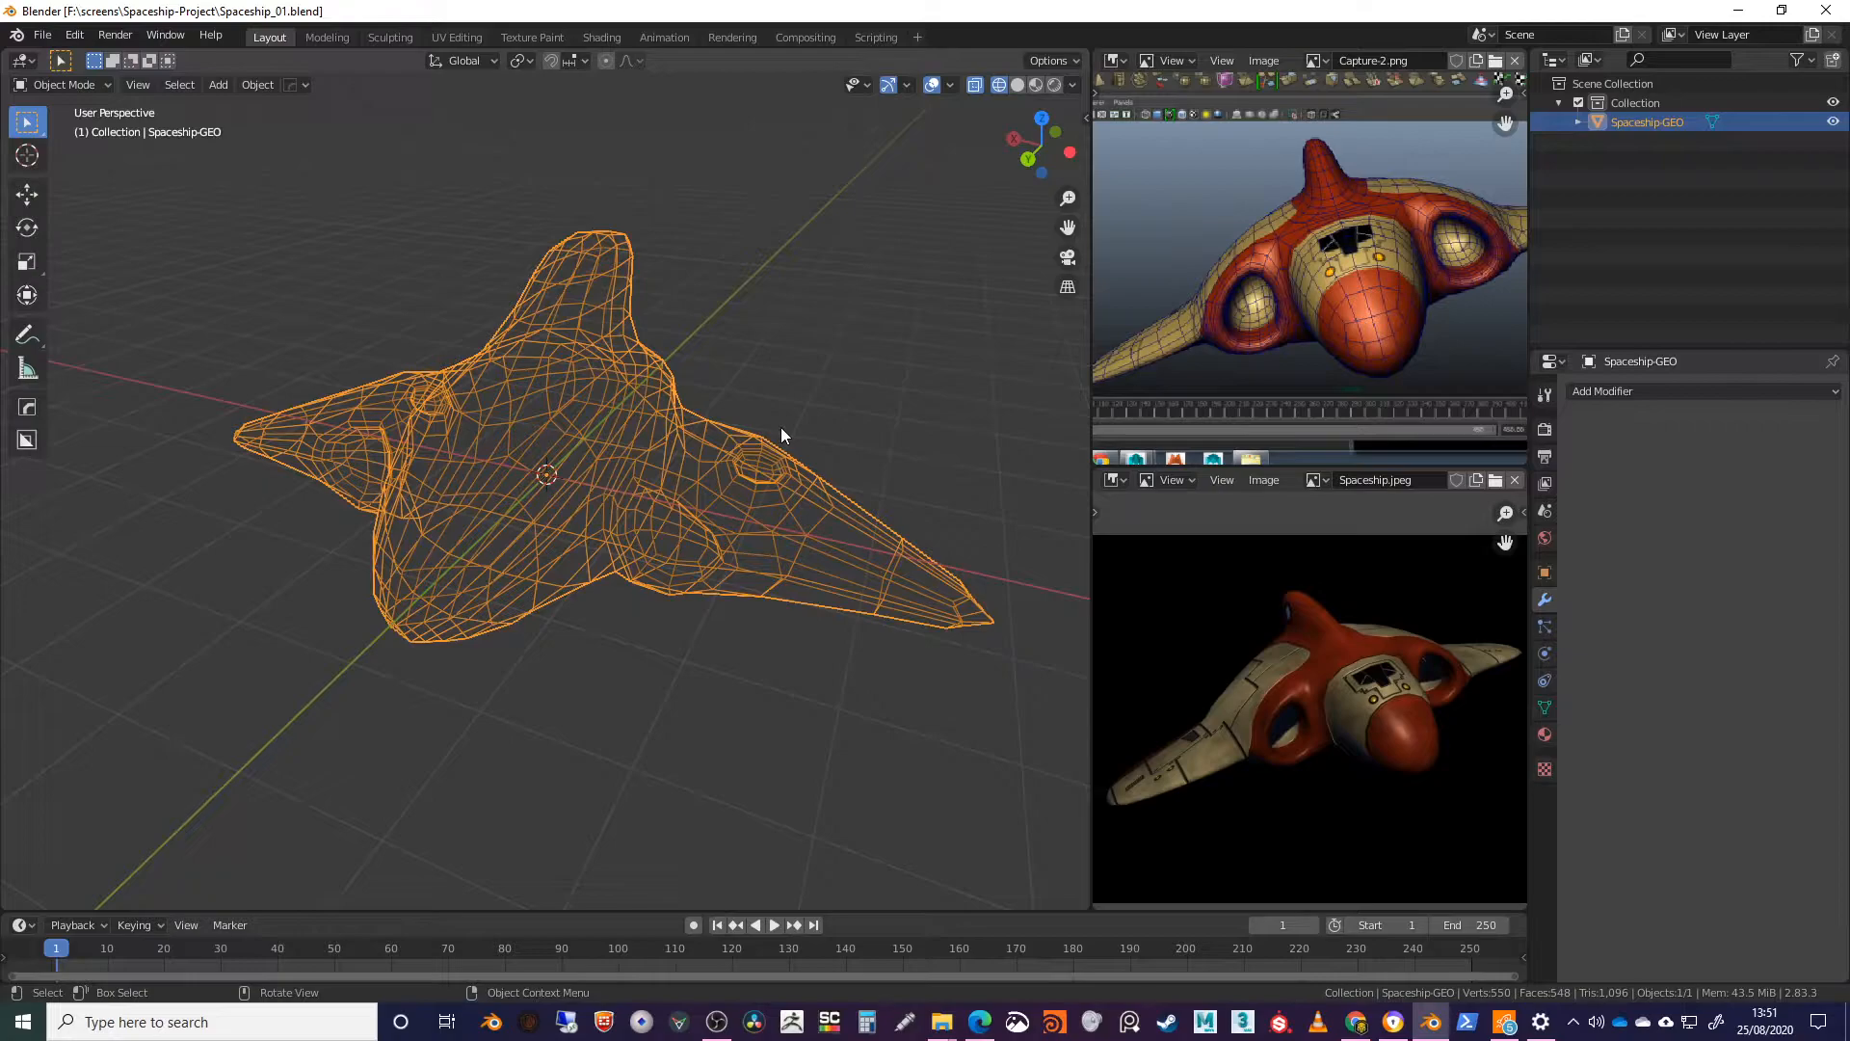
Step: Switch the 3D viewport from wireframe to solid shading to show the spaceship's surfaces
{"action": "middle_click_drag", "start_coordinate": [781, 429], "coordinate": [850, 270]}
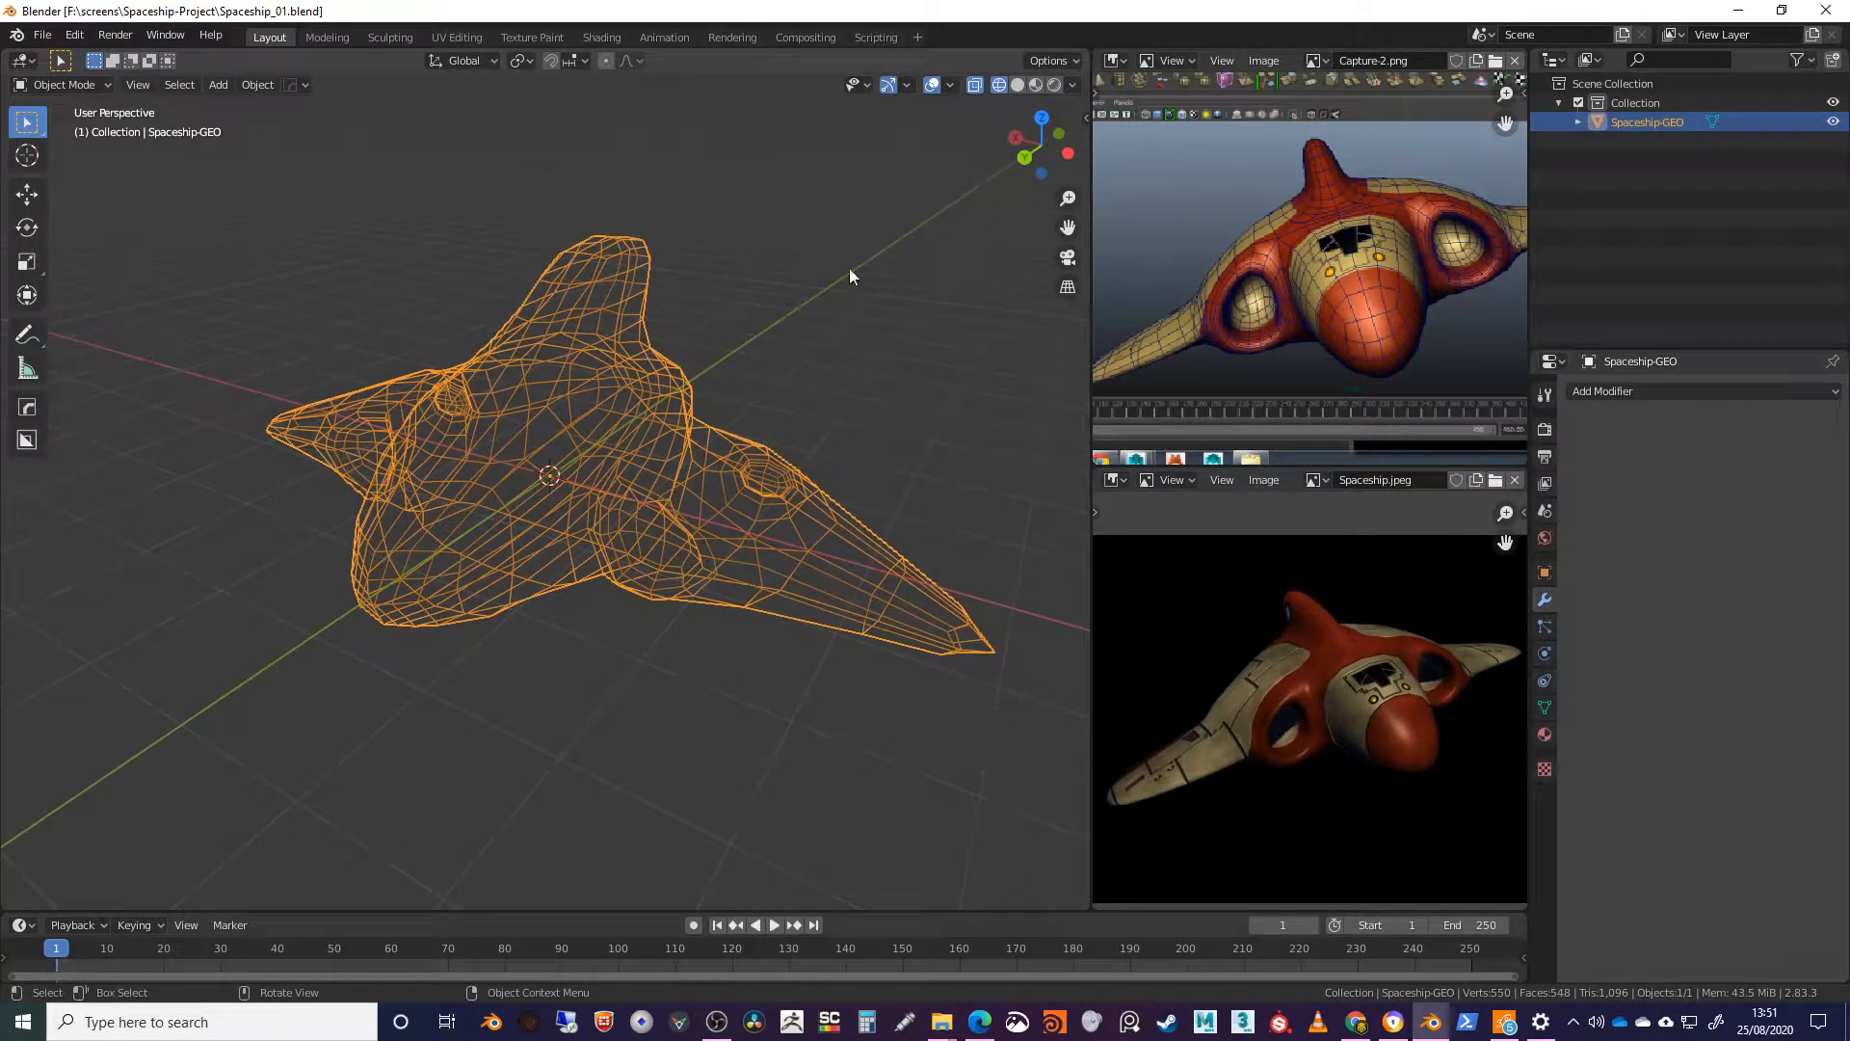
{"action": "left_click", "coordinate": [1018, 85]}
{"action": "middle_click_drag", "start_coordinate": [719, 345], "coordinate": [748, 367]}
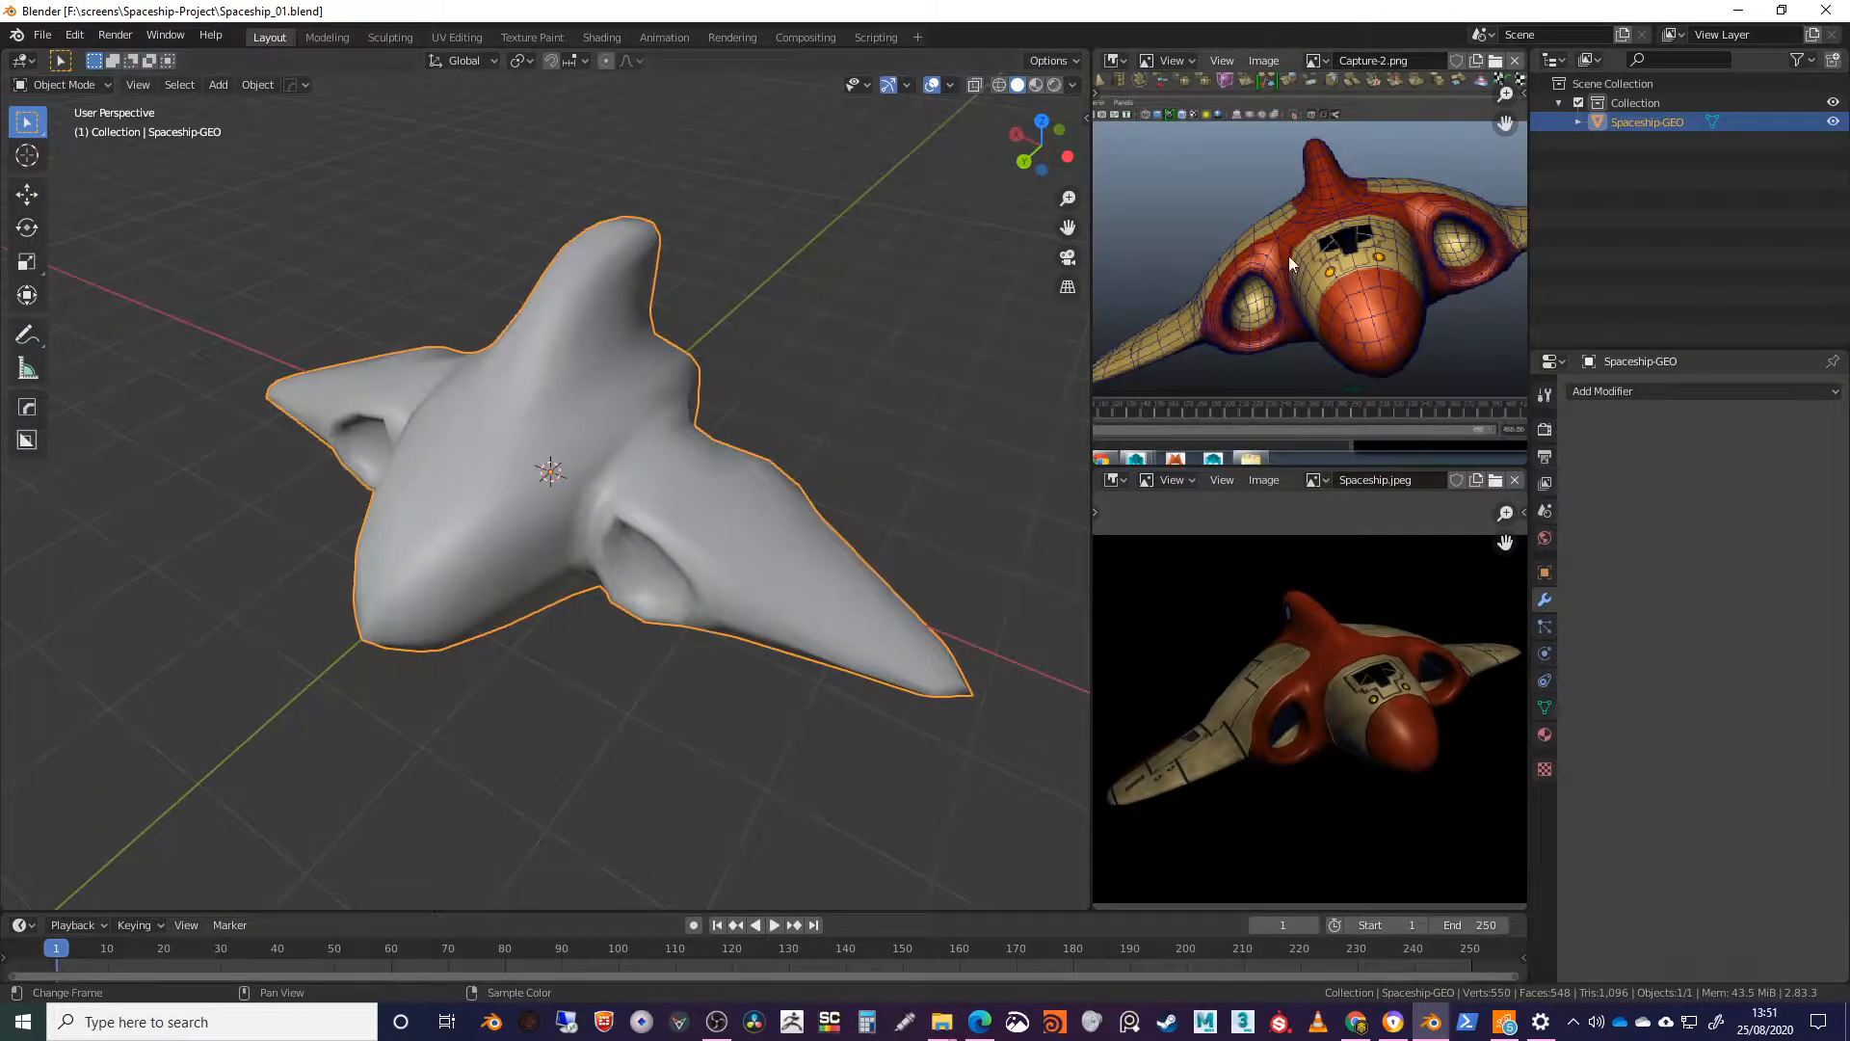
{"action": "middle_click_drag", "start_coordinate": [868, 323], "coordinate": [703, 326]}
{"action": "middle_click_drag", "start_coordinate": [592, 315], "coordinate": [757, 401]}
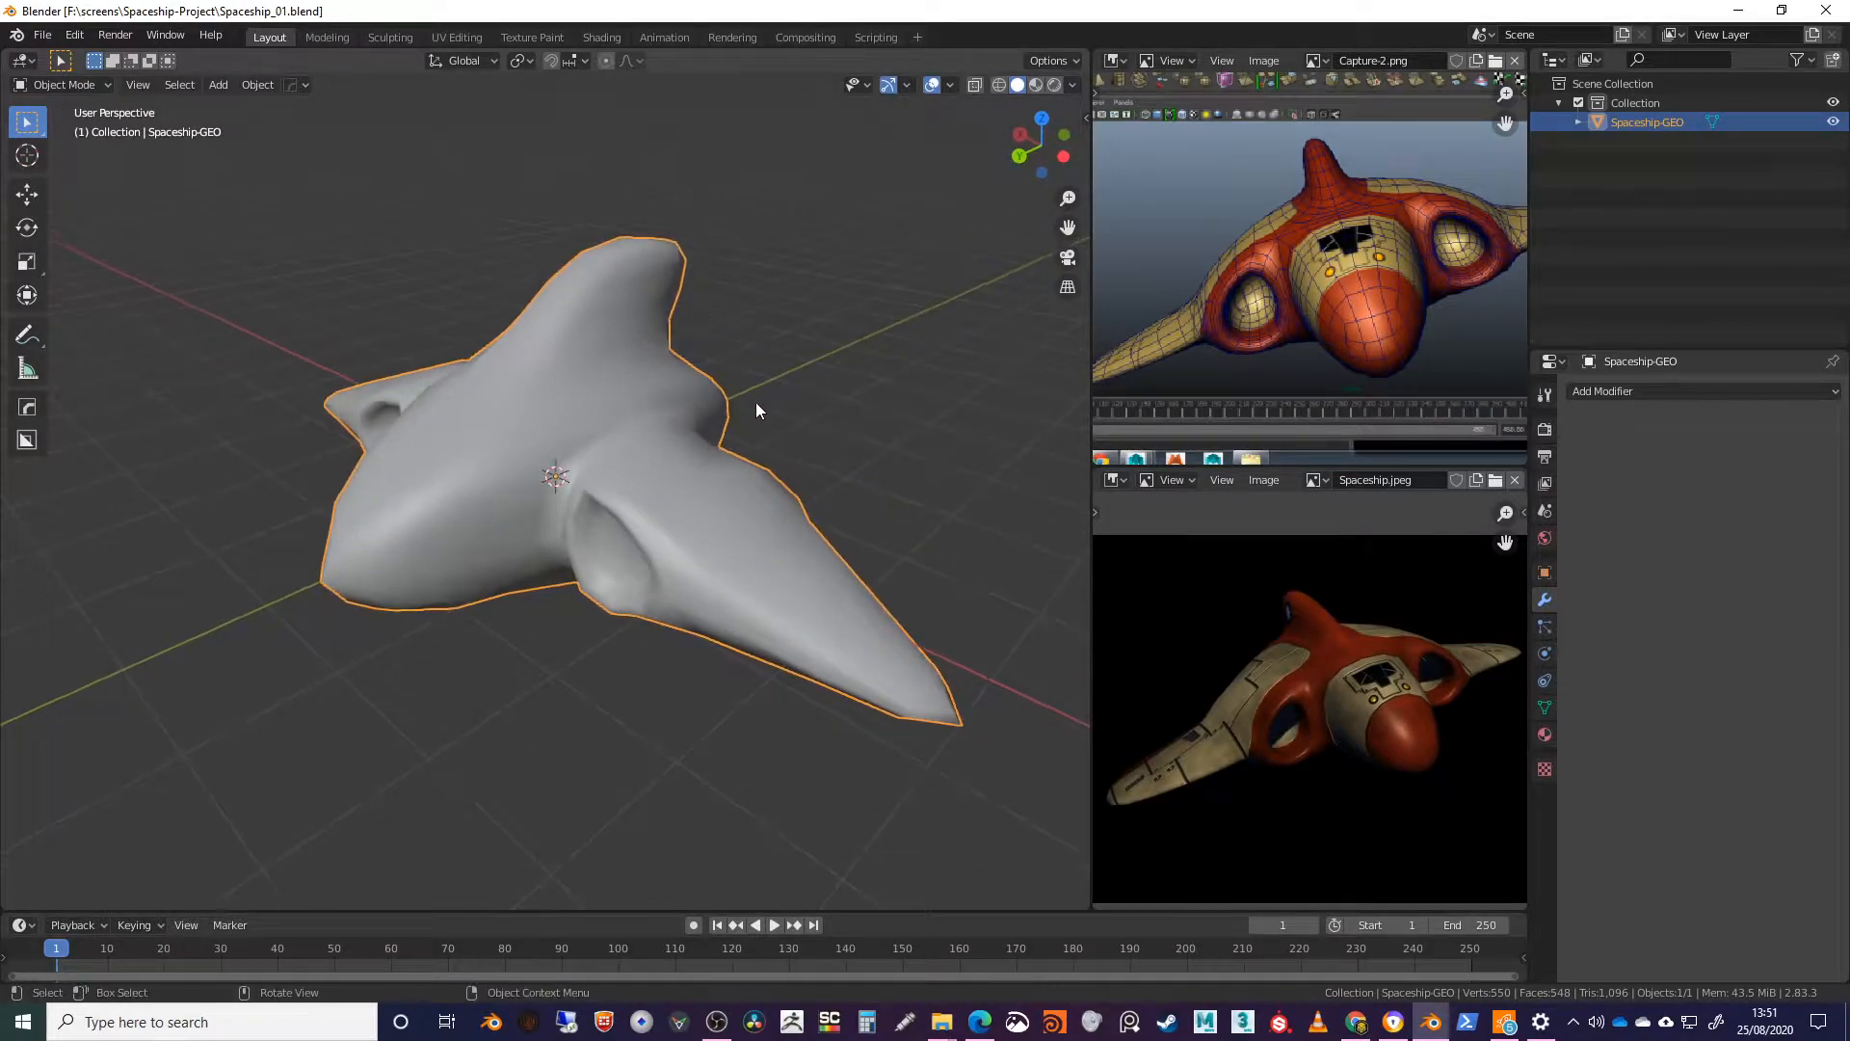
Step: Widen the 3D viewport slightly and reposition the spaceship in both reference images
{"action": "left_click_drag", "start_coordinate": [1089, 403], "coordinate": [1126, 424]}
{"action": "middle_click_drag", "start_coordinate": [1329, 672], "coordinate": [1345, 634]}
{"action": "middle_click_drag", "start_coordinate": [1380, 300], "coordinate": [1352, 297]}
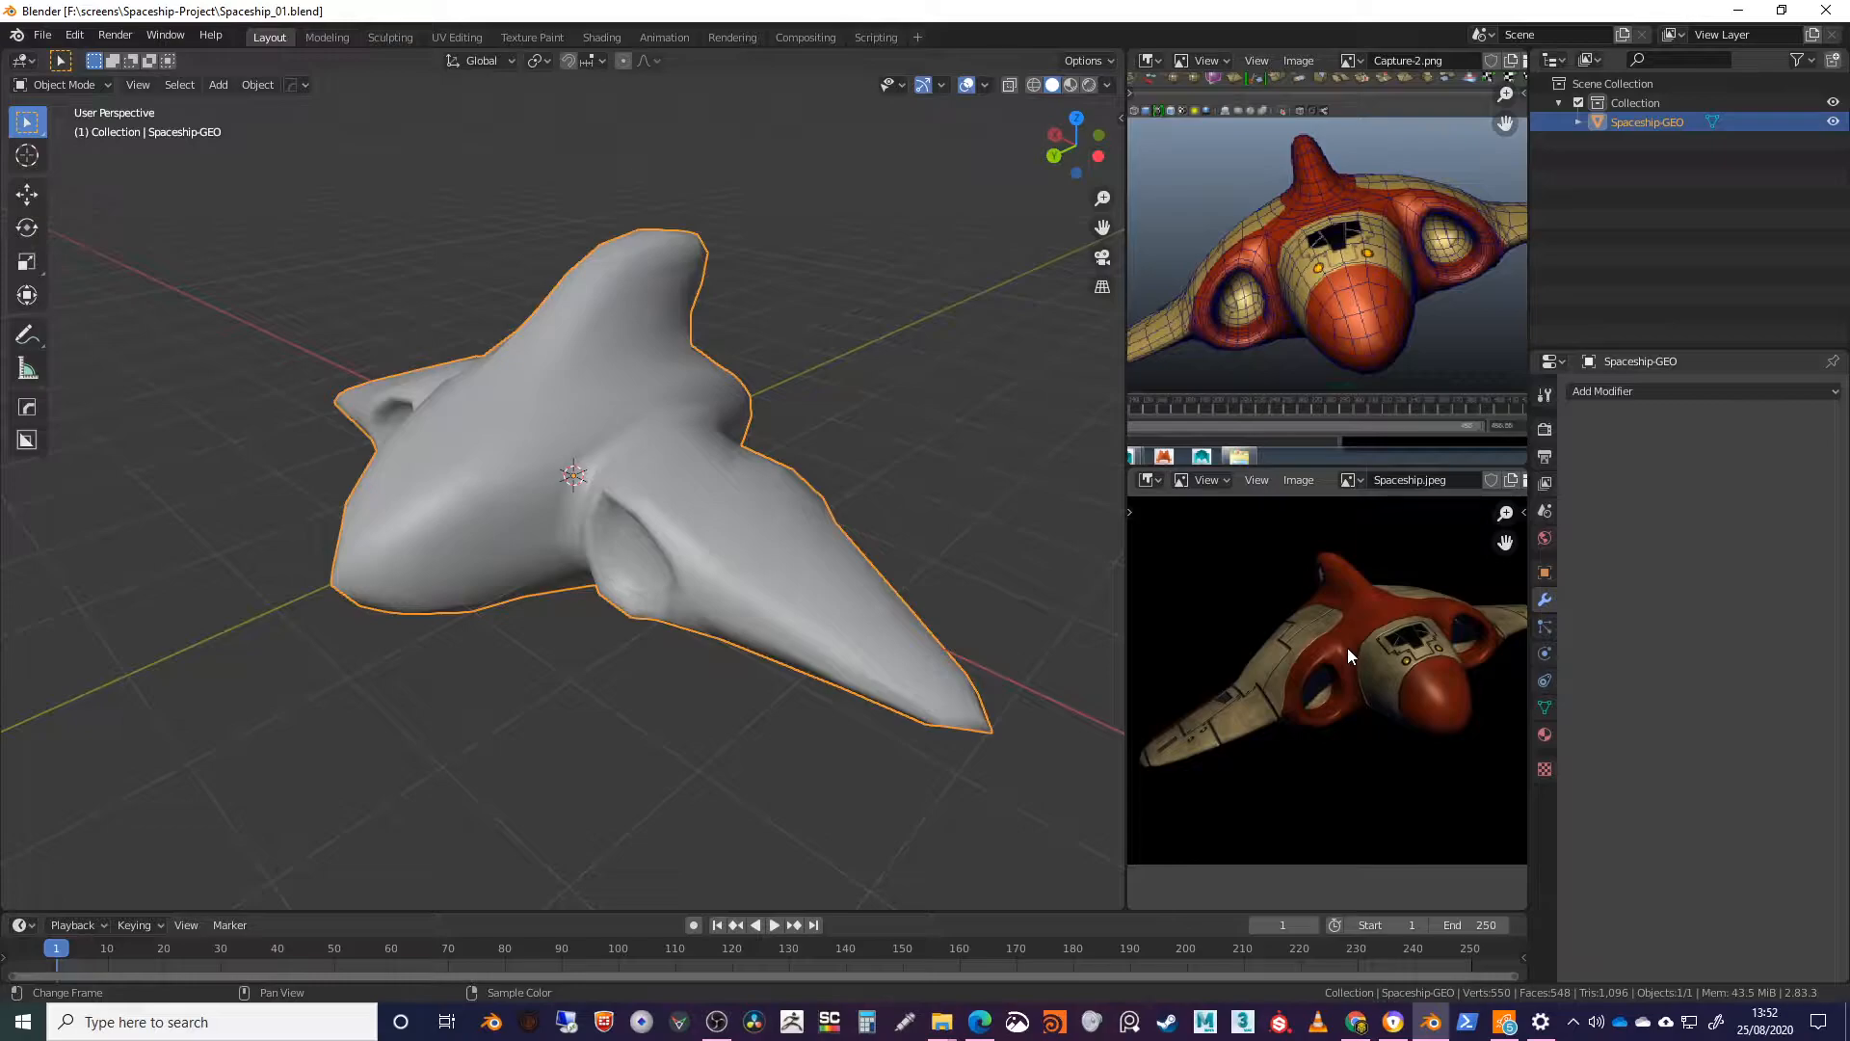
Step: Display the material properties of the spaceship mesh
{"action": "middle_click_drag", "start_coordinate": [488, 372], "coordinate": [824, 337]}
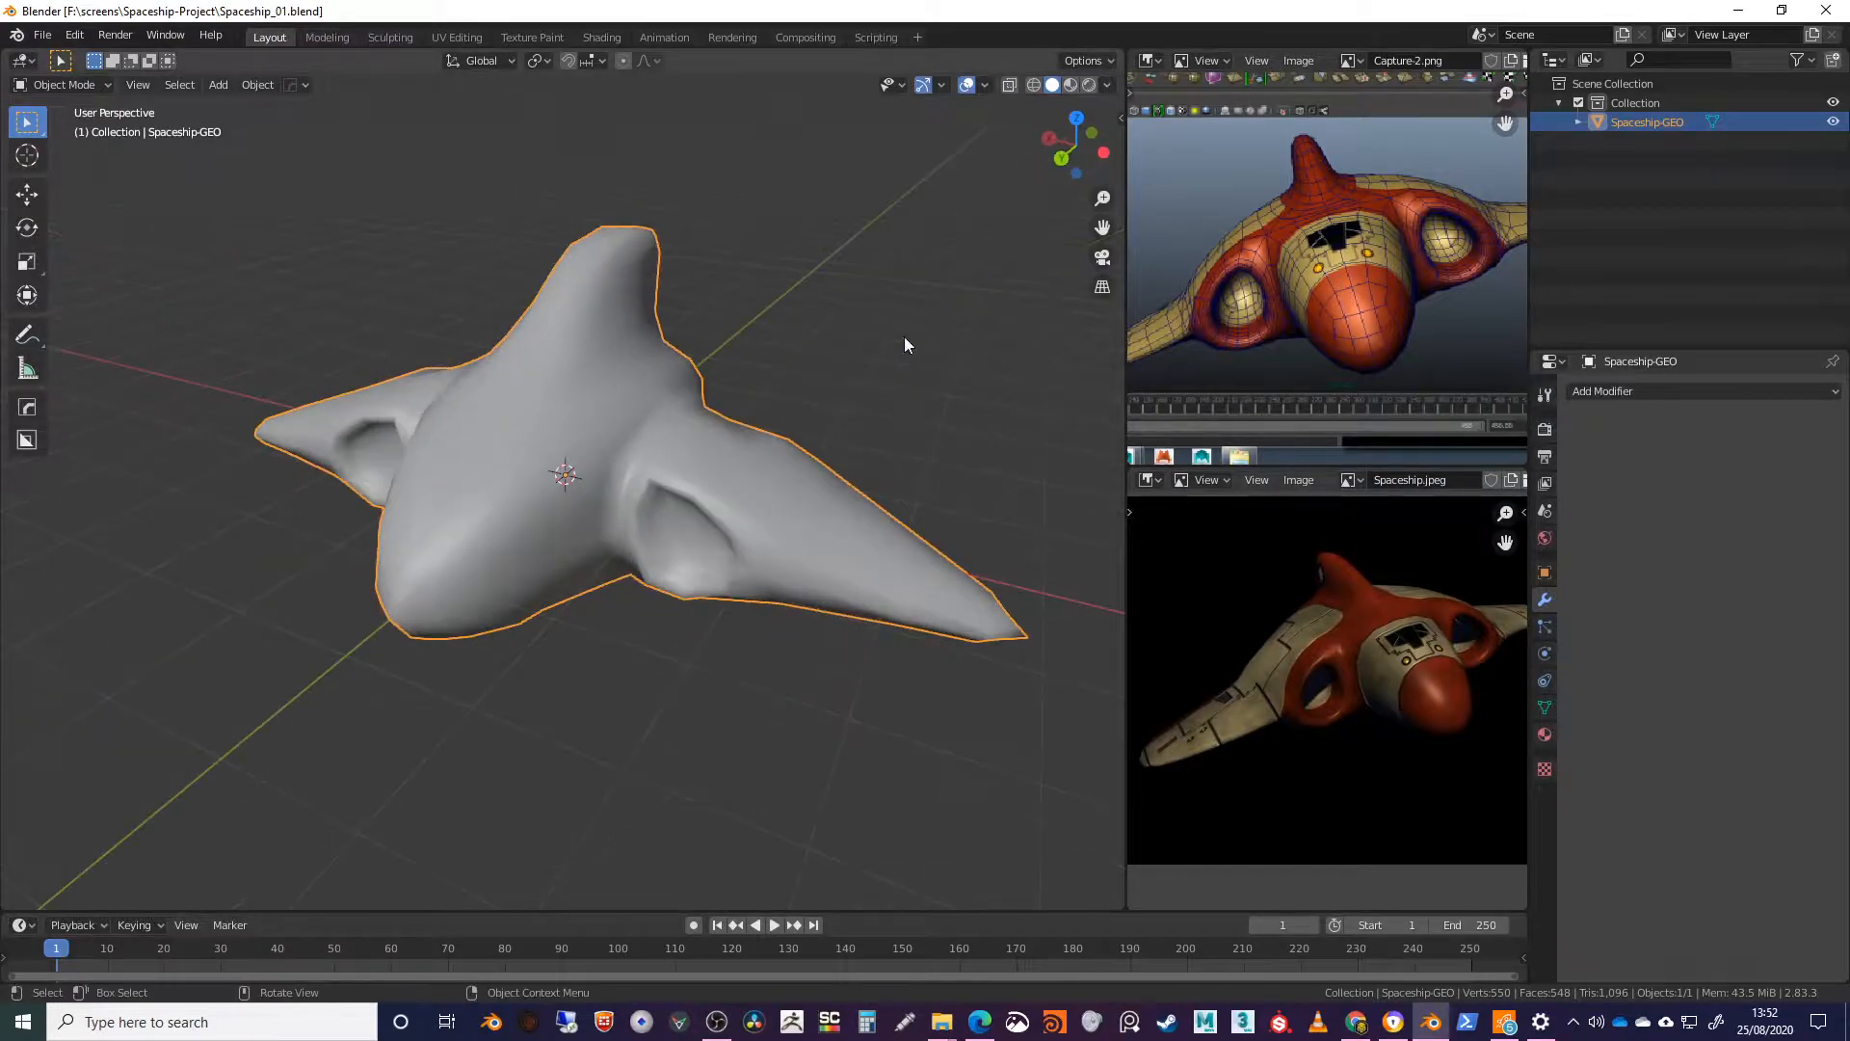
{"action": "left_click", "coordinate": [1545, 732]}
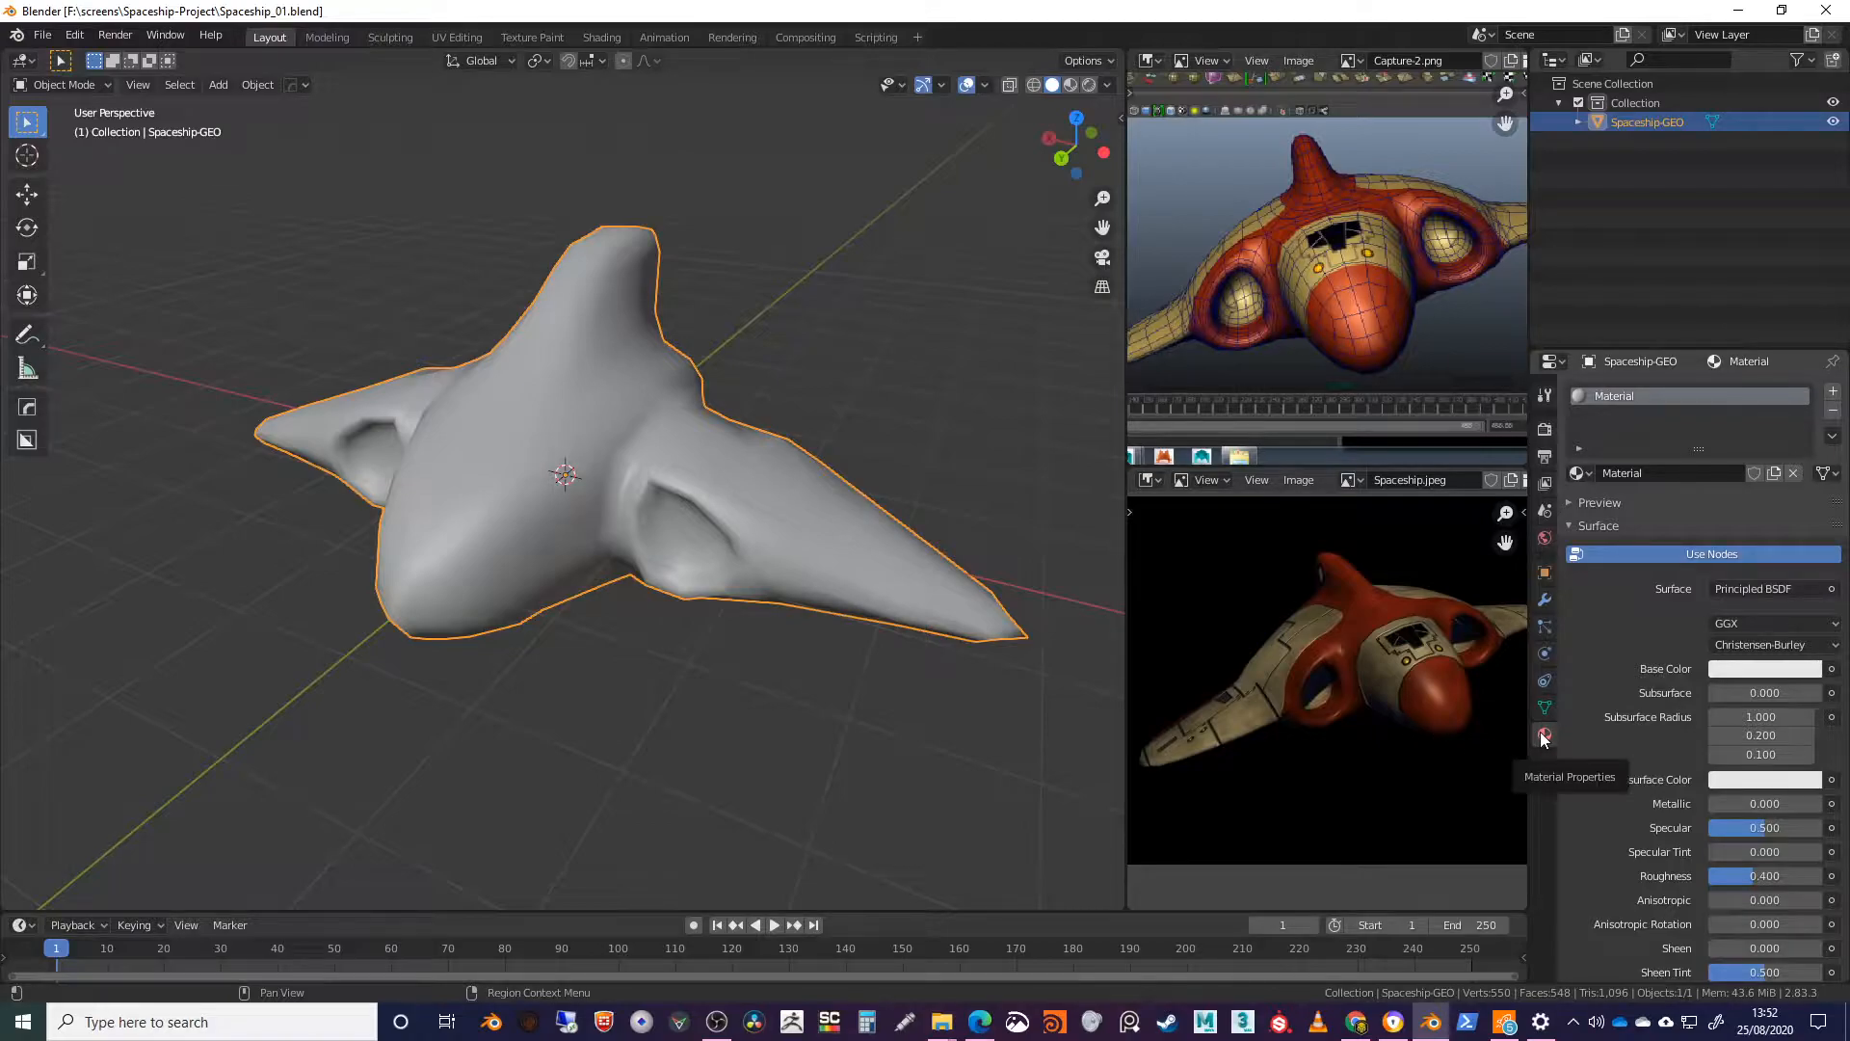
{"action": "middle_click_drag", "start_coordinate": [823, 592], "coordinate": [911, 437]}
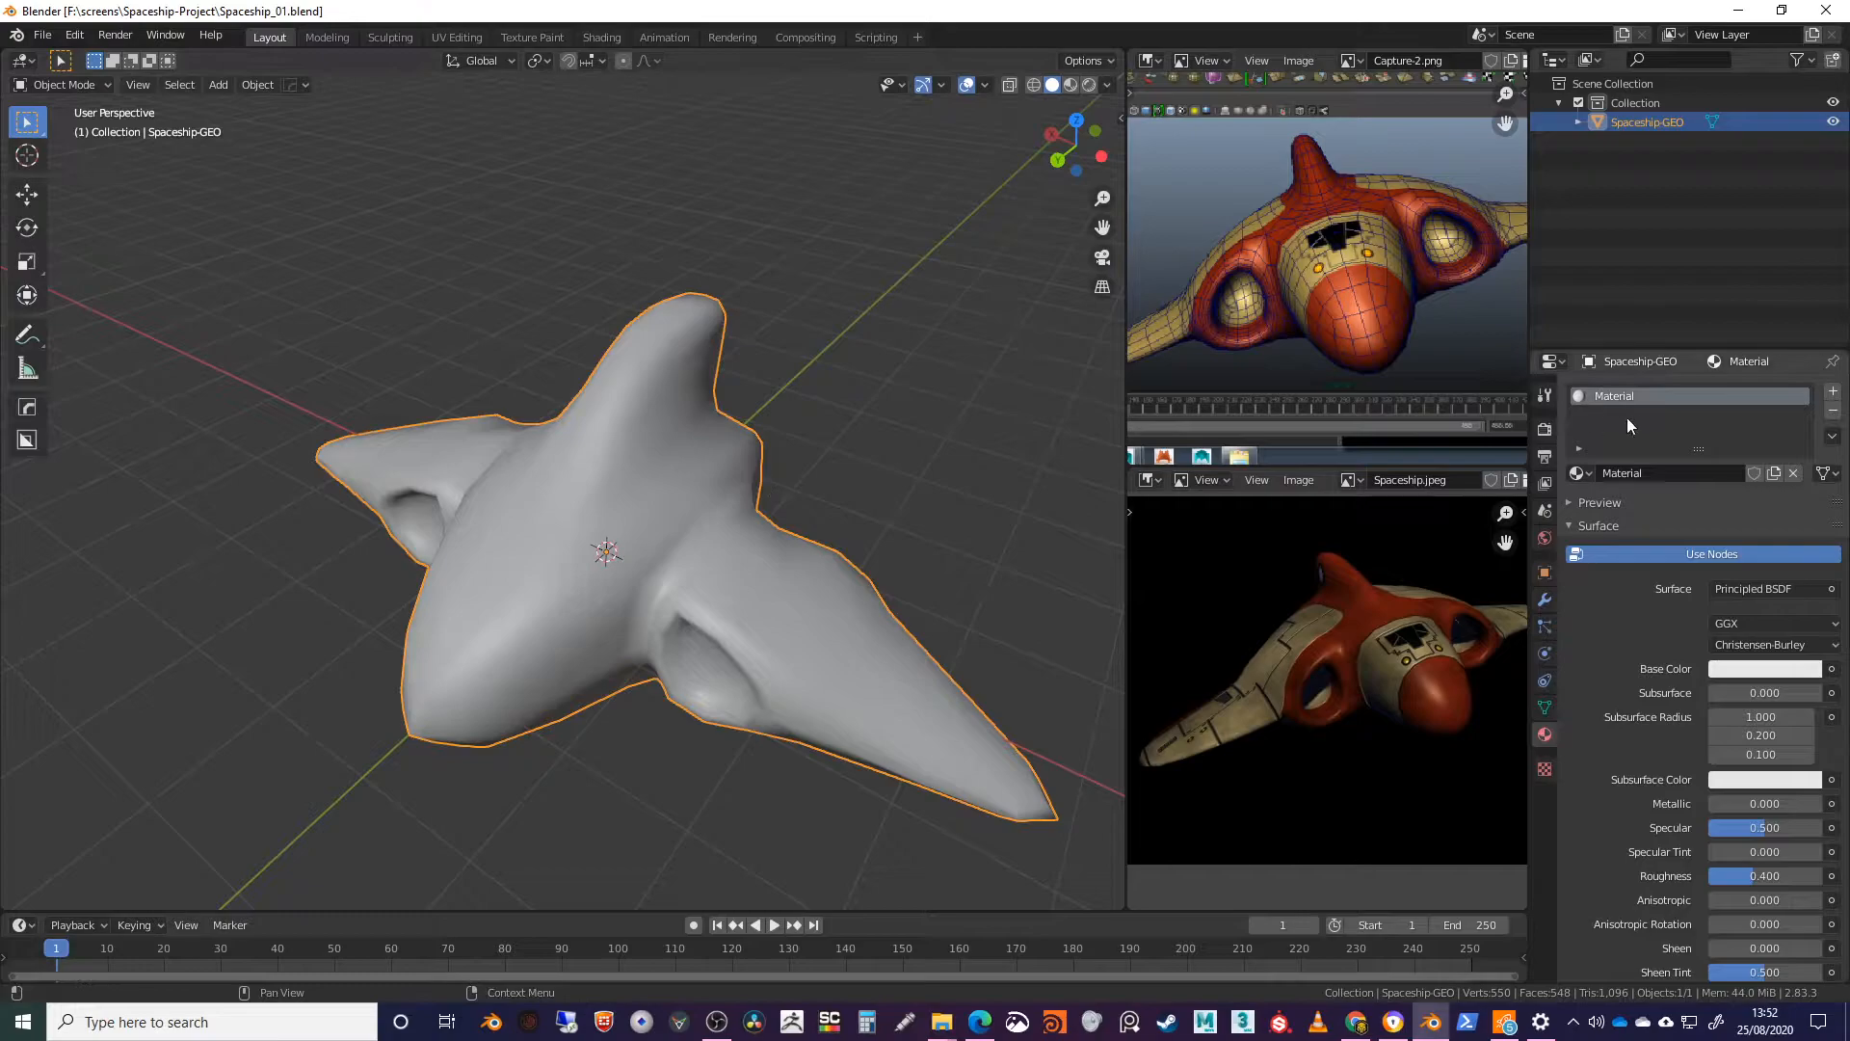
{"action": "middle_click_drag", "start_coordinate": [778, 480], "coordinate": [783, 390], "text": "shift"}
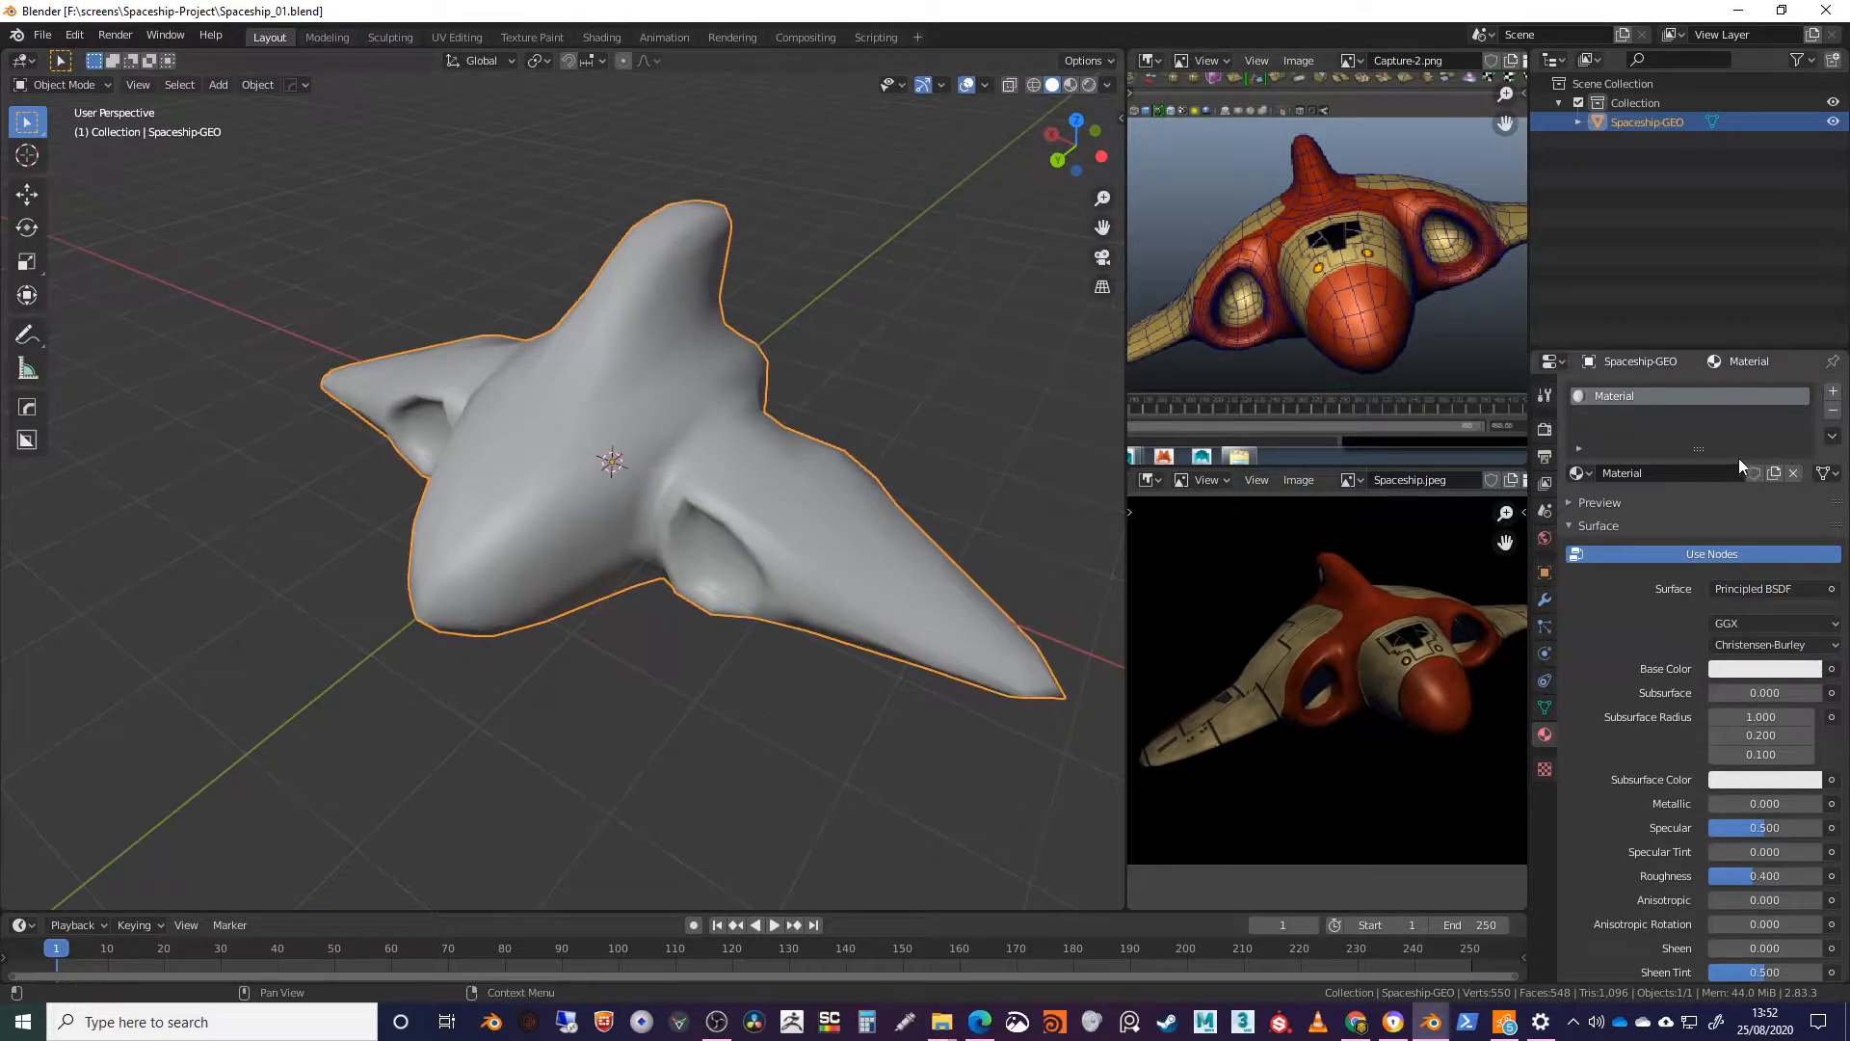
{"action": "middle_click_drag", "start_coordinate": [831, 451], "coordinate": [557, 300]}
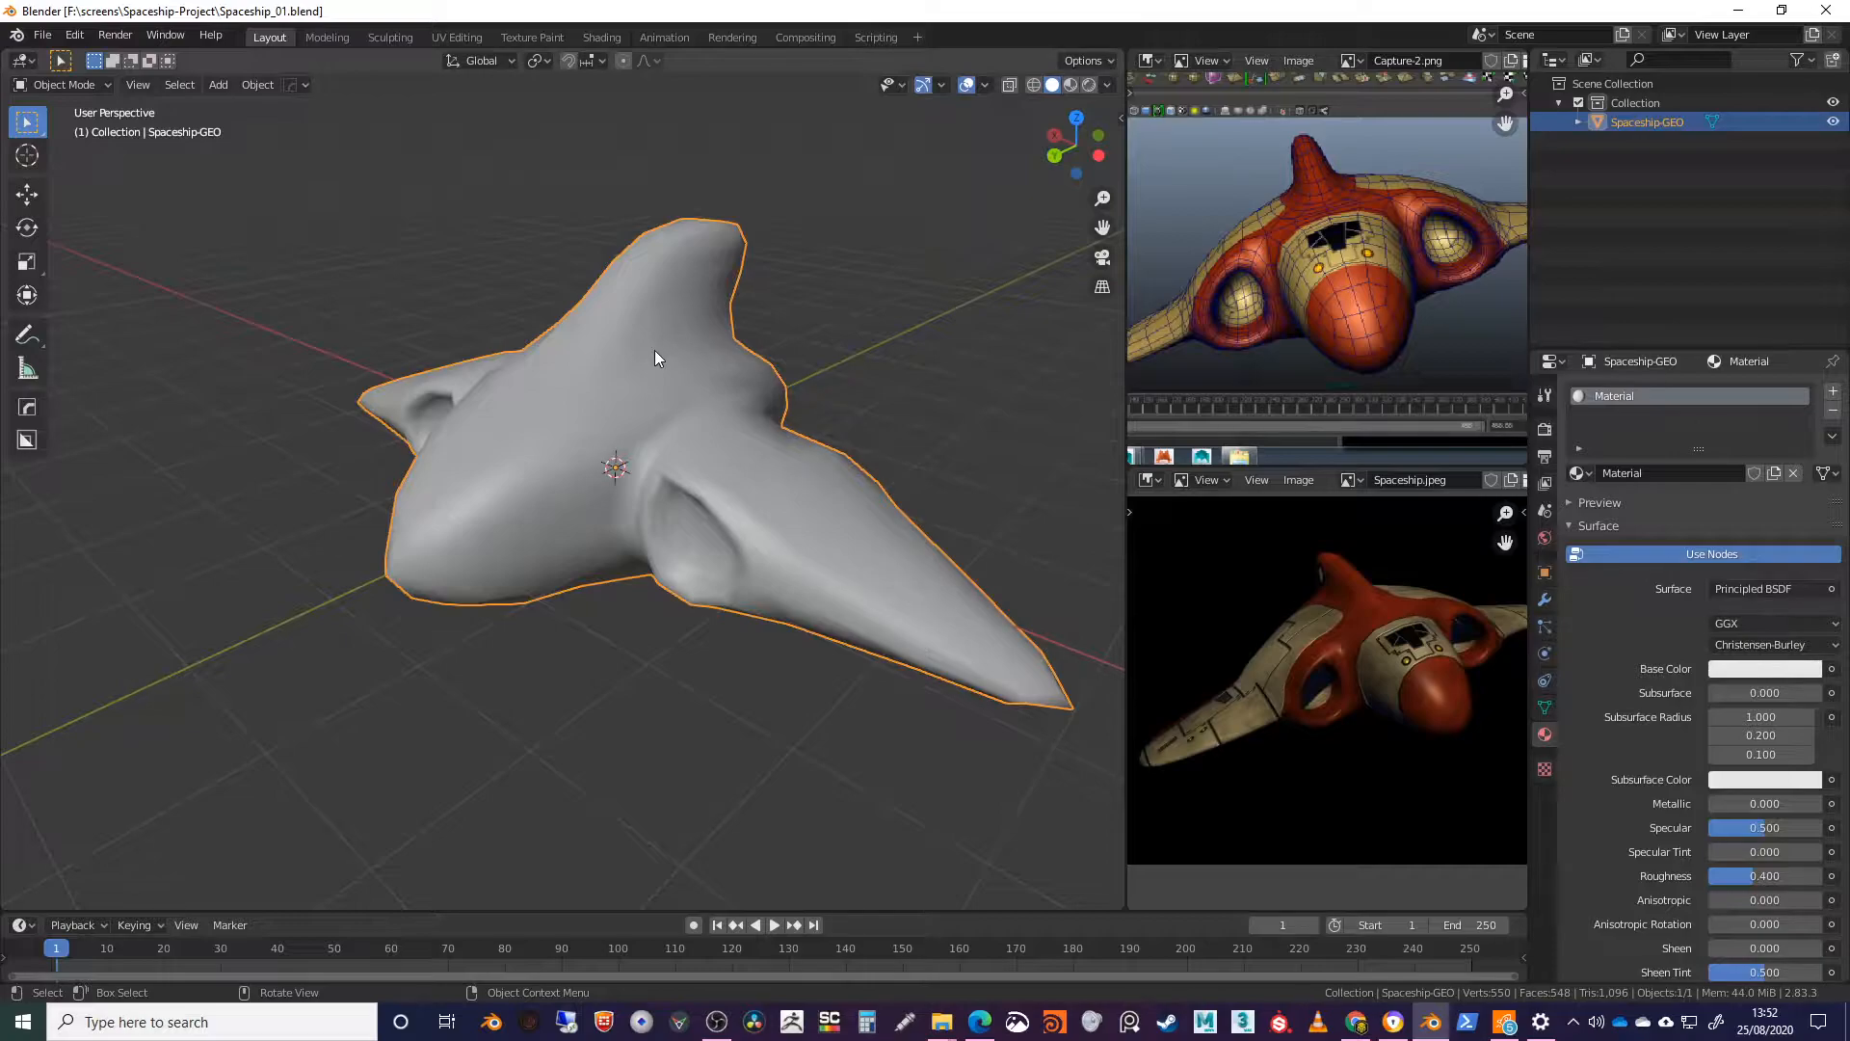
Step: Enter Edit Mode on the spaceship and switch to face selection
{"action": "left_click", "coordinate": [33, 124]}
{"action": "middle_click_drag", "start_coordinate": [544, 376], "coordinate": [543, 382]}
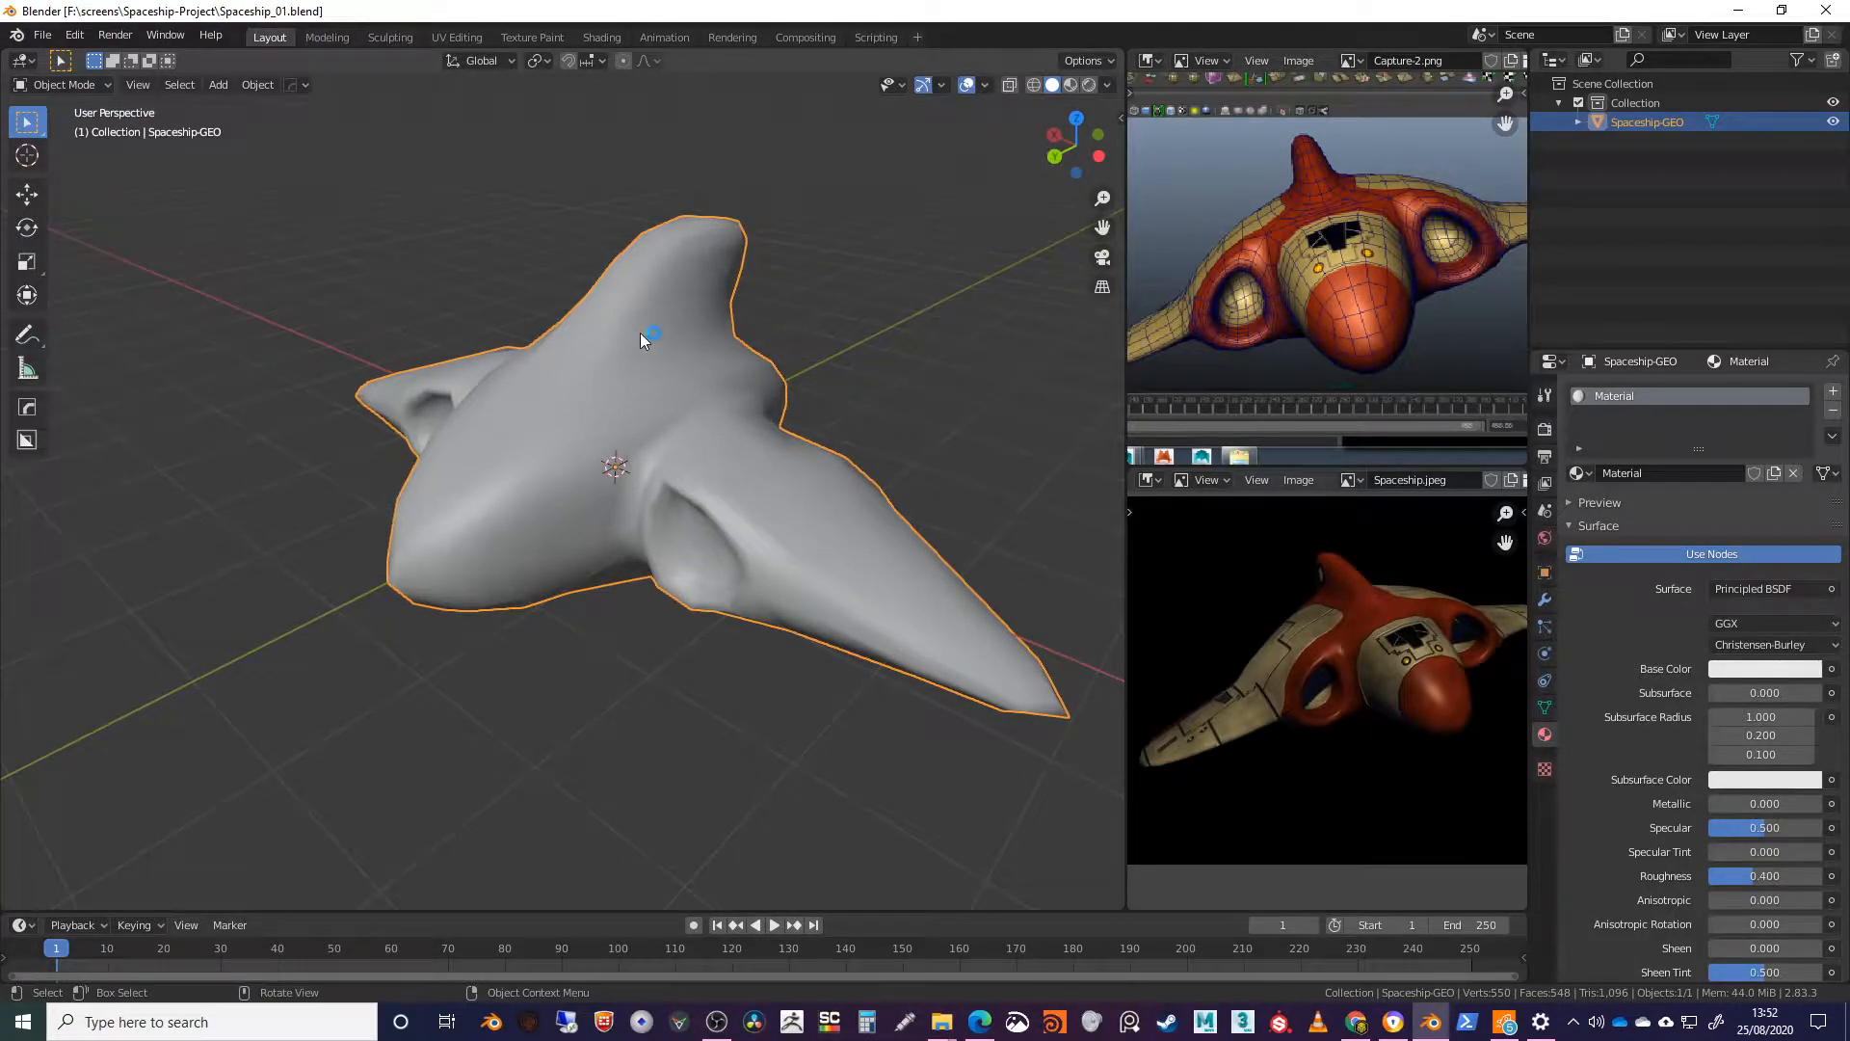
{"action": "key", "text": "Tab"}
{"action": "middle_click_drag", "start_coordinate": [656, 361], "coordinate": [626, 346]}
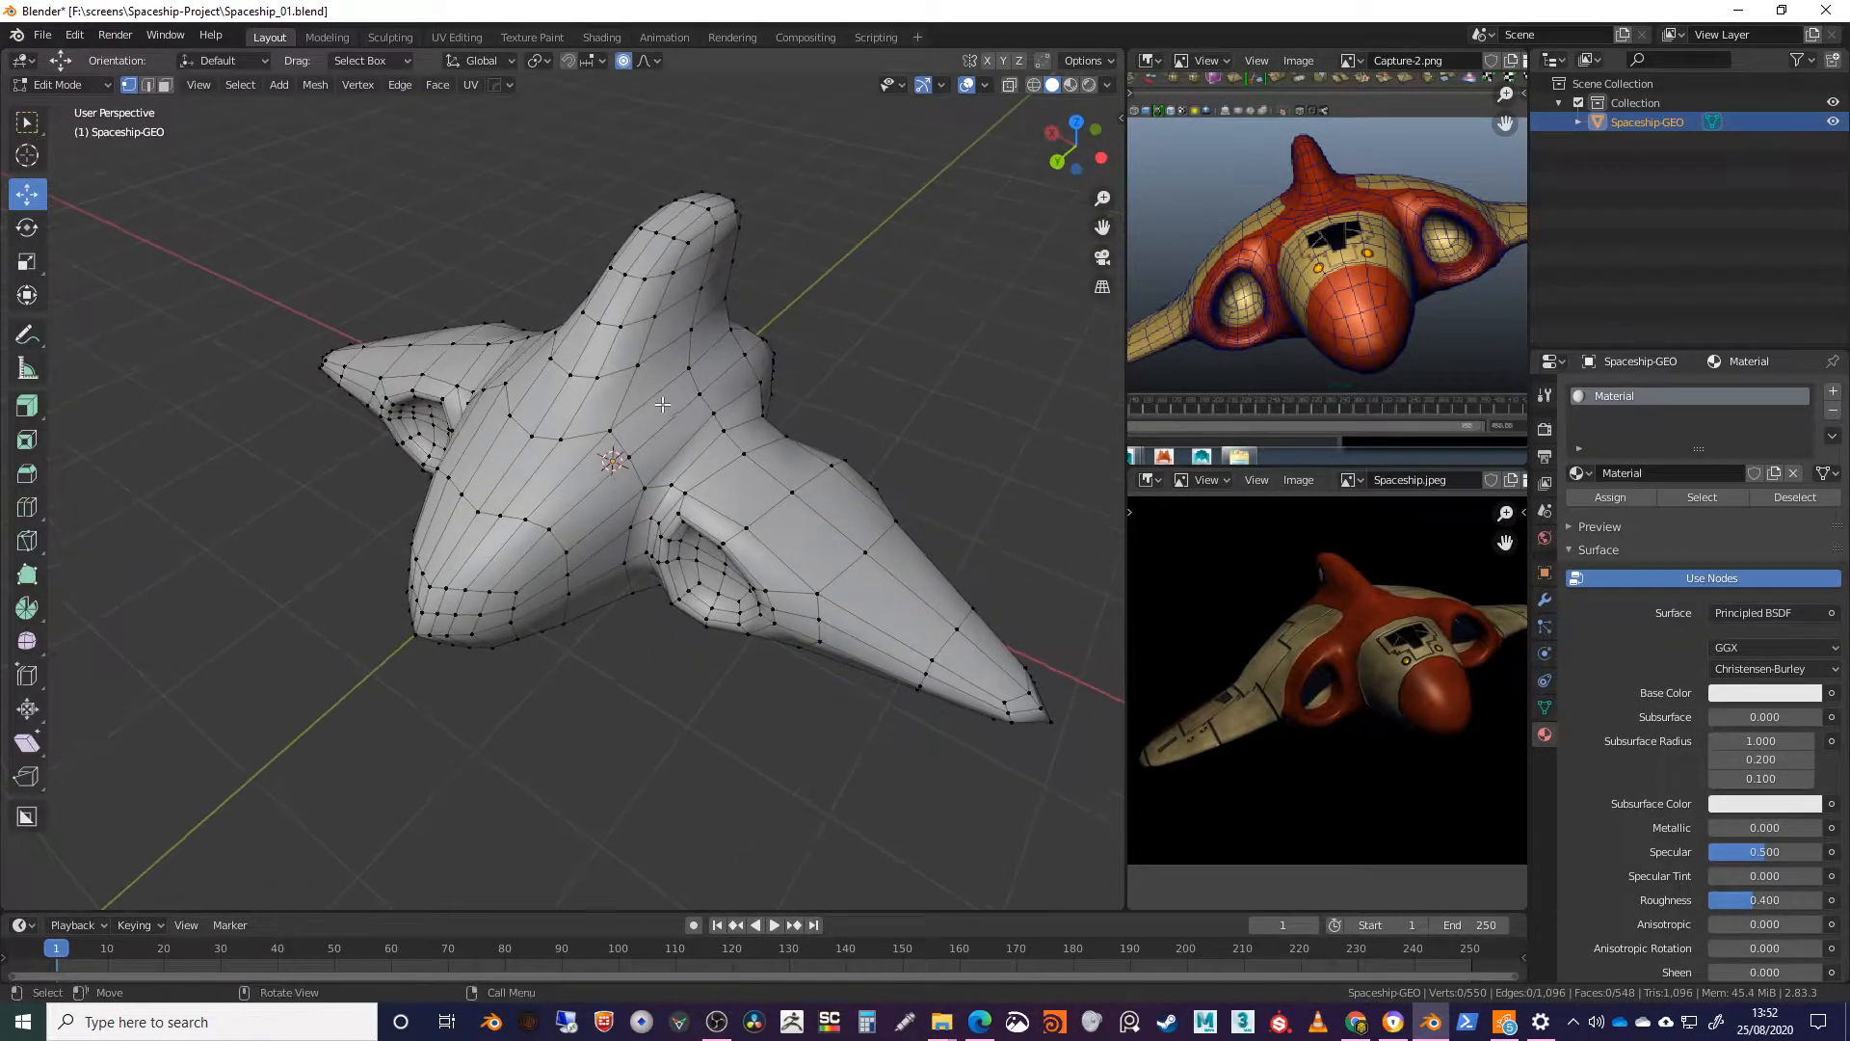
{"action": "left_click", "coordinate": [165, 85]}
{"action": "middle_click_drag", "start_coordinate": [227, 241], "coordinate": [635, 321]}
Step: Box-select all the faces of the spaceship's nose cone, covering both sides and the underside
{"action": "left_click_drag", "start_coordinate": [322, 348], "coordinate": [455, 555]}
{"action": "middle_click_drag", "start_coordinate": [454, 555], "coordinate": [830, 542]}
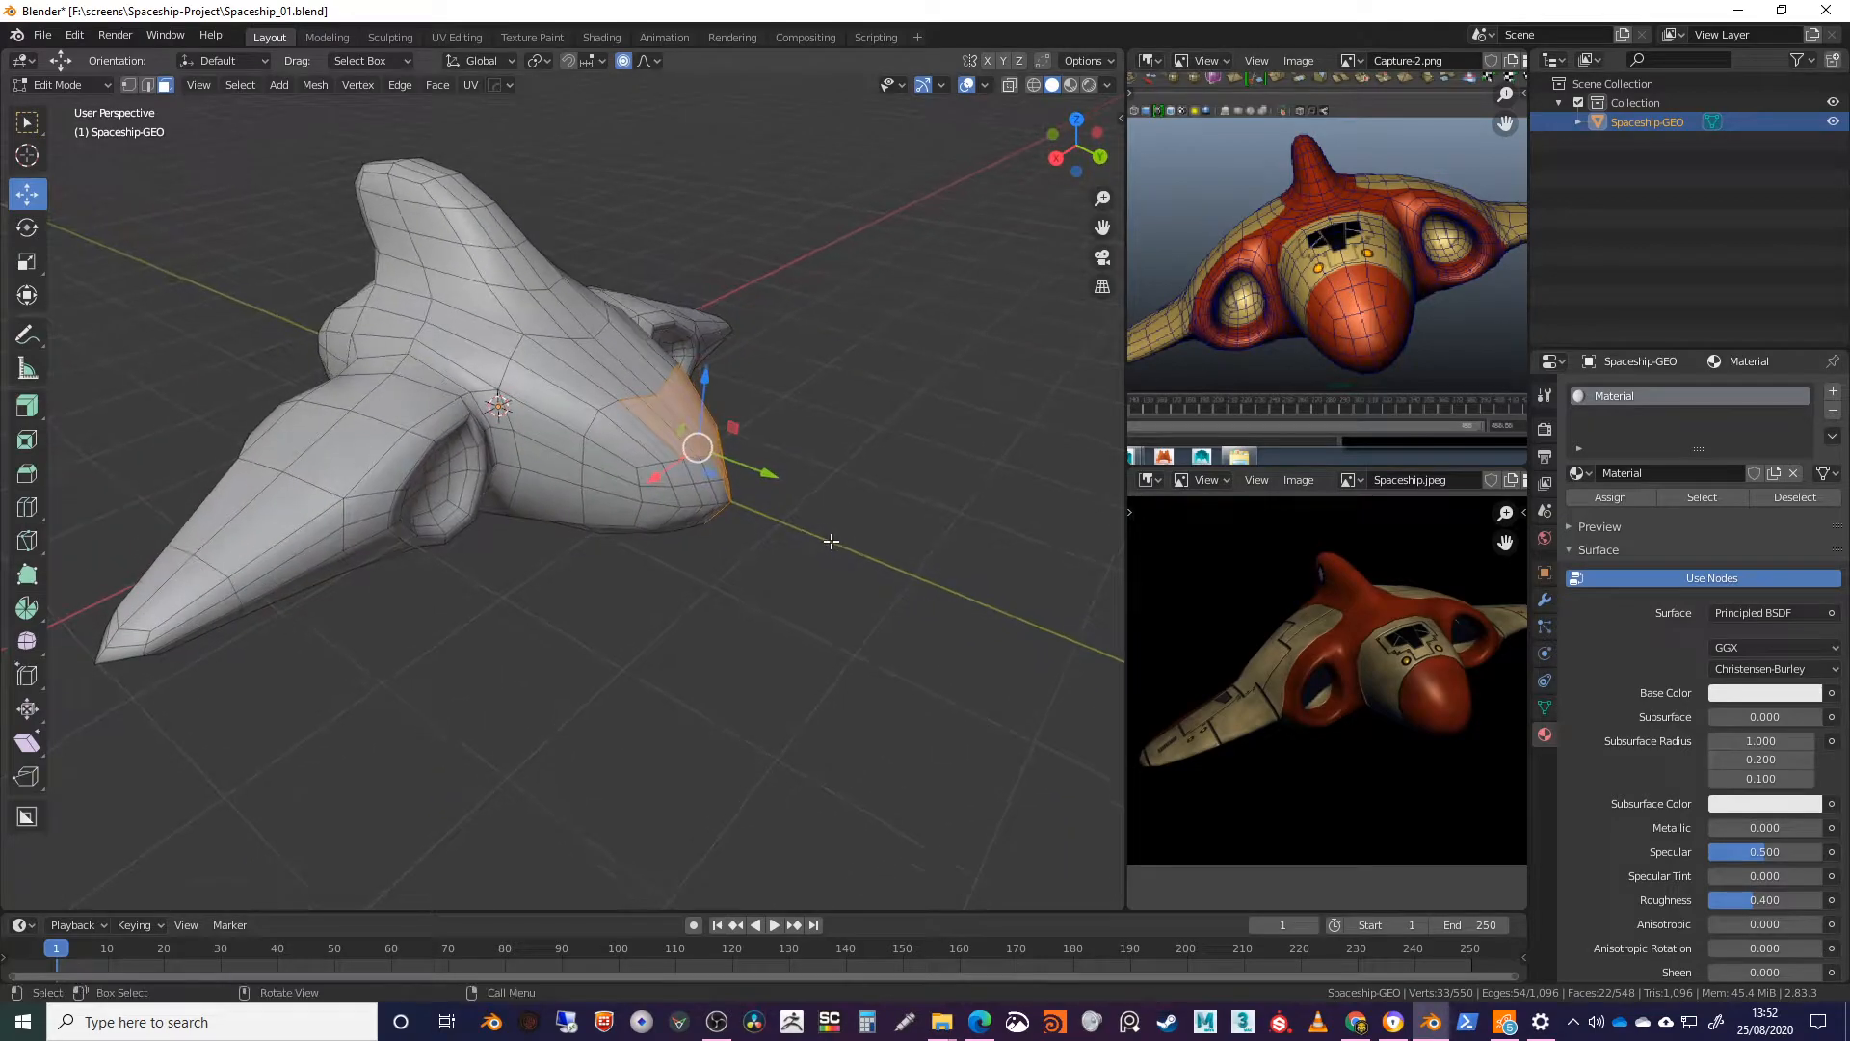
{"action": "left_click", "coordinate": [27, 121]}
{"action": "middle_click_drag", "start_coordinate": [648, 536], "coordinate": [746, 492]}
{"action": "left_click_drag", "start_coordinate": [673, 359], "coordinate": [771, 532], "text": "shift"}
{"action": "middle_click_drag", "start_coordinate": [771, 531], "coordinate": [676, 442]}
{"action": "left_click_drag", "start_coordinate": [676, 442], "coordinate": [727, 483], "text": "shift"}
{"action": "middle_click_drag", "start_coordinate": [727, 483], "coordinate": [681, 759]}
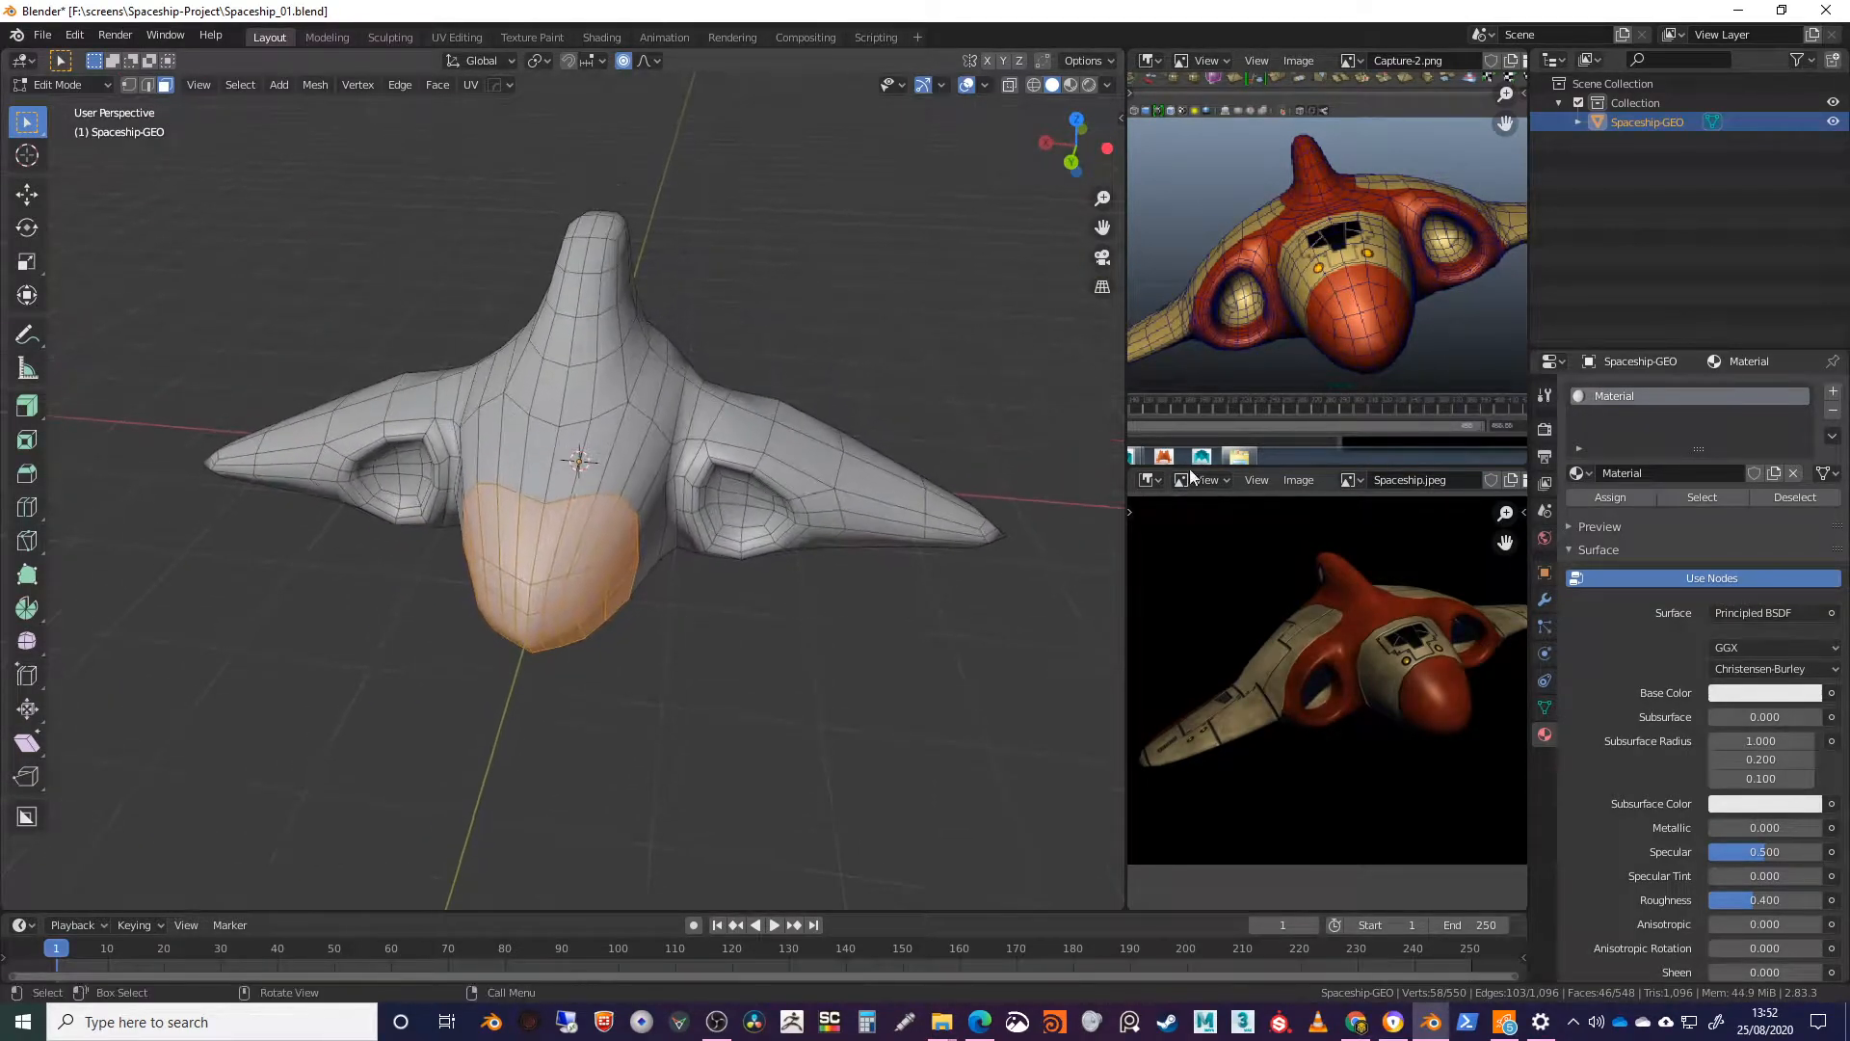
{"action": "middle_click_drag", "start_coordinate": [659, 611], "coordinate": [614, 609]}
{"action": "middle_click_drag", "start_coordinate": [694, 548], "coordinate": [694, 599], "text": "shift"}
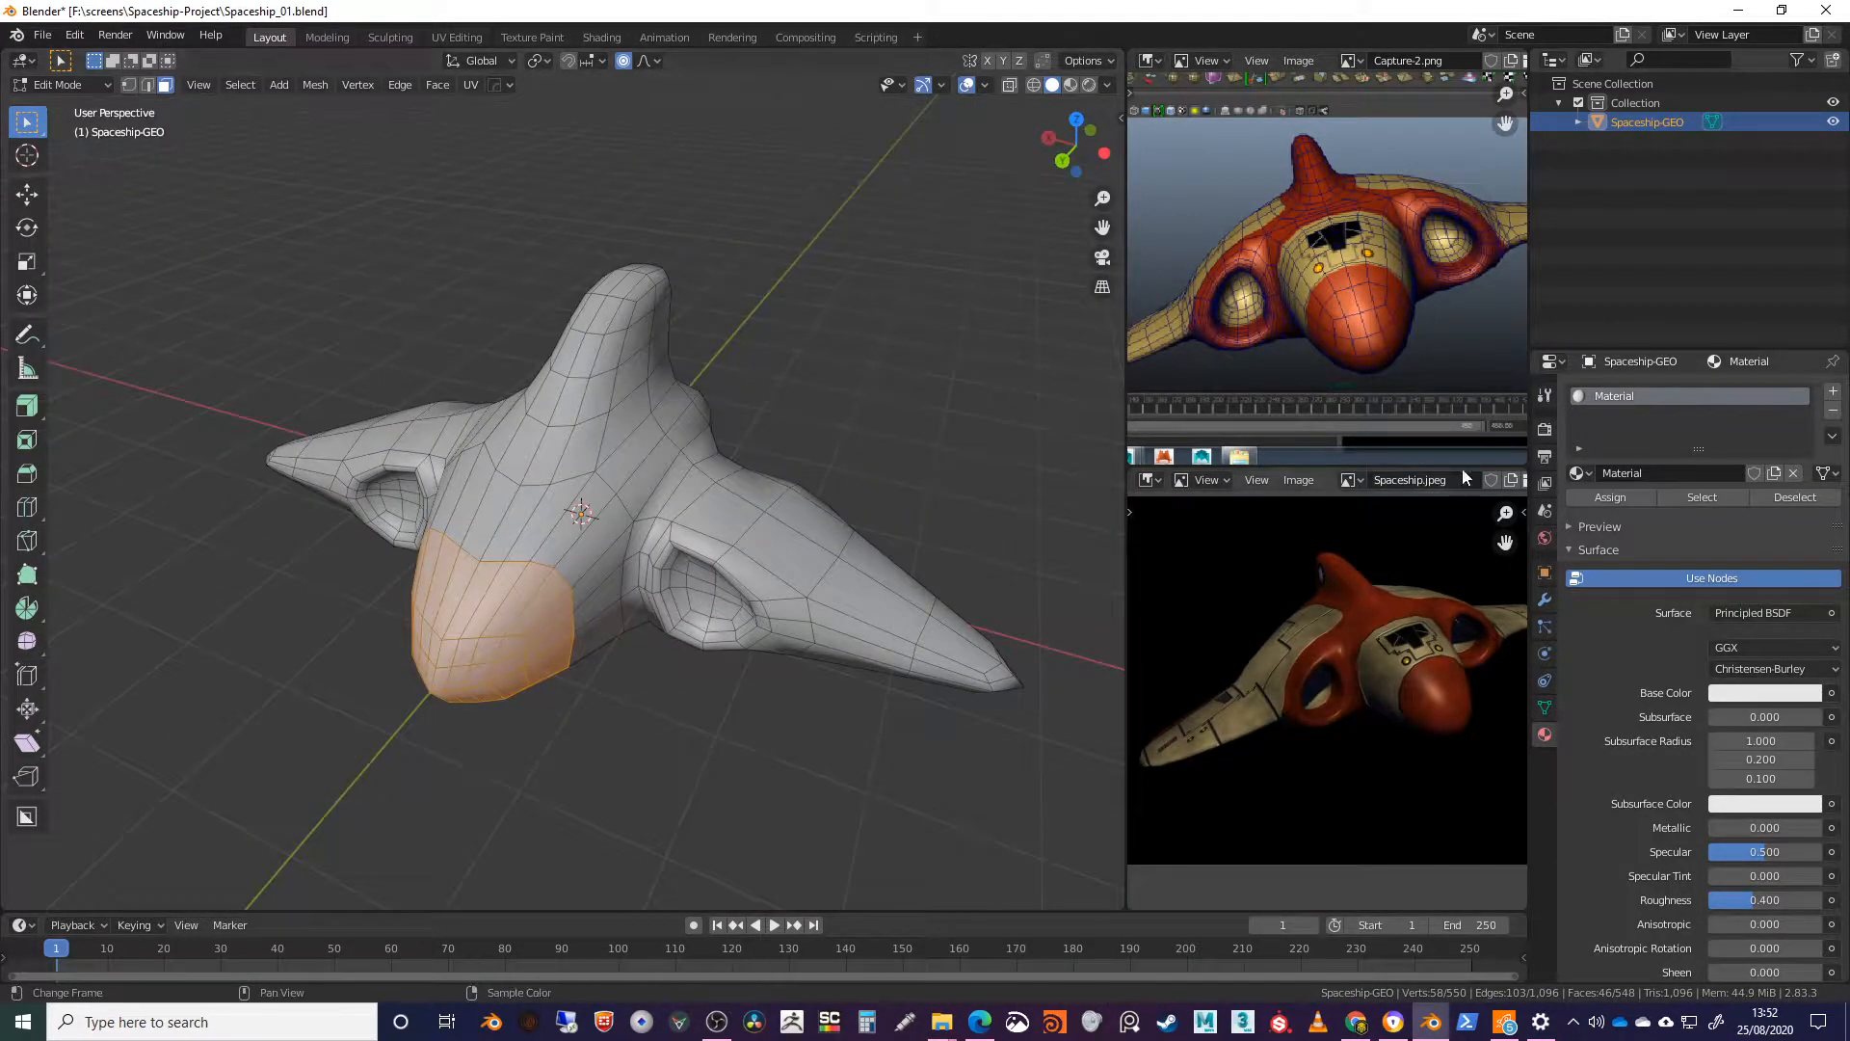
Step: Add a second material slot with a new material named Paint-O
{"action": "left_click", "coordinate": [1834, 395]}
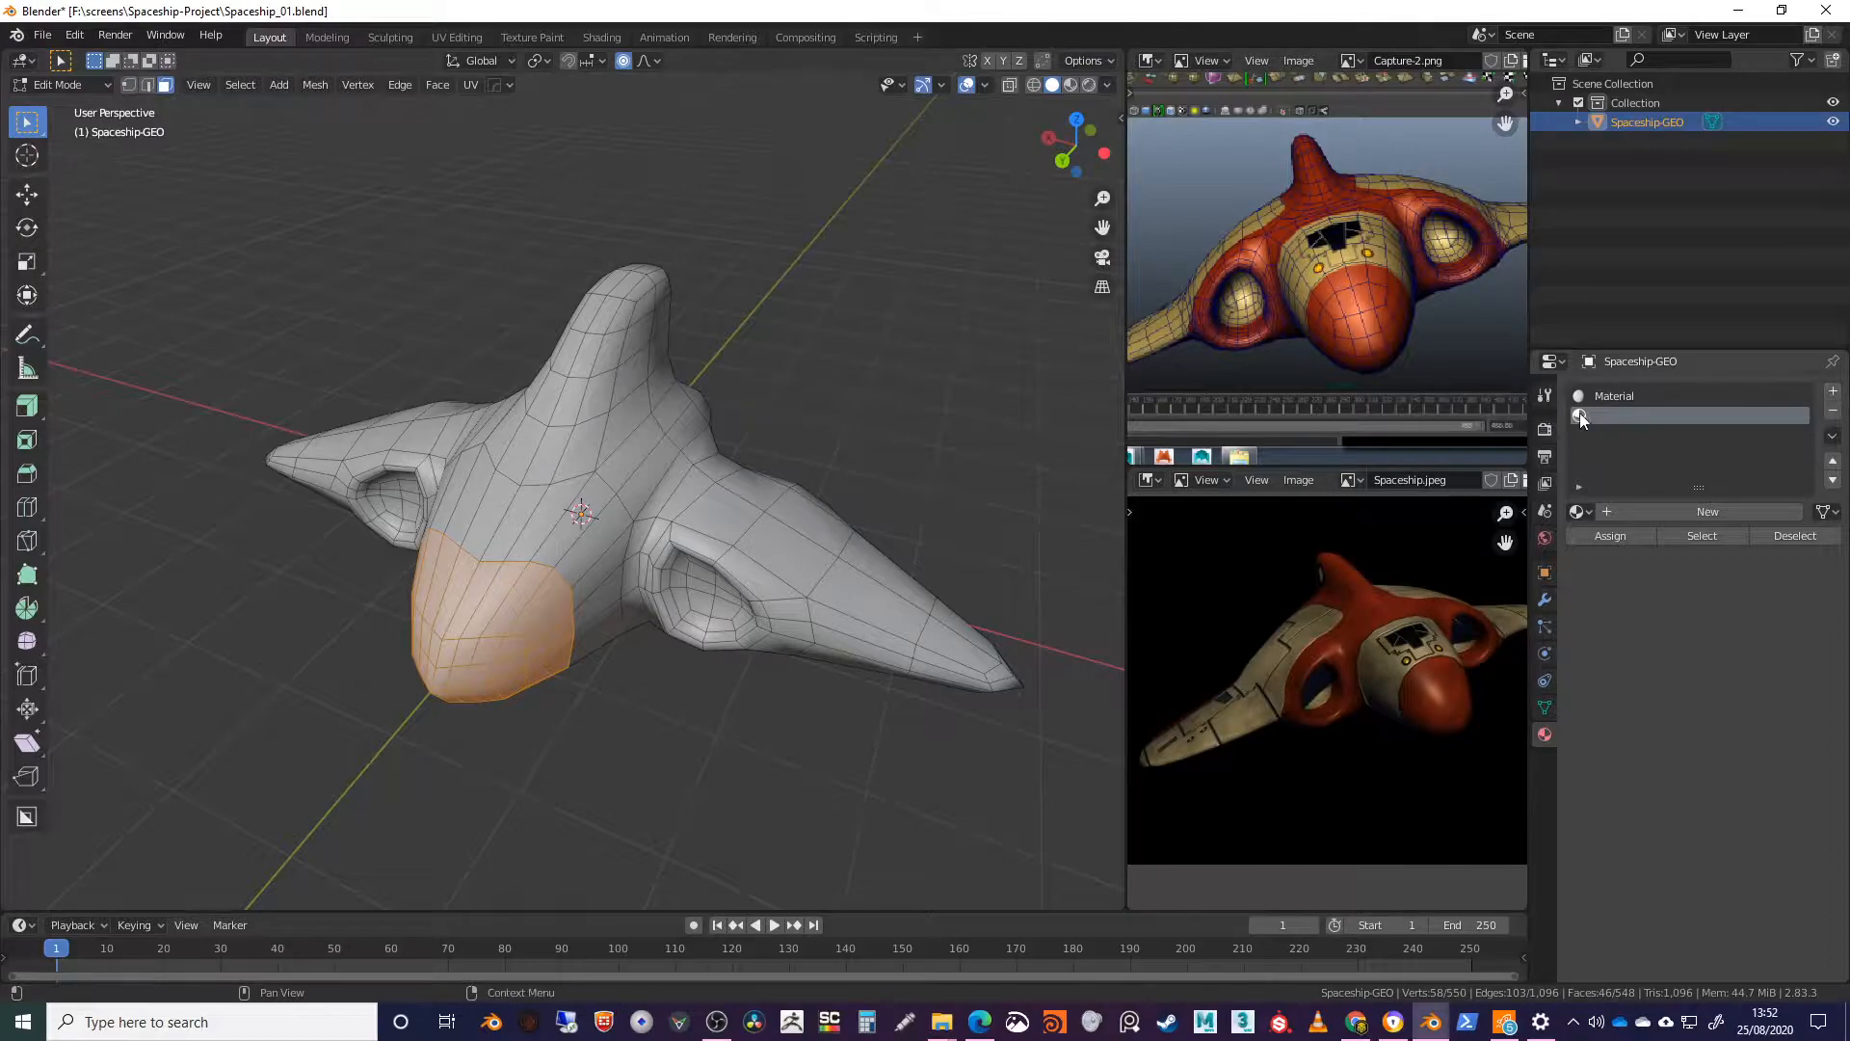
{"action": "left_click", "coordinate": [1609, 507]}
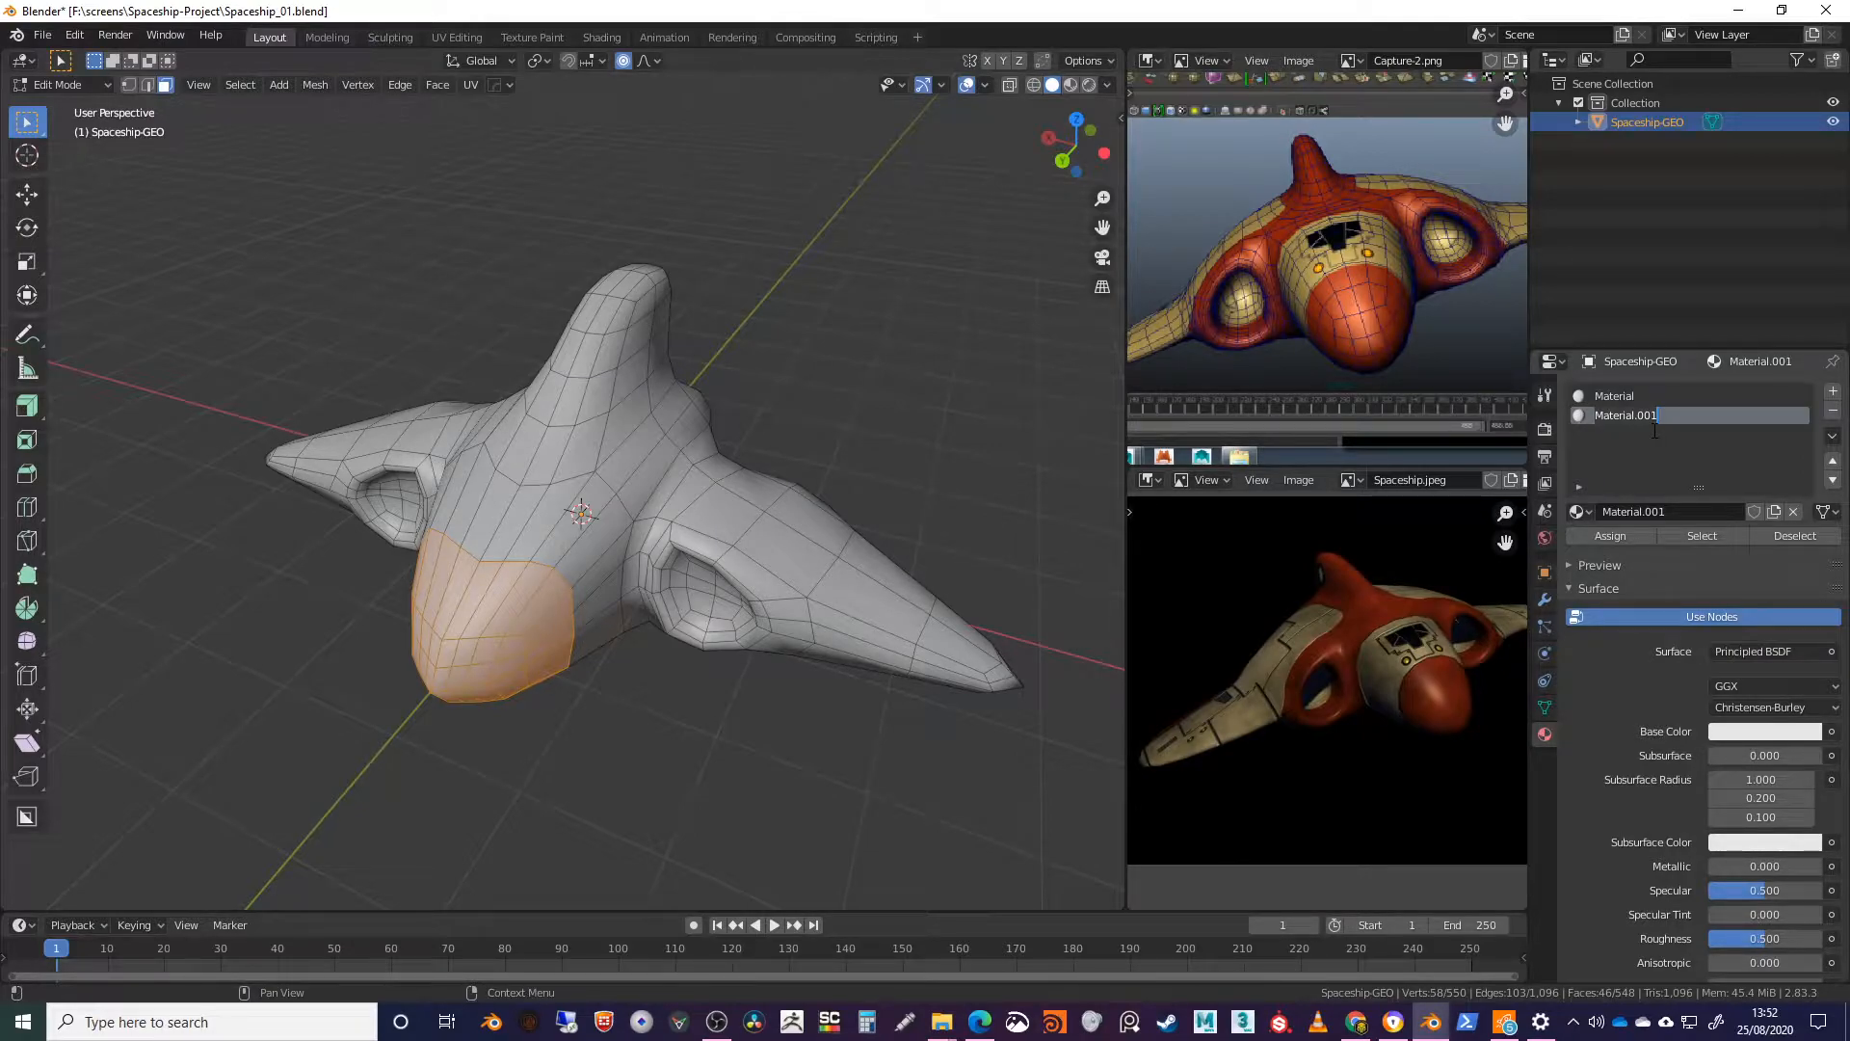
{"action": "type", "text": "Paint-O"}
{"action": "key", "text": "Return"}
Step: Sample the dark red of the nose in Spaceship.jpeg as the base color of Paint-O
{"action": "left_click", "coordinate": [1749, 733]}
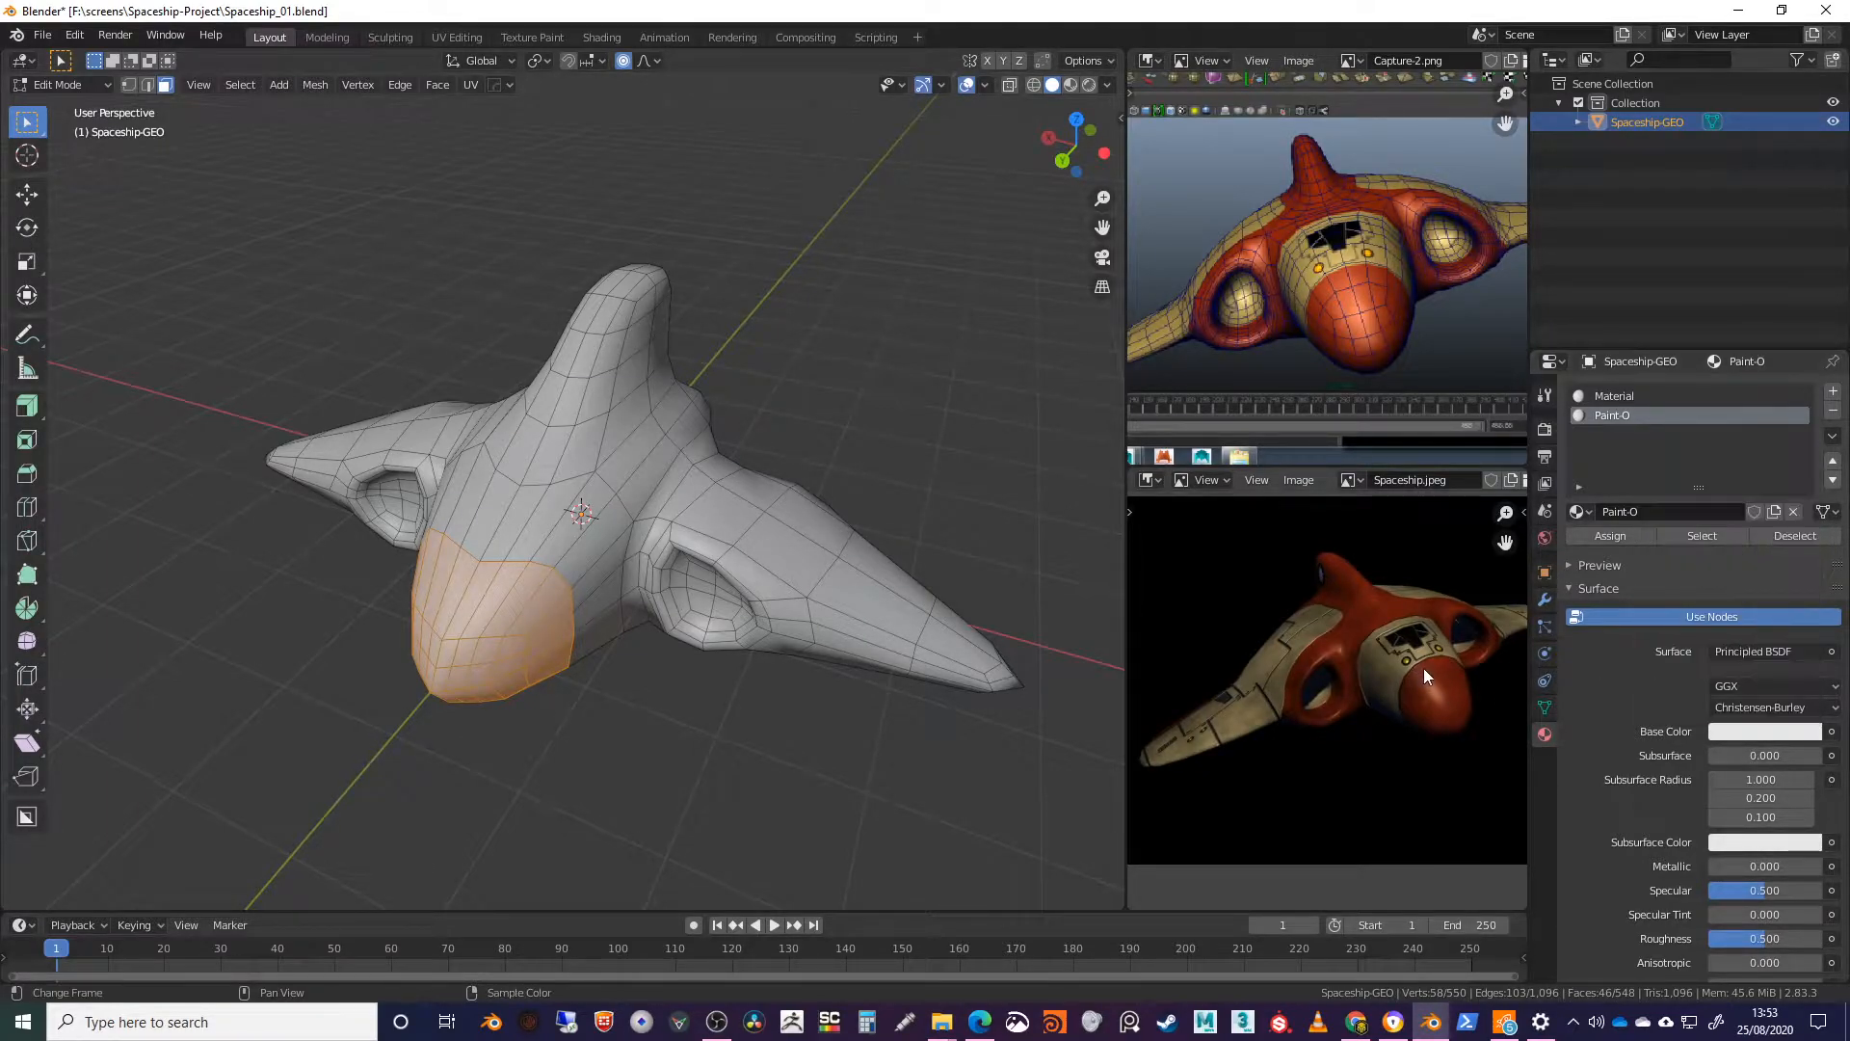
{"action": "scroll", "coordinate": [1324, 357], "scroll_direction": "up", "scroll_amount": 3}
{"action": "scroll", "coordinate": [1326, 349], "scroll_direction": "down", "scroll_amount": 1}
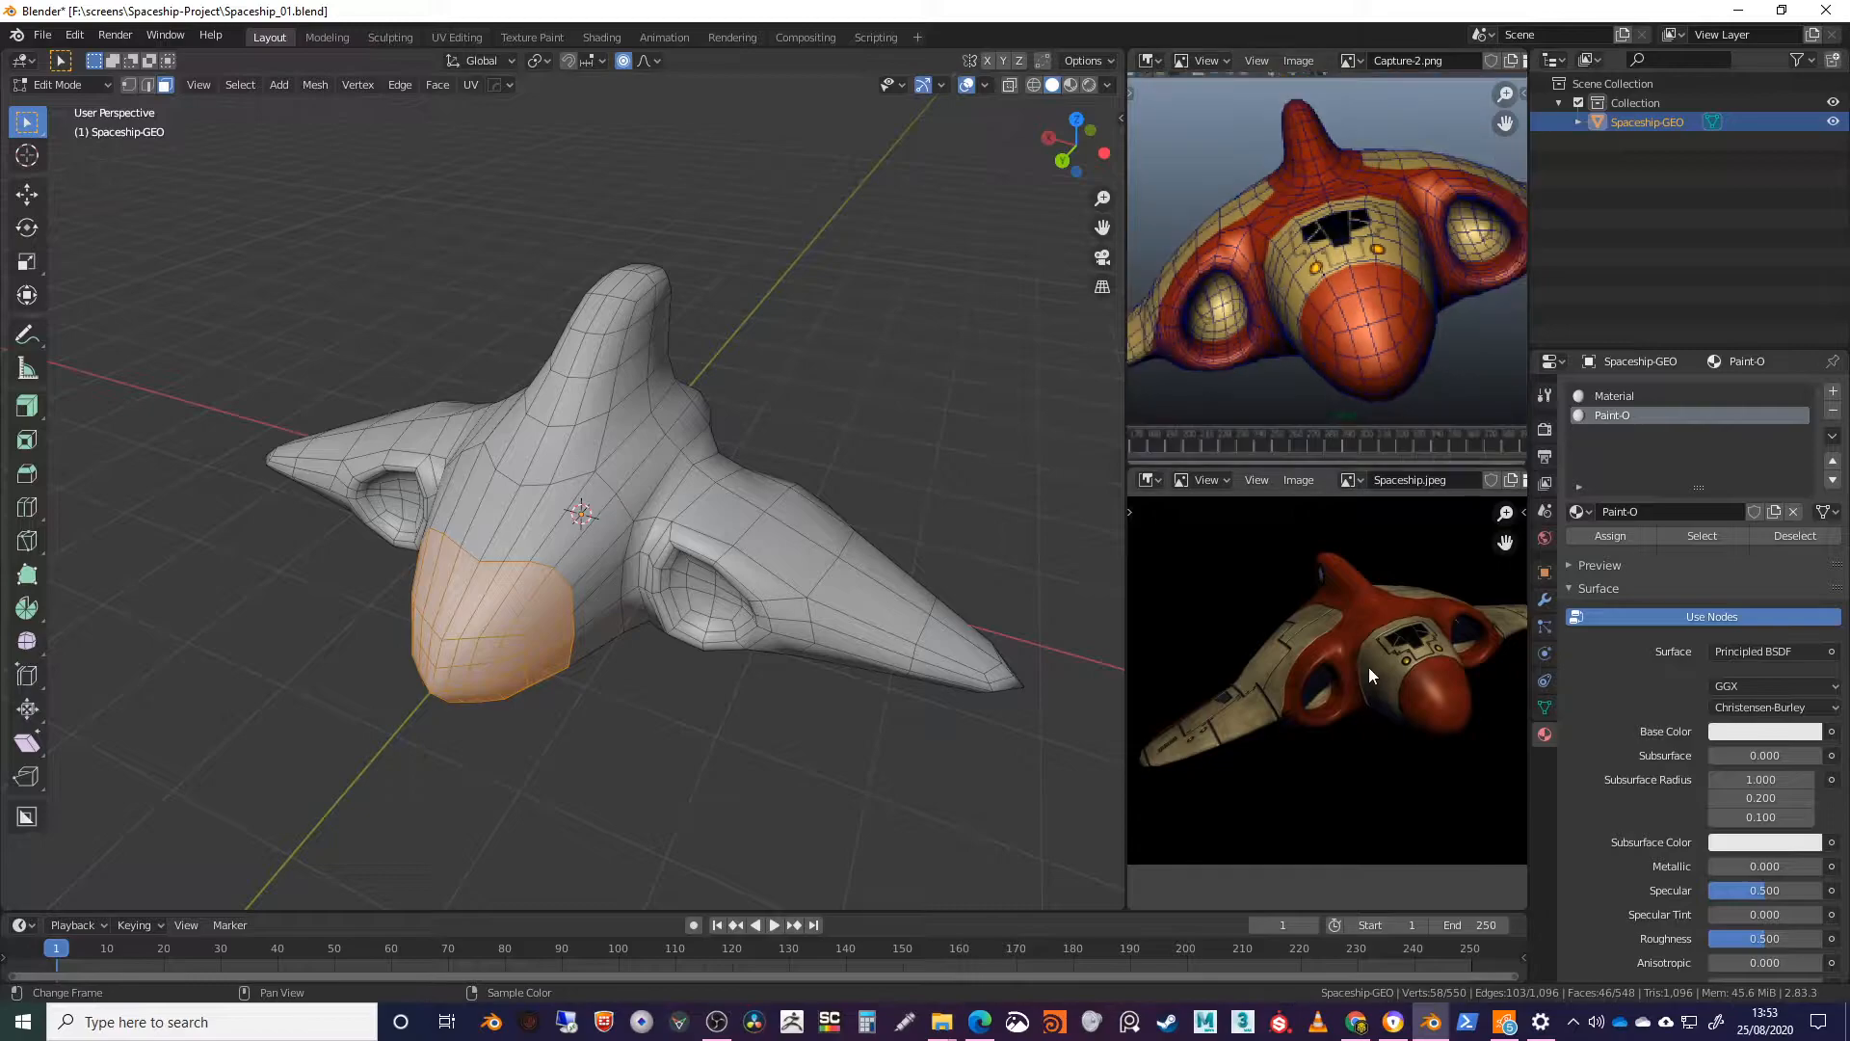
{"action": "scroll", "coordinate": [1368, 665], "scroll_direction": "up", "scroll_amount": 4}
{"action": "middle_click_drag", "start_coordinate": [1442, 567], "coordinate": [1162, 625]}
{"action": "middle_click_drag", "start_coordinate": [1275, 684], "coordinate": [1304, 679]}
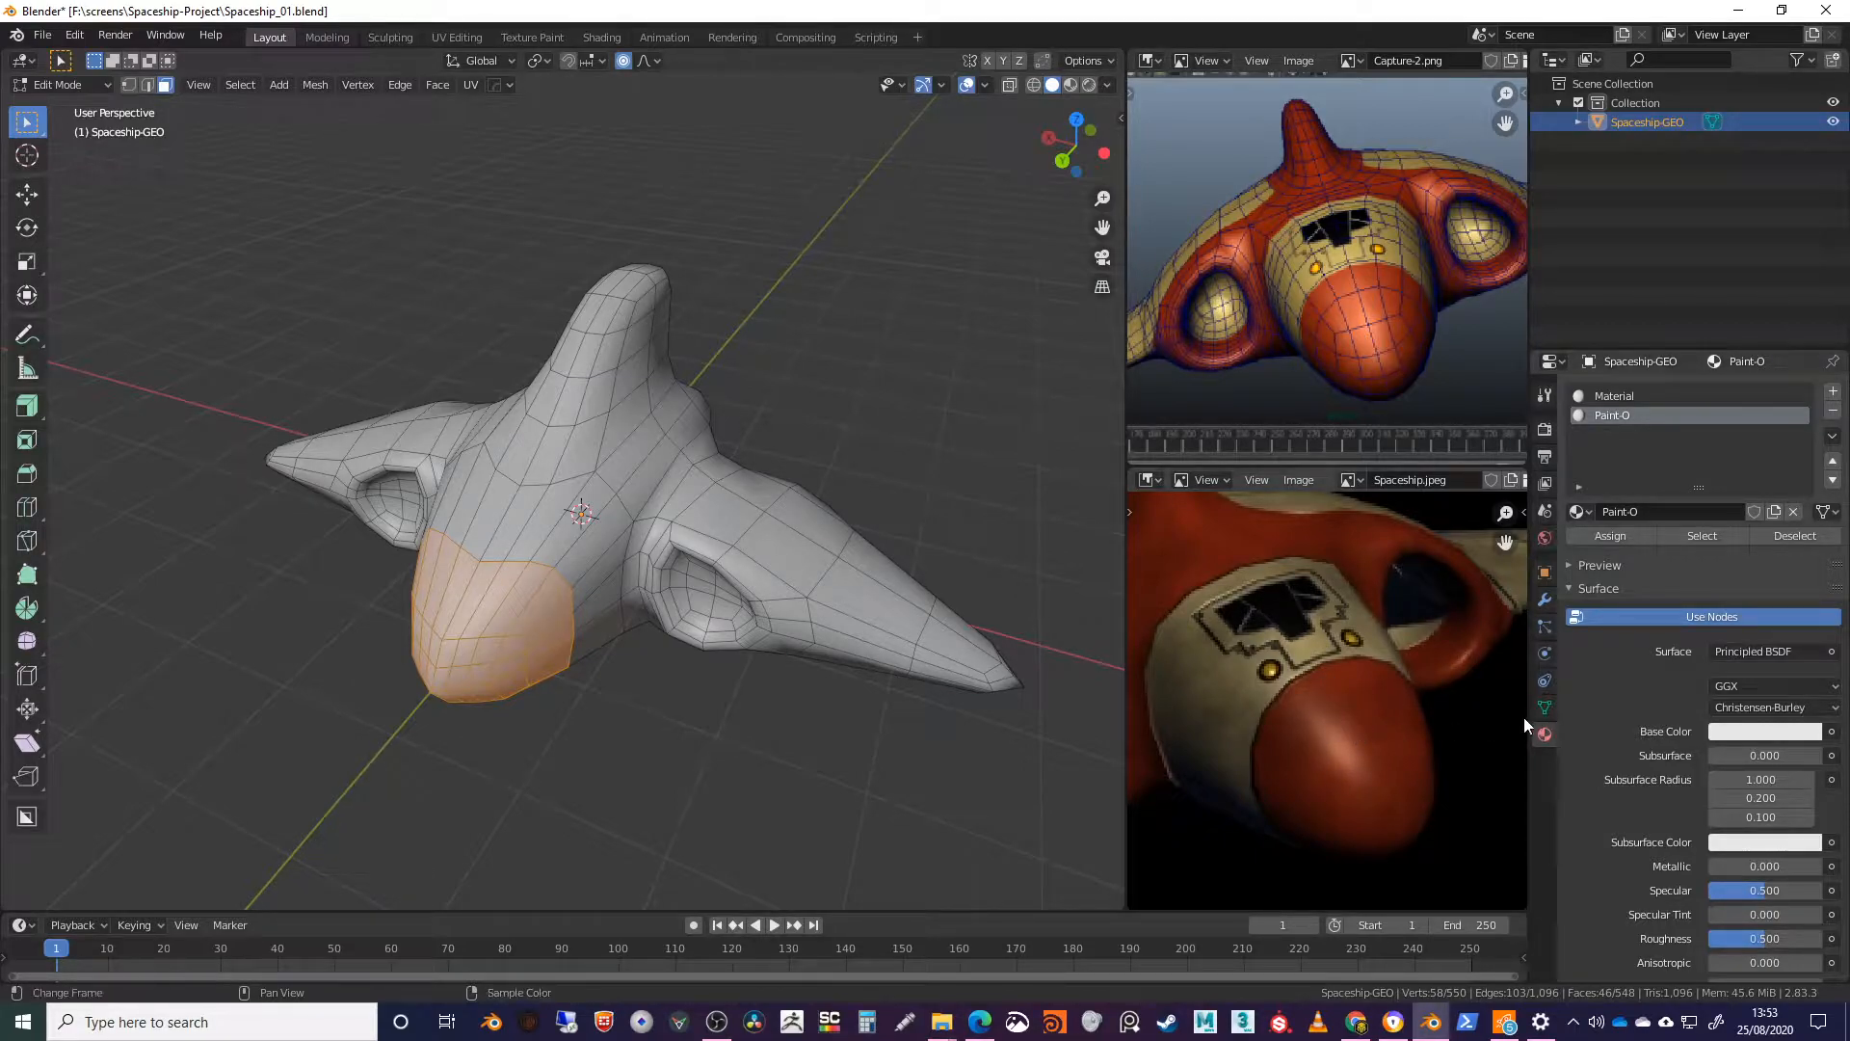
{"action": "left_click", "coordinate": [1753, 730]}
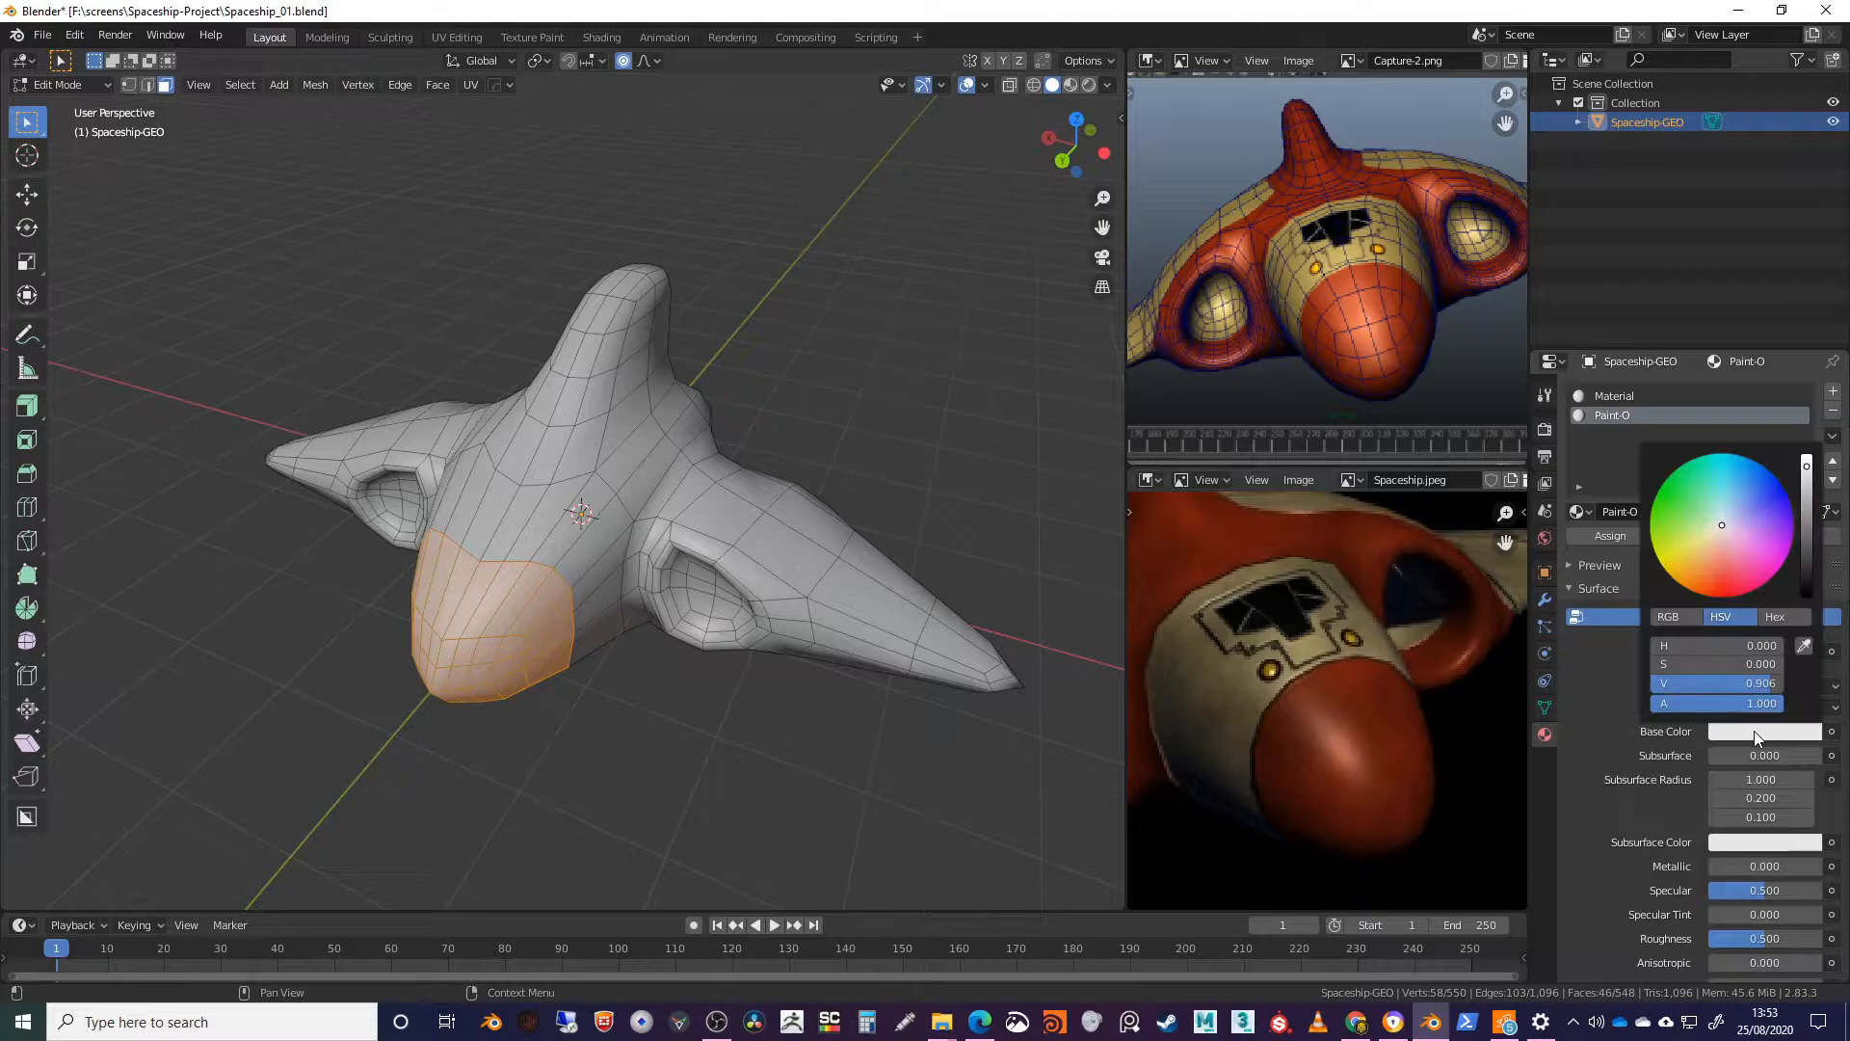
{"action": "left_click", "coordinate": [1806, 636]}
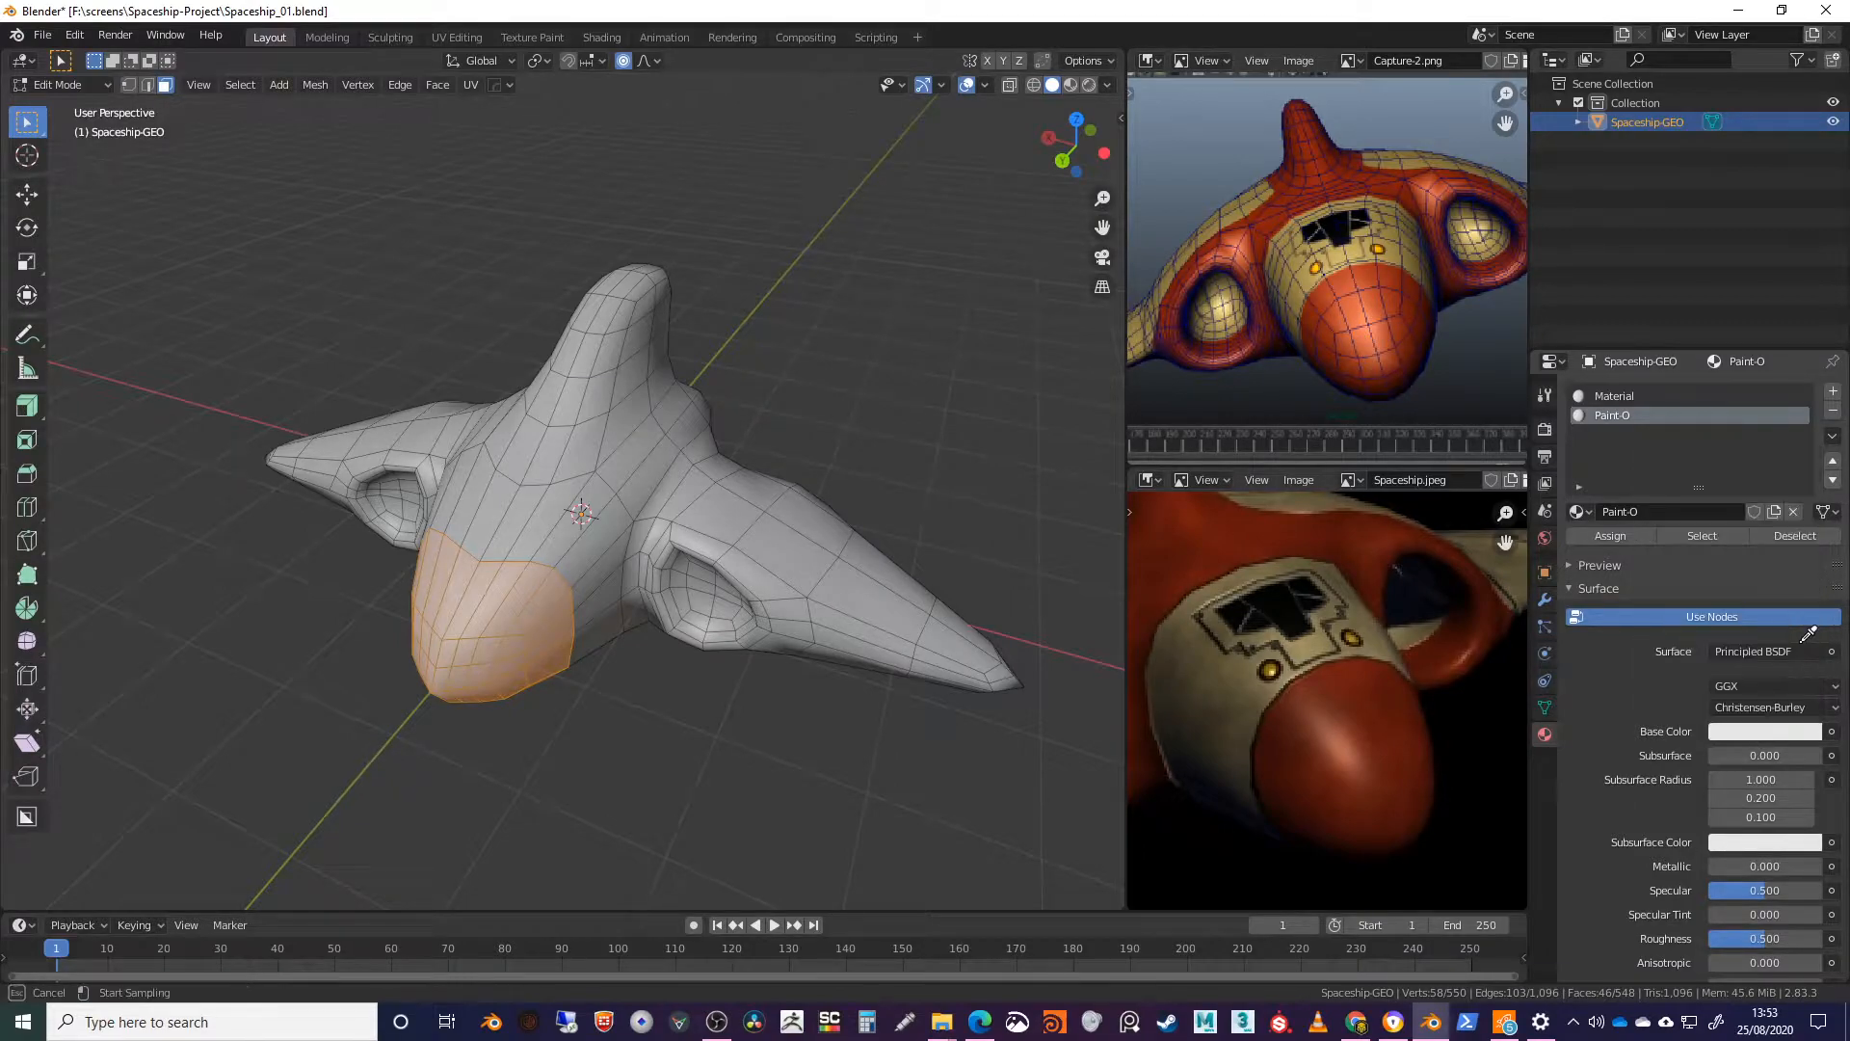
{"action": "left_click", "coordinate": [1344, 711]}
{"action": "mouse_move", "coordinate": [1376, 729]}
{"action": "left_mouse_down"}
{"action": "mouse_move", "coordinate": [1333, 698]}
{"action": "mouse_move", "coordinate": [1304, 723]}
{"action": "mouse_move", "coordinate": [1315, 694]}
{"action": "left_mouse_up"}
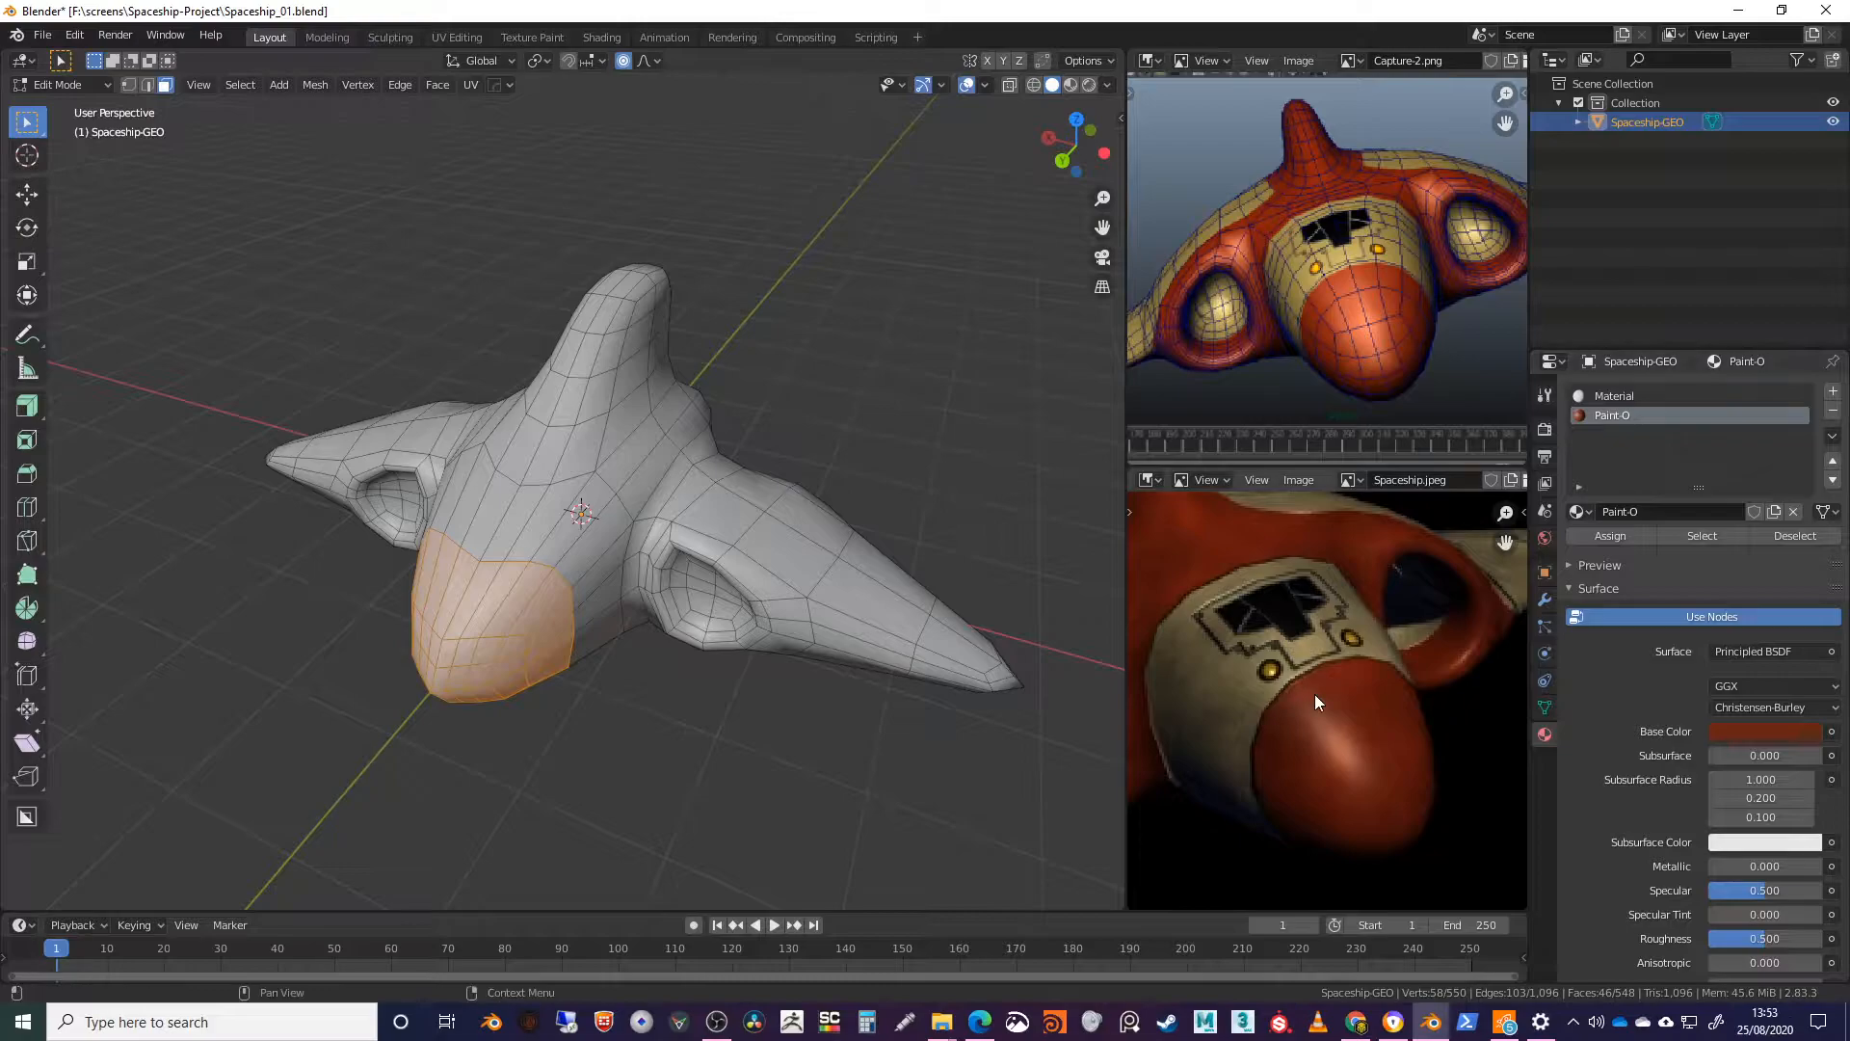
Step: Sample the orange of the nose in Capture-2.png as the base color of Paint-O
{"action": "left_click", "coordinate": [1794, 735]}
{"action": "left_click", "coordinate": [1803, 645]}
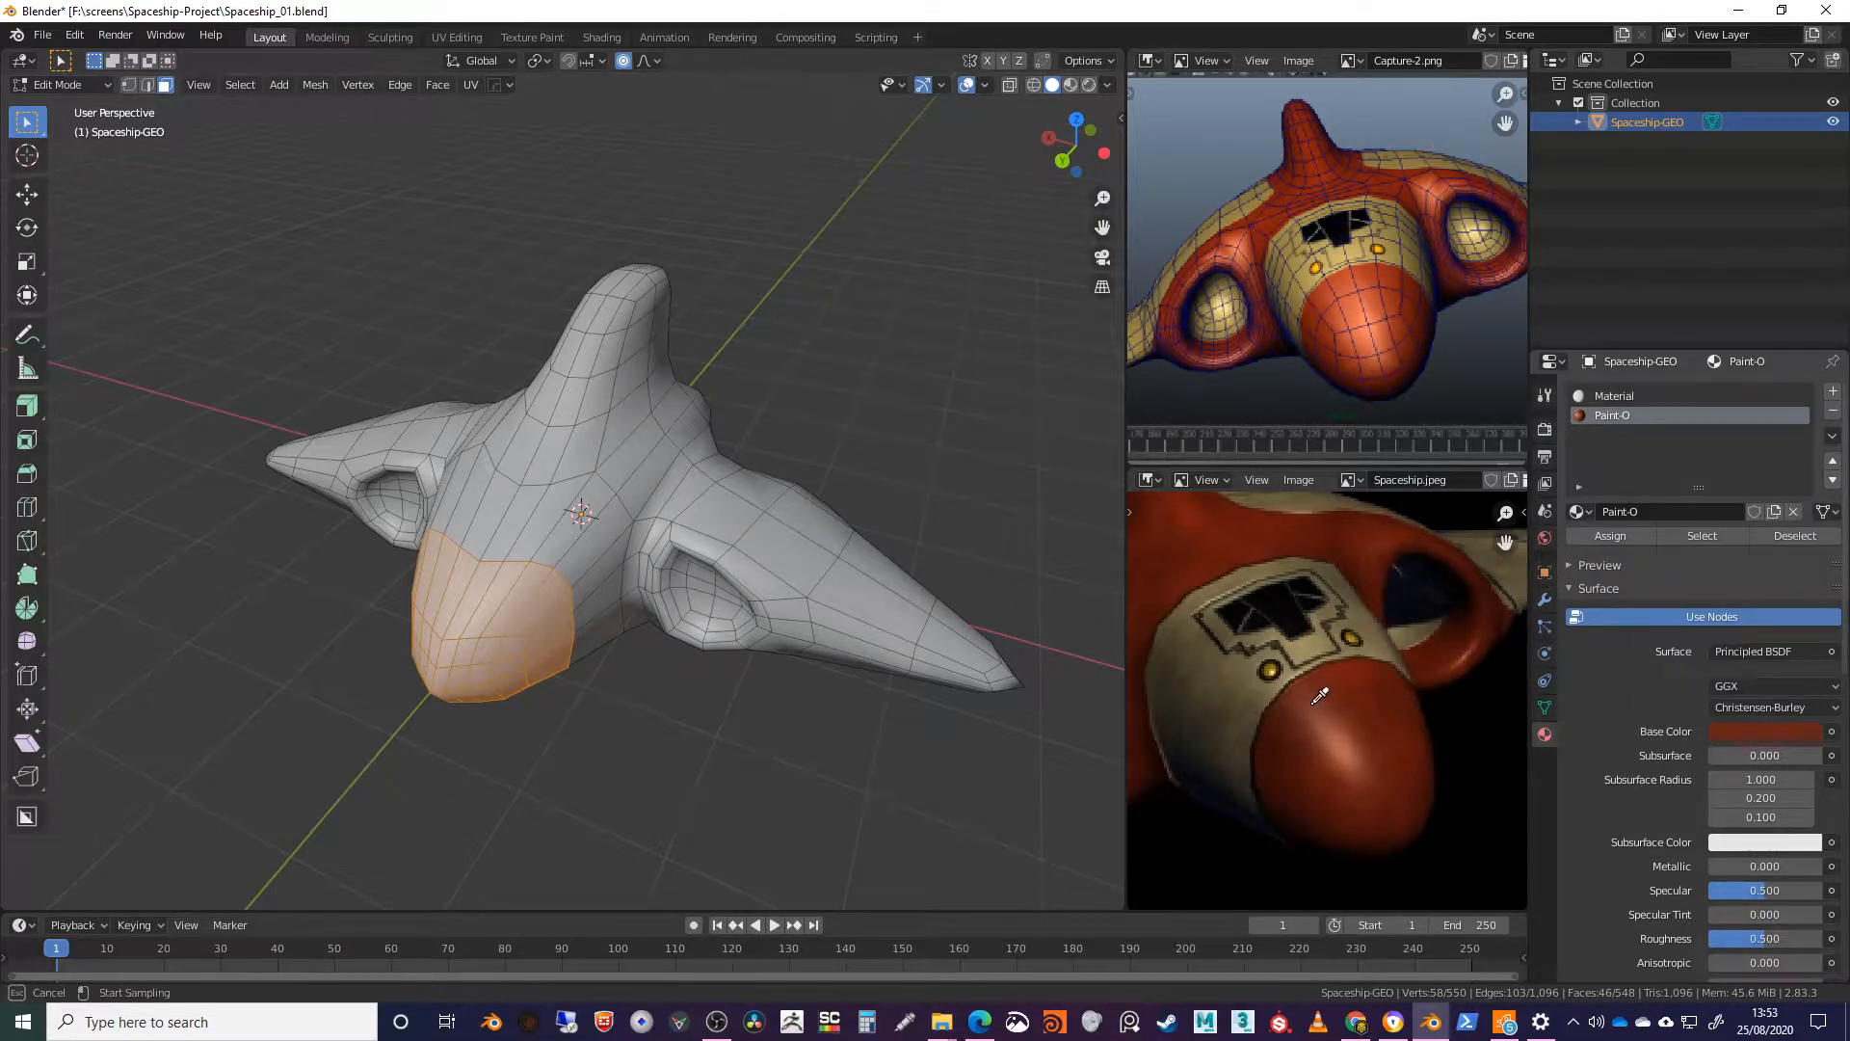
{"action": "left_click", "coordinate": [1345, 289]}
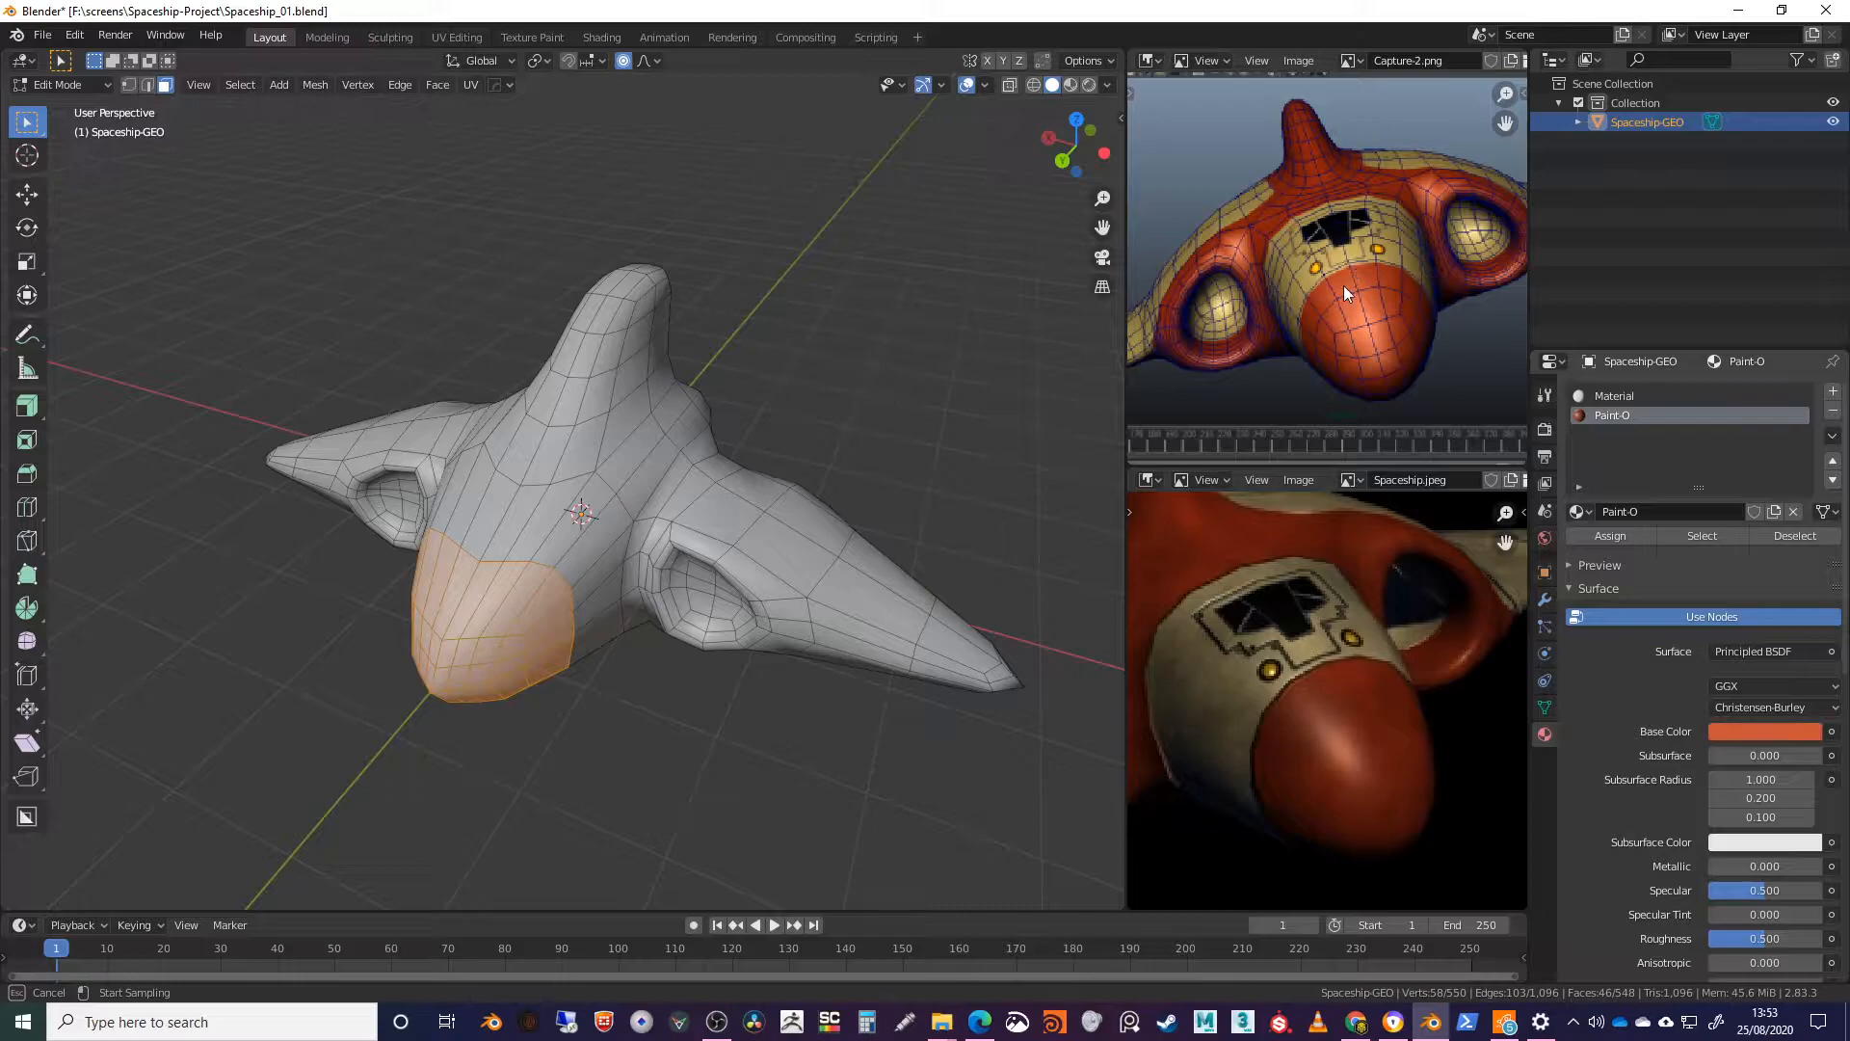
Step: Assign Paint-O to the selected nose faces and switch the viewport to material preview shading
{"action": "middle_click_drag", "start_coordinate": [865, 625], "coordinate": [800, 615]}
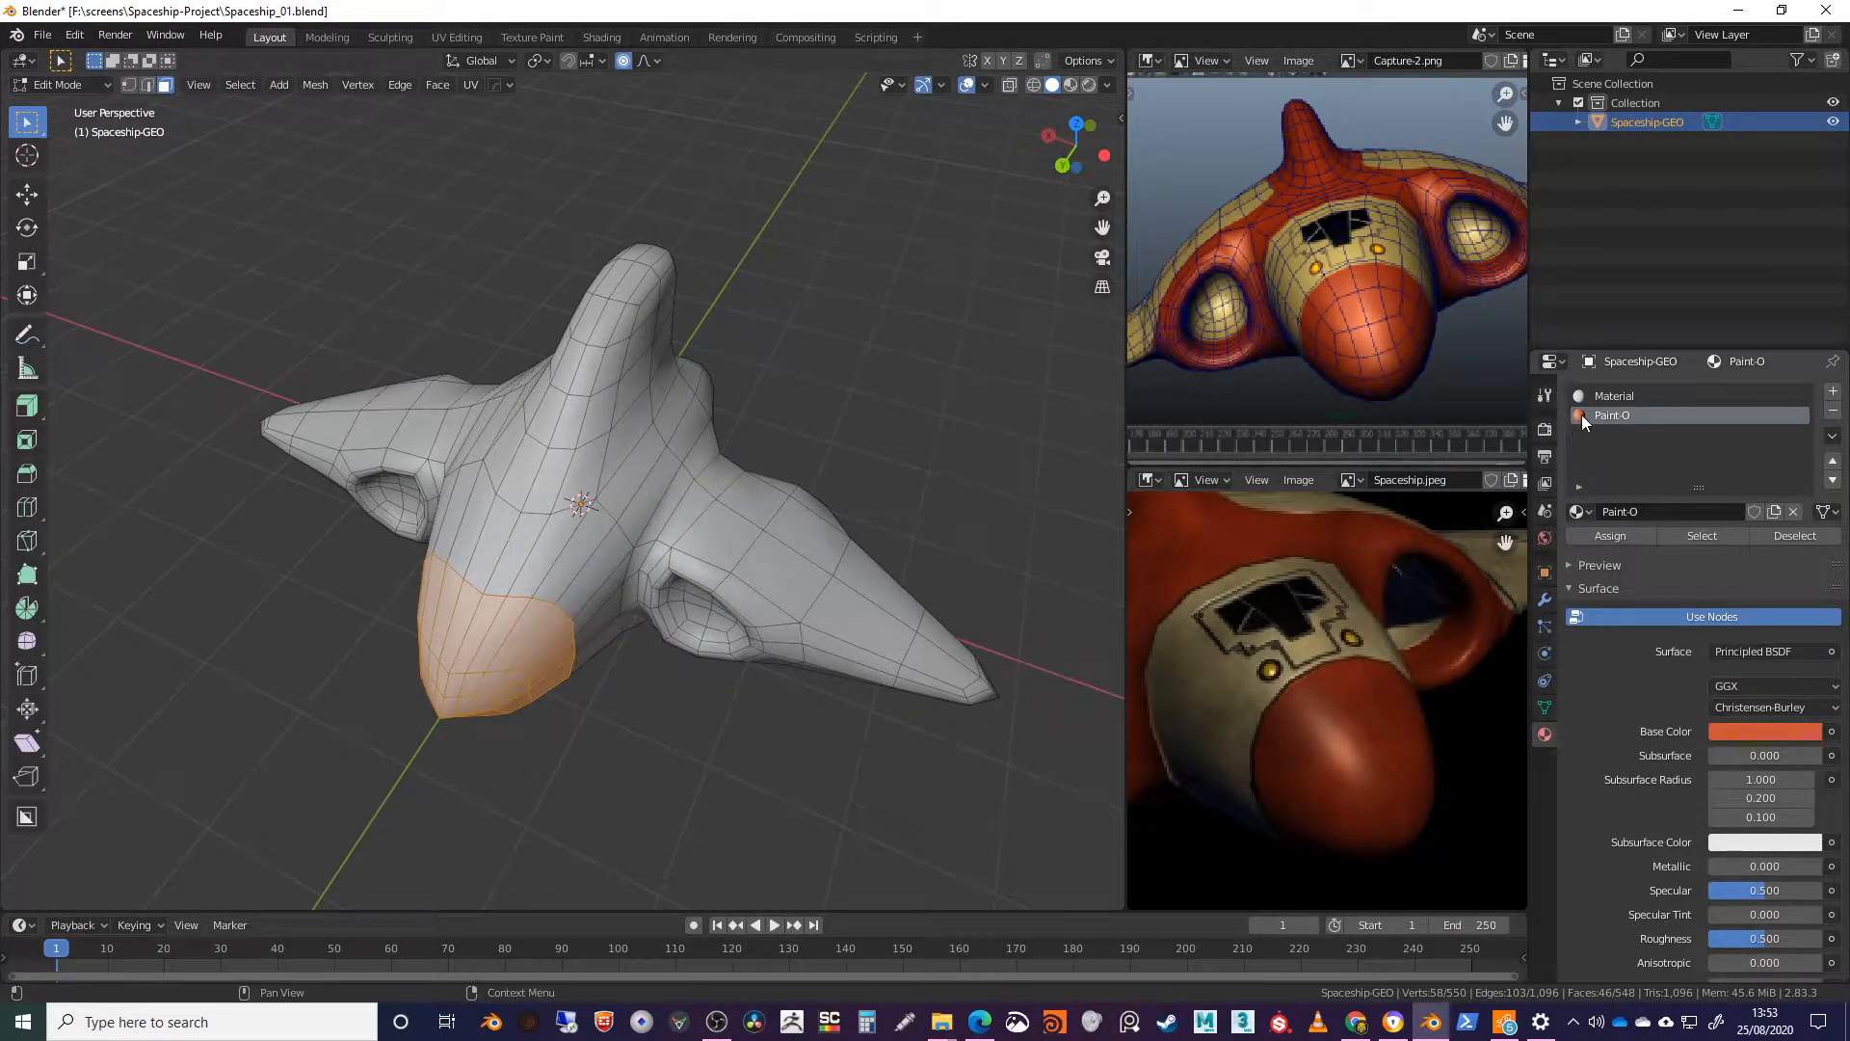
{"action": "middle_click_drag", "start_coordinate": [473, 595], "coordinate": [687, 563]}
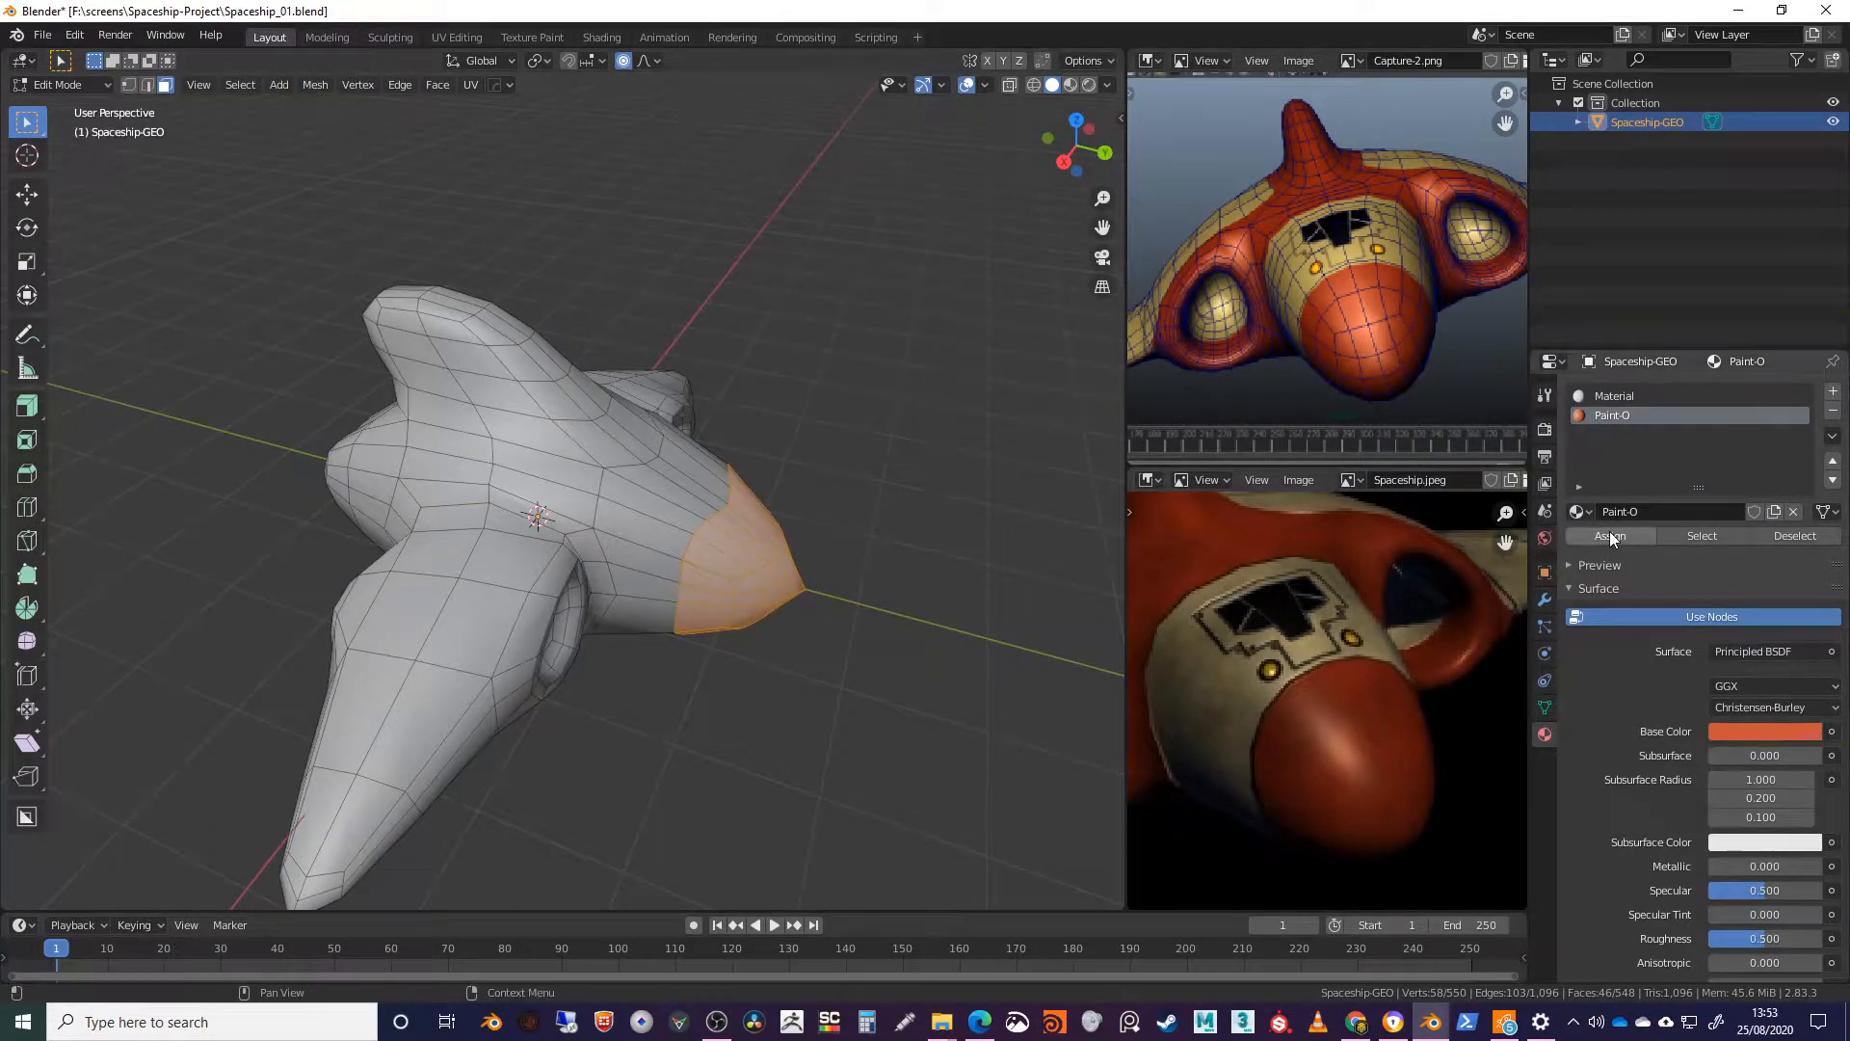
{"action": "left_click", "coordinate": [1611, 536]}
{"action": "middle_click_drag", "start_coordinate": [924, 577], "coordinate": [868, 590]}
{"action": "left_click", "coordinate": [1070, 85]}
Step: Add an edge loop around the fuselage behind the orange nose, using the Even option for its placement
{"action": "mouse_move", "coordinate": [790, 481]}
{"action": "middle_mouse_down"}
{"action": "mouse_move", "coordinate": [675, 486]}
{"action": "mouse_move", "coordinate": [709, 495]}
{"action": "mouse_move", "coordinate": [607, 524]}
{"action": "mouse_move", "coordinate": [697, 502]}
{"action": "mouse_move", "coordinate": [748, 545]}
{"action": "mouse_move", "coordinate": [972, 511]}
{"action": "middle_mouse_up"}
{"action": "scroll", "coordinate": [972, 510], "scroll_direction": "up", "scroll_amount": 3}
{"action": "key", "text": "ctrl+r"}
{"action": "left_click", "coordinate": [691, 590]}
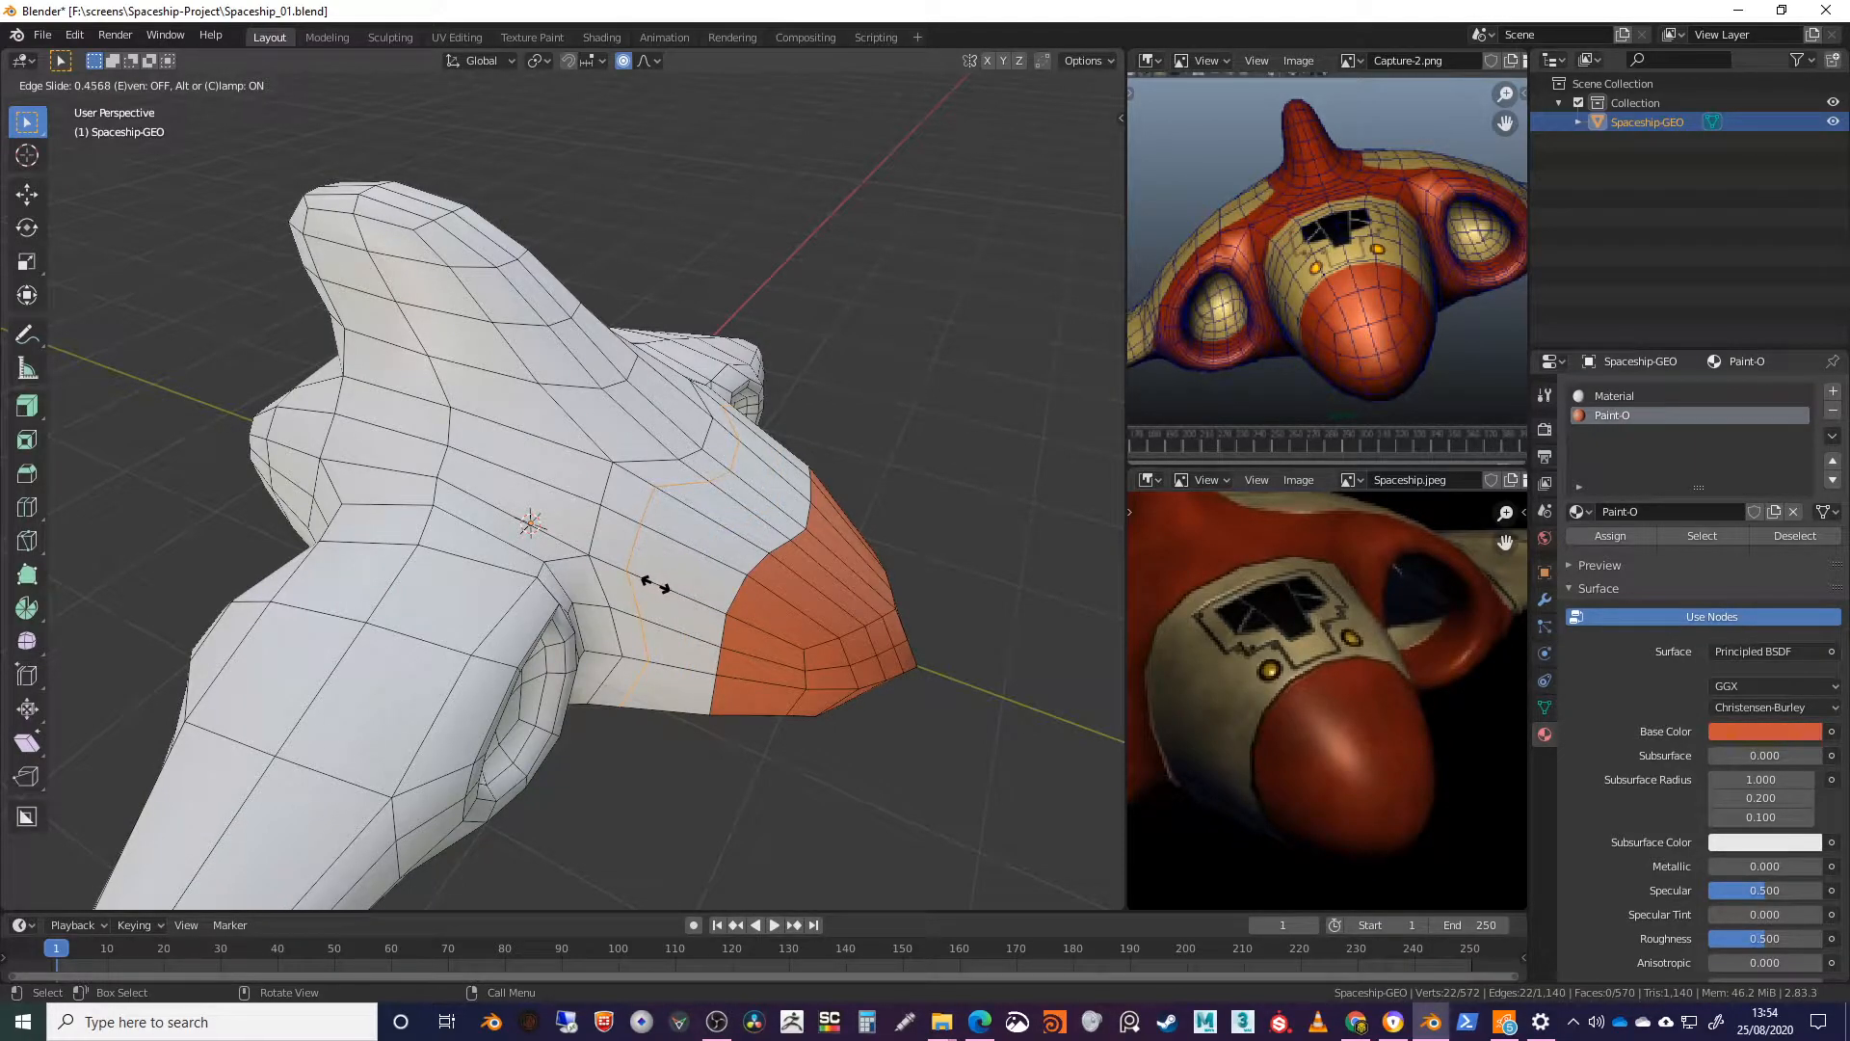
{"action": "key", "text": "e"}
{"action": "left_click", "coordinate": [658, 590]}
Step: Slide the two matching upper corner vertices of the new edge loop toward the nose by a factor of about 0.34
{"action": "middle_click_drag", "start_coordinate": [856, 573], "coordinate": [477, 517]}
{"action": "scroll", "coordinate": [694, 563], "scroll_direction": "up", "scroll_amount": 3}
{"action": "key", "text": "1"}
{"action": "left_click", "coordinate": [775, 520]}
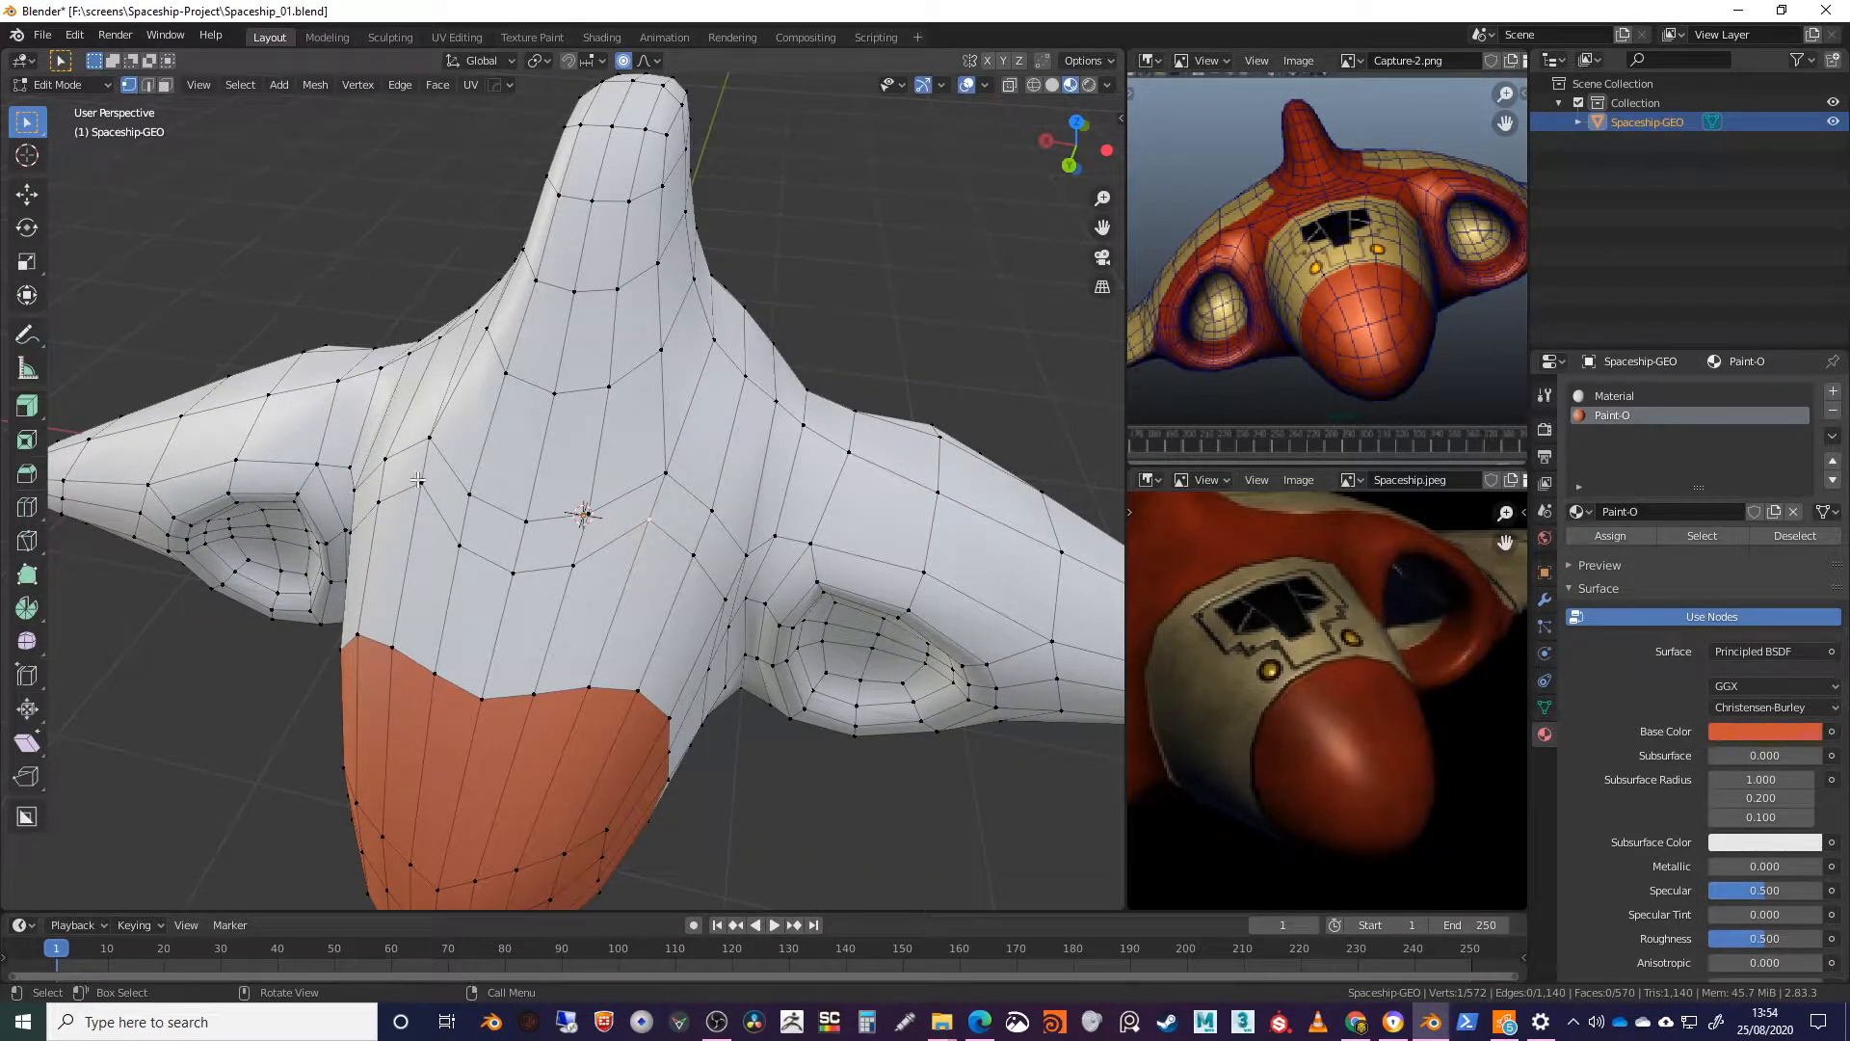
{"action": "middle_click_drag", "start_coordinate": [436, 495], "coordinate": [657, 627]}
{"action": "left_click", "coordinate": [541, 476], "text": "shift"}
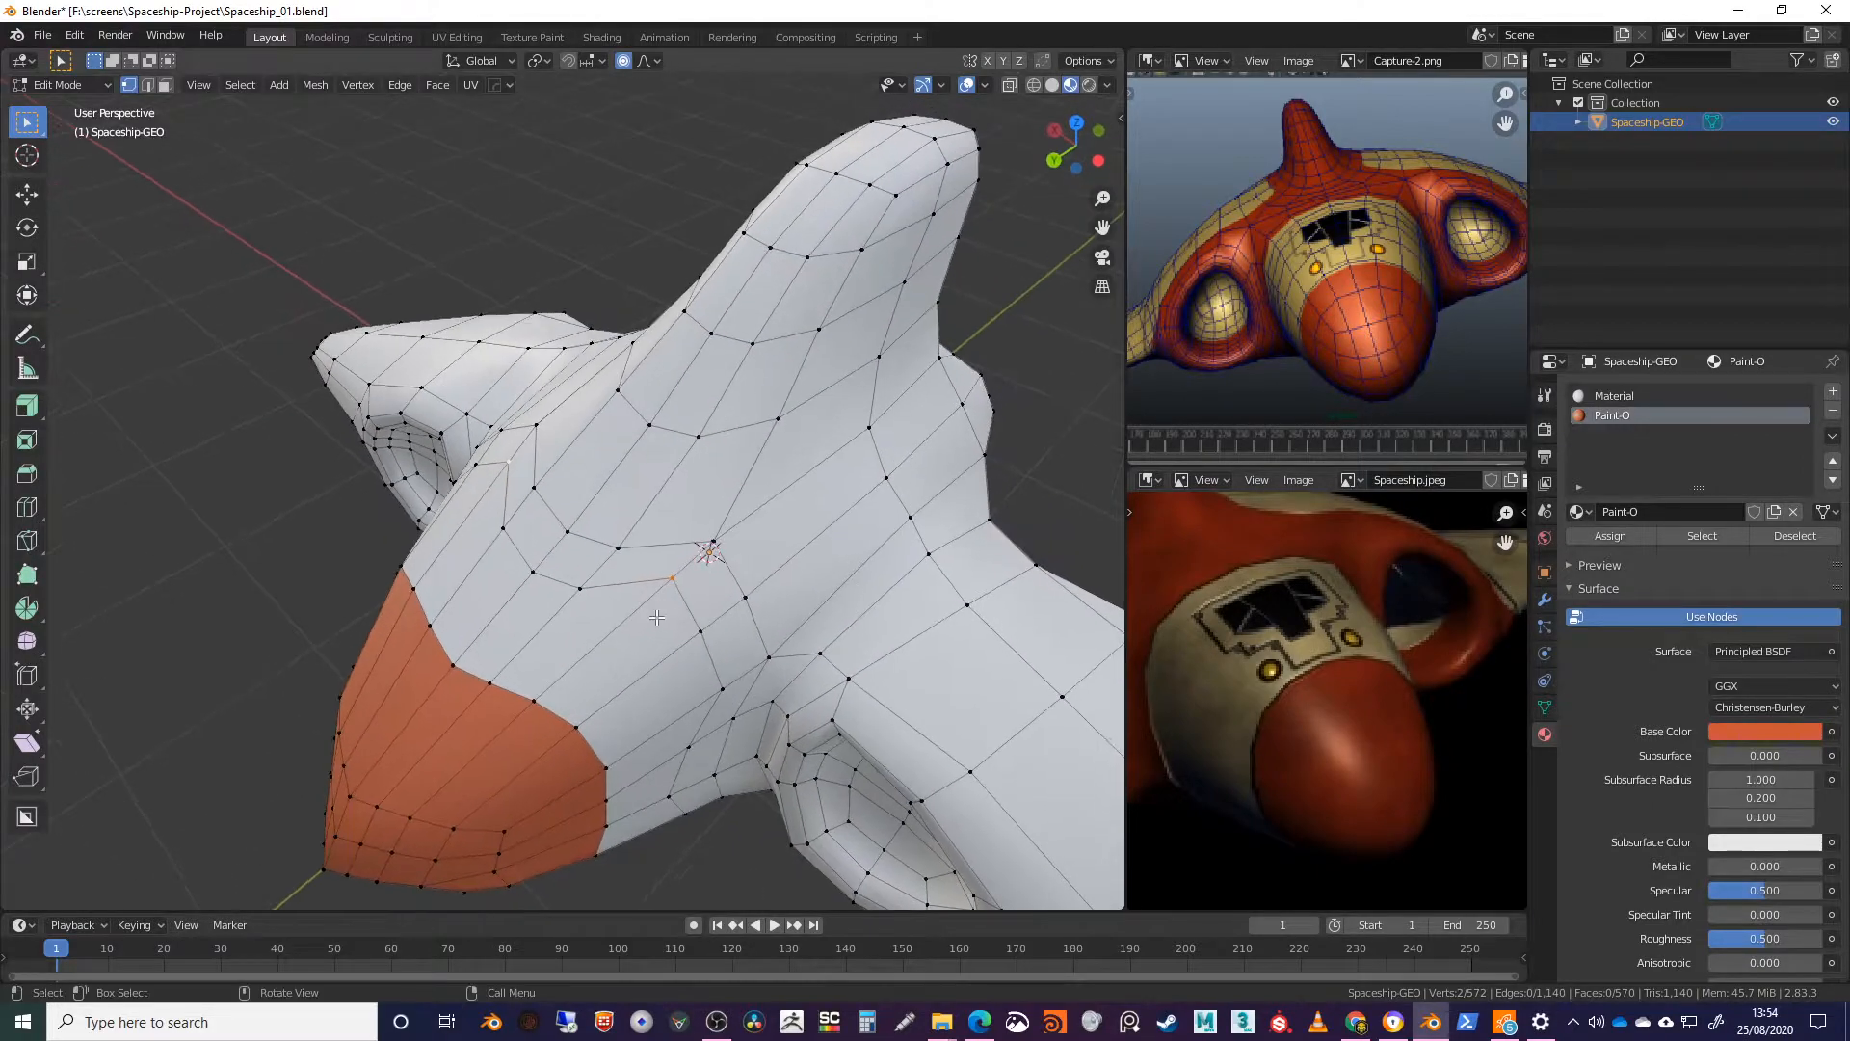
{"action": "key", "text": "shift+v"}
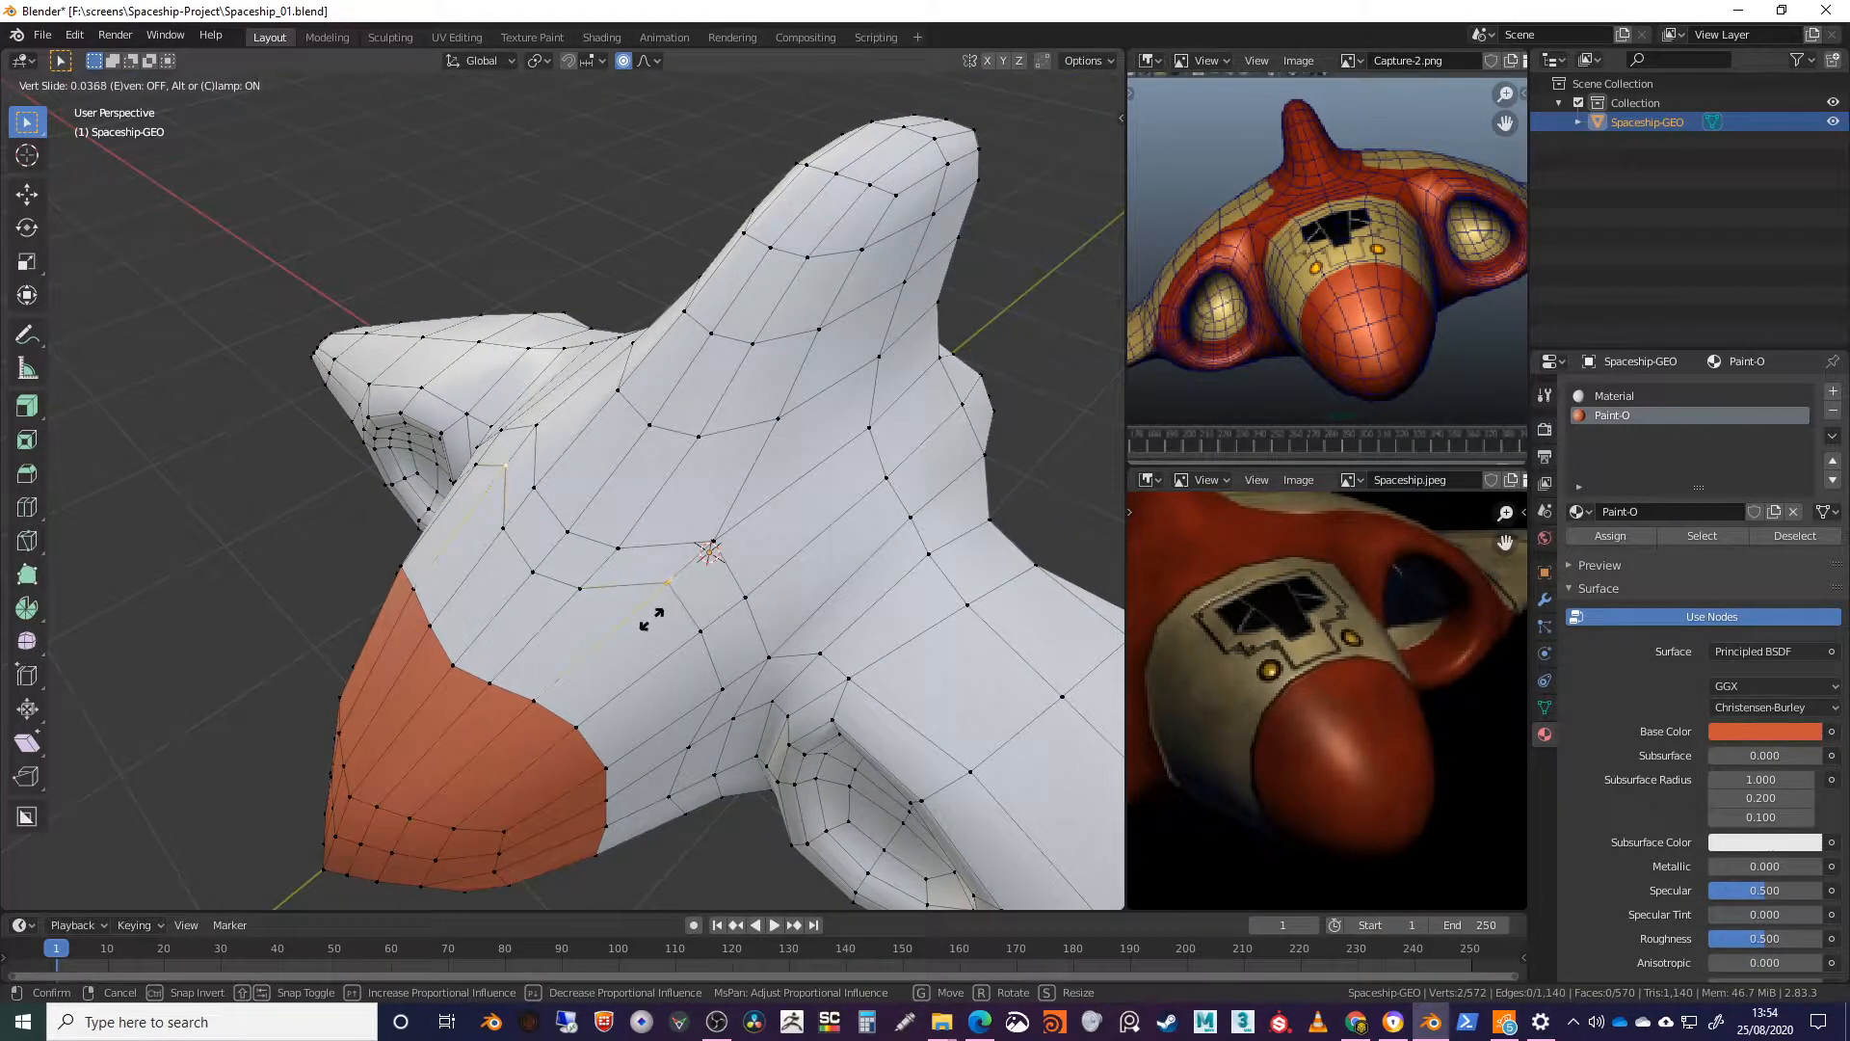
{"action": "left_click", "coordinate": [610, 656]}
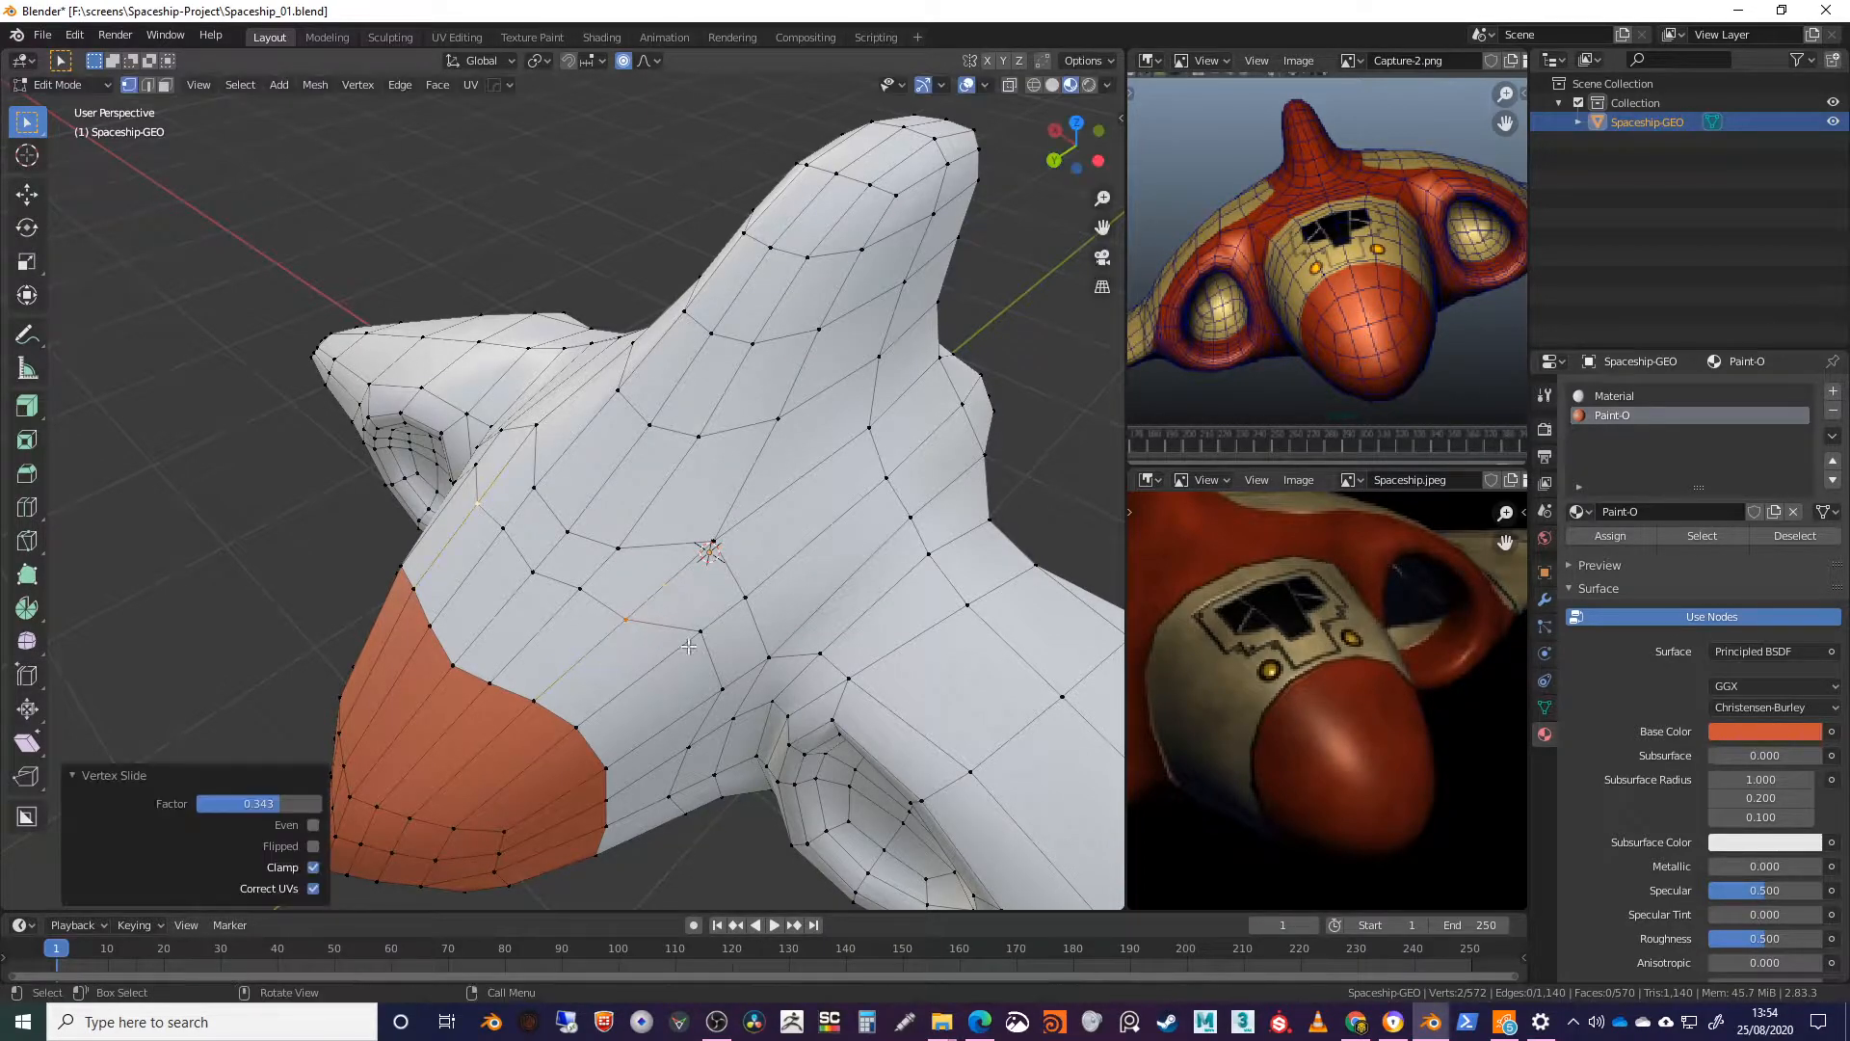
Step: Slide the next pair of vertices down the new edge loop toward the nose by a factor of about 0.27
{"action": "left_click", "coordinate": [703, 633]}
{"action": "middle_click_drag", "start_coordinate": [702, 633], "coordinate": [737, 663]}
{"action": "key", "text": "shift+v"}
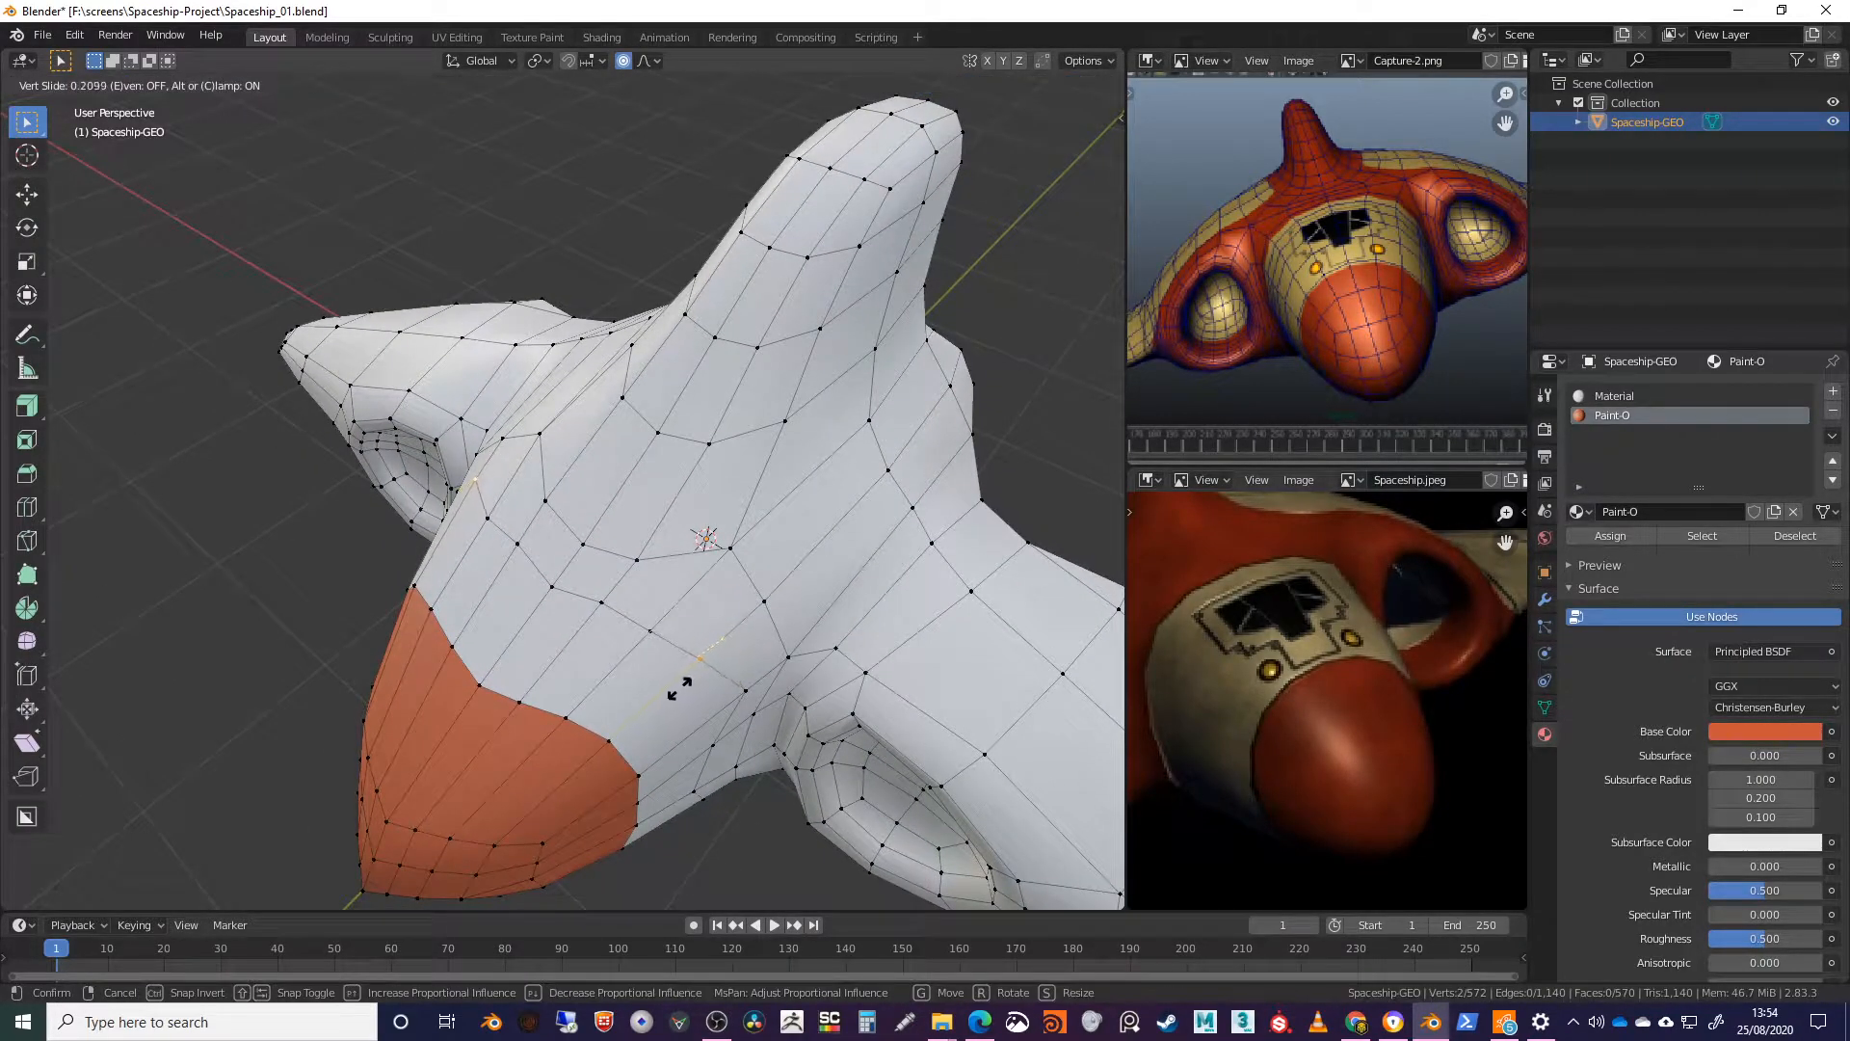
{"action": "left_click", "coordinate": [664, 696]}
Step: Slide the next outer pair of vertices on the new edge loop toward the nose by a factor of about 0.33
{"action": "middle_click_drag", "start_coordinate": [734, 713], "coordinate": [690, 707]}
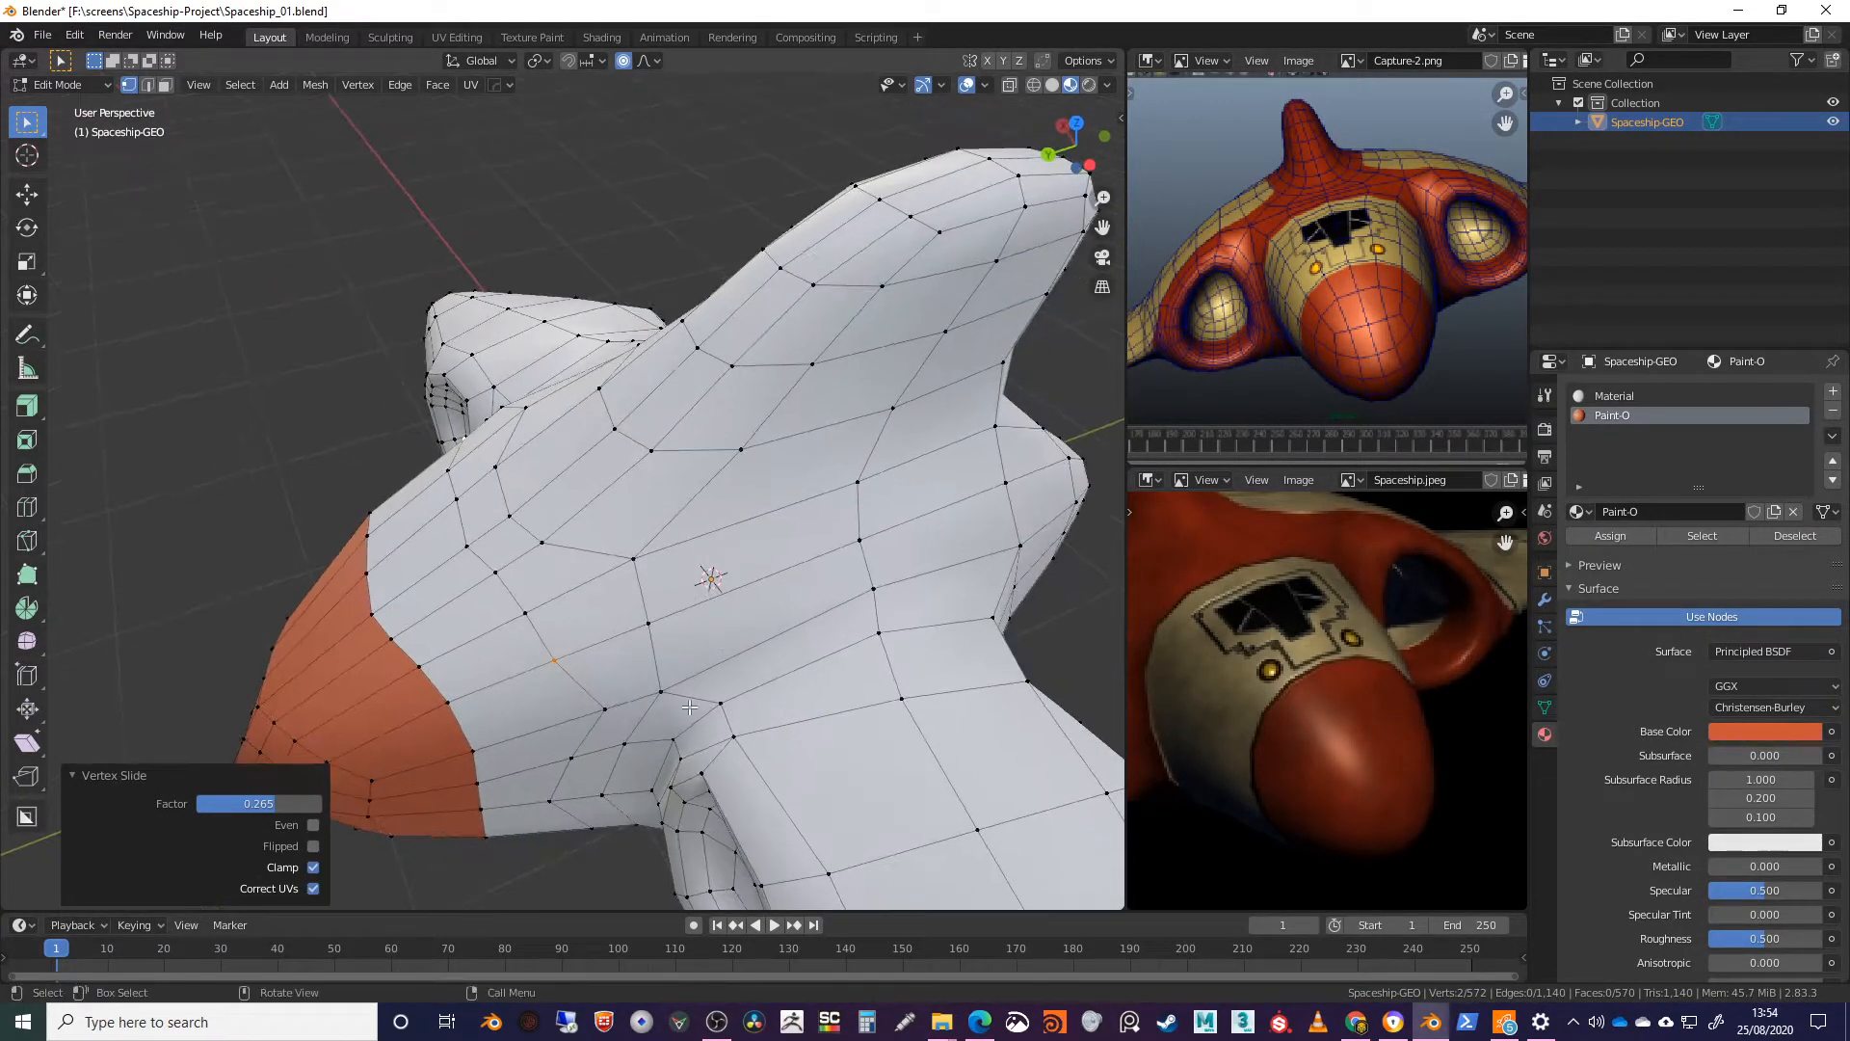
{"action": "left_click", "coordinate": [604, 710]}
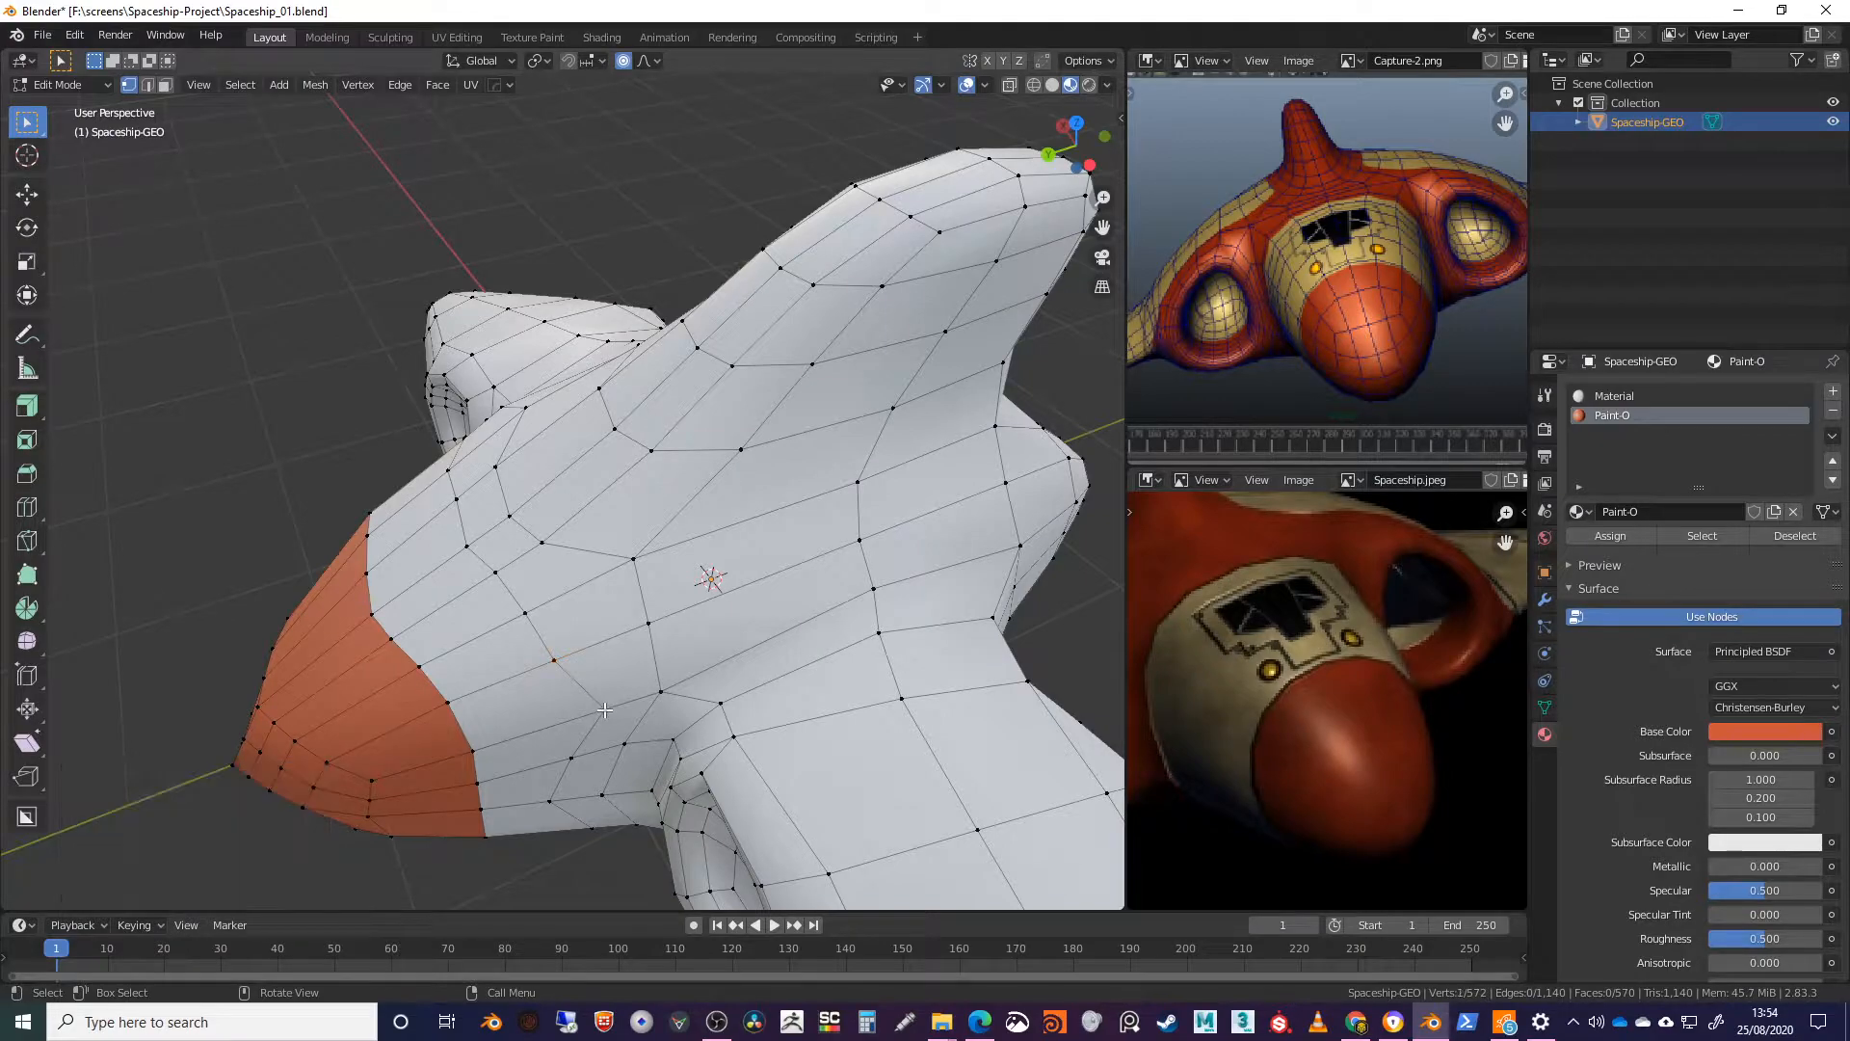
{"action": "mouse_move", "coordinate": [605, 702]}
{"action": "middle_mouse_down"}
{"action": "mouse_move", "coordinate": [554, 494]}
{"action": "mouse_move", "coordinate": [633, 600]}
{"action": "middle_mouse_up"}
{"action": "left_click", "coordinate": [555, 520], "text": "shift"}
{"action": "key", "text": "ctrl+z"}
{"action": "mouse_move", "coordinate": [711, 654]}
{"action": "middle_mouse_down"}
{"action": "mouse_move", "coordinate": [680, 644]}
{"action": "mouse_move", "coordinate": [728, 658]}
{"action": "middle_mouse_up"}
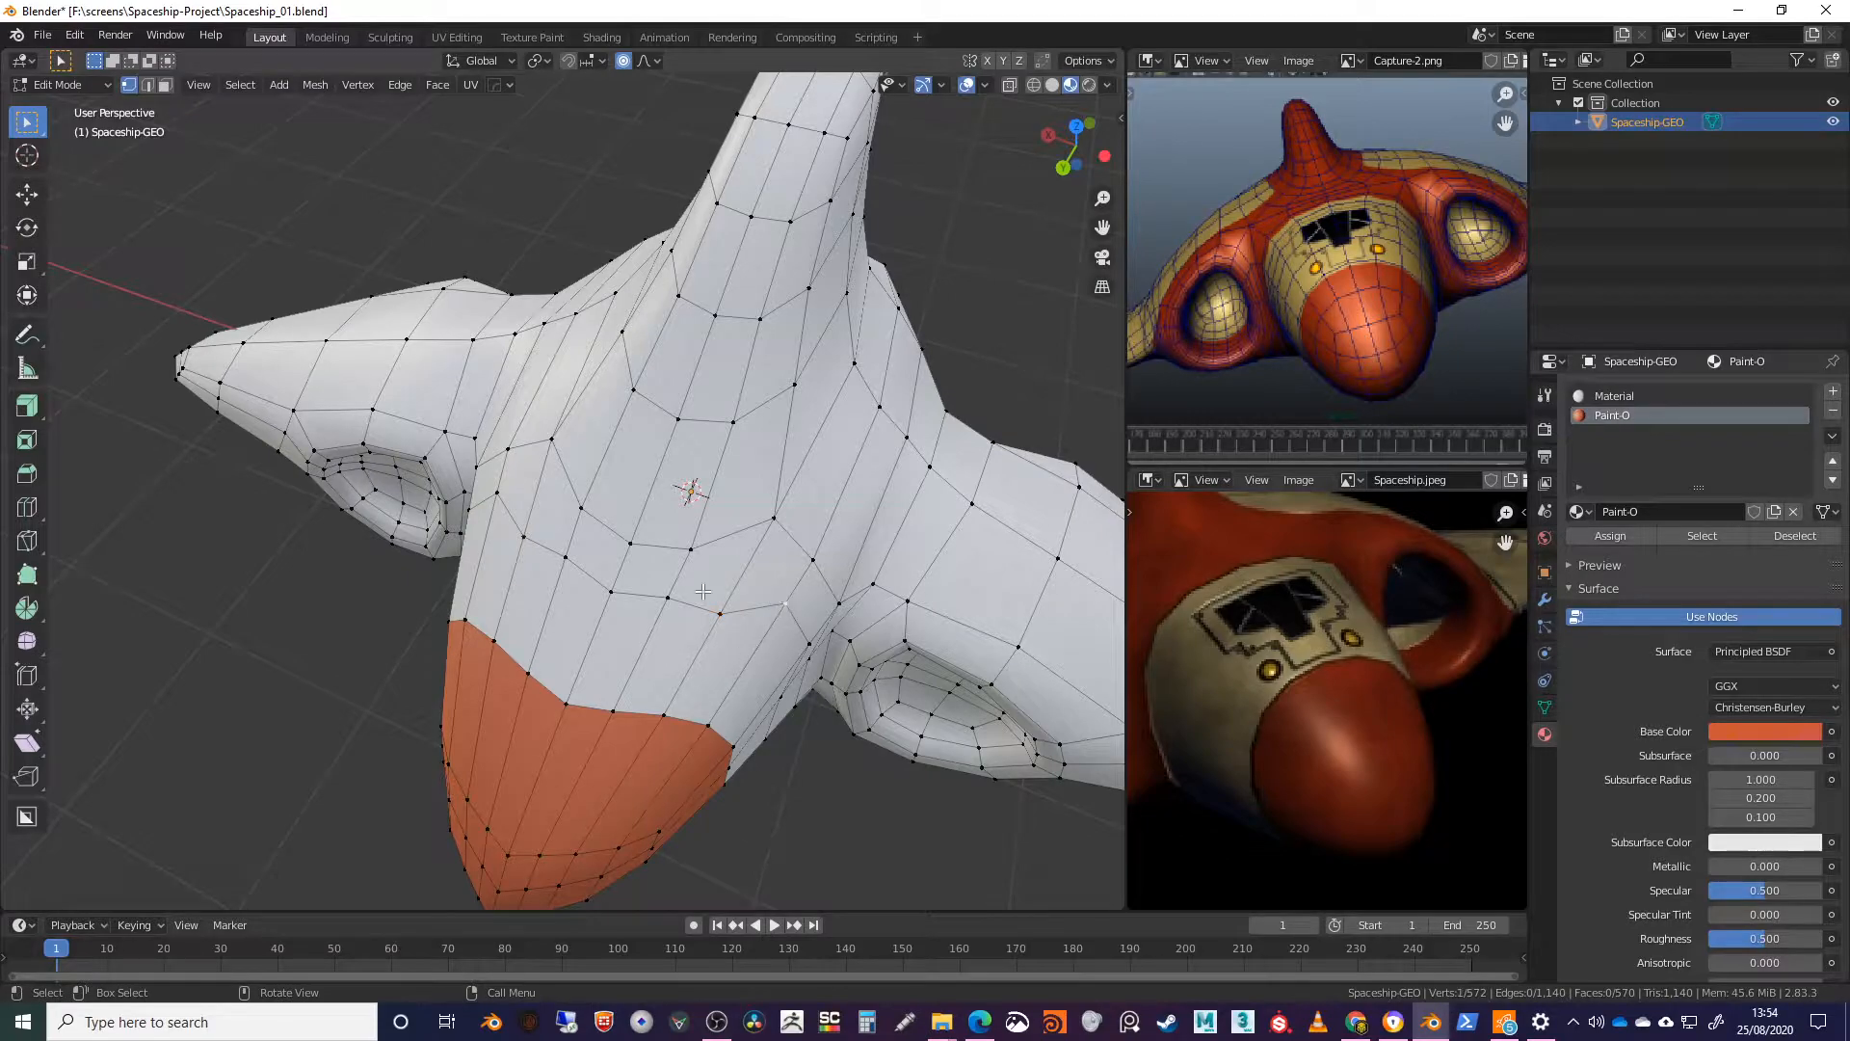
{"action": "left_click", "coordinate": [497, 493], "text": "shift"}
{"action": "key", "text": "shift+v"}
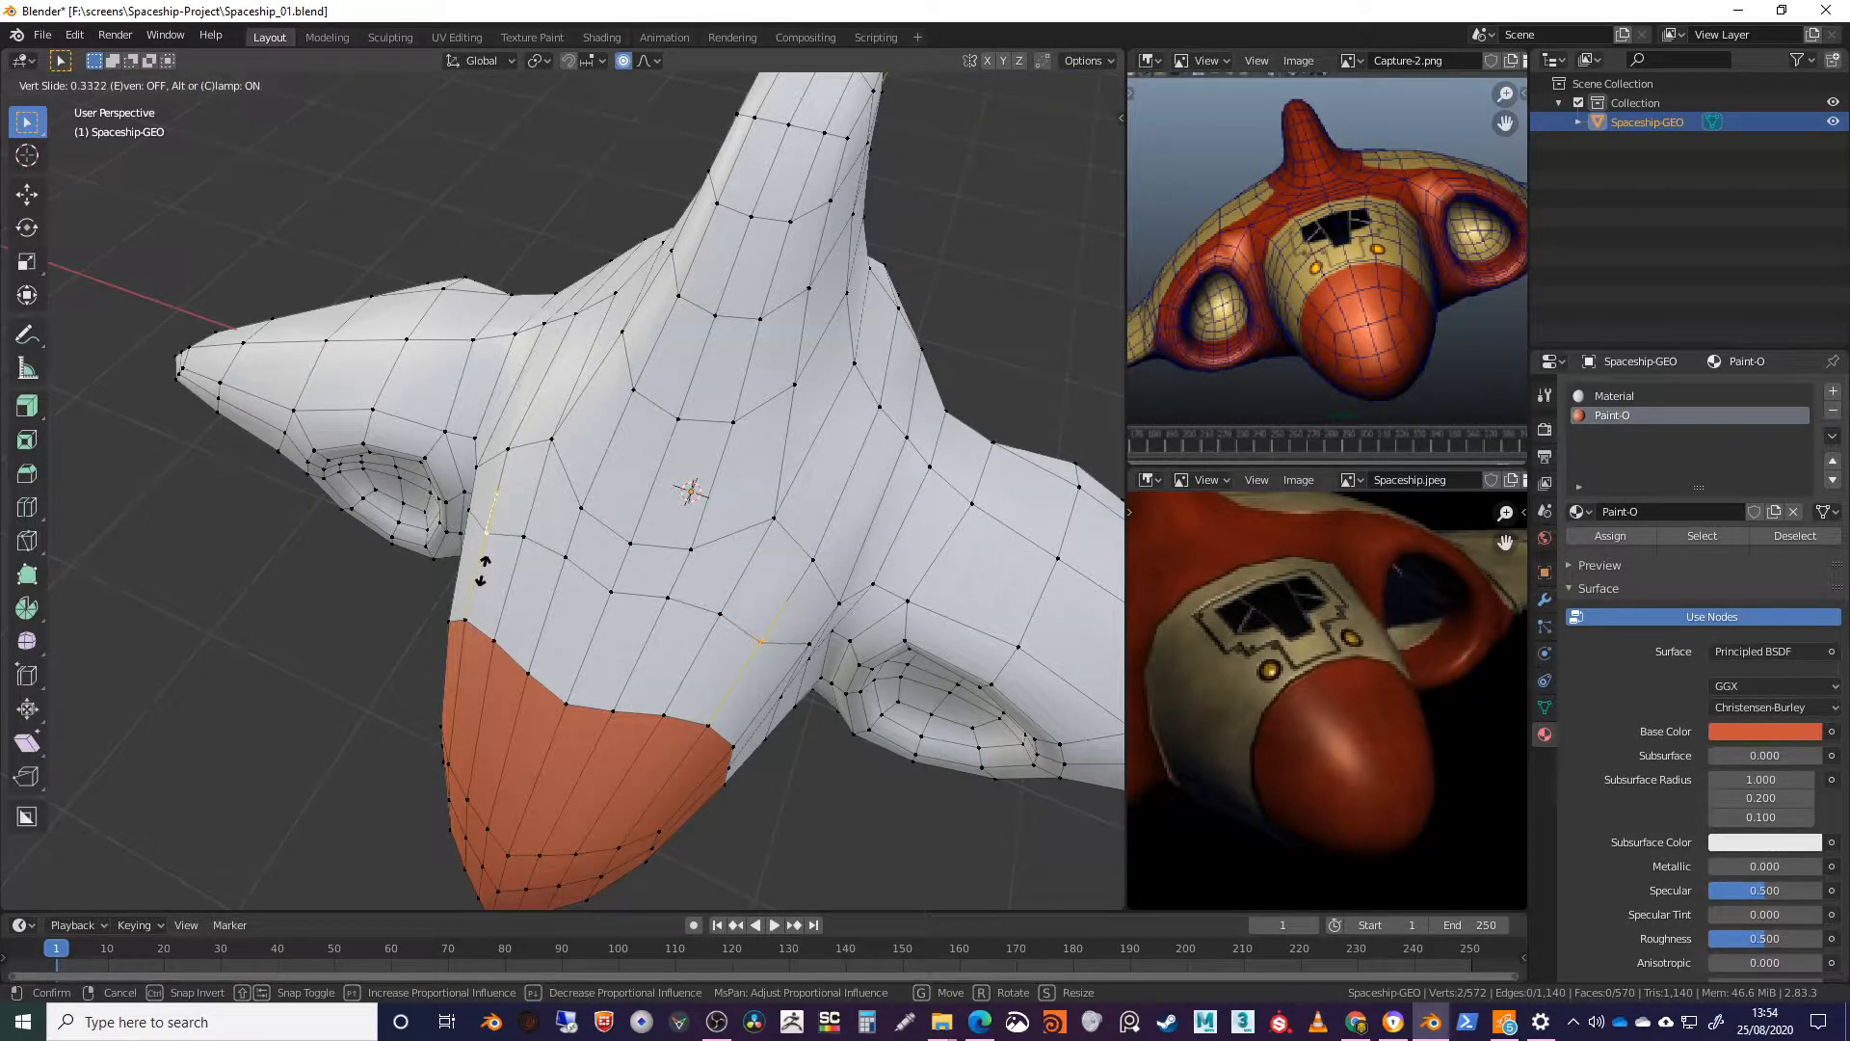
{"action": "left_click", "coordinate": [482, 570]}
Step: Slide the following pair of vertices, on the fuselage's upper flanks in front of the intakes, toward the nose by about 0.33
{"action": "left_click", "coordinate": [810, 647]}
{"action": "middle_click_drag", "start_coordinate": [811, 647], "coordinate": [620, 556]}
{"action": "left_click", "coordinate": [546, 537], "text": "shift"}
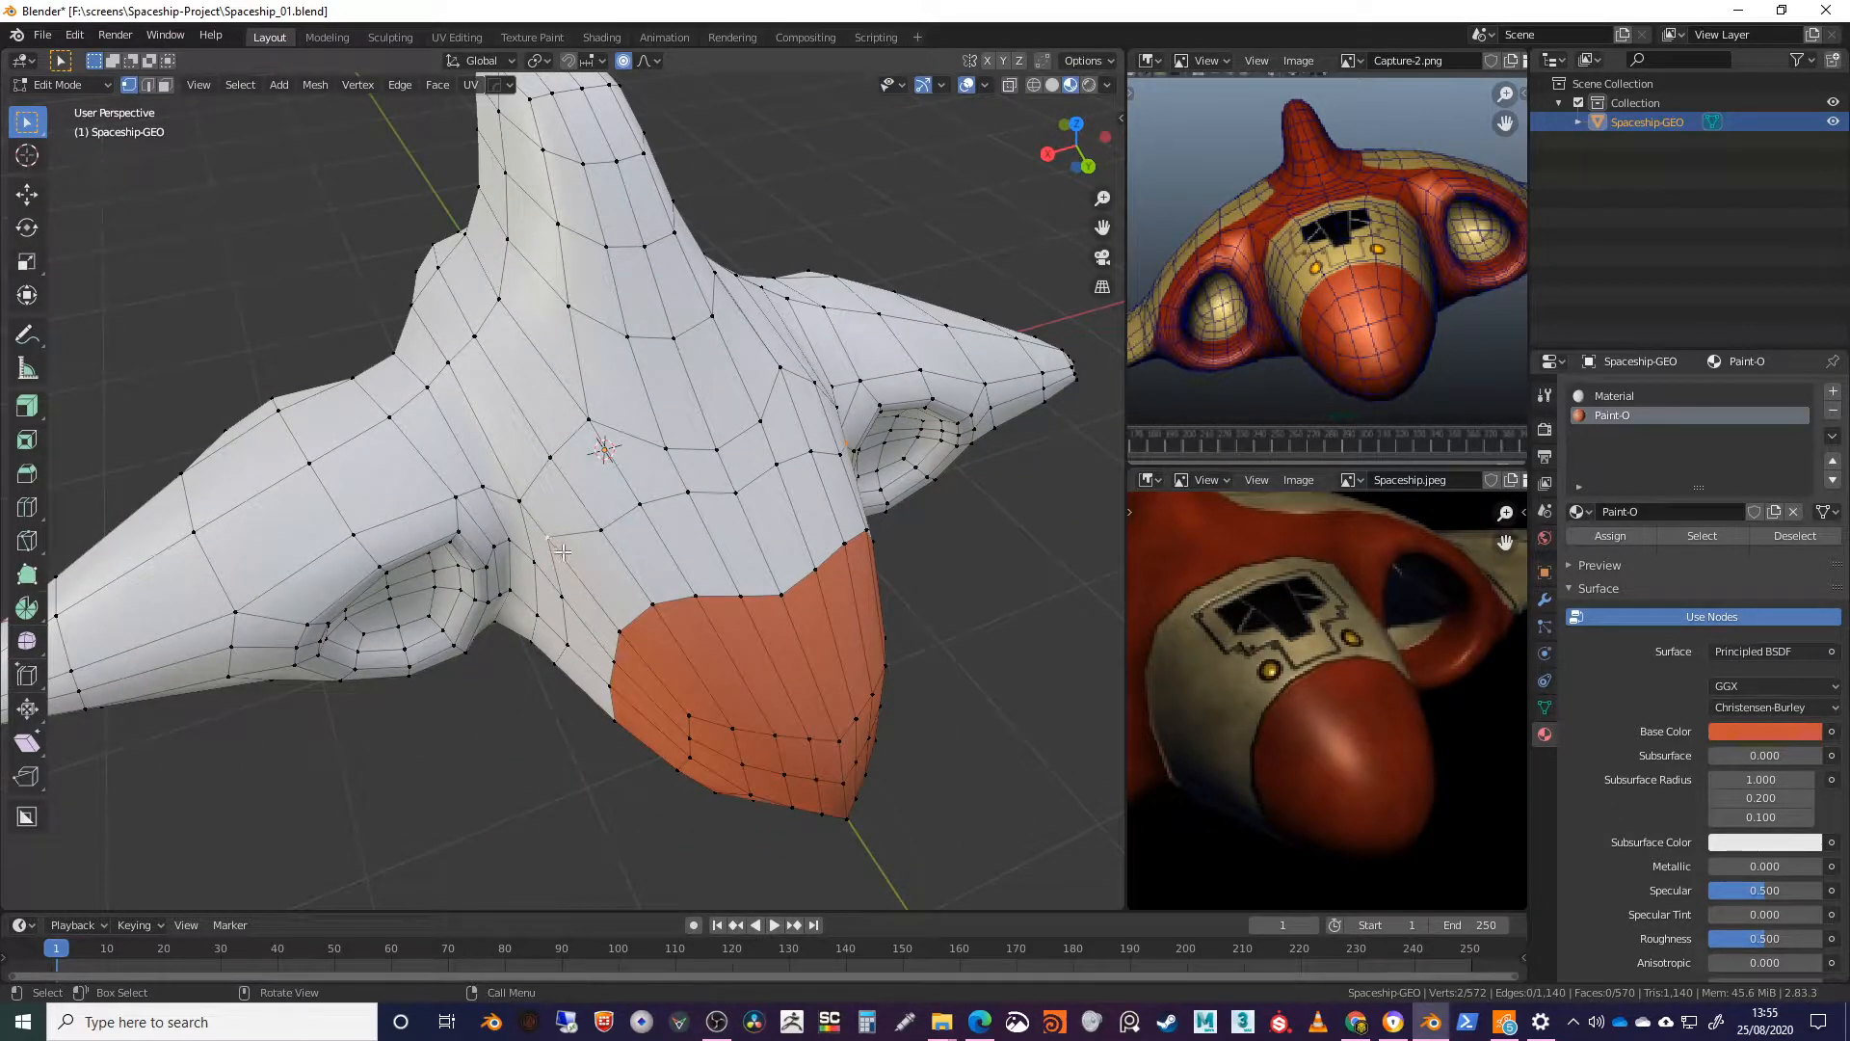
{"action": "key", "text": "shift+v"}
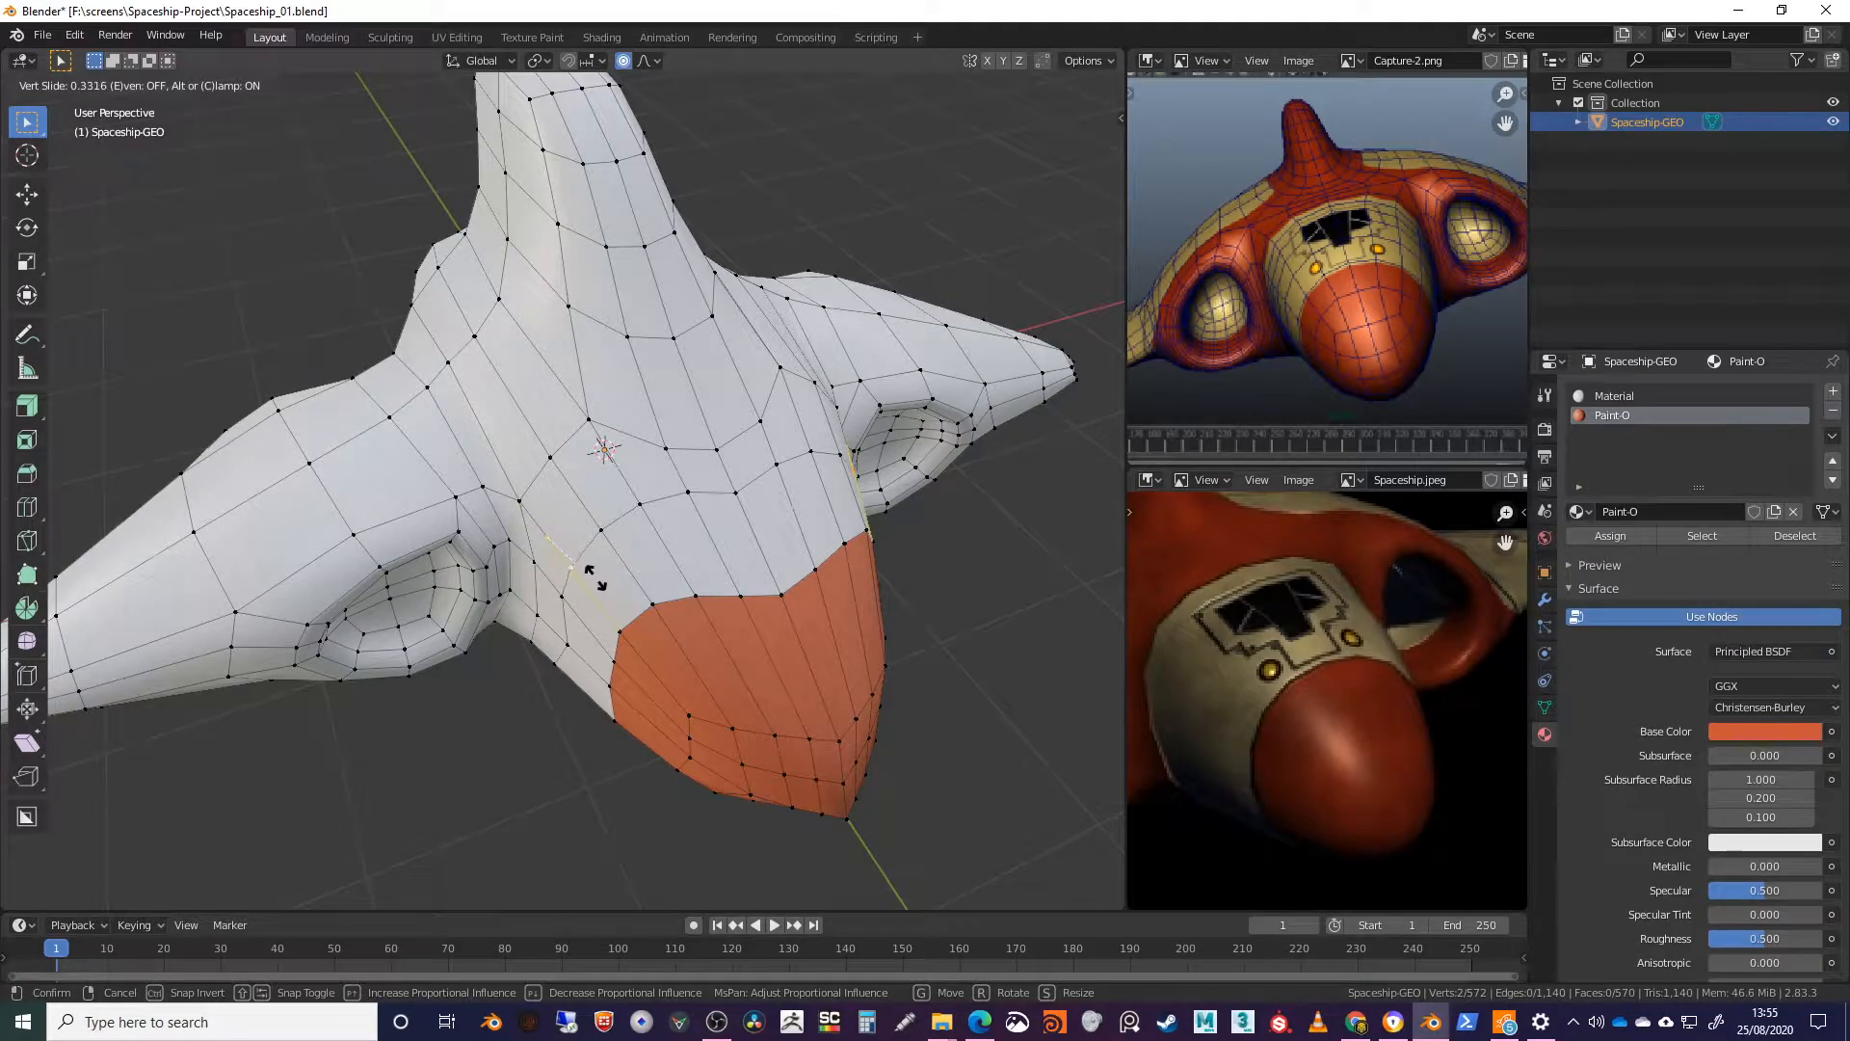
{"action": "left_click", "coordinate": [601, 585]}
Step: Slide the pair of side vertices level with the upper part of the intakes toward the nose by a factor of about 0.18
{"action": "middle_click_drag", "start_coordinate": [714, 578], "coordinate": [733, 596]}
{"action": "middle_click_drag", "start_coordinate": [732, 652], "coordinate": [631, 504]}
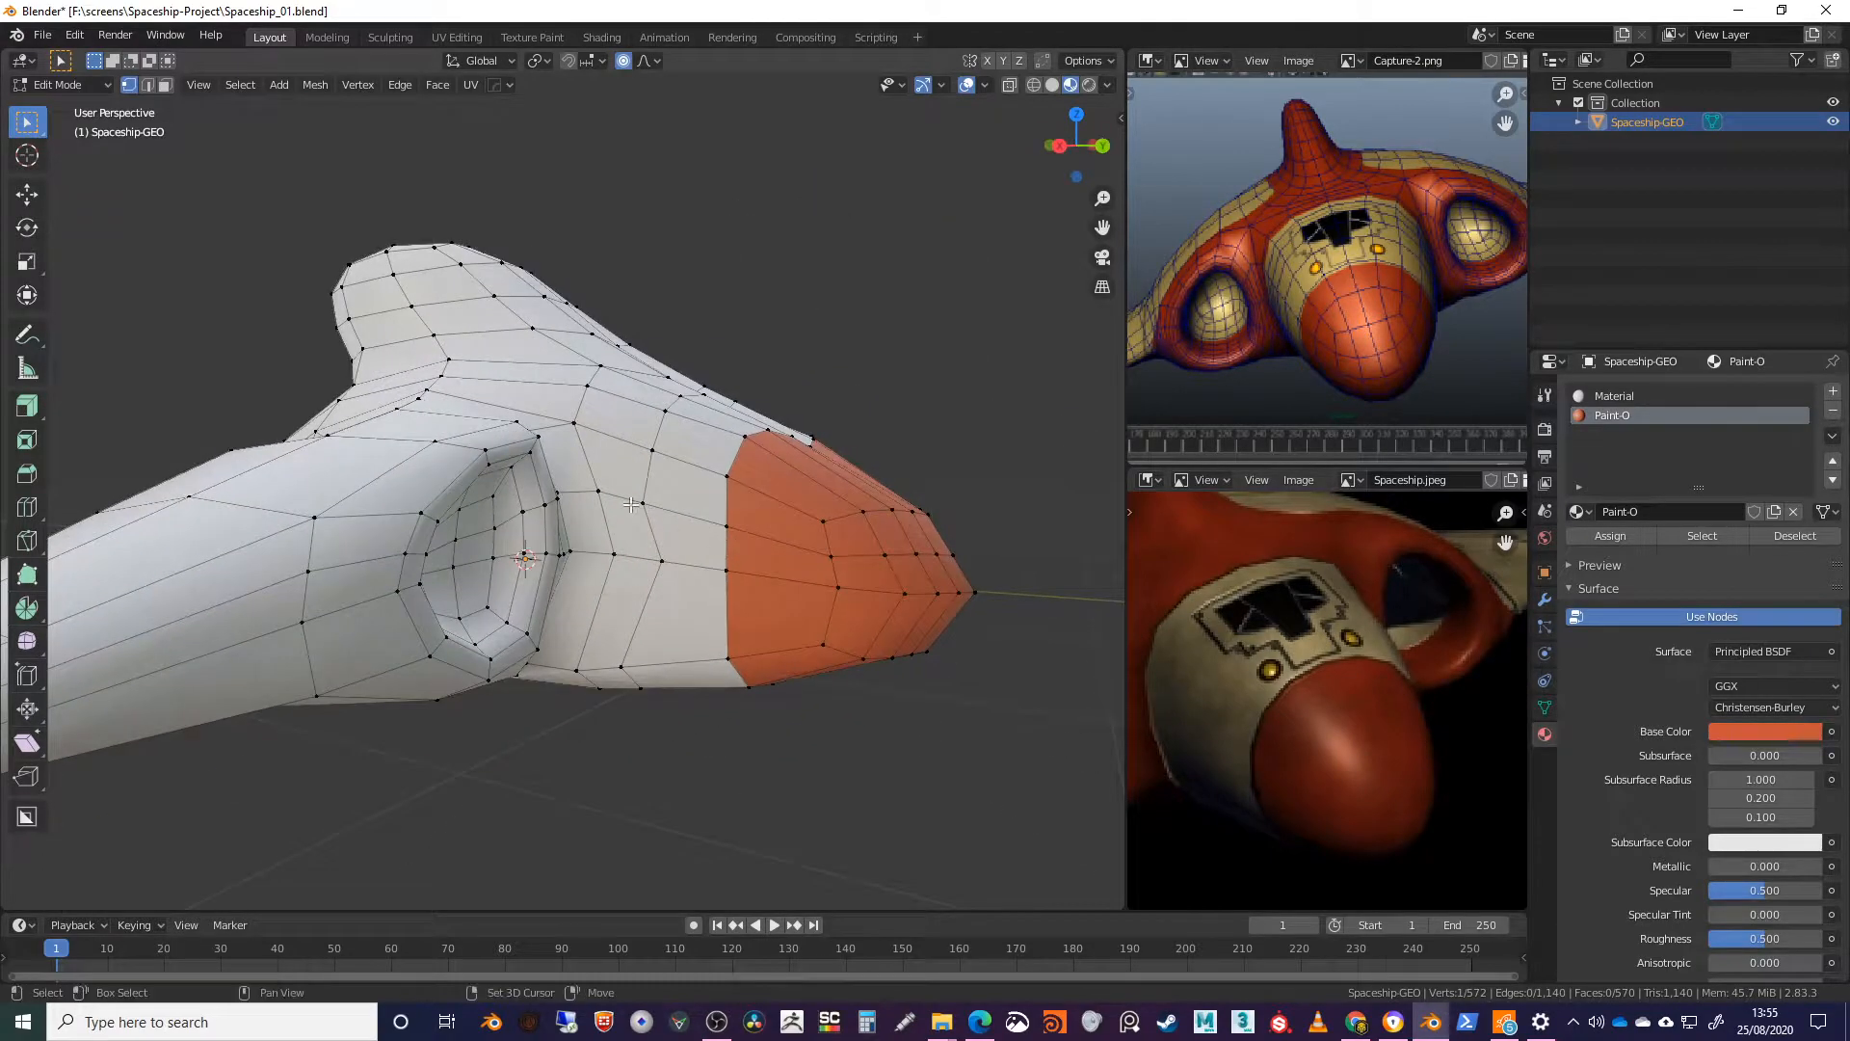
{"action": "key", "text": "shift+v"}
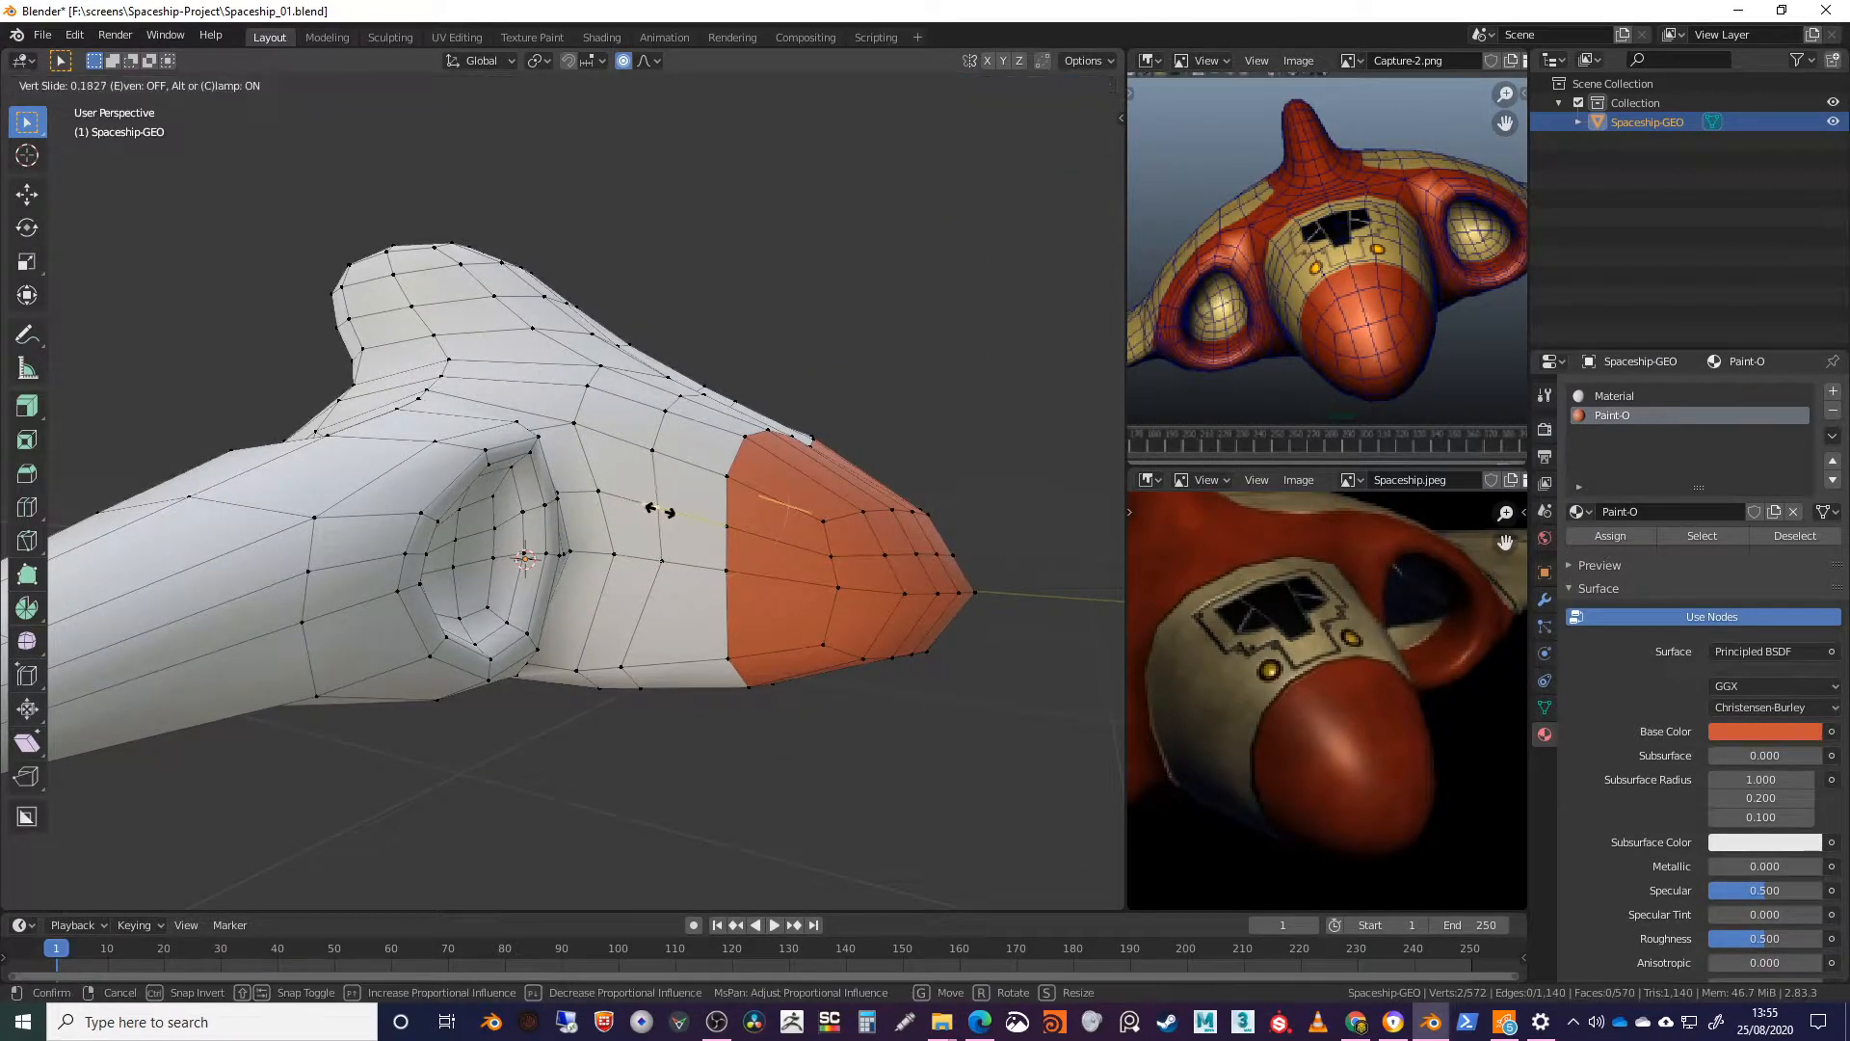
{"action": "left_click", "coordinate": [661, 512]}
Step: Slide the lower side vertices of the edge loop near the belly toward the nose
{"action": "mouse_move", "coordinate": [621, 665]}
{"action": "middle_mouse_down"}
{"action": "mouse_move", "coordinate": [674, 670]}
{"action": "mouse_move", "coordinate": [609, 685]}
{"action": "middle_mouse_up"}
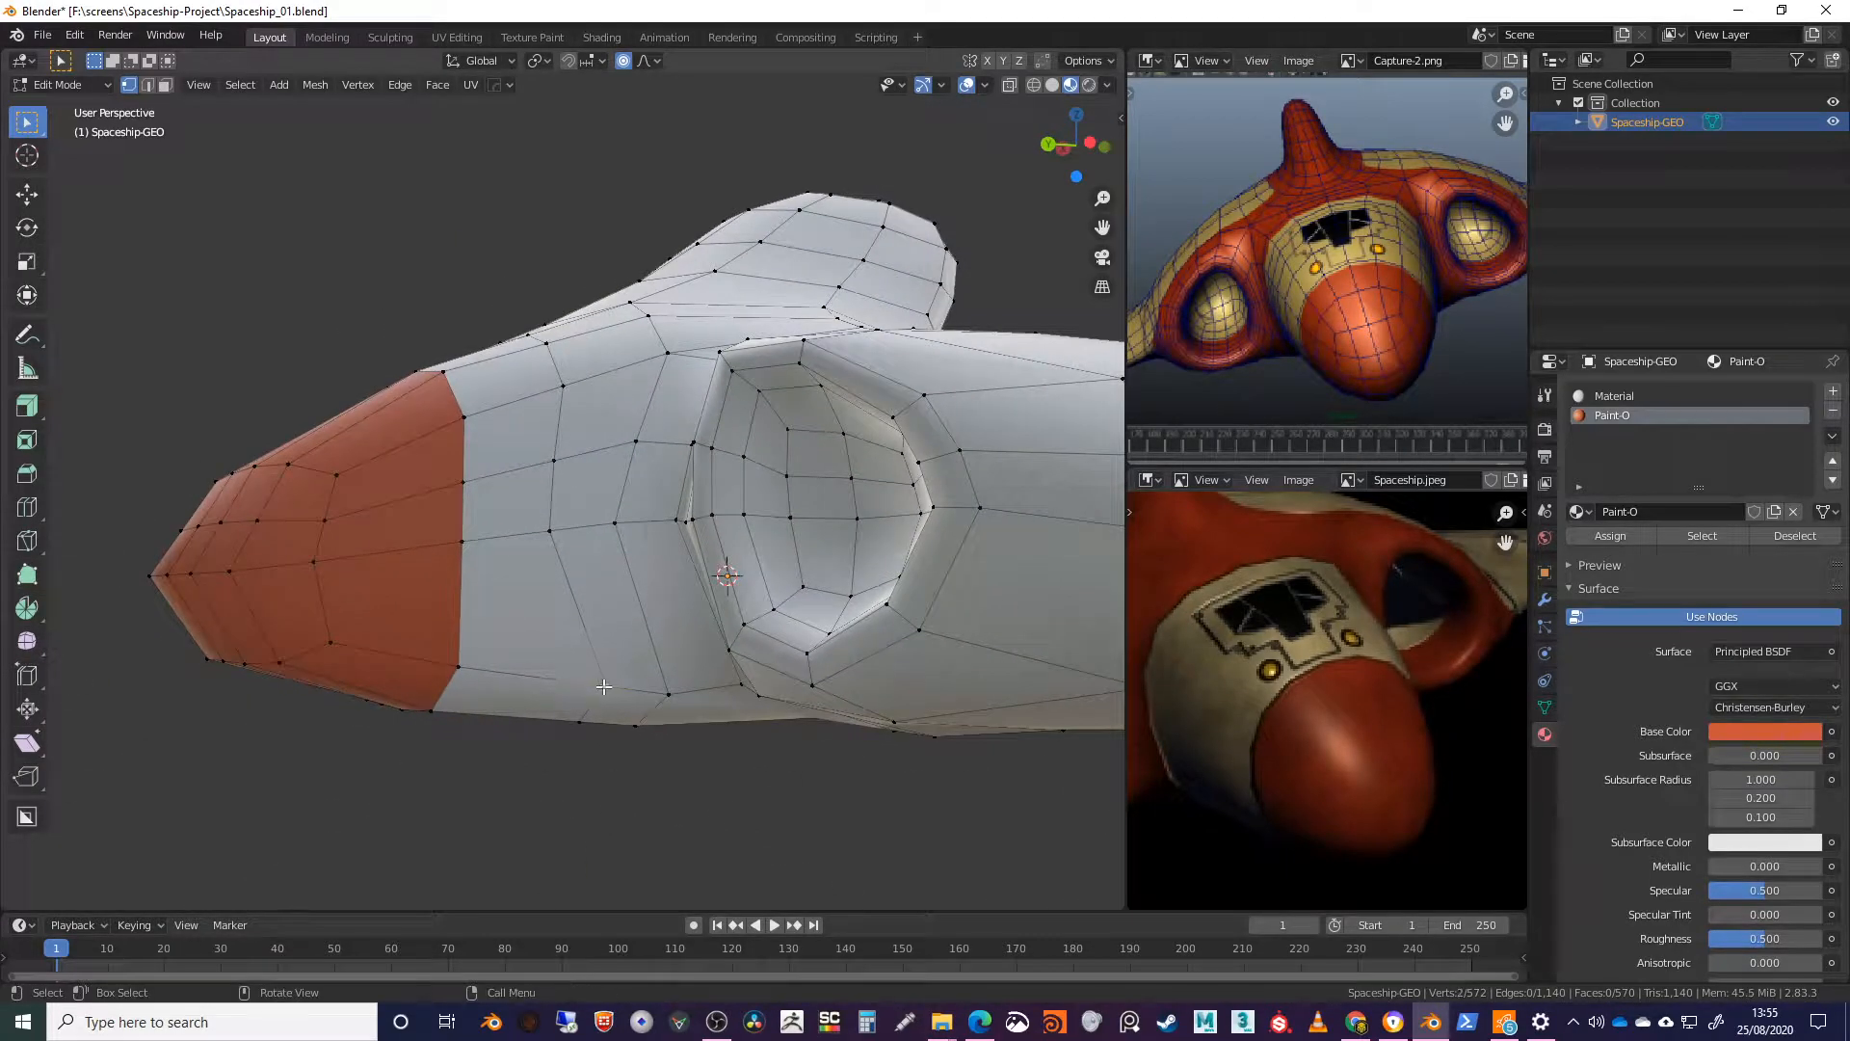
{"action": "key", "text": "shift+v"}
{"action": "left_click", "coordinate": [550, 678]}
Step: Slide the two vertices flanking the centreline in the row in front of the fin back toward the fin
{"action": "middle_click_drag", "start_coordinate": [549, 678], "coordinate": [586, 557]}
{"action": "left_click", "coordinate": [588, 553]}
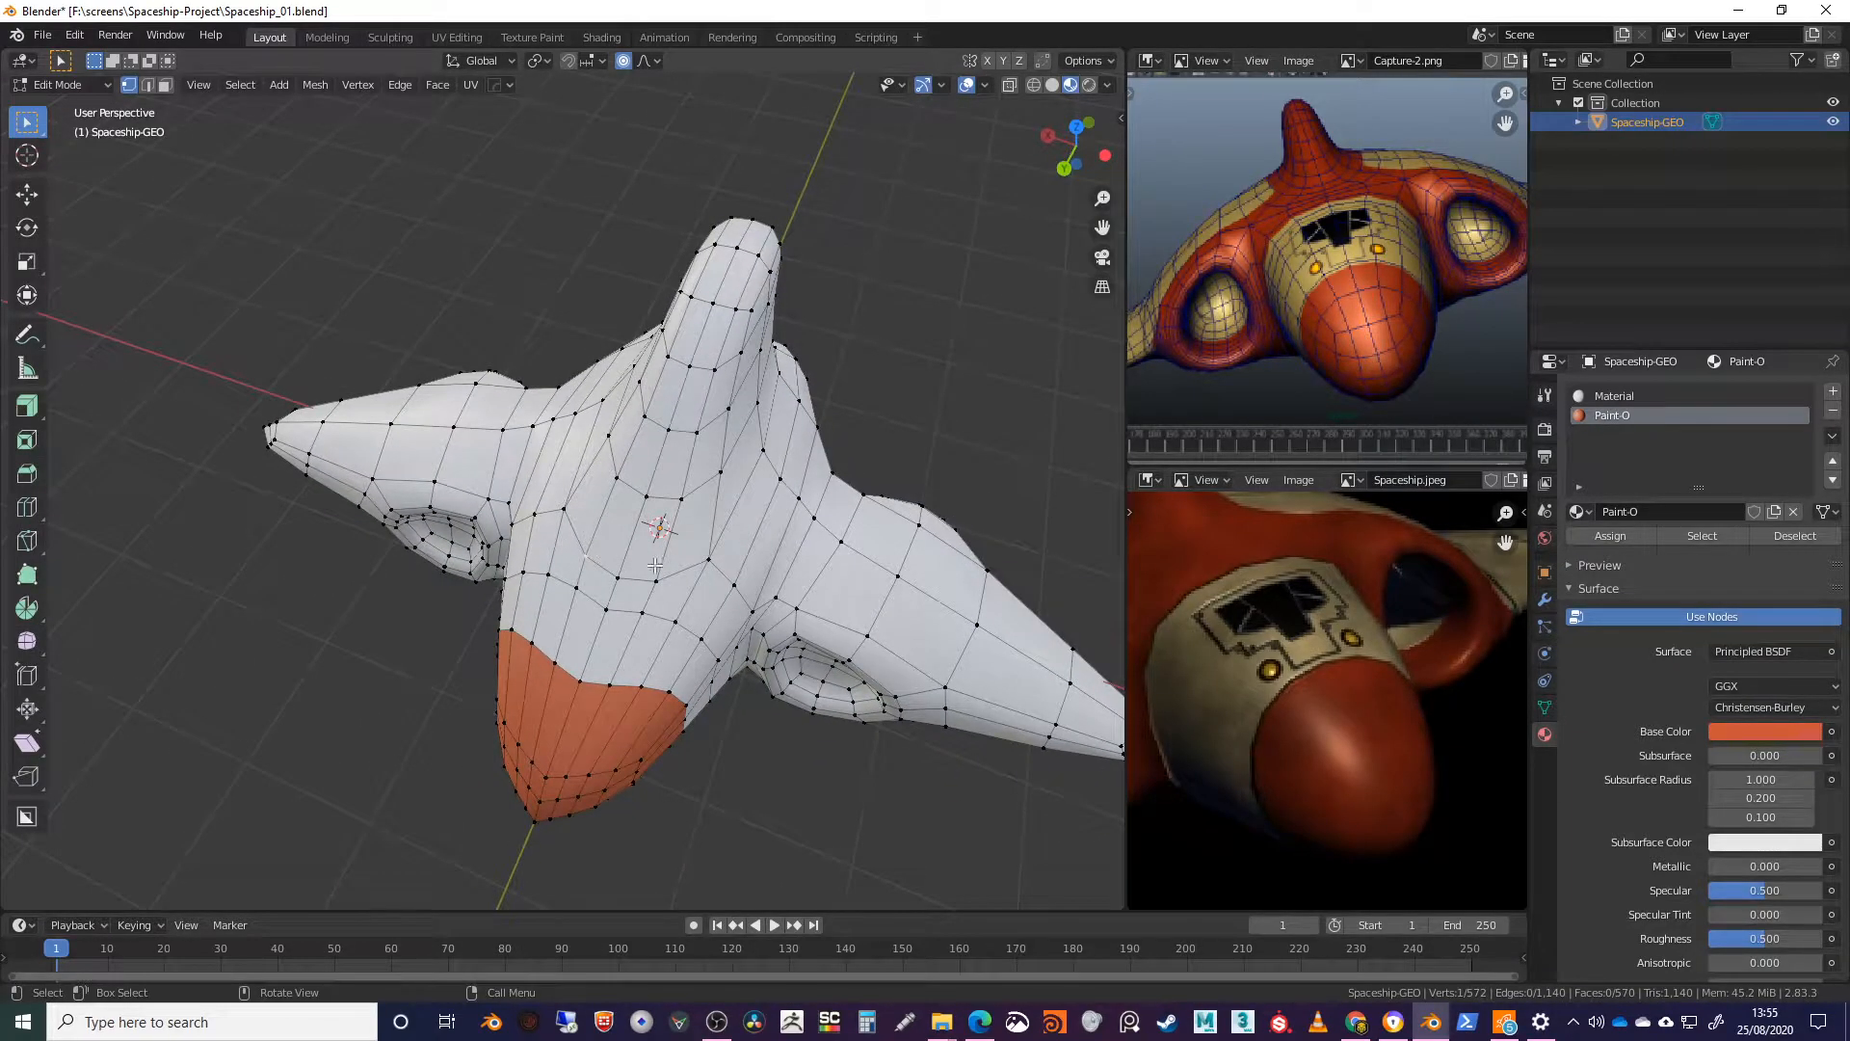
{"action": "key", "text": "shift+v"}
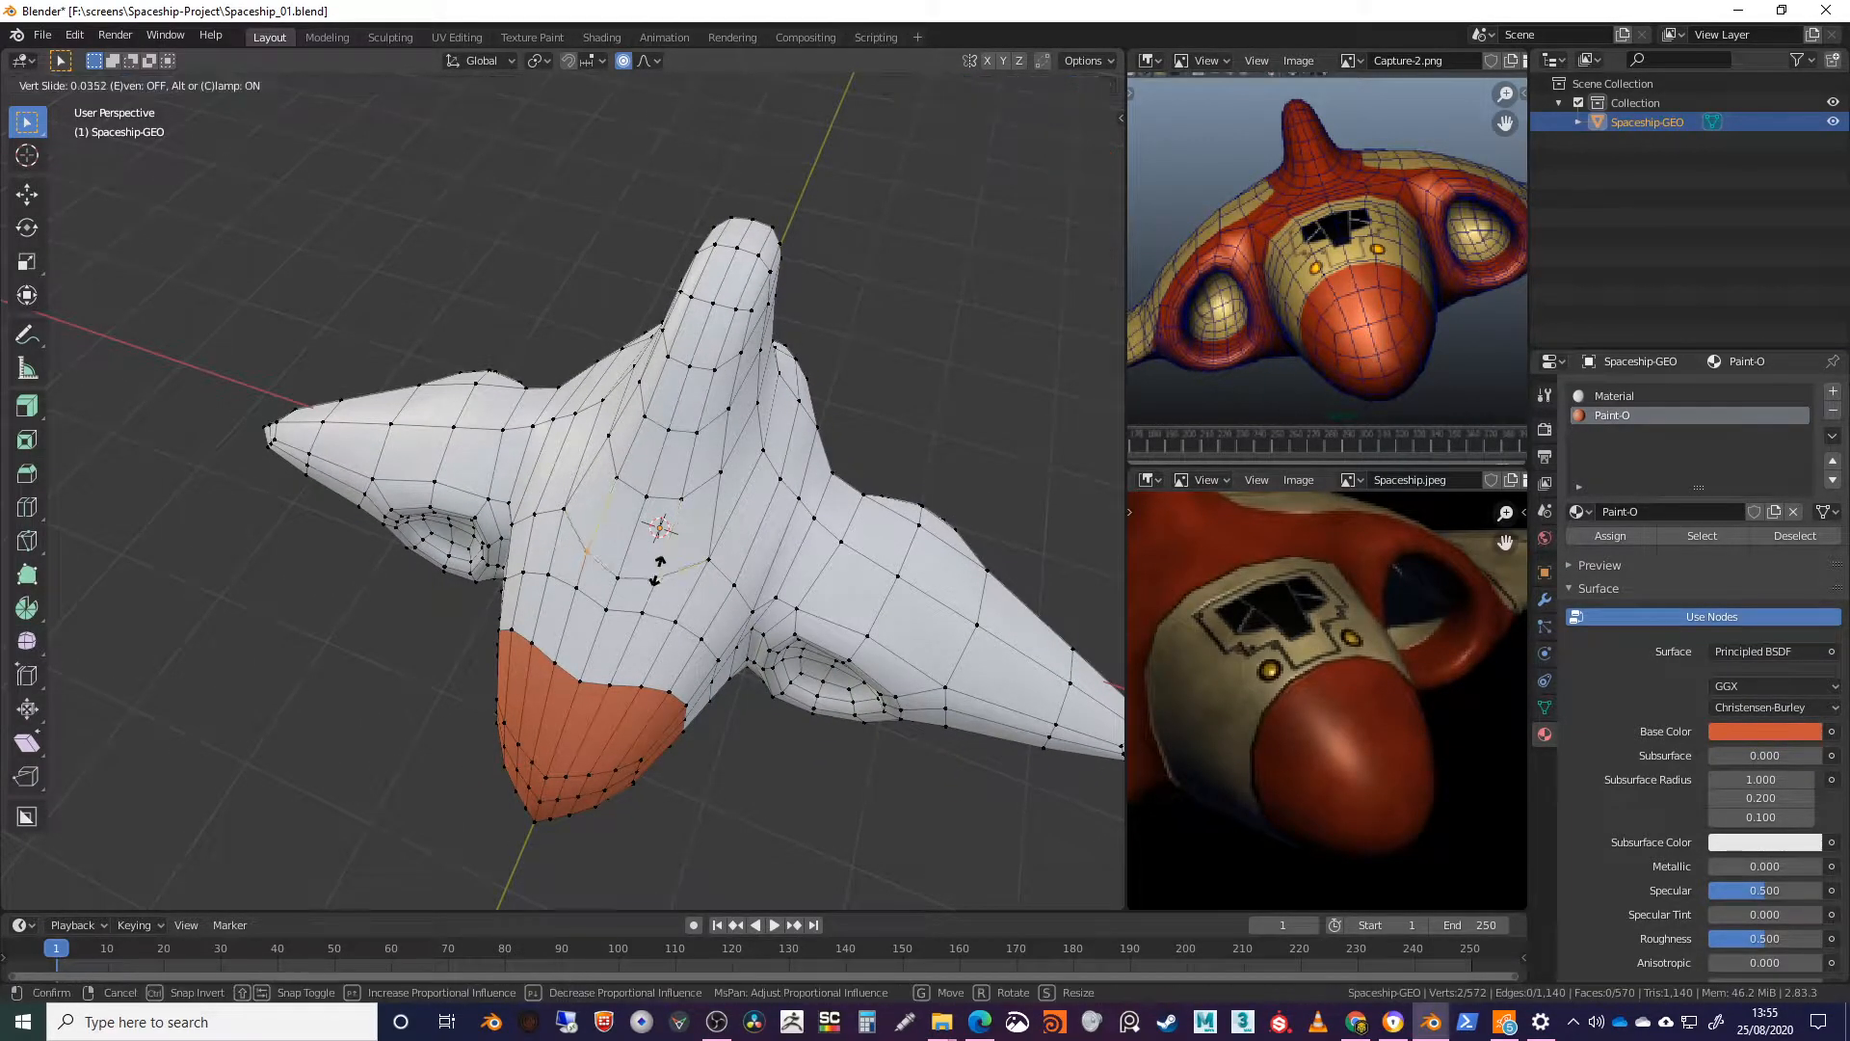
{"action": "left_click", "coordinate": [665, 548]}
Step: Slide the centreline vertex of that same row back toward the fin by a factor of about 0.35
{"action": "left_click", "coordinate": [613, 576]}
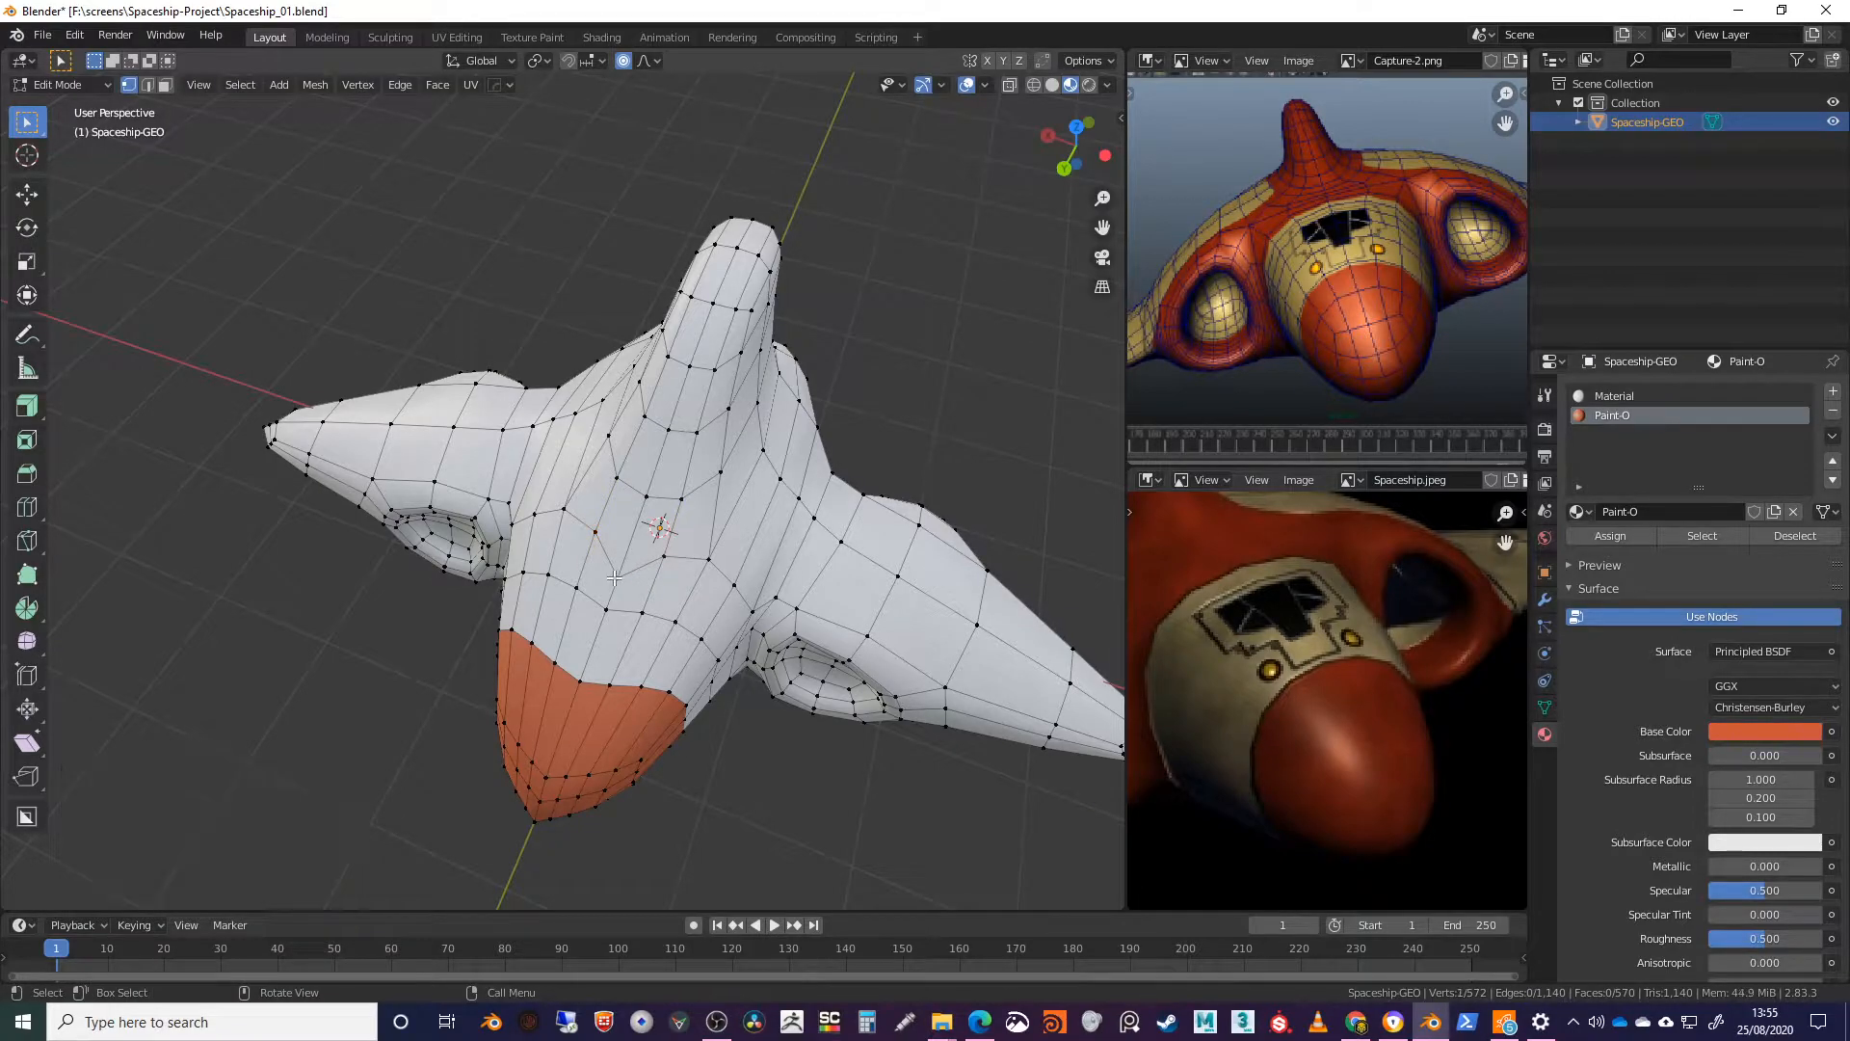
{"action": "key", "text": "shift+v"}
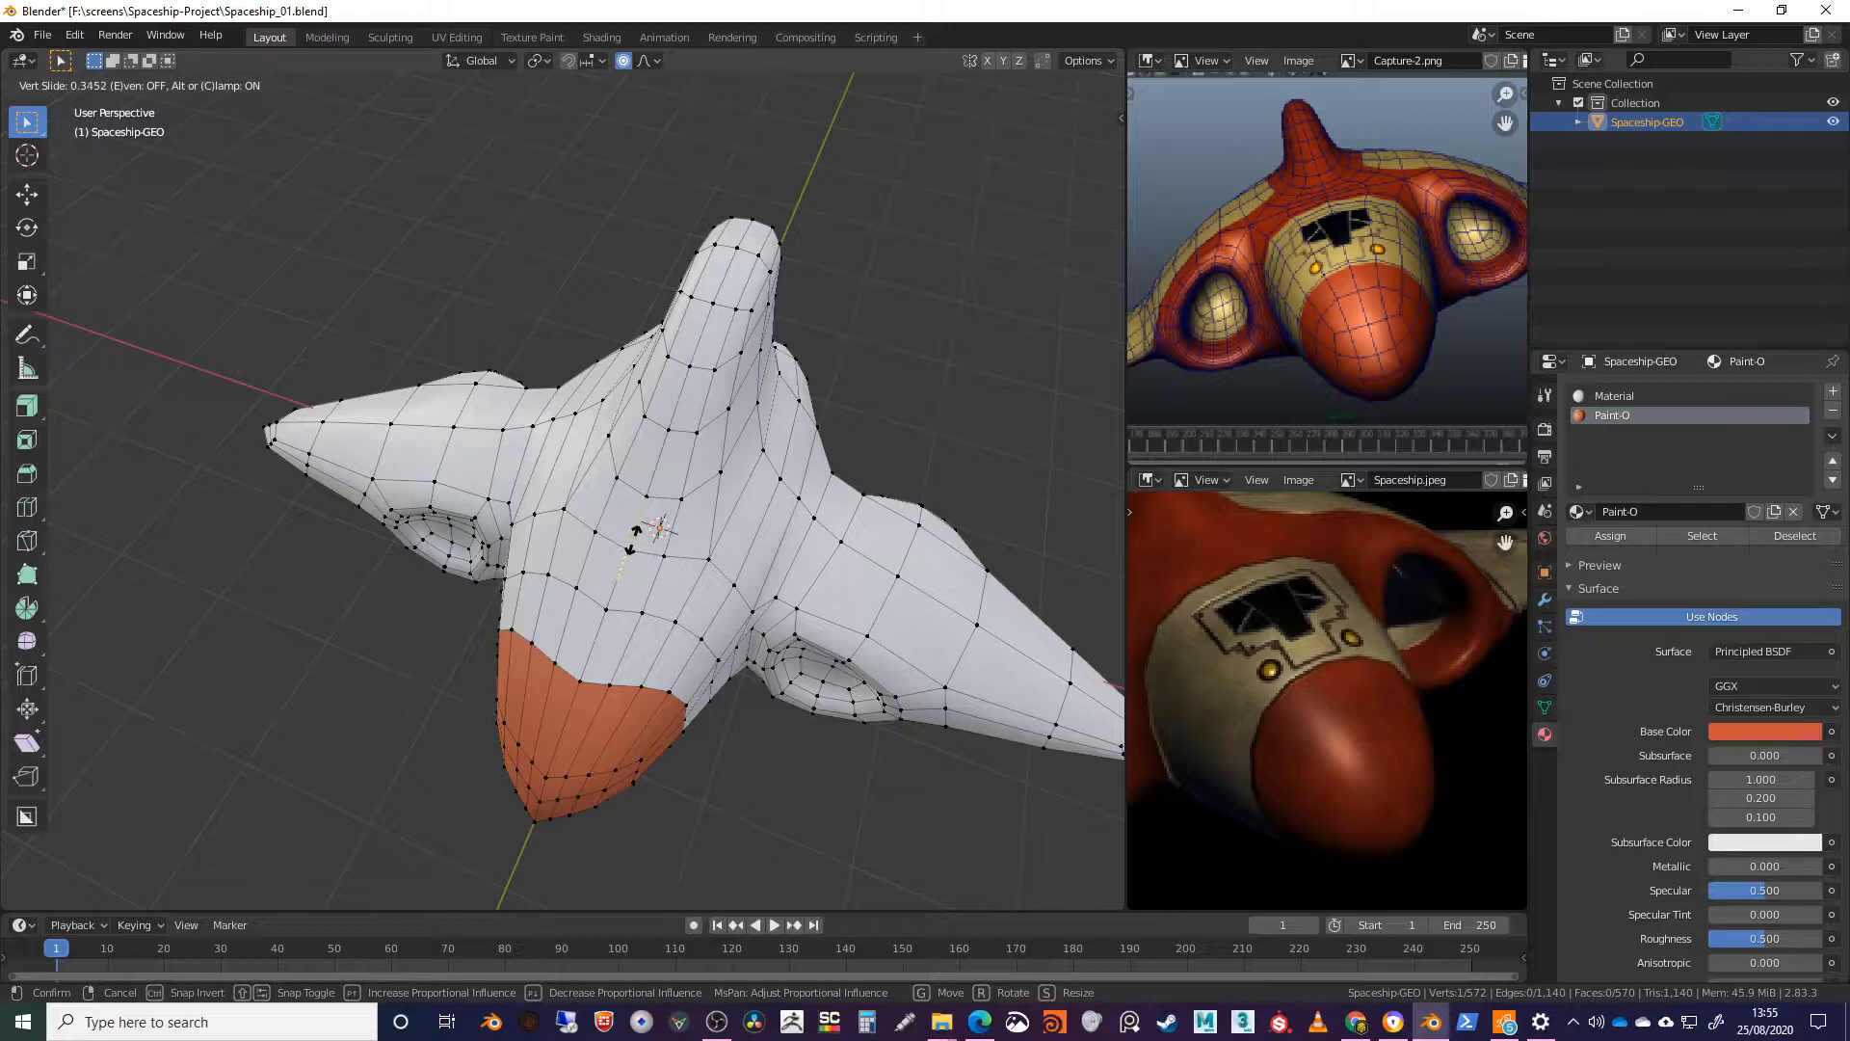
{"action": "left_click", "coordinate": [633, 536]}
Step: Switch to face selection and select the second band of faces behind the nose, across the fuselage top and down one side
{"action": "middle_click_drag", "start_coordinate": [633, 537], "coordinate": [682, 526]}
{"action": "key", "text": "3"}
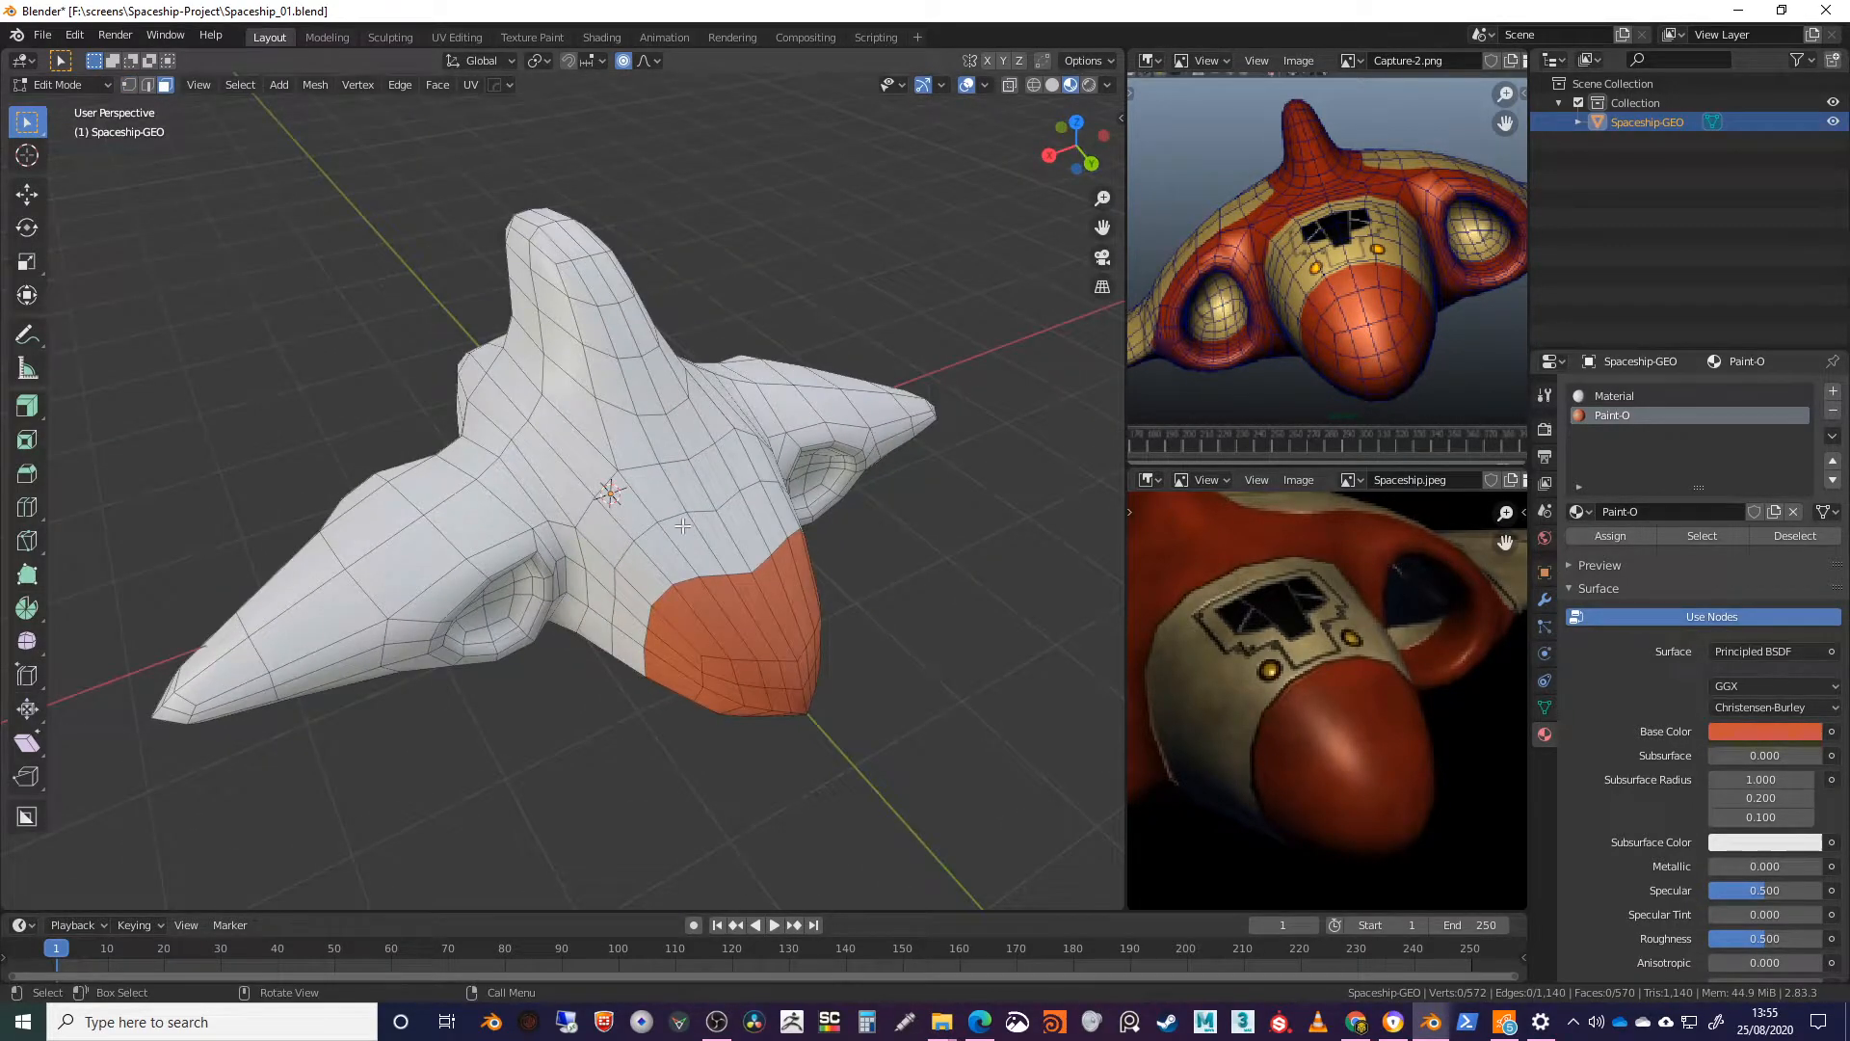
{"action": "left_click", "coordinate": [606, 544]}
{"action": "left_click", "coordinate": [628, 517], "text": "shift"}
{"action": "left_click", "coordinate": [659, 494], "text": "shift"}
{"action": "left_click", "coordinate": [689, 482], "text": "shift"}
{"action": "left_click", "coordinate": [739, 461], "text": "shift"}
{"action": "middle_click_drag", "start_coordinate": [739, 460], "coordinate": [670, 569]}
{"action": "left_click", "coordinate": [710, 599], "text": "shift"}
{"action": "left_click", "coordinate": [712, 652], "text": "shift"}
{"action": "left_click", "coordinate": [709, 668], "text": "alt+shift"}
Step: Add the flank faces between that band and the adjacent engine intake to the selection
{"action": "mouse_move", "coordinate": [708, 667]}
{"action": "middle_mouse_down"}
{"action": "mouse_move", "coordinate": [801, 482]}
{"action": "mouse_move", "coordinate": [679, 652]}
{"action": "middle_mouse_up"}
{"action": "left_click", "coordinate": [727, 597], "text": "shift"}
{"action": "left_click", "coordinate": [745, 596], "text": "shift"}
{"action": "left_click", "coordinate": [711, 649], "text": "shift"}
{"action": "left_click", "coordinate": [728, 637], "text": "shift"}
{"action": "left_click", "coordinate": [750, 611], "text": "shift"}
{"action": "left_click", "coordinate": [794, 613], "text": "shift"}
Step: Add the wing faces surrounding the first engine intake to the selection
{"action": "middle_click_drag", "start_coordinate": [798, 607], "coordinate": [817, 539]}
{"action": "left_click", "coordinate": [923, 531], "text": "shift"}
{"action": "left_click", "coordinate": [973, 581], "text": "shift"}
{"action": "left_click", "coordinate": [972, 639], "text": "shift"}
{"action": "middle_click_drag", "start_coordinate": [926, 674], "coordinate": [910, 568]}
{"action": "left_click", "coordinate": [888, 565], "text": "shift"}
{"action": "left_click", "coordinate": [834, 551], "text": "shift"}
{"action": "left_click", "coordinate": [801, 526], "text": "shift"}
{"action": "middle_click_drag", "start_coordinate": [801, 517], "coordinate": [830, 529]}
{"action": "left_click", "coordinate": [817, 545], "text": "shift"}
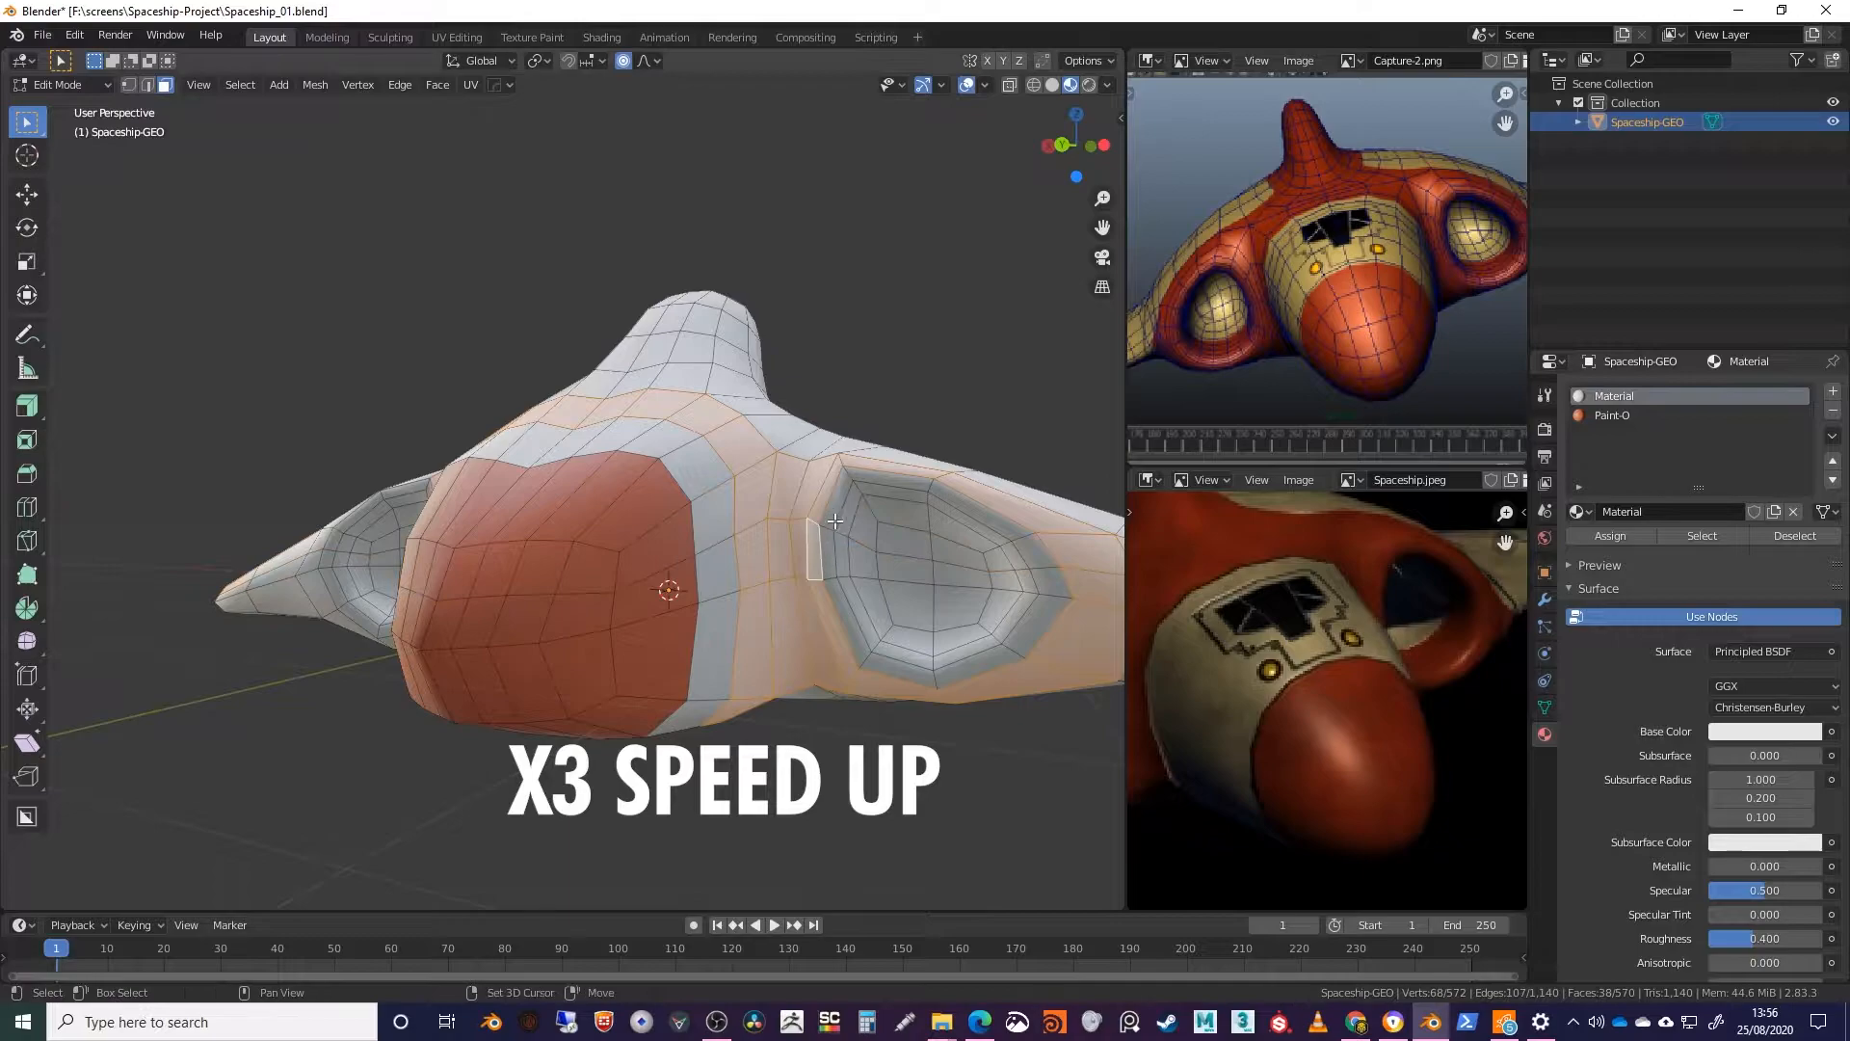
Step: Add the ring of faces along the first intake's inner rim to the selection
{"action": "left_click", "coordinate": [838, 506], "text": "ctrl+alt"}
{"action": "key", "text": "ctrl+z"}
{"action": "left_click", "coordinate": [833, 511], "text": "shift"}
{"action": "left_click", "coordinate": [828, 554], "text": "shift"}
{"action": "left_click", "coordinate": [844, 614], "text": "shift"}
{"action": "left_click", "coordinate": [898, 665], "text": "shift"}
{"action": "left_click", "coordinate": [971, 664], "text": "shift"}
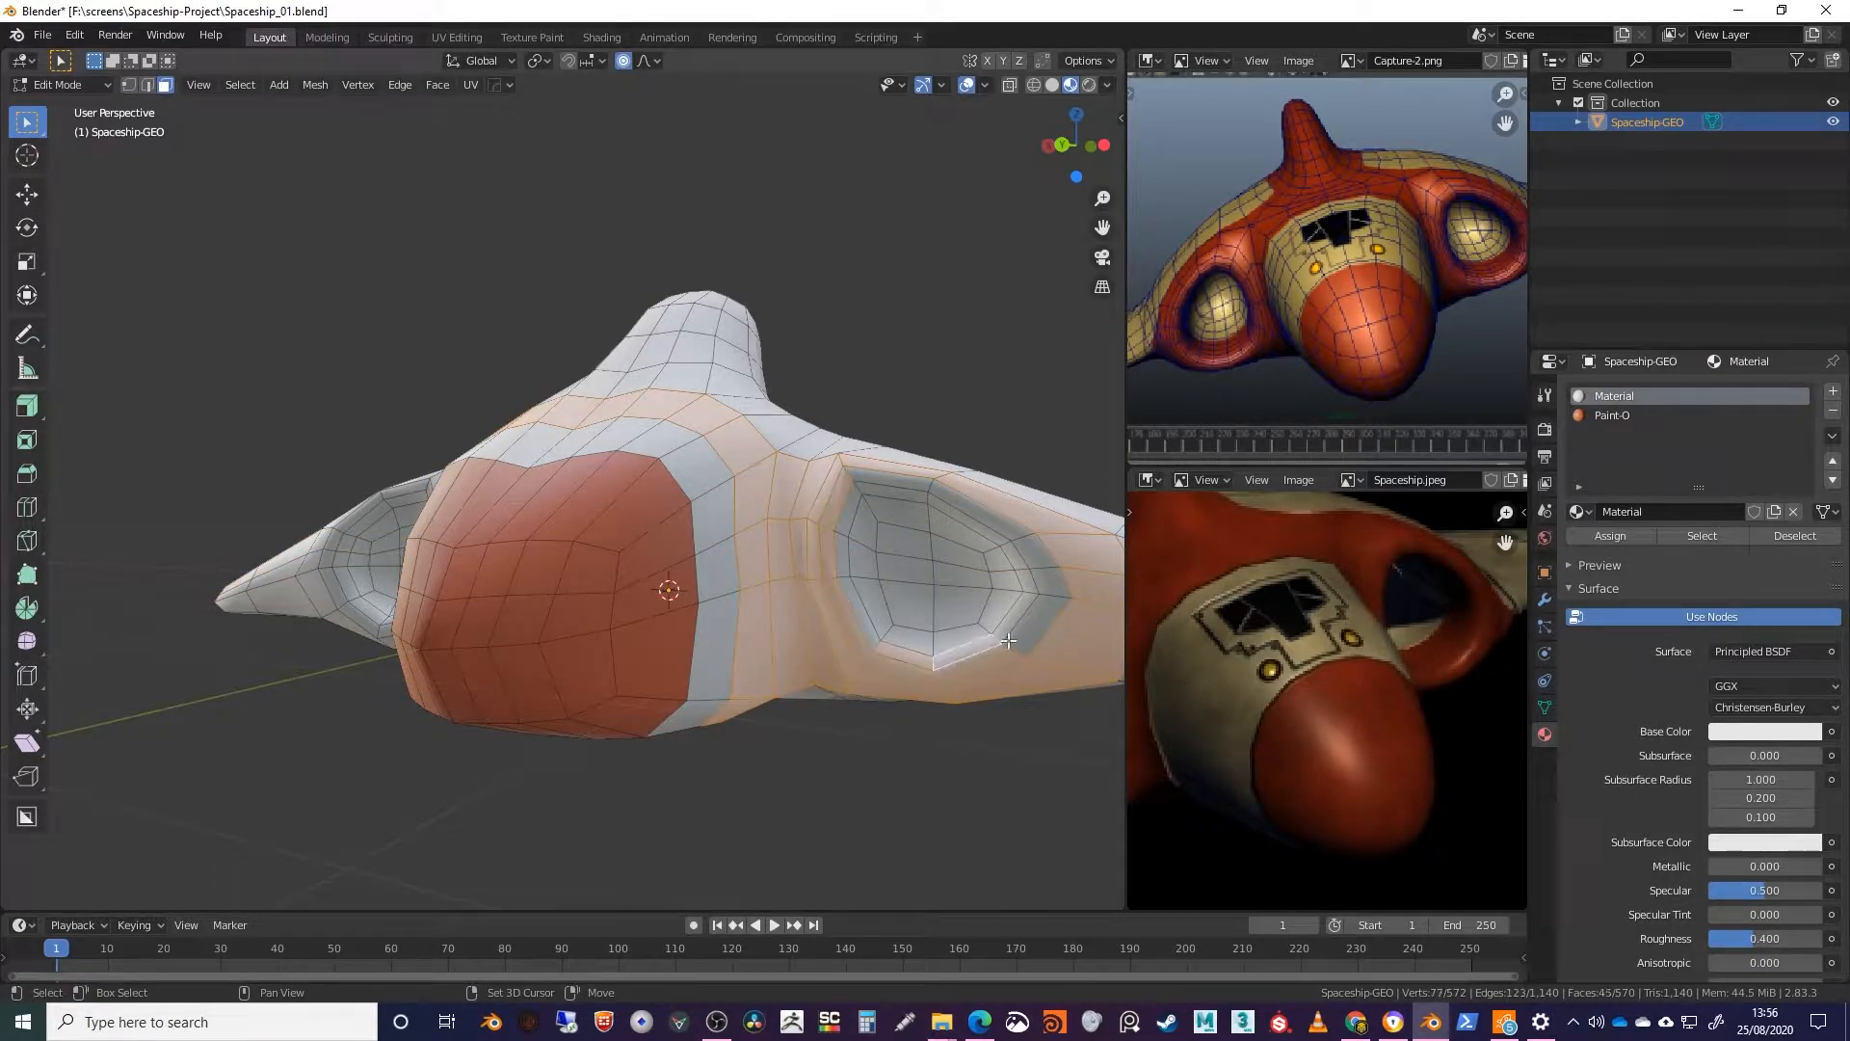
{"action": "left_click", "coordinate": [1020, 631], "text": "shift"}
{"action": "left_click", "coordinate": [1047, 590], "text": "shift"}
{"action": "left_click", "coordinate": [1015, 556], "text": "shift"}
{"action": "left_click", "coordinate": [969, 515], "text": "shift"}
{"action": "left_click", "coordinate": [925, 501], "text": "shift"}
{"action": "left_click", "coordinate": [867, 496], "text": "shift"}
Step: Extend the selection over the opposite fuselage flank, from the band to the second engine intake
{"action": "middle_click_drag", "start_coordinate": [665, 613], "coordinate": [776, 648]}
{"action": "left_click", "coordinate": [531, 522], "text": "shift"}
{"action": "left_click", "coordinate": [513, 523], "text": "shift"}
{"action": "left_click", "coordinate": [502, 530], "text": "shift"}
{"action": "left_click", "coordinate": [490, 531], "text": "shift"}
{"action": "left_click", "coordinate": [481, 532], "text": "shift"}
{"action": "left_click", "coordinate": [524, 576], "text": "shift"}
{"action": "left_click", "coordinate": [510, 576], "text": "shift"}
{"action": "left_click", "coordinate": [510, 638], "text": "shift"}
Step: Add the faces surrounding the second engine intake and the upper part of its rim to the selection
{"action": "middle_click_drag", "start_coordinate": [501, 665], "coordinate": [503, 564]}
{"action": "left_click", "coordinate": [463, 615], "text": "shift"}
{"action": "left_click", "coordinate": [409, 612], "text": "shift"}
{"action": "left_click", "coordinate": [345, 585], "text": "shift"}
{"action": "left_click", "coordinate": [288, 540], "text": "shift"}
{"action": "left_click", "coordinate": [316, 492], "text": "shift"}
{"action": "middle_click_drag", "start_coordinate": [332, 487], "coordinate": [352, 559]}
{"action": "left_click", "coordinate": [361, 546], "text": "shift"}
{"action": "left_click", "coordinate": [390, 528], "text": "shift"}
{"action": "left_click", "coordinate": [449, 506], "text": "shift"}
Step: Add the remaining lower rim faces of the second intake and assign Paint-O to the whole selection
{"action": "middle_click_drag", "start_coordinate": [455, 525], "coordinate": [418, 481]}
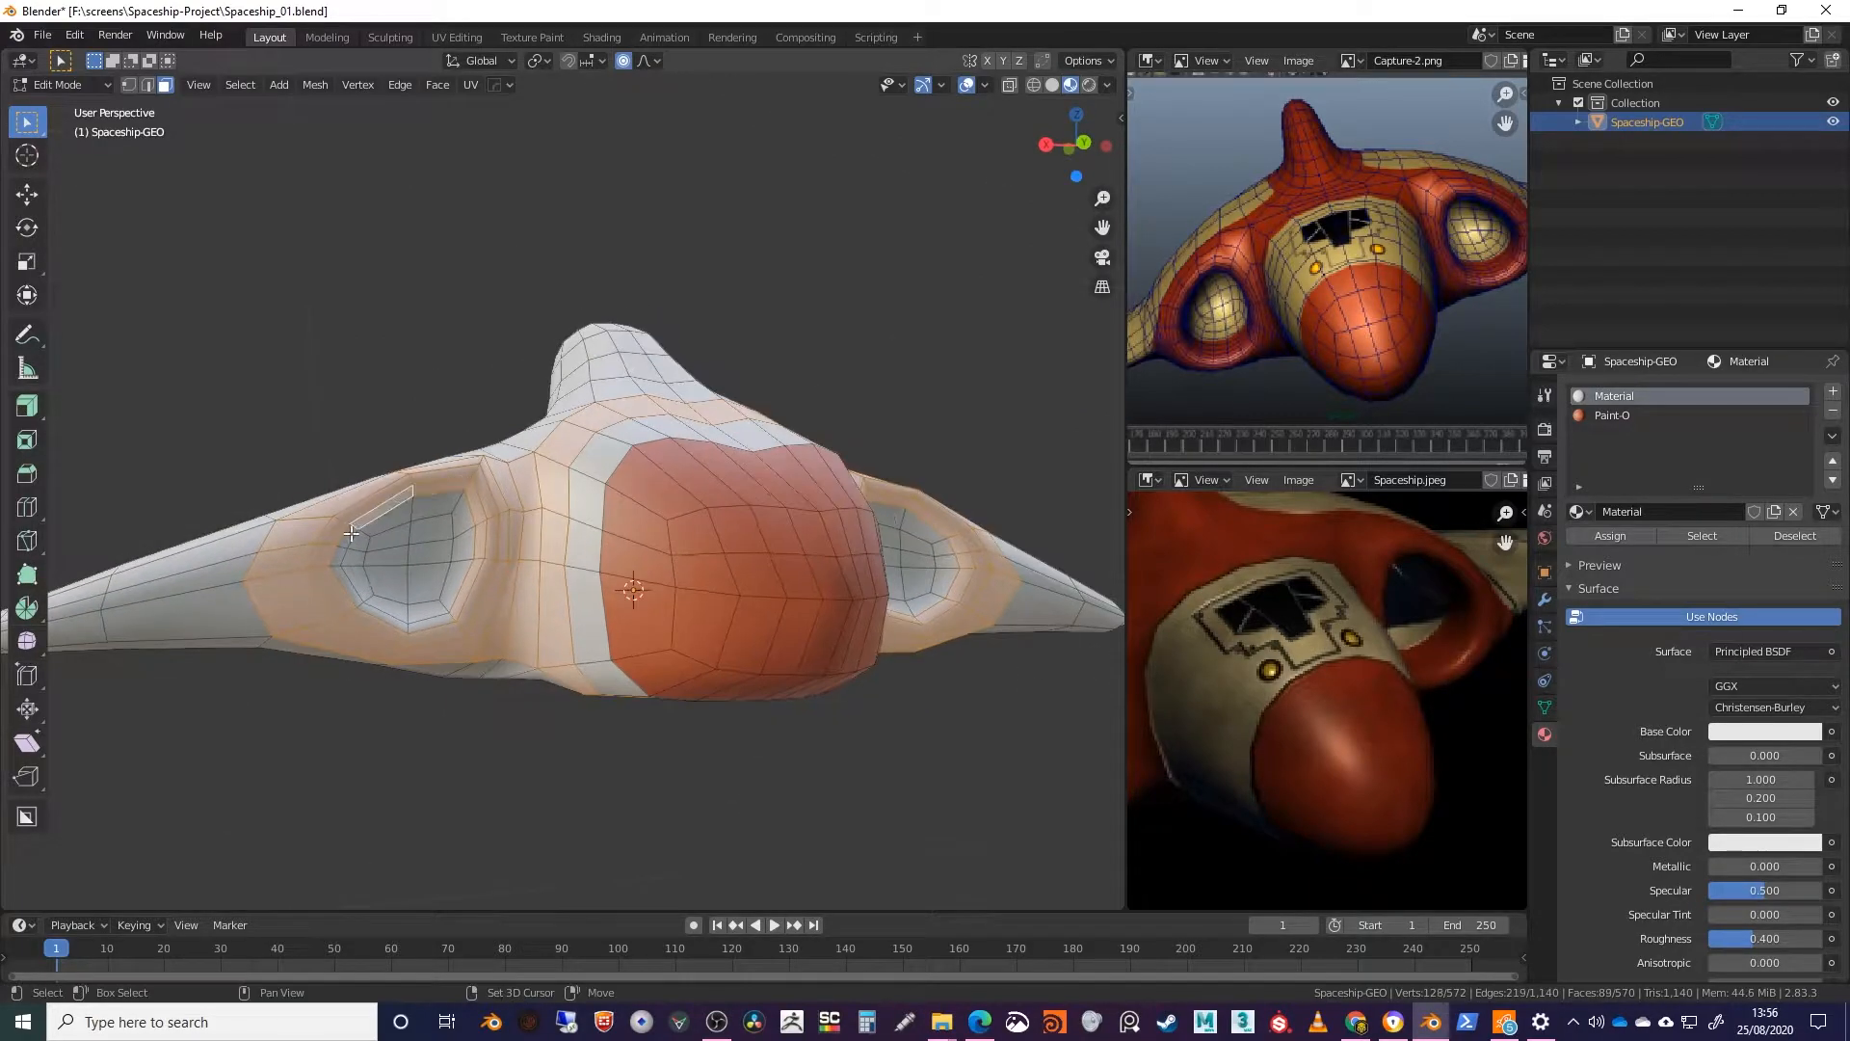
{"action": "left_click", "coordinate": [381, 622], "text": "shift"}
{"action": "left_click", "coordinate": [431, 627], "text": "shift"}
{"action": "middle_click_drag", "start_coordinate": [434, 628], "coordinate": [333, 708]}
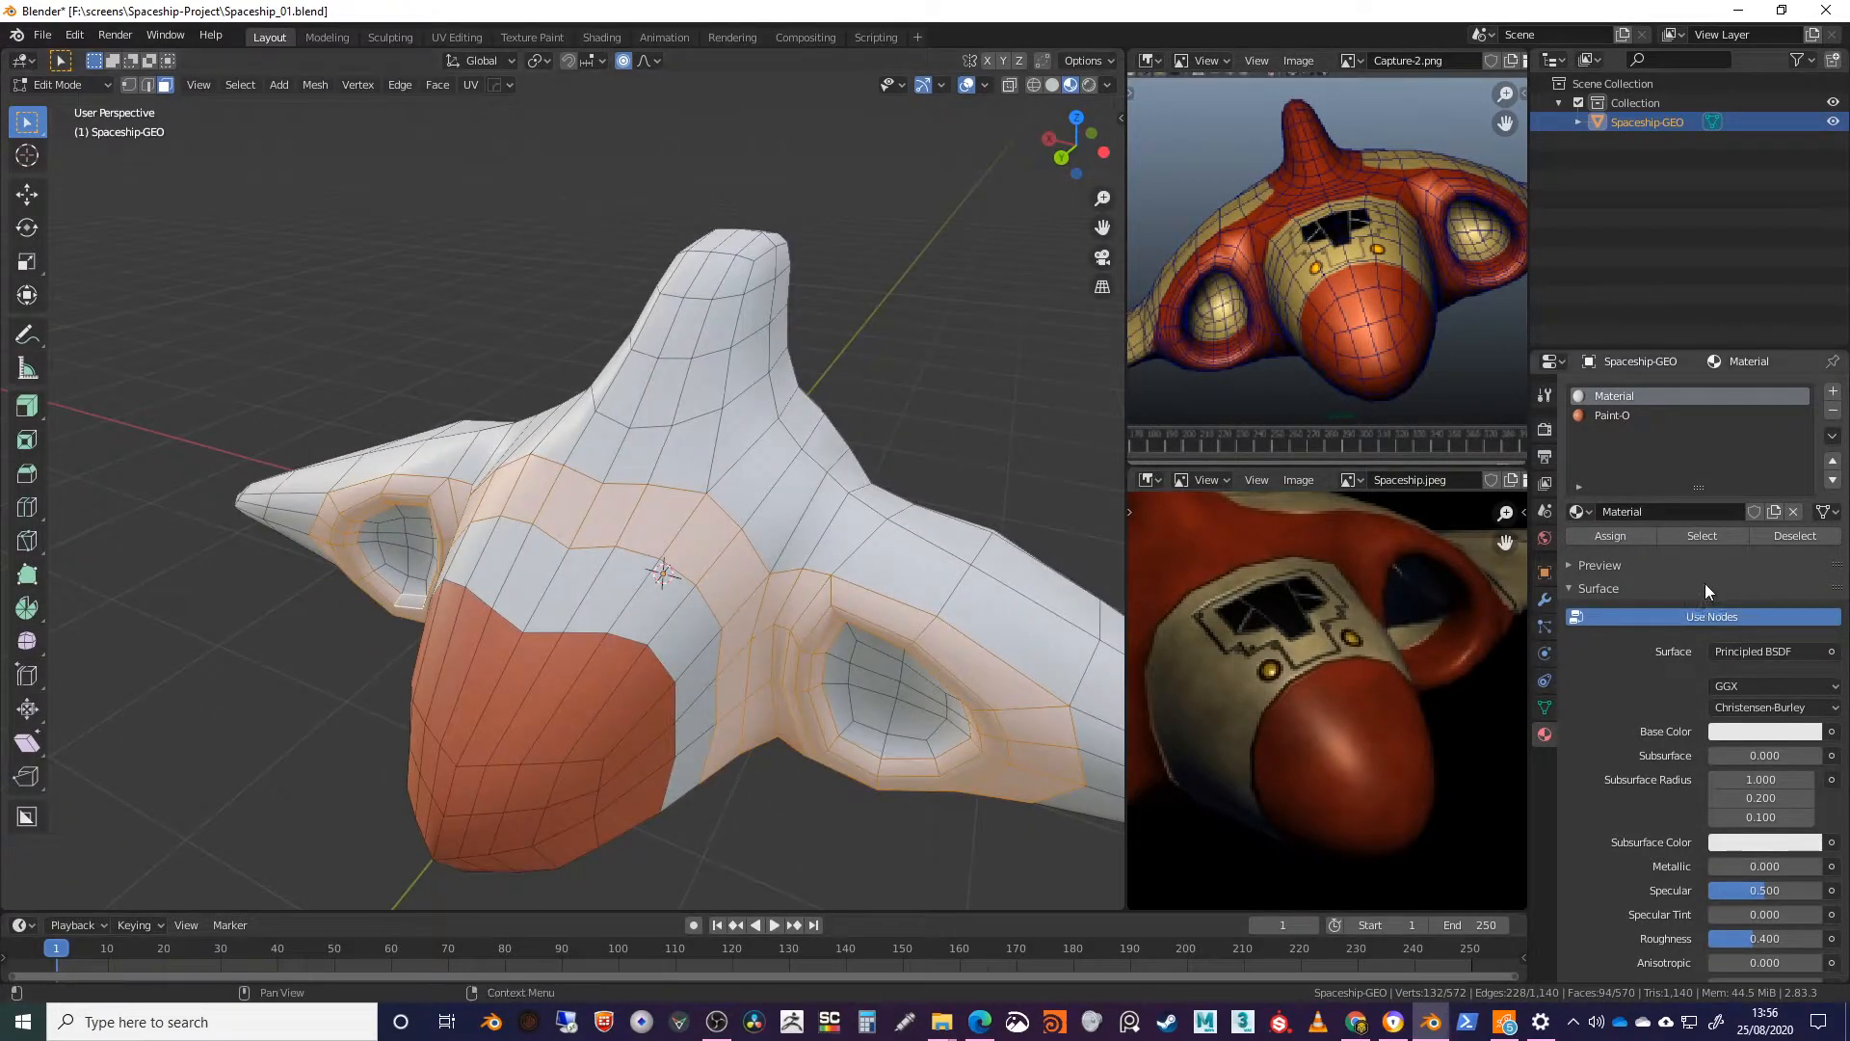
{"action": "left_click", "coordinate": [1610, 415]}
{"action": "left_click", "coordinate": [1610, 536]}
Step: Select the fin's faces from the orange band up over its tip, sides and rear, and assign Paint-O to them
{"action": "mouse_move", "coordinate": [674, 559]}
{"action": "middle_mouse_down"}
{"action": "mouse_move", "coordinate": [791, 542]}
{"action": "mouse_move", "coordinate": [712, 565]}
{"action": "mouse_move", "coordinate": [656, 421]}
{"action": "mouse_move", "coordinate": [619, 558]}
{"action": "middle_mouse_up"}
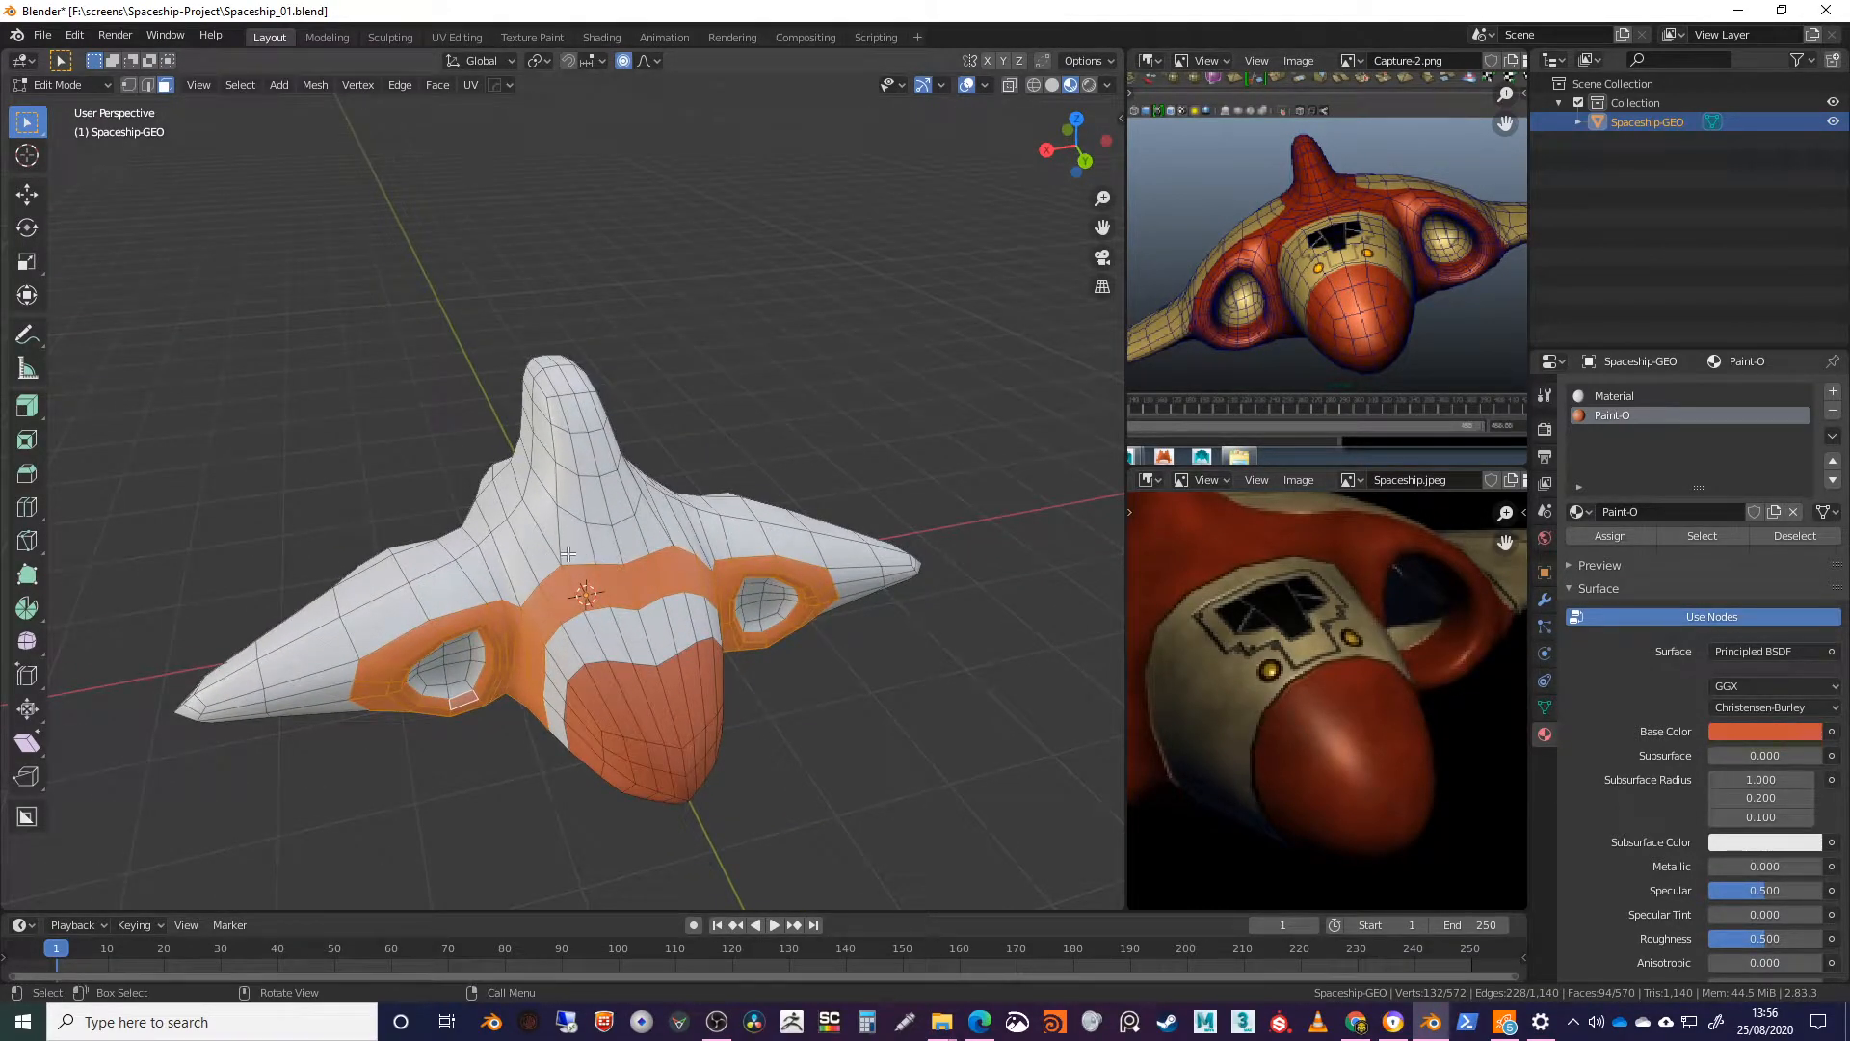
{"action": "left_click", "coordinate": [574, 550]}
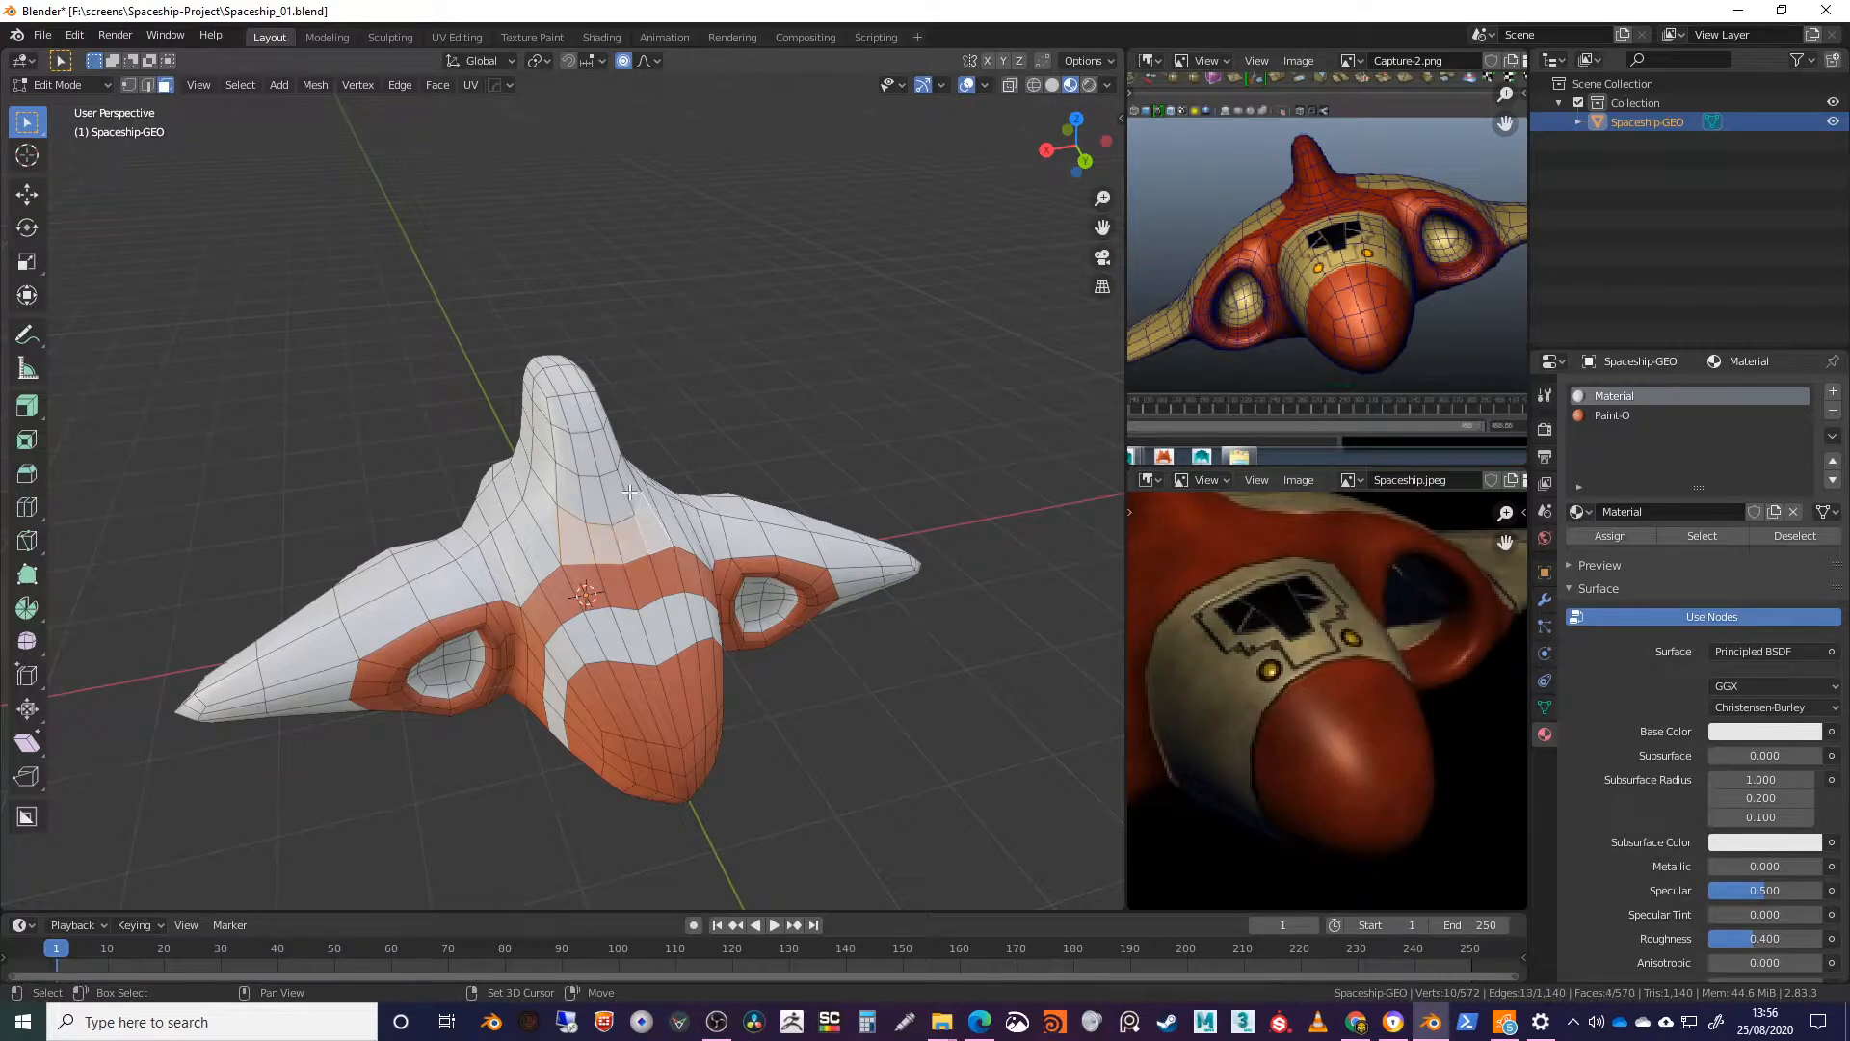
{"action": "left_click", "coordinate": [583, 449], "text": "shift"}
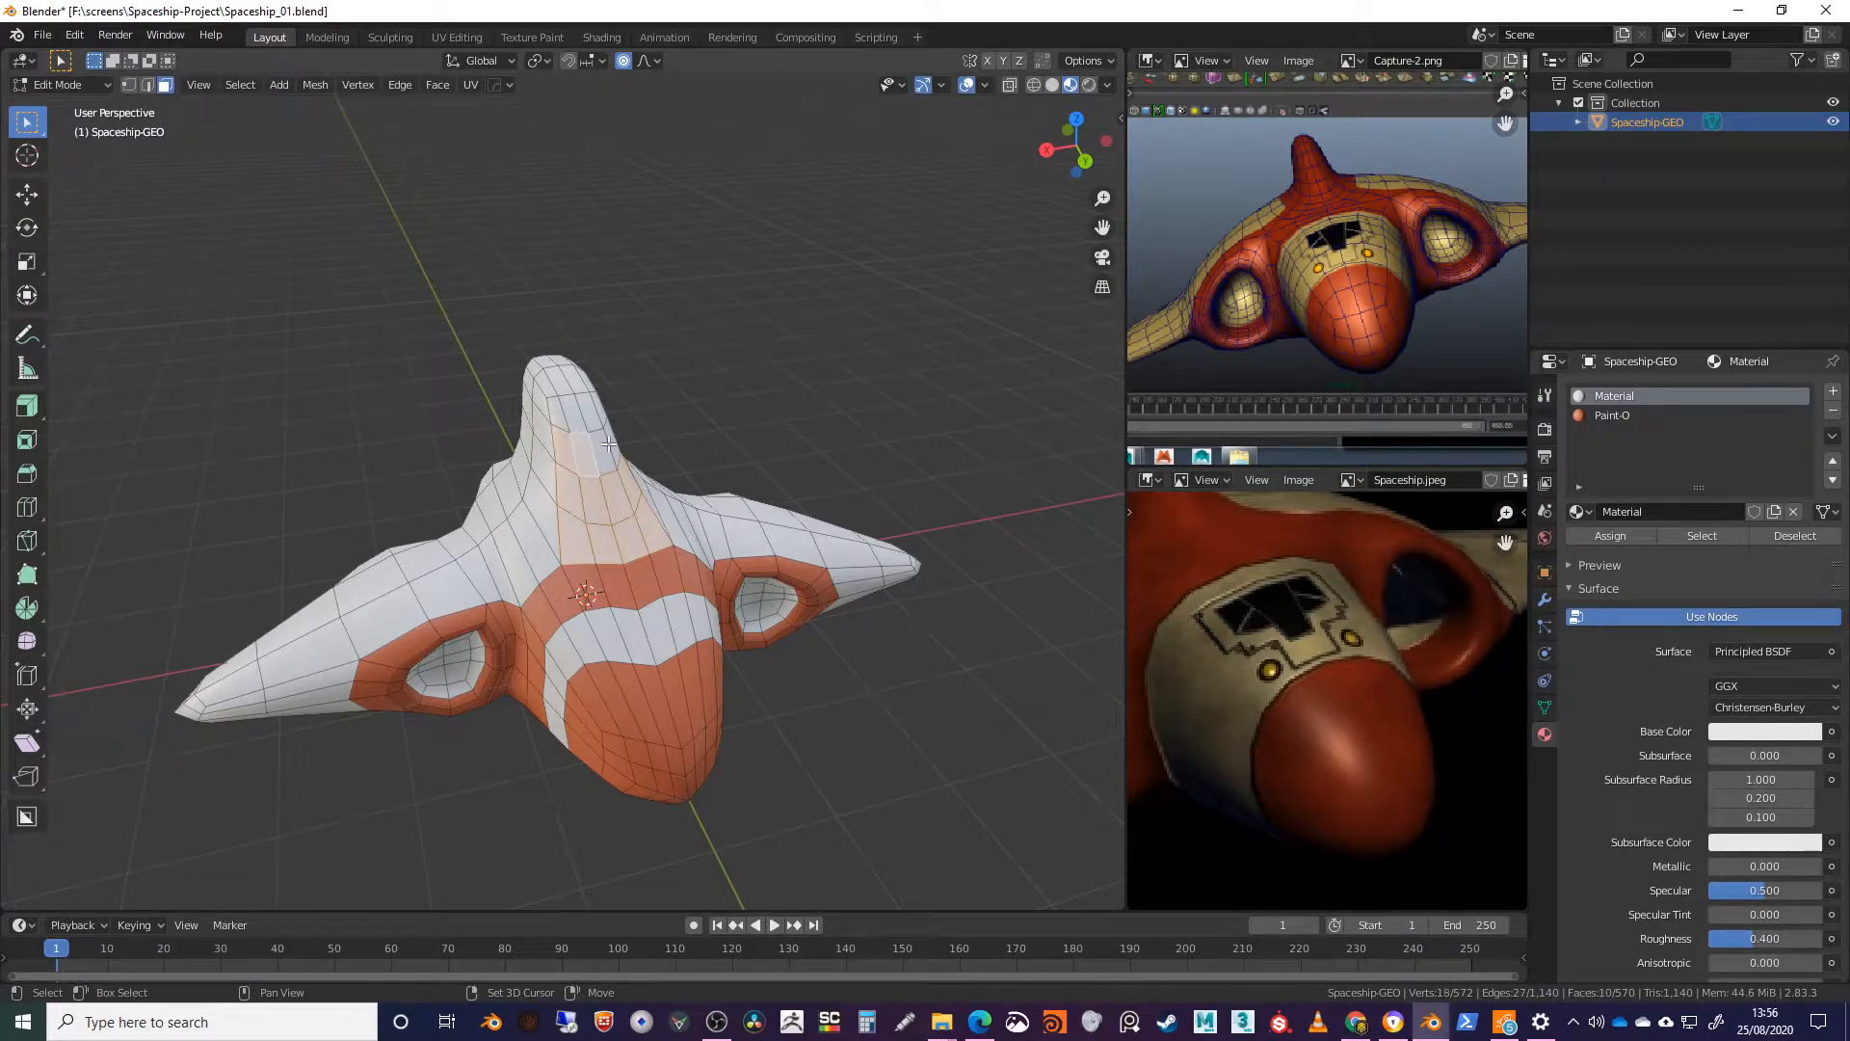
{"action": "middle_click_drag", "start_coordinate": [637, 433], "coordinate": [413, 537]}
{"action": "left_click_drag", "start_coordinate": [392, 495], "coordinate": [652, 575], "text": "shift"}
{"action": "middle_click_drag", "start_coordinate": [653, 575], "coordinate": [622, 550]}
{"action": "left_click_drag", "start_coordinate": [598, 471], "coordinate": [843, 588], "text": "shift"}
{"action": "middle_click_drag", "start_coordinate": [843, 588], "coordinate": [675, 527]}
{"action": "left_click_drag", "start_coordinate": [629, 488], "coordinate": [734, 596], "text": "shift"}
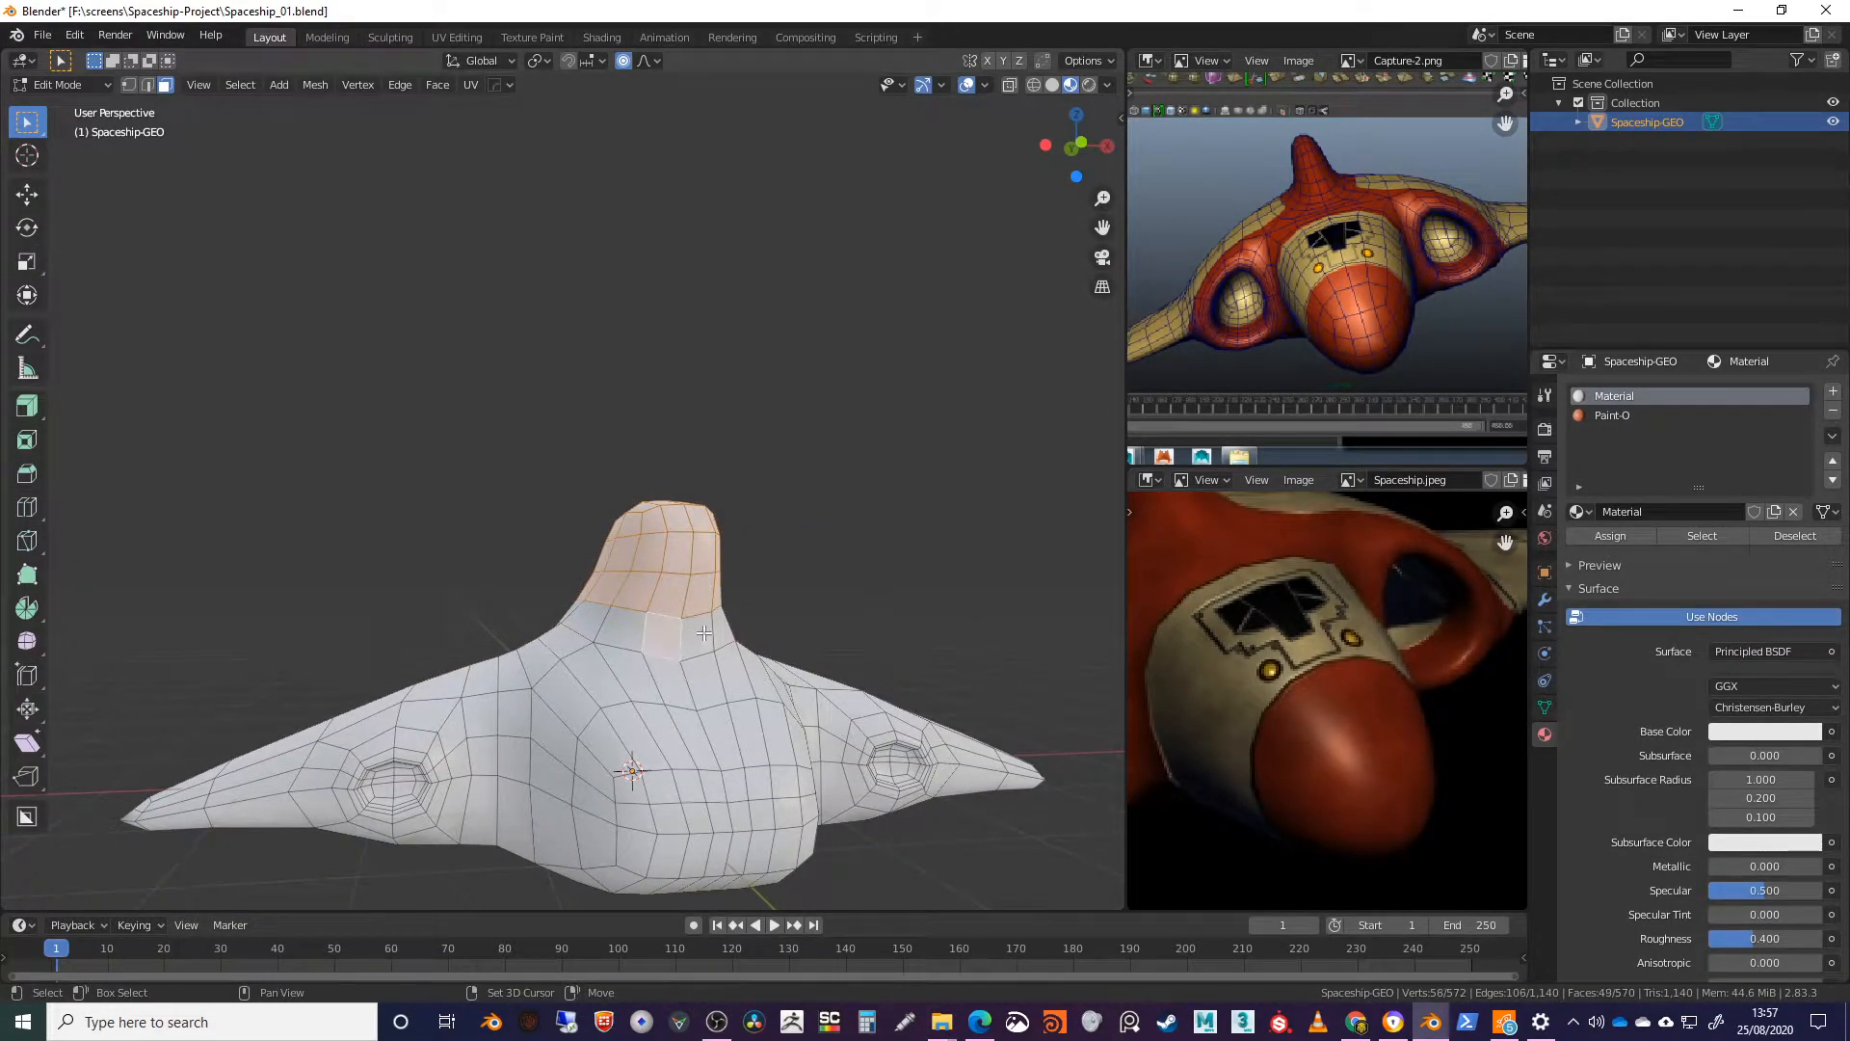
{"action": "mouse_move", "coordinate": [752, 683]}
{"action": "middle_mouse_down", "text": "shift"}
{"action": "mouse_move", "coordinate": [731, 578]}
{"action": "mouse_move", "coordinate": [674, 603]}
{"action": "mouse_move", "coordinate": [705, 618]}
{"action": "mouse_move", "coordinate": [688, 654]}
{"action": "middle_mouse_up", "text": "shift"}
{"action": "left_click", "coordinate": [1605, 420]}
{"action": "left_click", "coordinate": [1610, 536]}
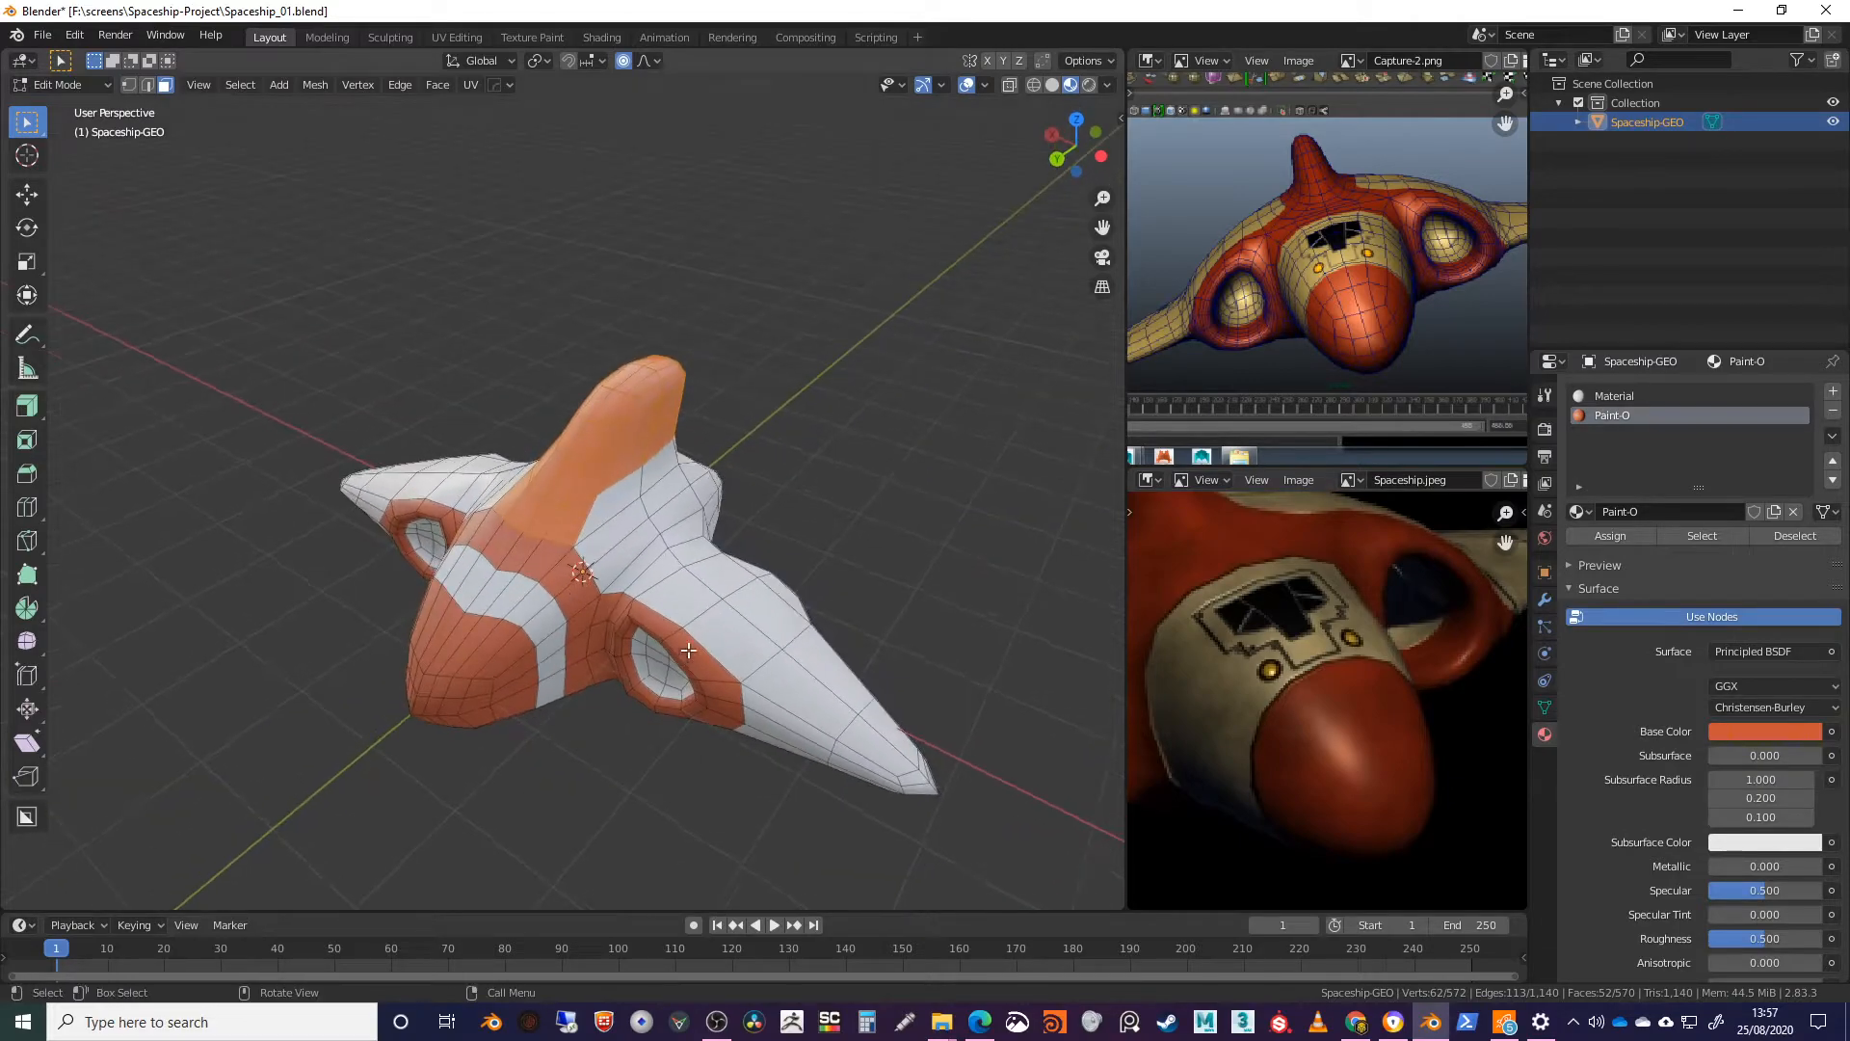
Step: Select the white faces at the rear base of the fin and assign Paint-O to them
{"action": "scroll", "coordinate": [1228, 674], "scroll_direction": "down", "scroll_amount": 3}
{"action": "middle_click_drag", "start_coordinate": [1240, 675], "coordinate": [1351, 708]}
{"action": "mouse_move", "coordinate": [808, 573]}
{"action": "middle_mouse_down"}
{"action": "mouse_move", "coordinate": [694, 598]}
{"action": "mouse_move", "coordinate": [643, 655]}
{"action": "mouse_move", "coordinate": [686, 665]}
{"action": "middle_mouse_up"}
{"action": "left_click", "coordinate": [707, 587]}
{"action": "left_click", "coordinate": [548, 628], "text": "shift"}
{"action": "left_click", "coordinate": [542, 665], "text": "shift"}
{"action": "left_click", "coordinate": [1634, 415]}
{"action": "left_click", "coordinate": [1611, 536]}
Step: Select the rear fuselage flank faces and the faces around the exhaust opening on one wing
{"action": "mouse_move", "coordinate": [718, 467]}
{"action": "middle_mouse_down"}
{"action": "mouse_move", "coordinate": [822, 464]}
{"action": "mouse_move", "coordinate": [751, 413]}
{"action": "mouse_move", "coordinate": [578, 539]}
{"action": "middle_mouse_up"}
{"action": "left_click", "coordinate": [487, 648], "text": "shift"}
{"action": "left_click", "coordinate": [336, 708], "text": "shift"}
{"action": "middle_click_drag", "start_coordinate": [335, 709], "coordinate": [388, 680]}
{"action": "left_click", "coordinate": [400, 662], "text": "shift"}
{"action": "left_click", "coordinate": [433, 644], "text": "shift"}
{"action": "left_click", "coordinate": [443, 606], "text": "shift"}
{"action": "left_click", "coordinate": [415, 683], "text": "shift"}
{"action": "left_click", "coordinate": [453, 696], "text": "shift"}
{"action": "left_click", "coordinate": [501, 626], "text": "shift"}
Step: Add the matching rear flank faces and exhaust surround on the opposite wing to the selection
{"action": "middle_click_drag", "start_coordinate": [589, 621], "coordinate": [504, 612]}
{"action": "left_click", "coordinate": [540, 654], "text": "shift"}
{"action": "left_click", "coordinate": [535, 740], "text": "shift"}
{"action": "left_click", "coordinate": [603, 682], "text": "shift"}
{"action": "left_click", "coordinate": [655, 639], "text": "shift"}
{"action": "left_click", "coordinate": [648, 686], "text": "shift"}
{"action": "left_click", "coordinate": [644, 737], "text": "shift"}
{"action": "left_click", "coordinate": [602, 740], "text": "shift"}
{"action": "left_click", "coordinate": [705, 644], "text": "shift"}
{"action": "left_click", "coordinate": [776, 684], "text": "shift"}
{"action": "left_click", "coordinate": [786, 761], "text": "shift"}
Step: Add faces around the exhaust opening's rim using Pick Shortest Path
{"action": "middle_click_drag", "start_coordinate": [766, 734], "coordinate": [834, 579]}
{"action": "left_click", "coordinate": [1024, 546], "text": "ctrl"}
{"action": "left_click", "coordinate": [782, 520], "text": "ctrl"}
{"action": "left_click", "coordinate": [834, 579], "text": "ctrl"}
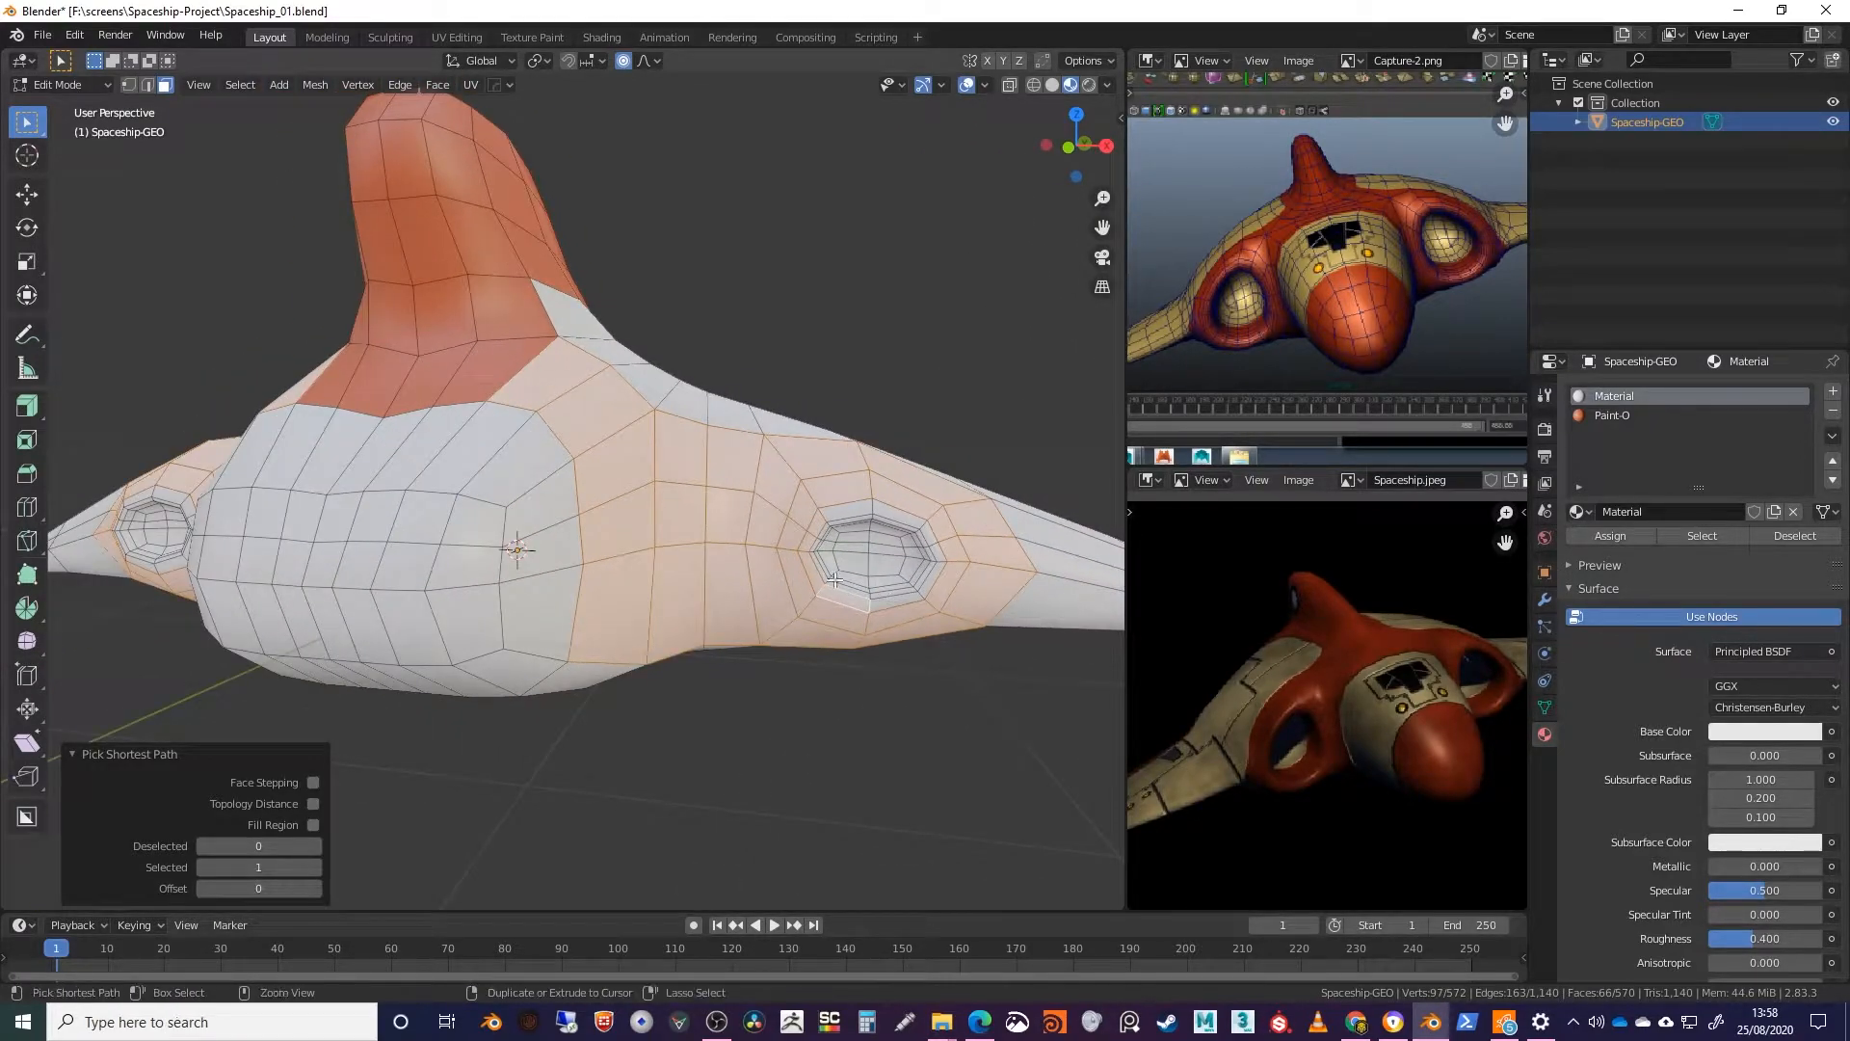
{"action": "left_click", "coordinate": [892, 587], "text": "ctrl+shift"}
{"action": "left_click", "coordinate": [835, 528], "text": "ctrl+shift"}
Step: Try to add another exhaust rim face, and undo the latest face selections around the opening
{"action": "scroll", "coordinate": [836, 532], "scroll_direction": "down", "scroll_amount": 2}
{"action": "left_click", "coordinate": [847, 547], "text": "ctrl+shift"}
{"action": "key", "text": "ctrl+z"}
{"action": "middle_click_drag", "start_coordinate": [827, 555], "coordinate": [841, 564]}
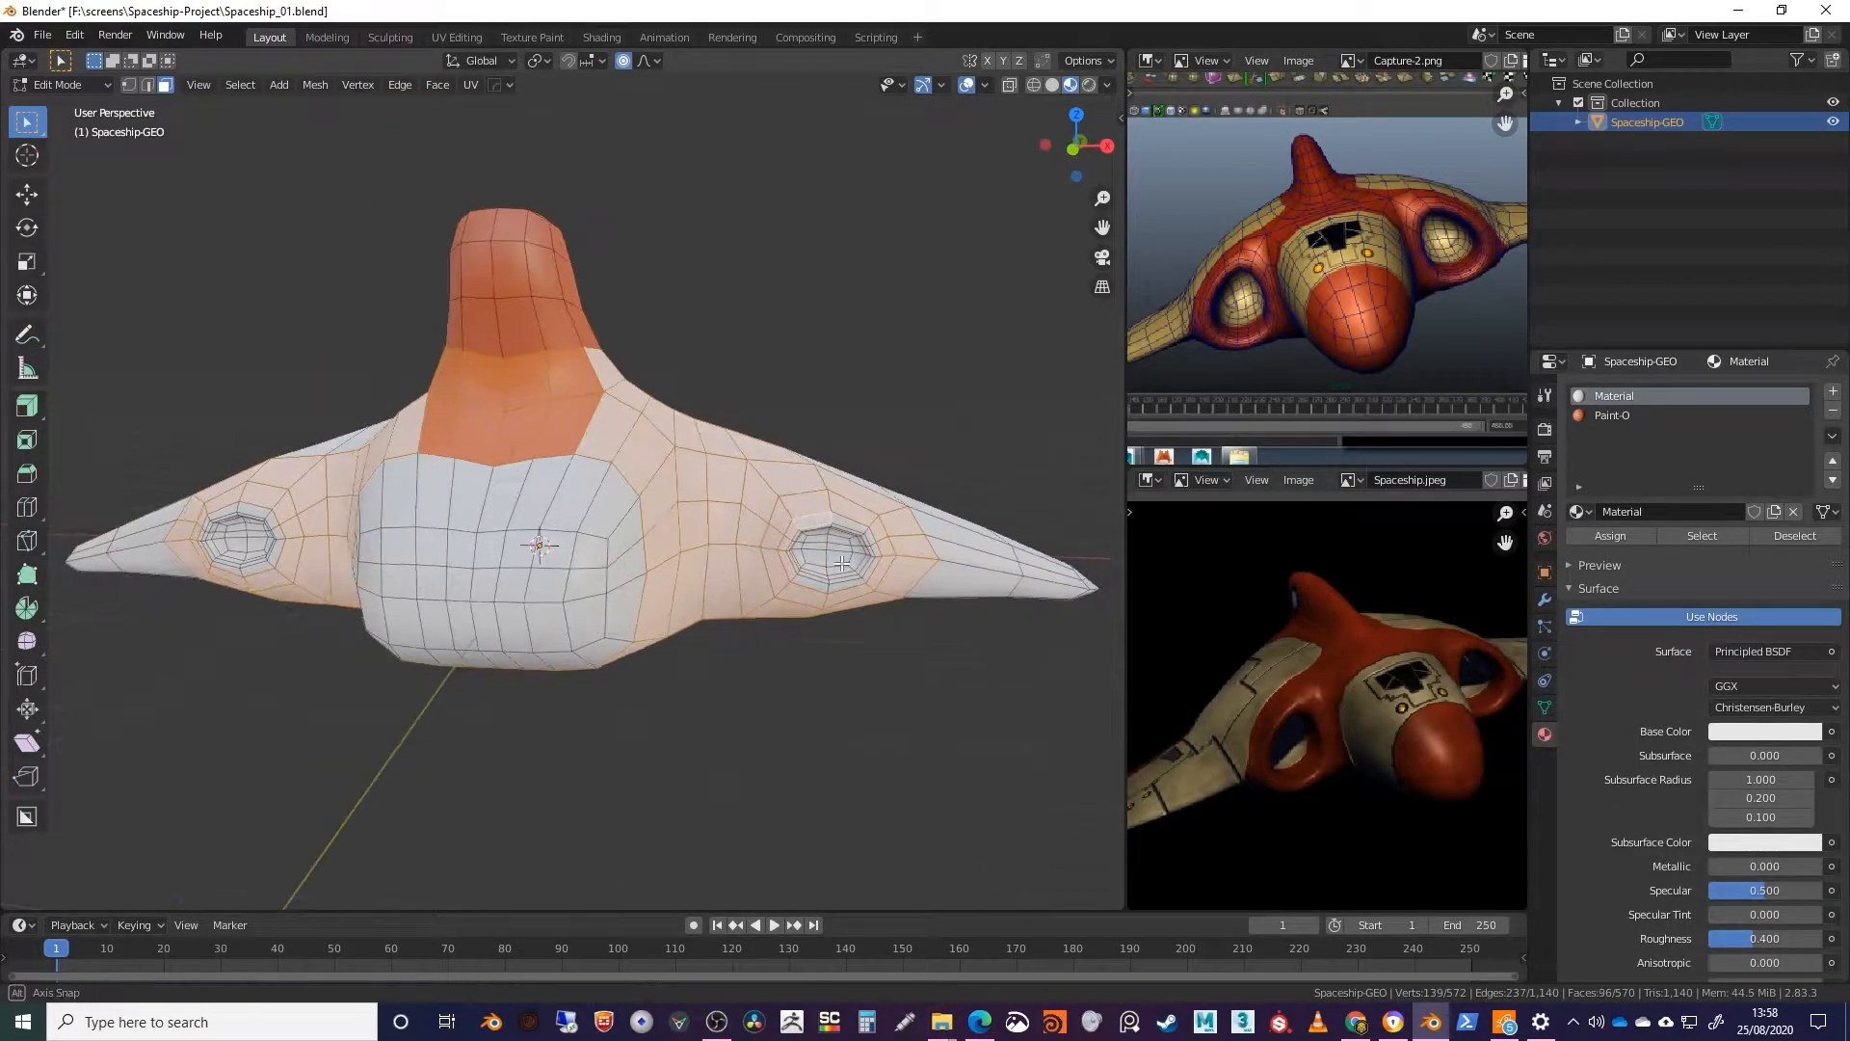
{"action": "scroll", "coordinate": [843, 564], "scroll_direction": "up", "scroll_amount": 3}
{"action": "key", "text": "ctrl+z"}
{"action": "key", "text": "ctrl+z"}
{"action": "key", "text": "ctrl+z"}
Step: Assign Paint-O to the selected rear flank and exhaust surround faces
{"action": "scroll", "coordinate": [999, 619], "scroll_direction": "down", "scroll_amount": 5}
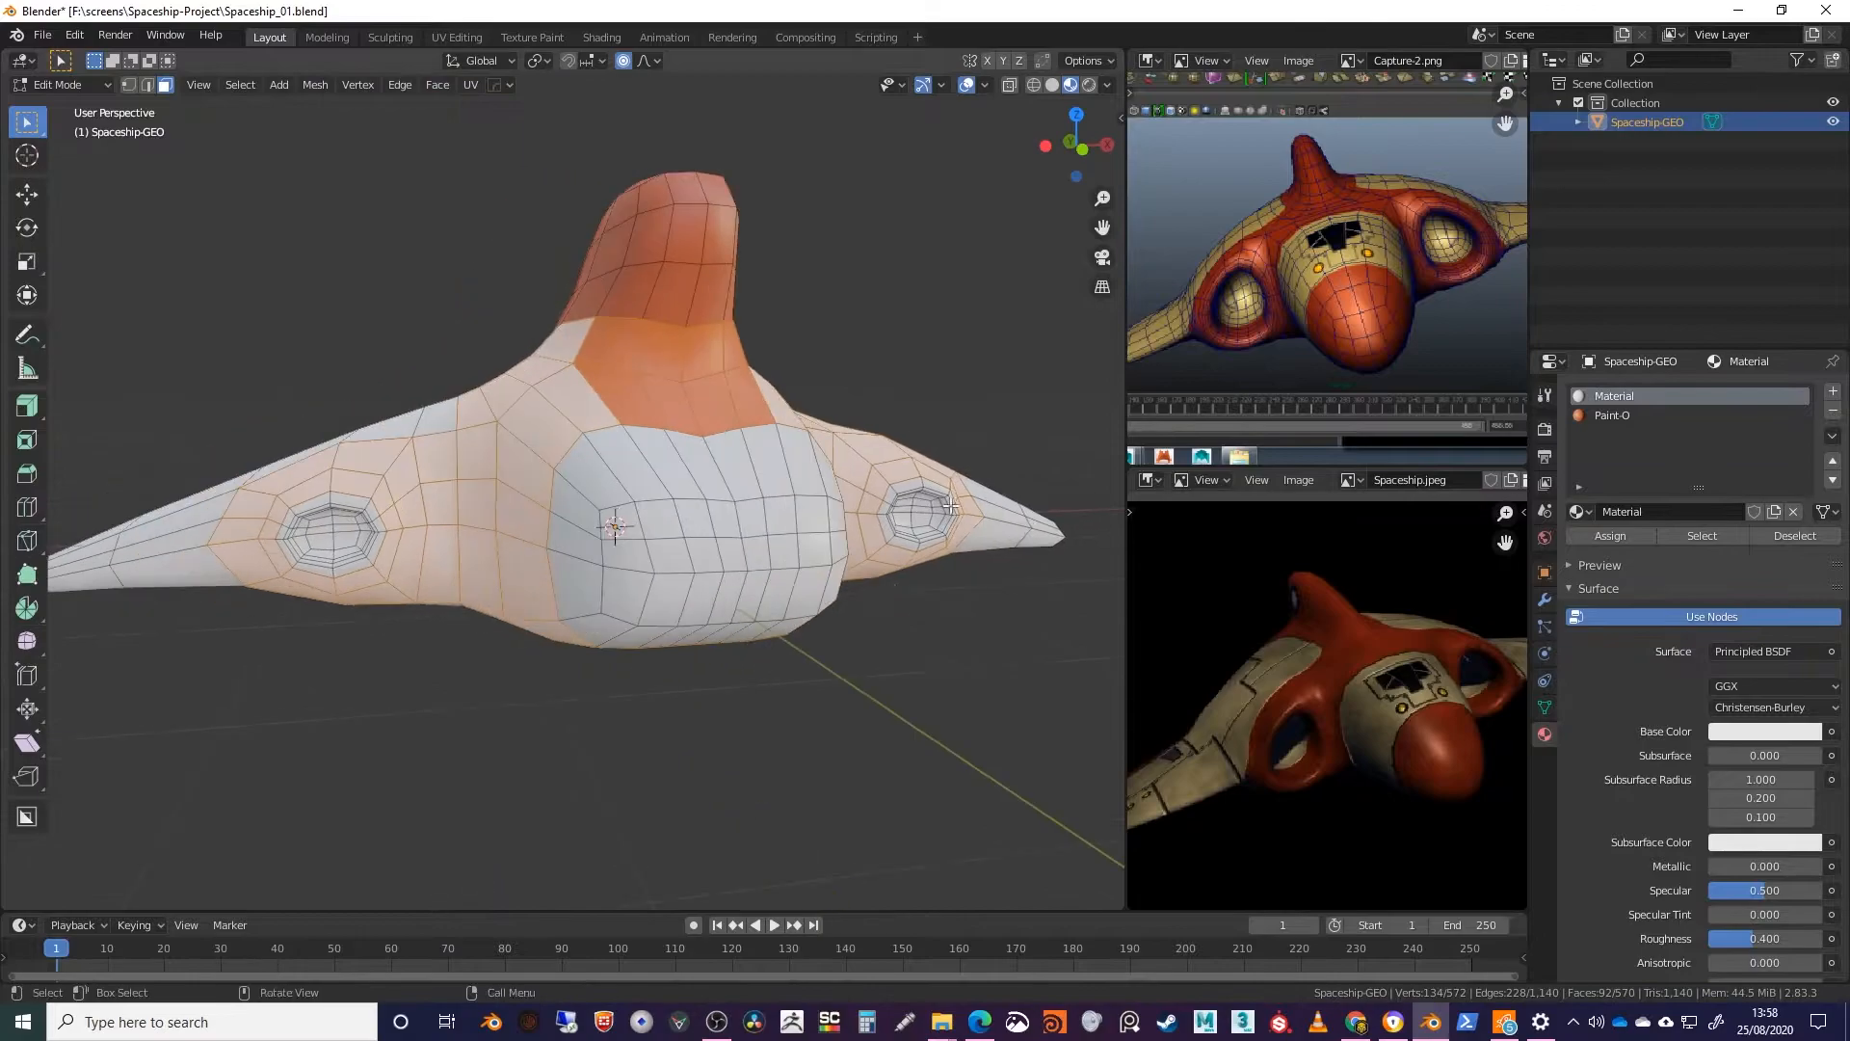
{"action": "left_click", "coordinate": [1613, 414]}
{"action": "left_click", "coordinate": [1604, 536]}
Step: Assign Paint-O to the two missed white faces on top of the wing to match the opposite wing, and deselect everything
{"action": "mouse_move", "coordinate": [954, 539]}
{"action": "middle_mouse_down"}
{"action": "mouse_move", "coordinate": [857, 555]}
{"action": "mouse_move", "coordinate": [669, 673]}
{"action": "mouse_move", "coordinate": [850, 765]}
{"action": "mouse_move", "coordinate": [900, 759]}
{"action": "middle_mouse_up"}
{"action": "key", "text": "alt+a"}
{"action": "left_click", "coordinate": [464, 589]}
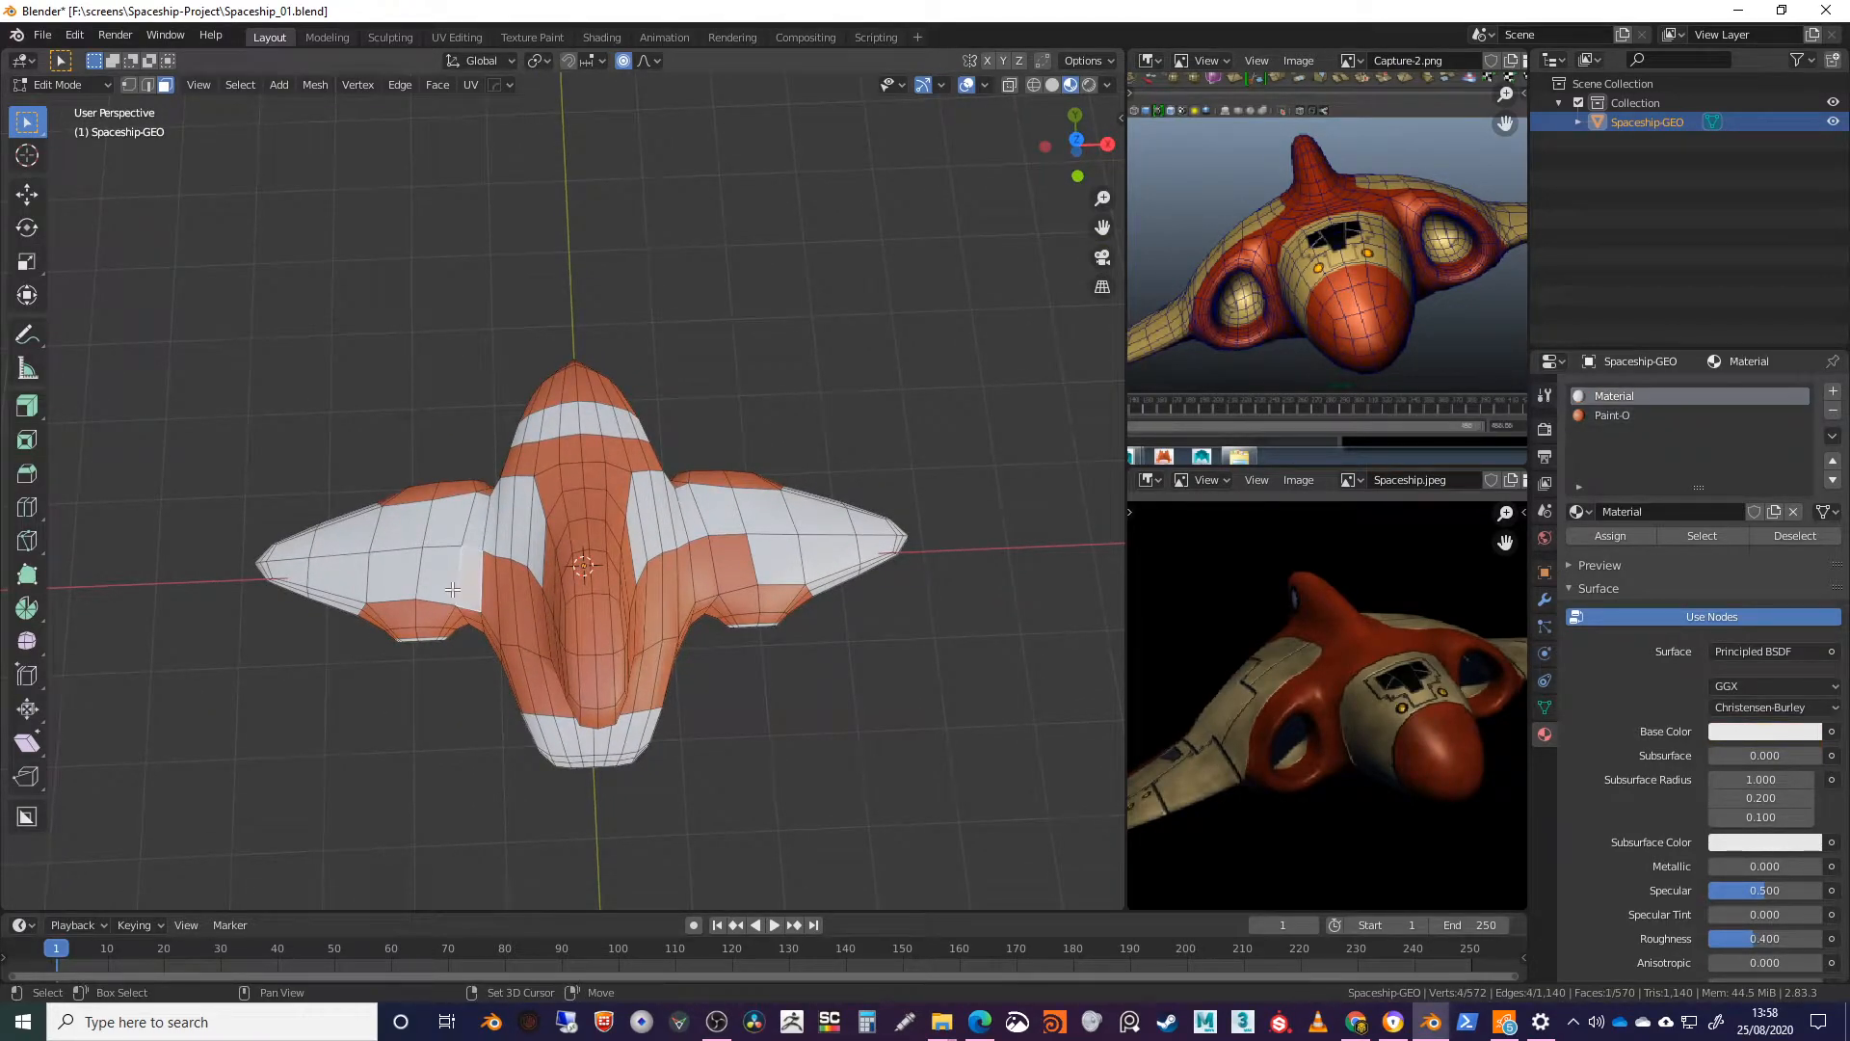
{"action": "left_click", "coordinate": [1612, 414]}
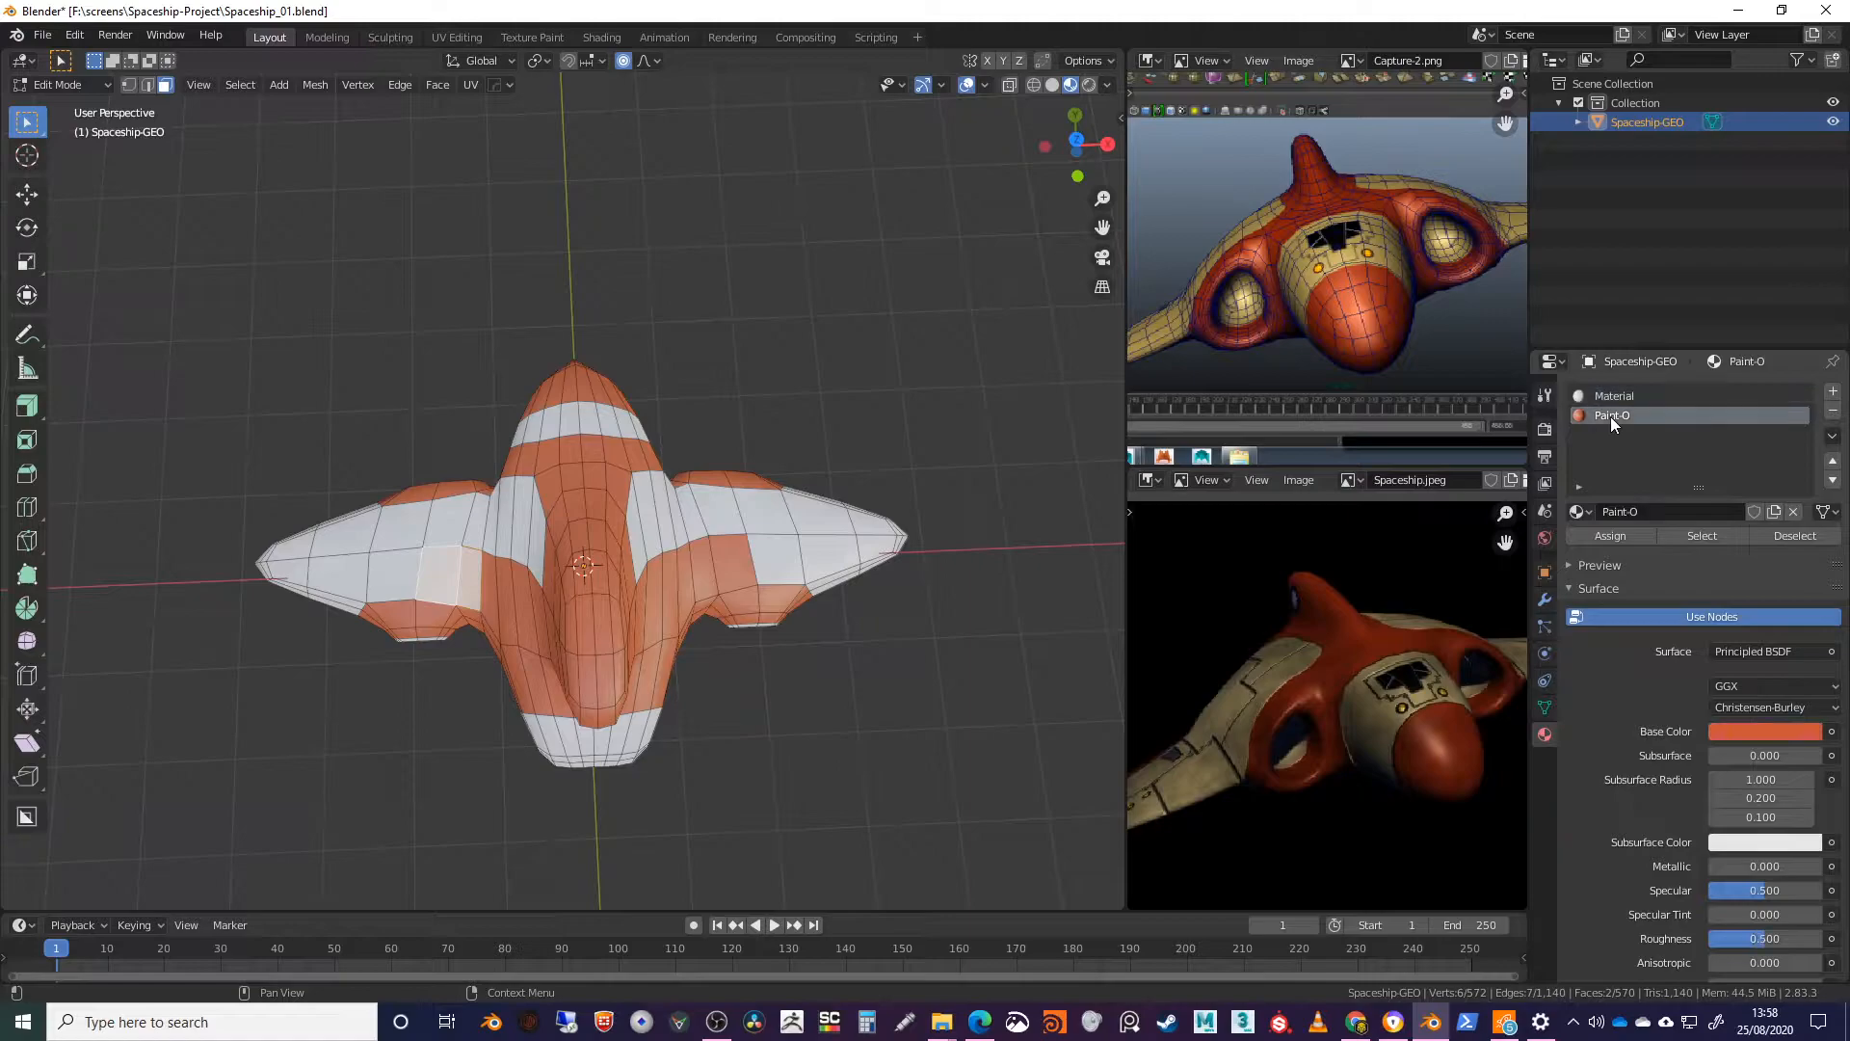
{"action": "left_click", "coordinate": [1610, 535]}
{"action": "key", "text": "alt+a"}
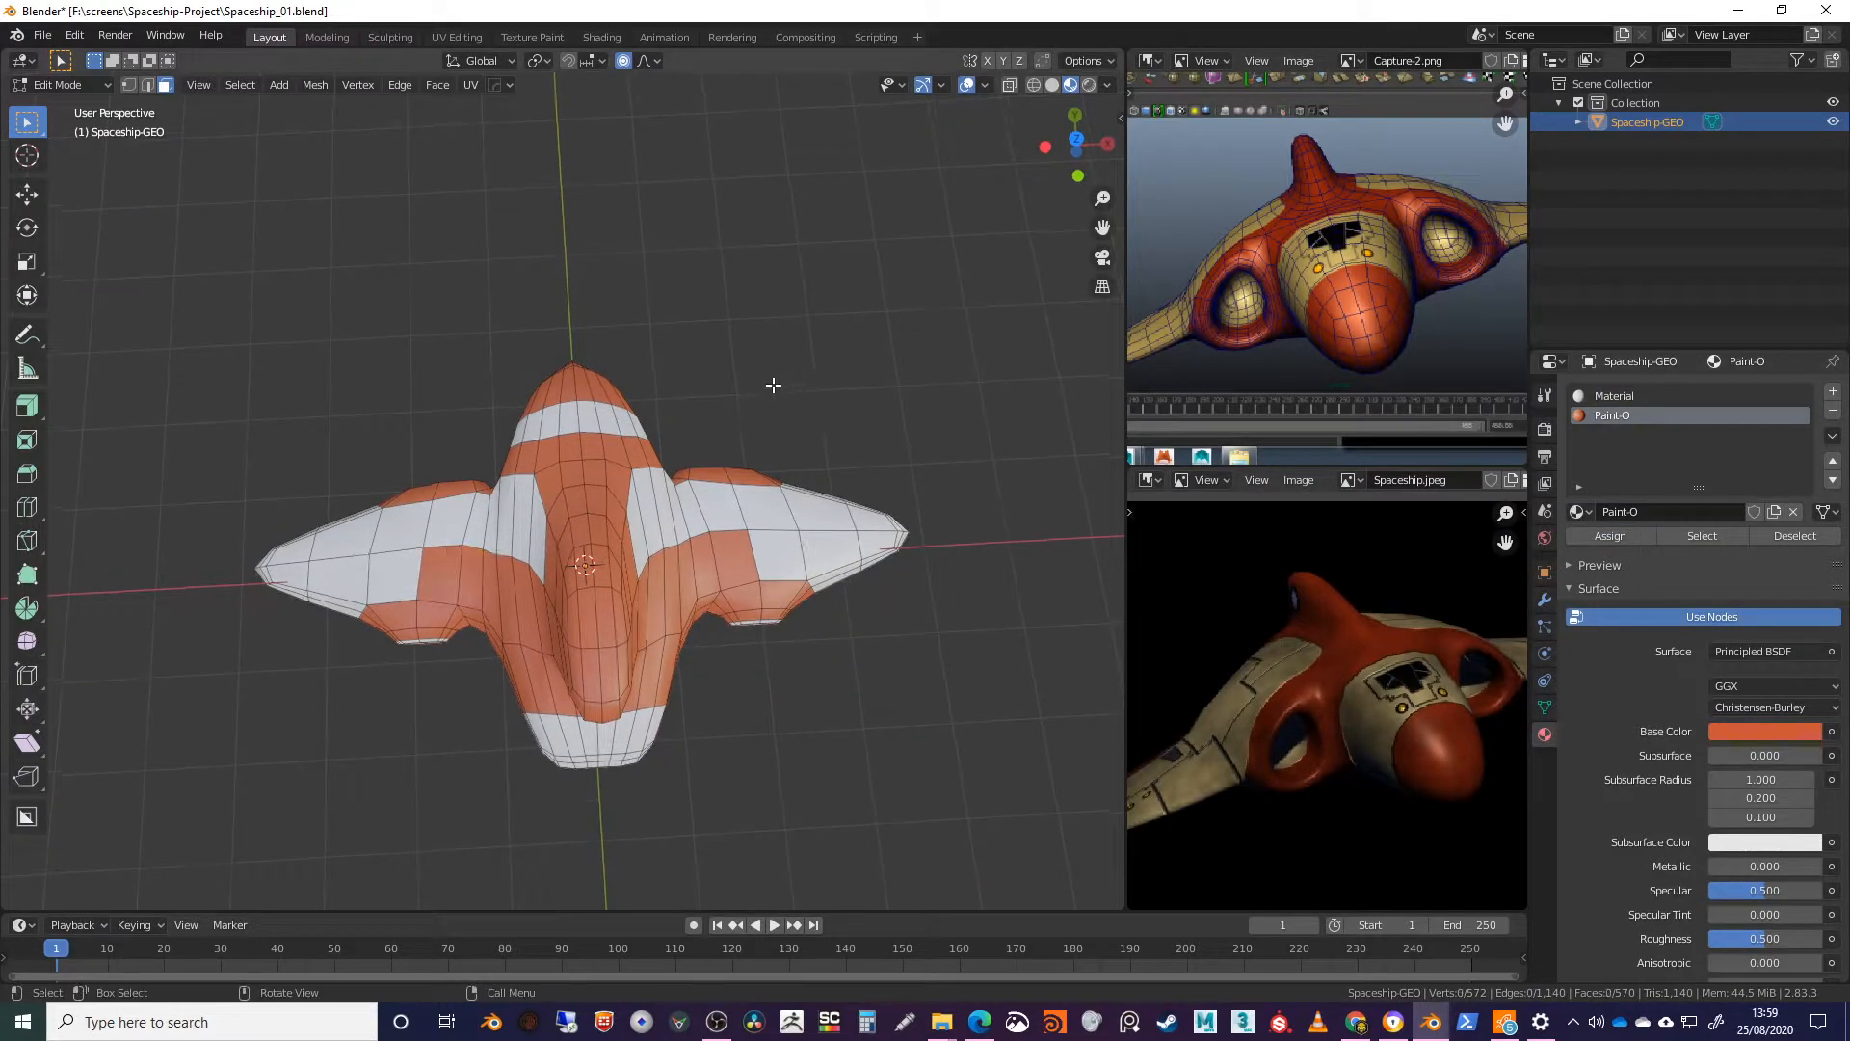
Step: Open the Shading workspace and view the spaceship and the Paint-O material's nodes
{"action": "middle_click_drag", "start_coordinate": [851, 372], "coordinate": [798, 453]}
{"action": "middle_click_drag", "start_coordinate": [853, 304], "coordinate": [480, 326]}
{"action": "middle_click_drag", "start_coordinate": [672, 455], "coordinate": [916, 583]}
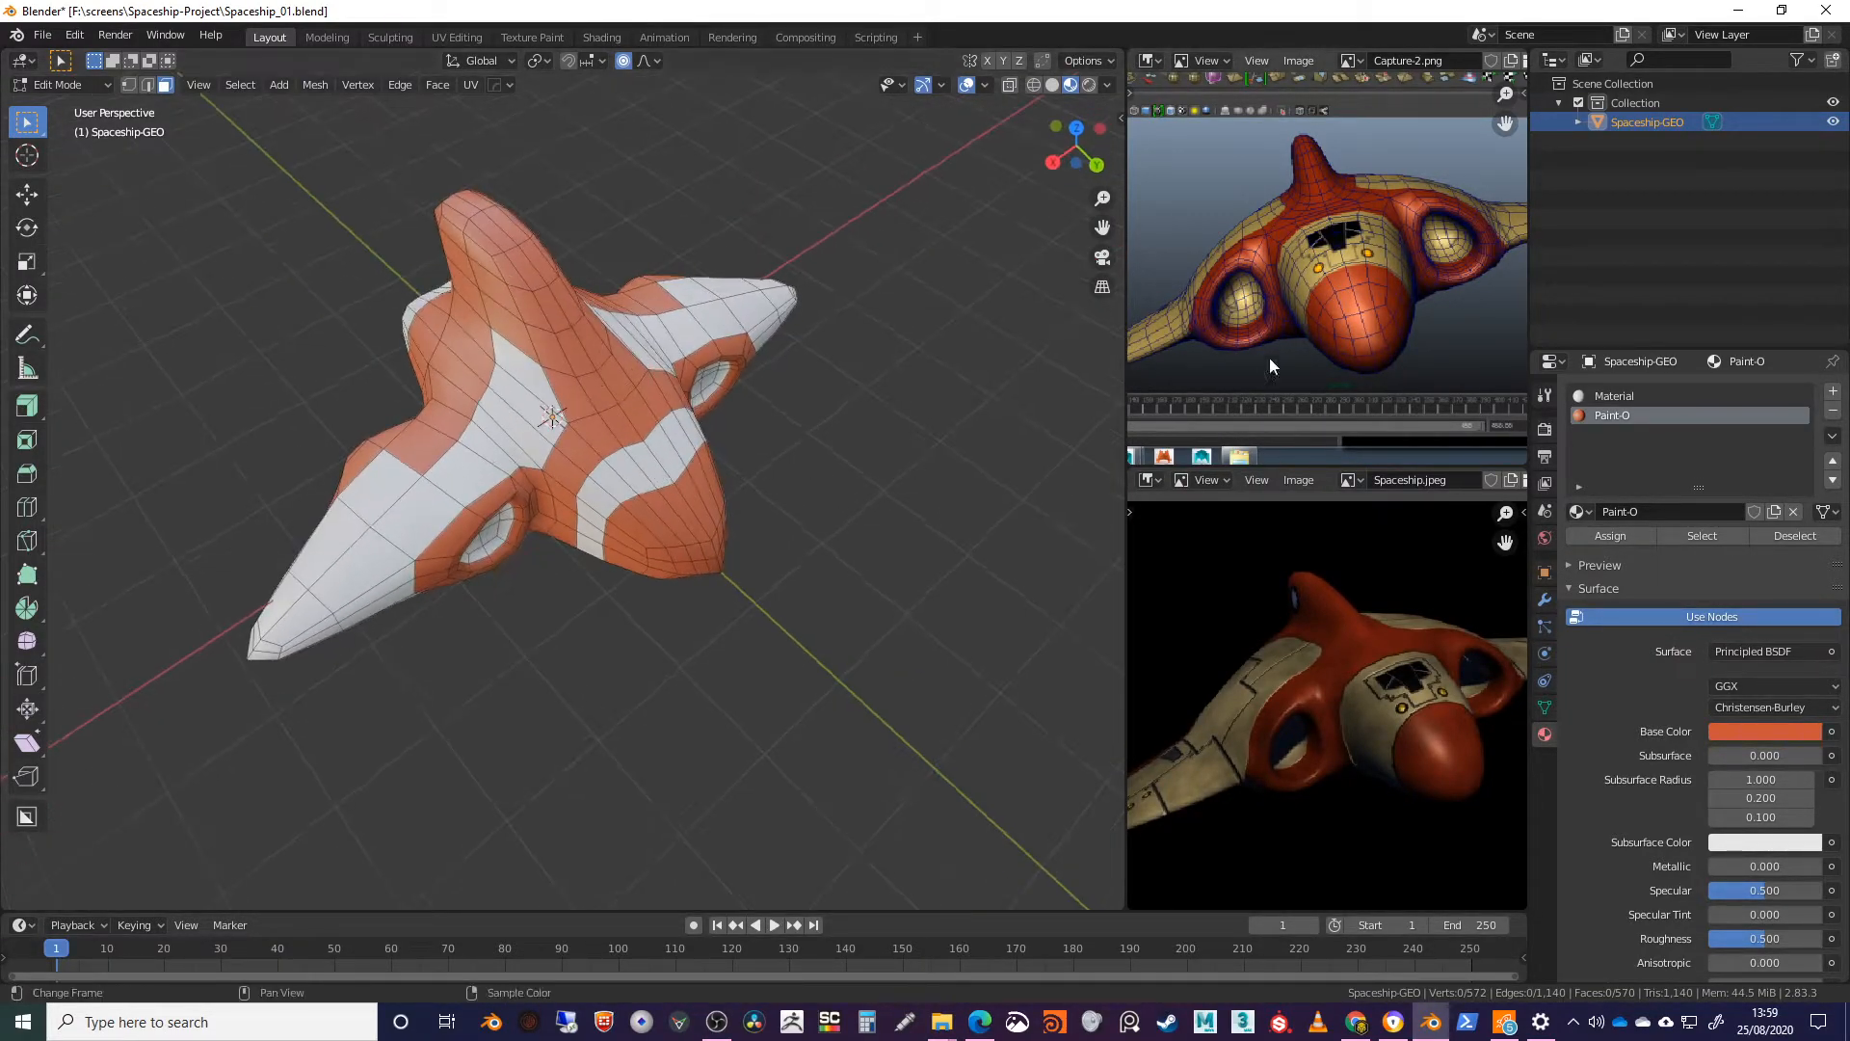
{"action": "middle_click_drag", "start_coordinate": [587, 599], "coordinate": [608, 489]}
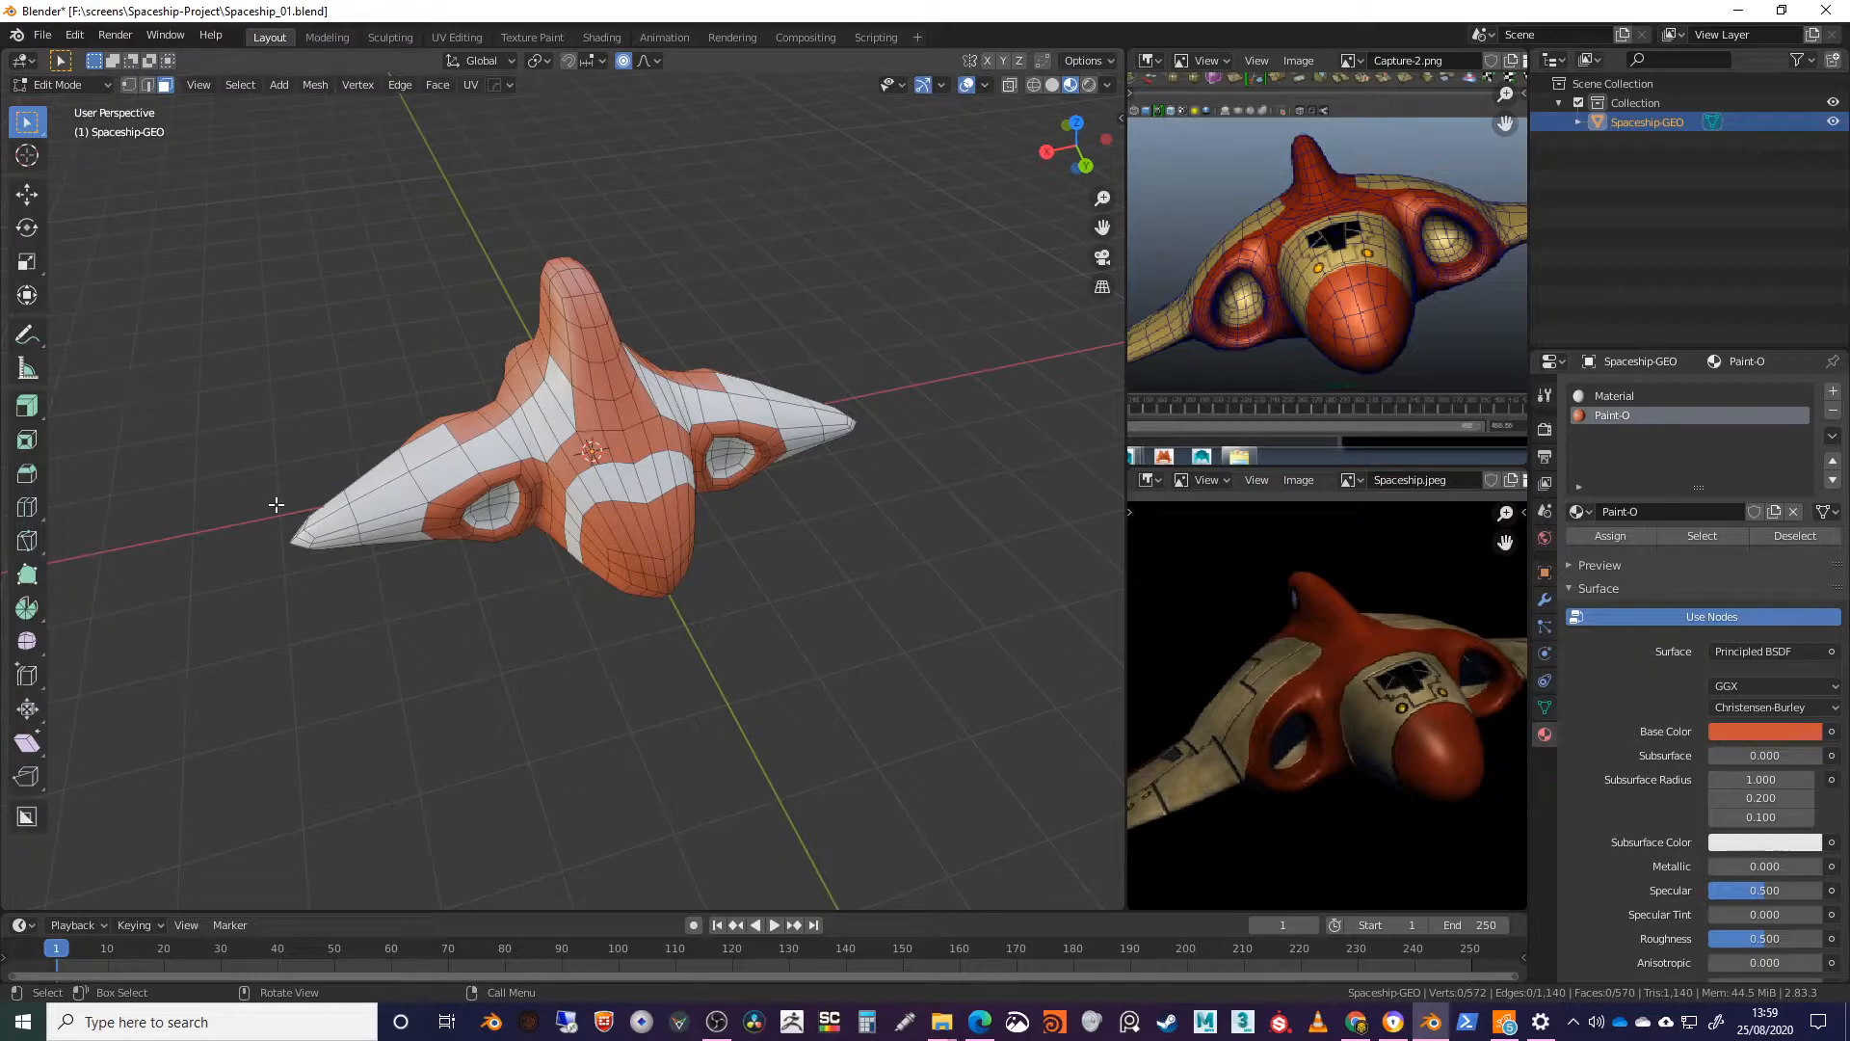
{"action": "left_click", "coordinate": [601, 37]}
{"action": "middle_click_drag", "start_coordinate": [675, 375], "coordinate": [715, 436]}
{"action": "scroll", "coordinate": [715, 435], "scroll_direction": "up", "scroll_amount": 3}
{"action": "middle_click_drag", "start_coordinate": [875, 434], "coordinate": [976, 309]}
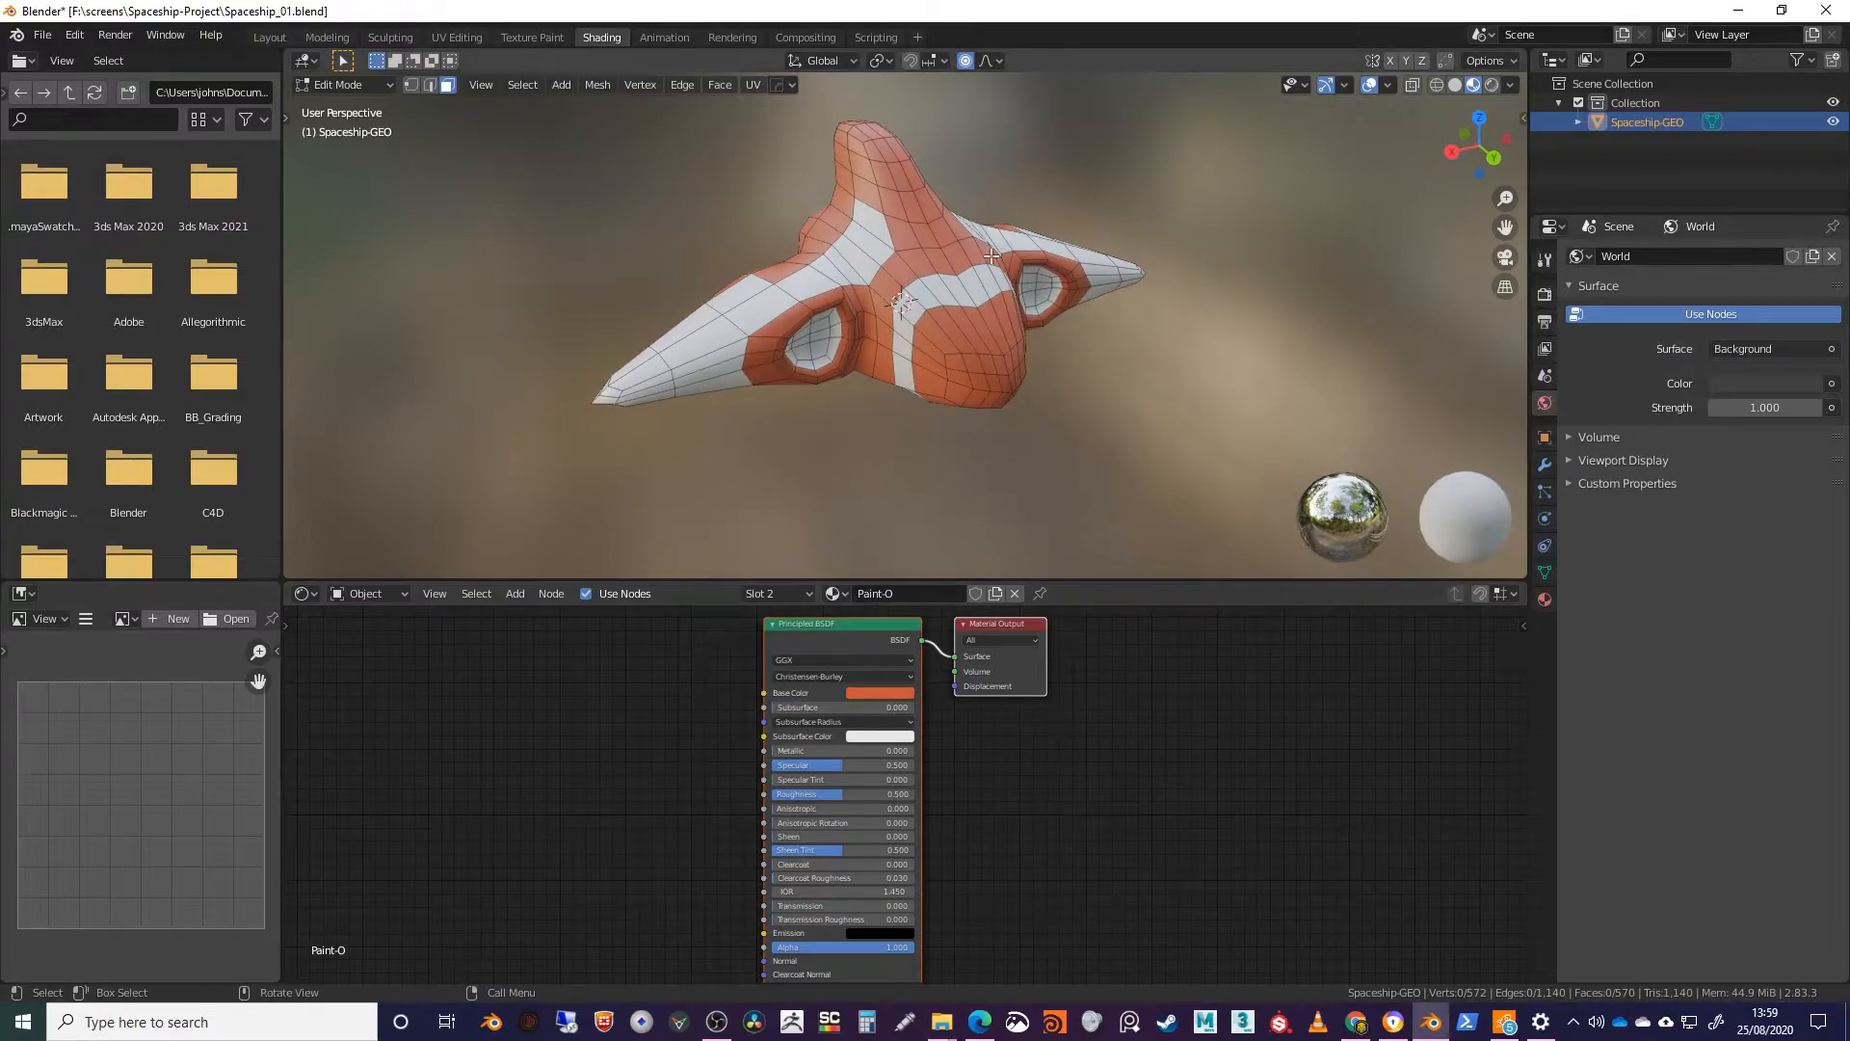
Step: Add a ColorRamp node beside the Principled BSDF in the Paint-O material
{"action": "middle_click_drag", "start_coordinate": [906, 739], "coordinate": [1123, 790]}
{"action": "left_click", "coordinate": [910, 725]}
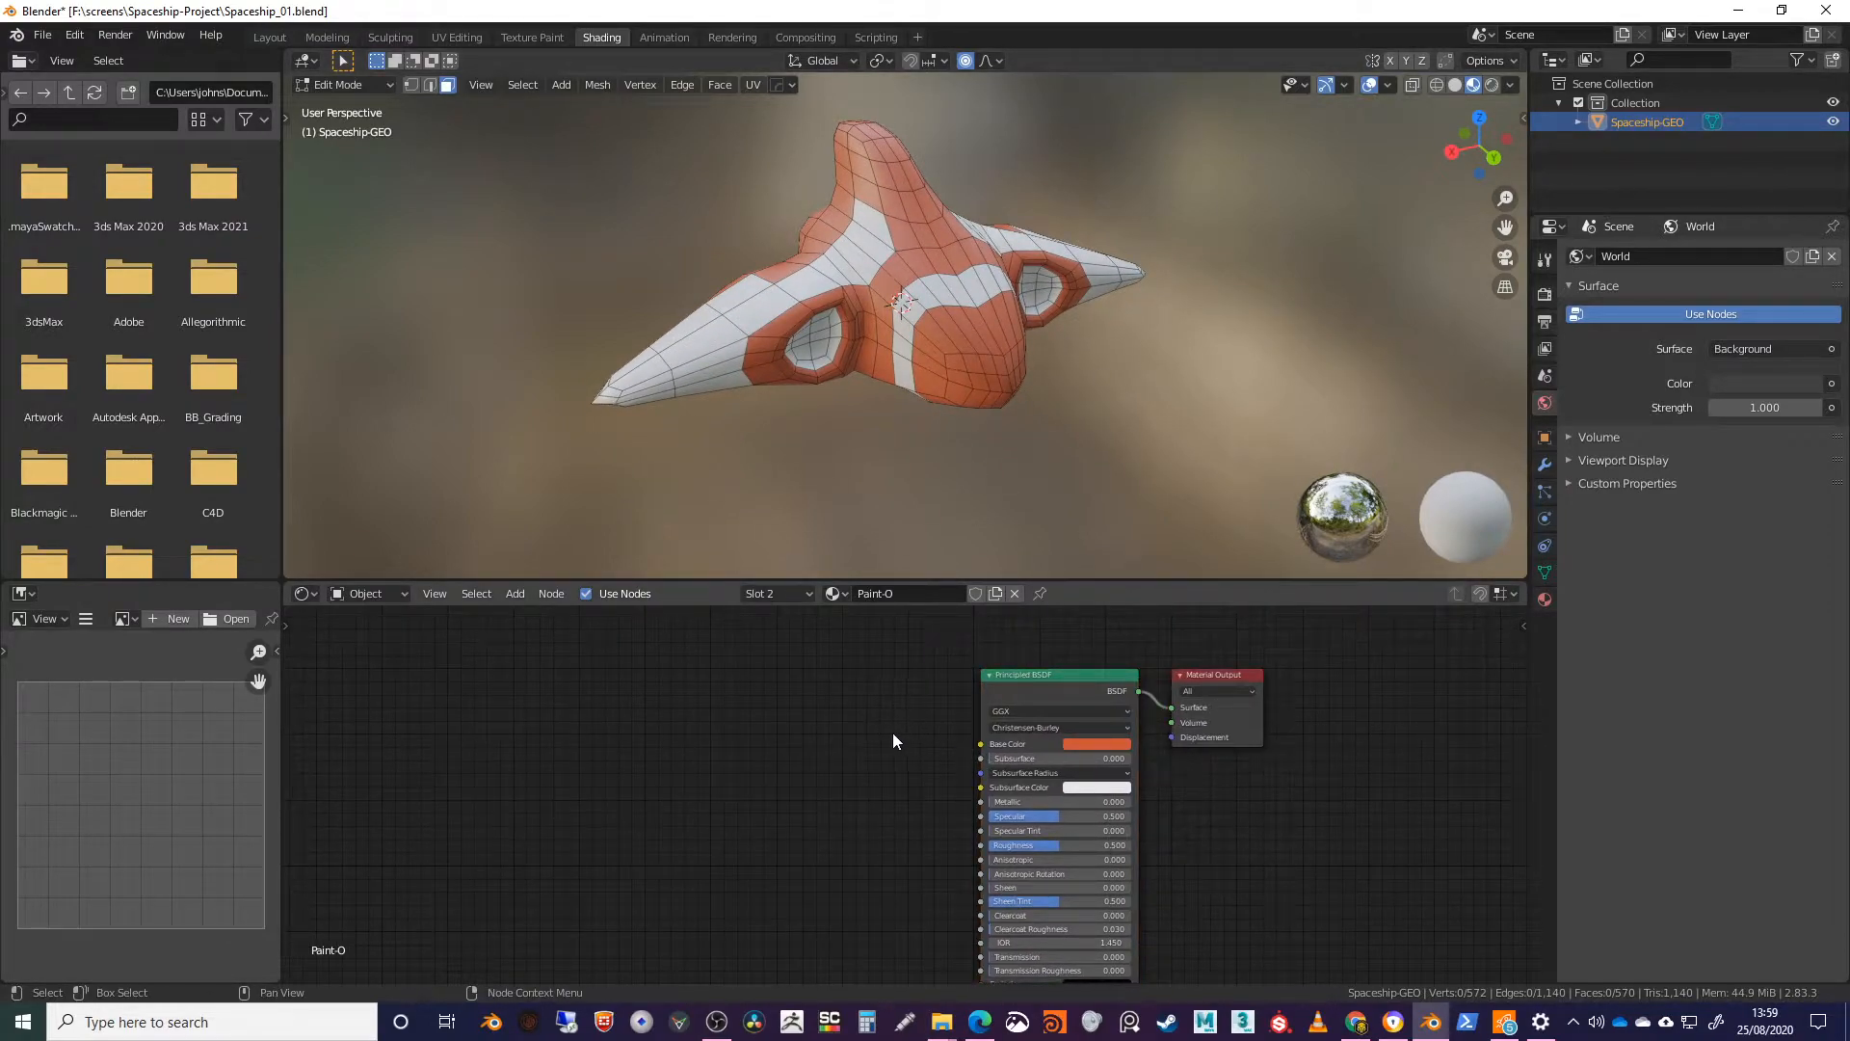
{"action": "key", "text": "shift+a"}
{"action": "left_click", "coordinate": [886, 727]}
{"action": "type", "text": "col"}
{"action": "key", "text": "Down"}
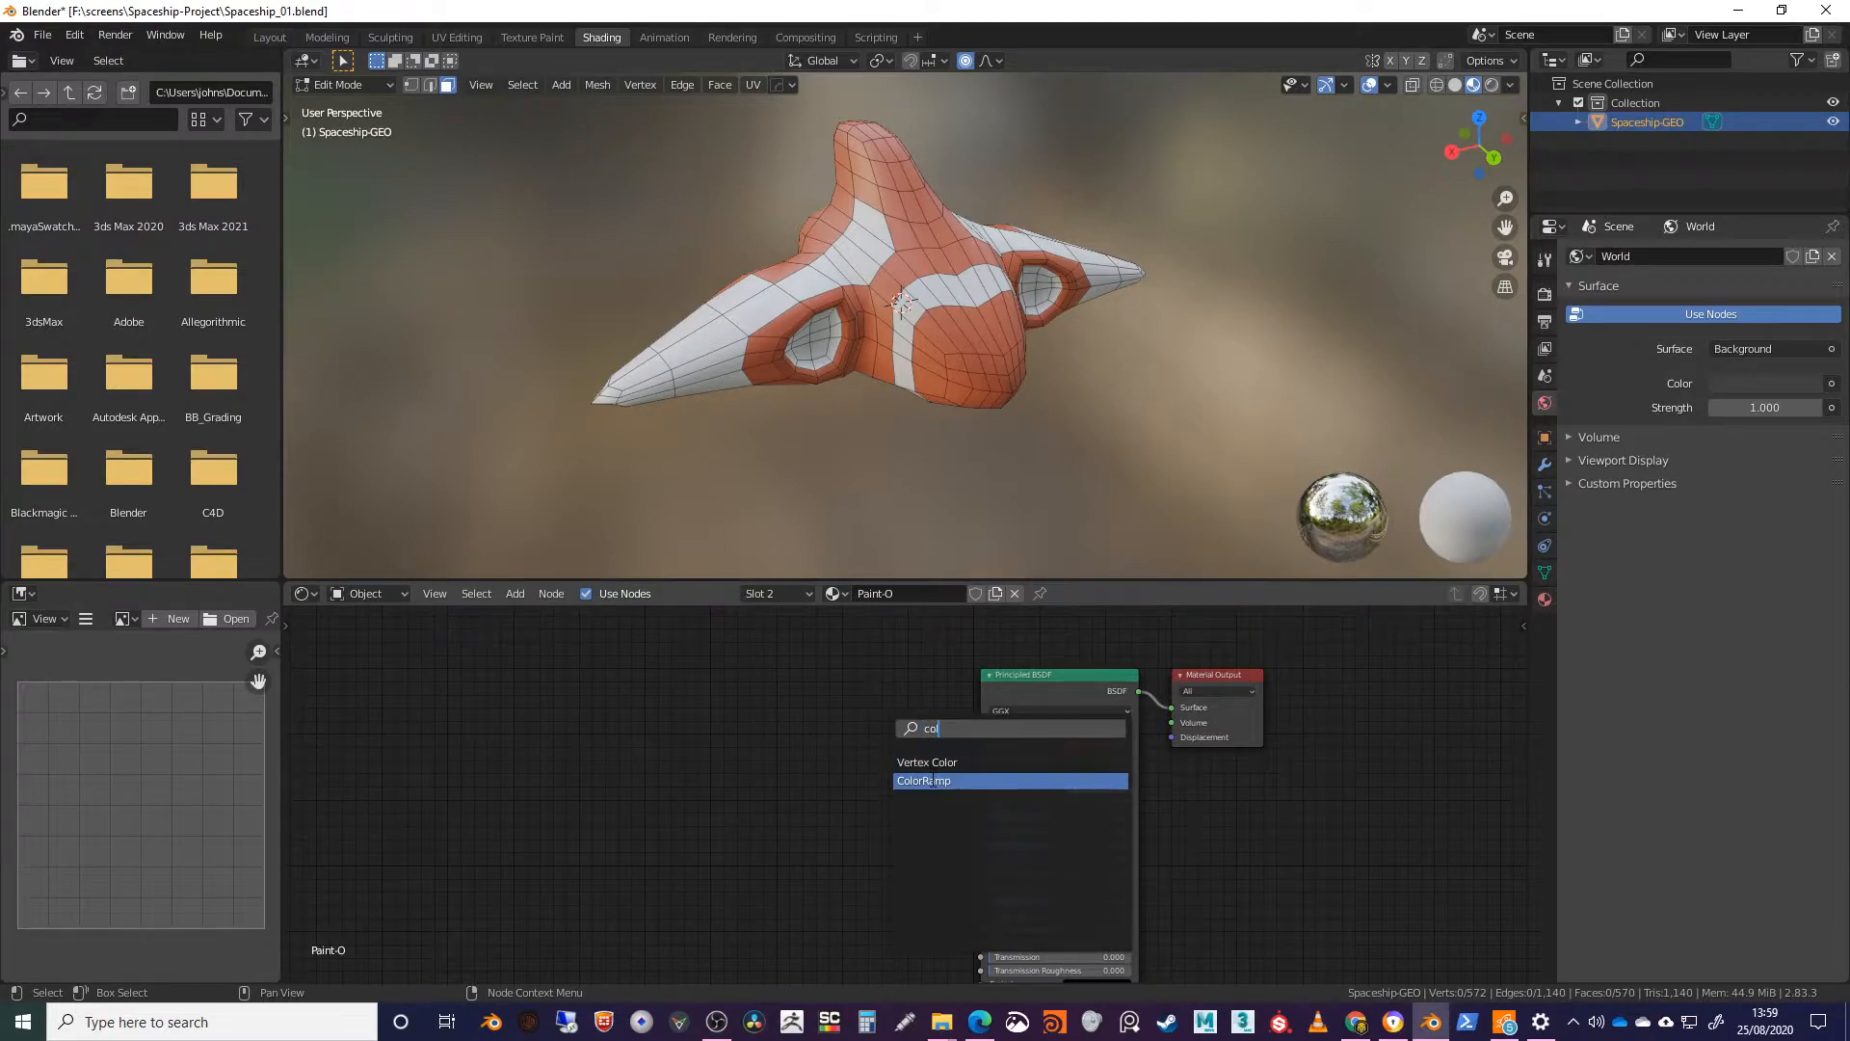
{"action": "key", "text": "Return"}
{"action": "left_click_drag", "start_coordinate": [889, 690], "coordinate": [966, 710]}
Step: Copy the orange Base Color hex C95337 to the ramp's white stop and connect the ramp's Color output to Base Color
{"action": "left_click", "coordinate": [1085, 744]}
{"action": "left_click", "coordinate": [1157, 665]}
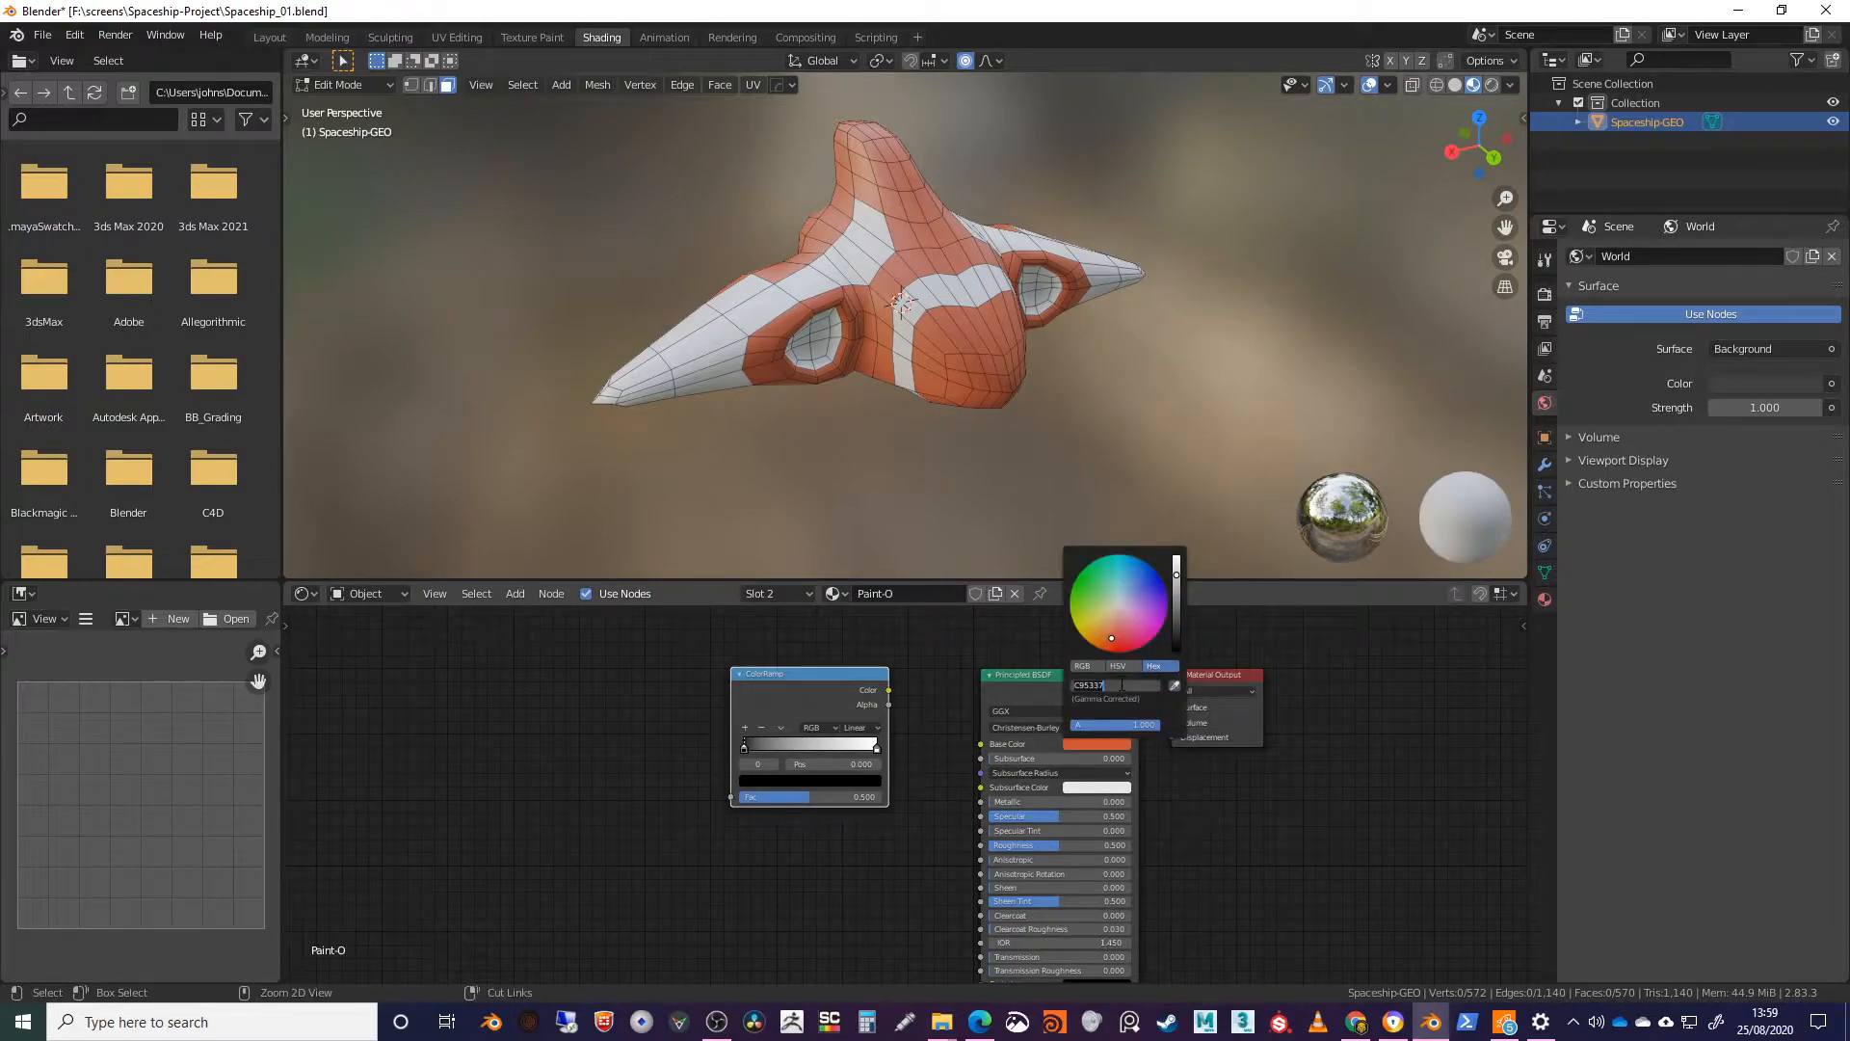
{"action": "left_click", "coordinate": [876, 750]}
{"action": "left_click", "coordinate": [863, 781]}
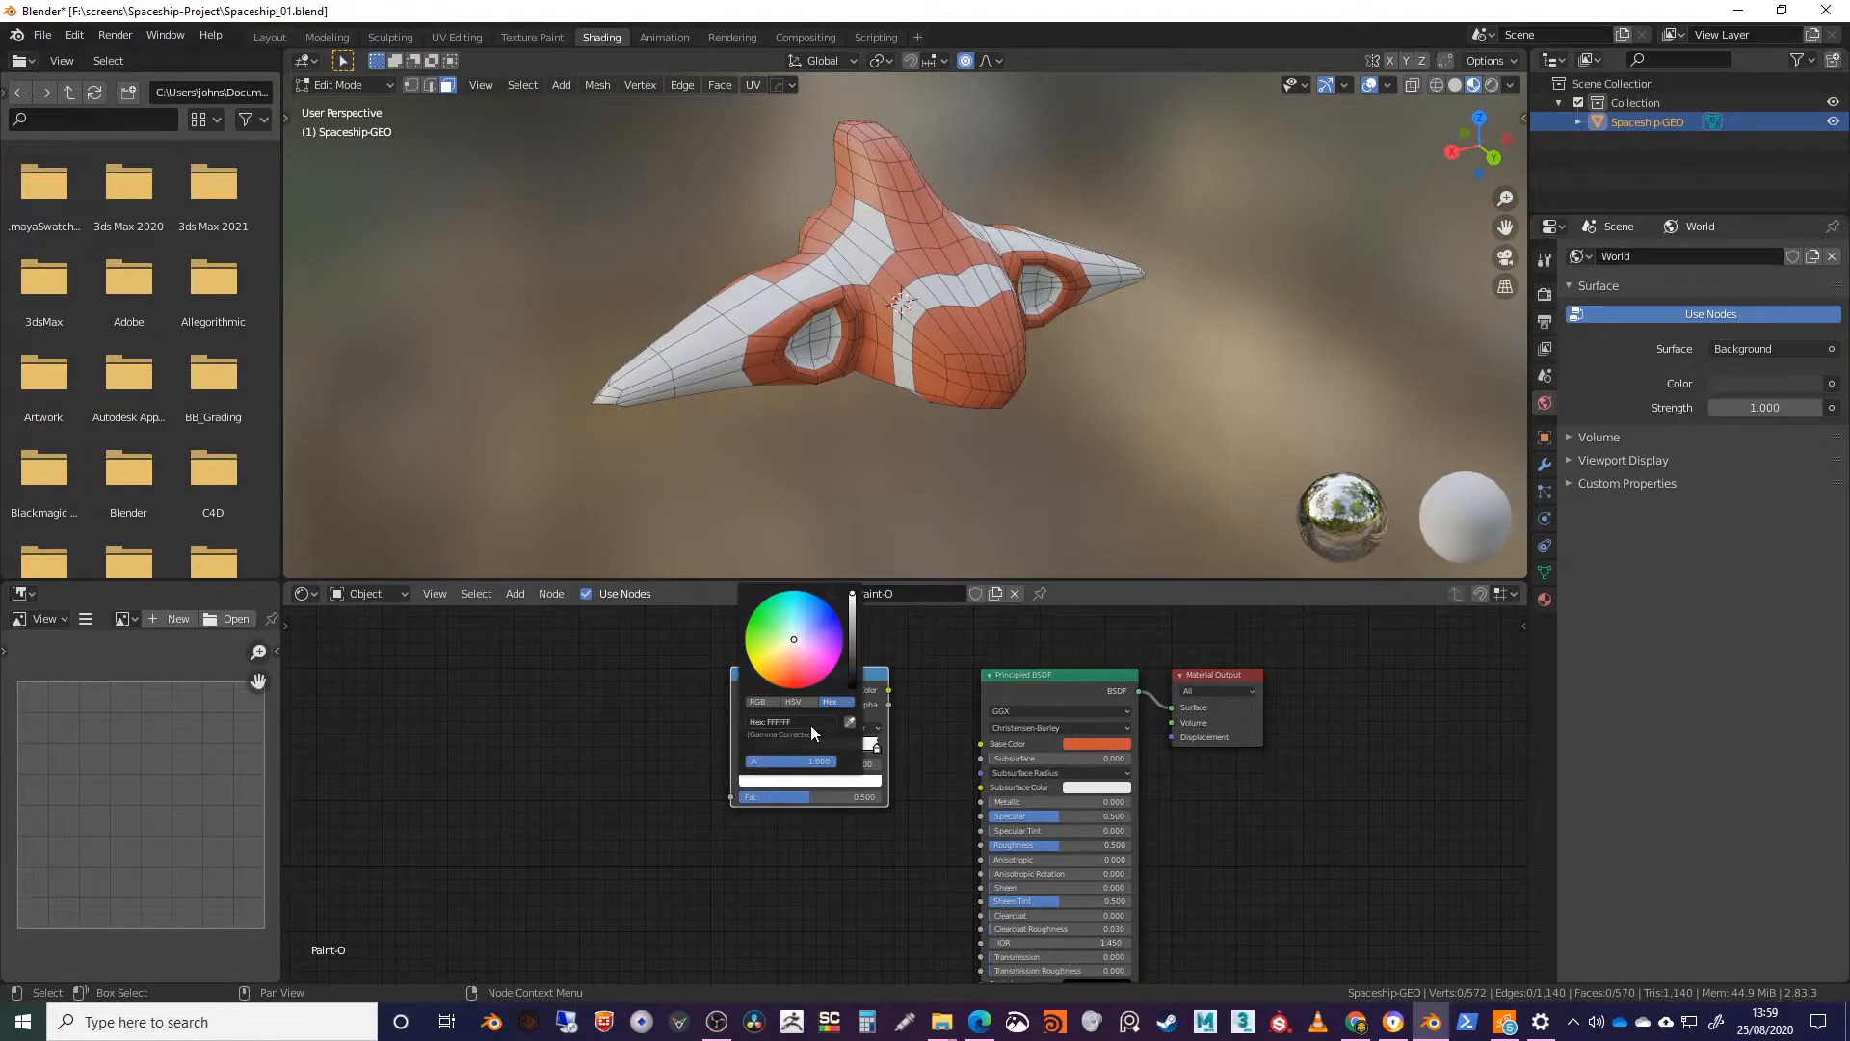
{"action": "key", "text": "Return"}
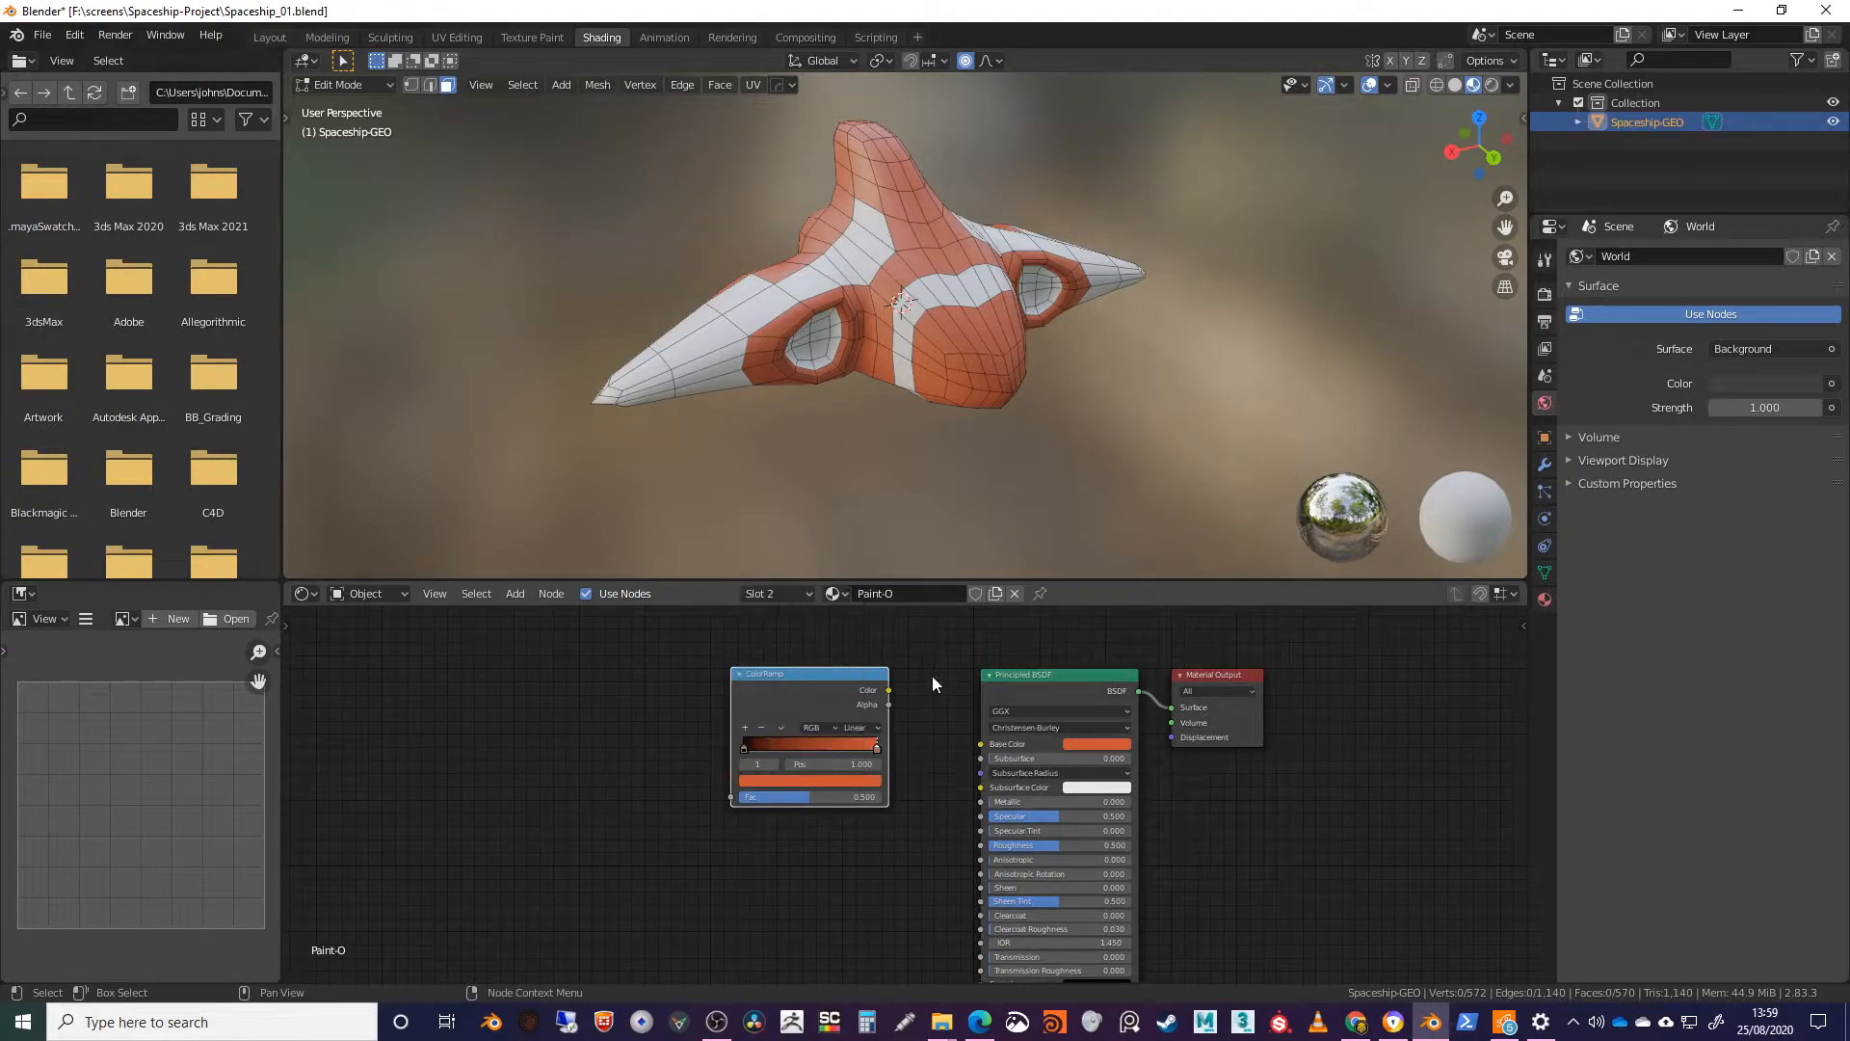
{"action": "left_click_drag", "start_coordinate": [889, 690], "coordinate": [981, 745]}
Step: Recolour the ramp's black stop to a darkened C95337 and move both stops inward, placing the bright one at 0.873
{"action": "left_click", "coordinate": [743, 749]}
{"action": "left_click", "coordinate": [834, 782]}
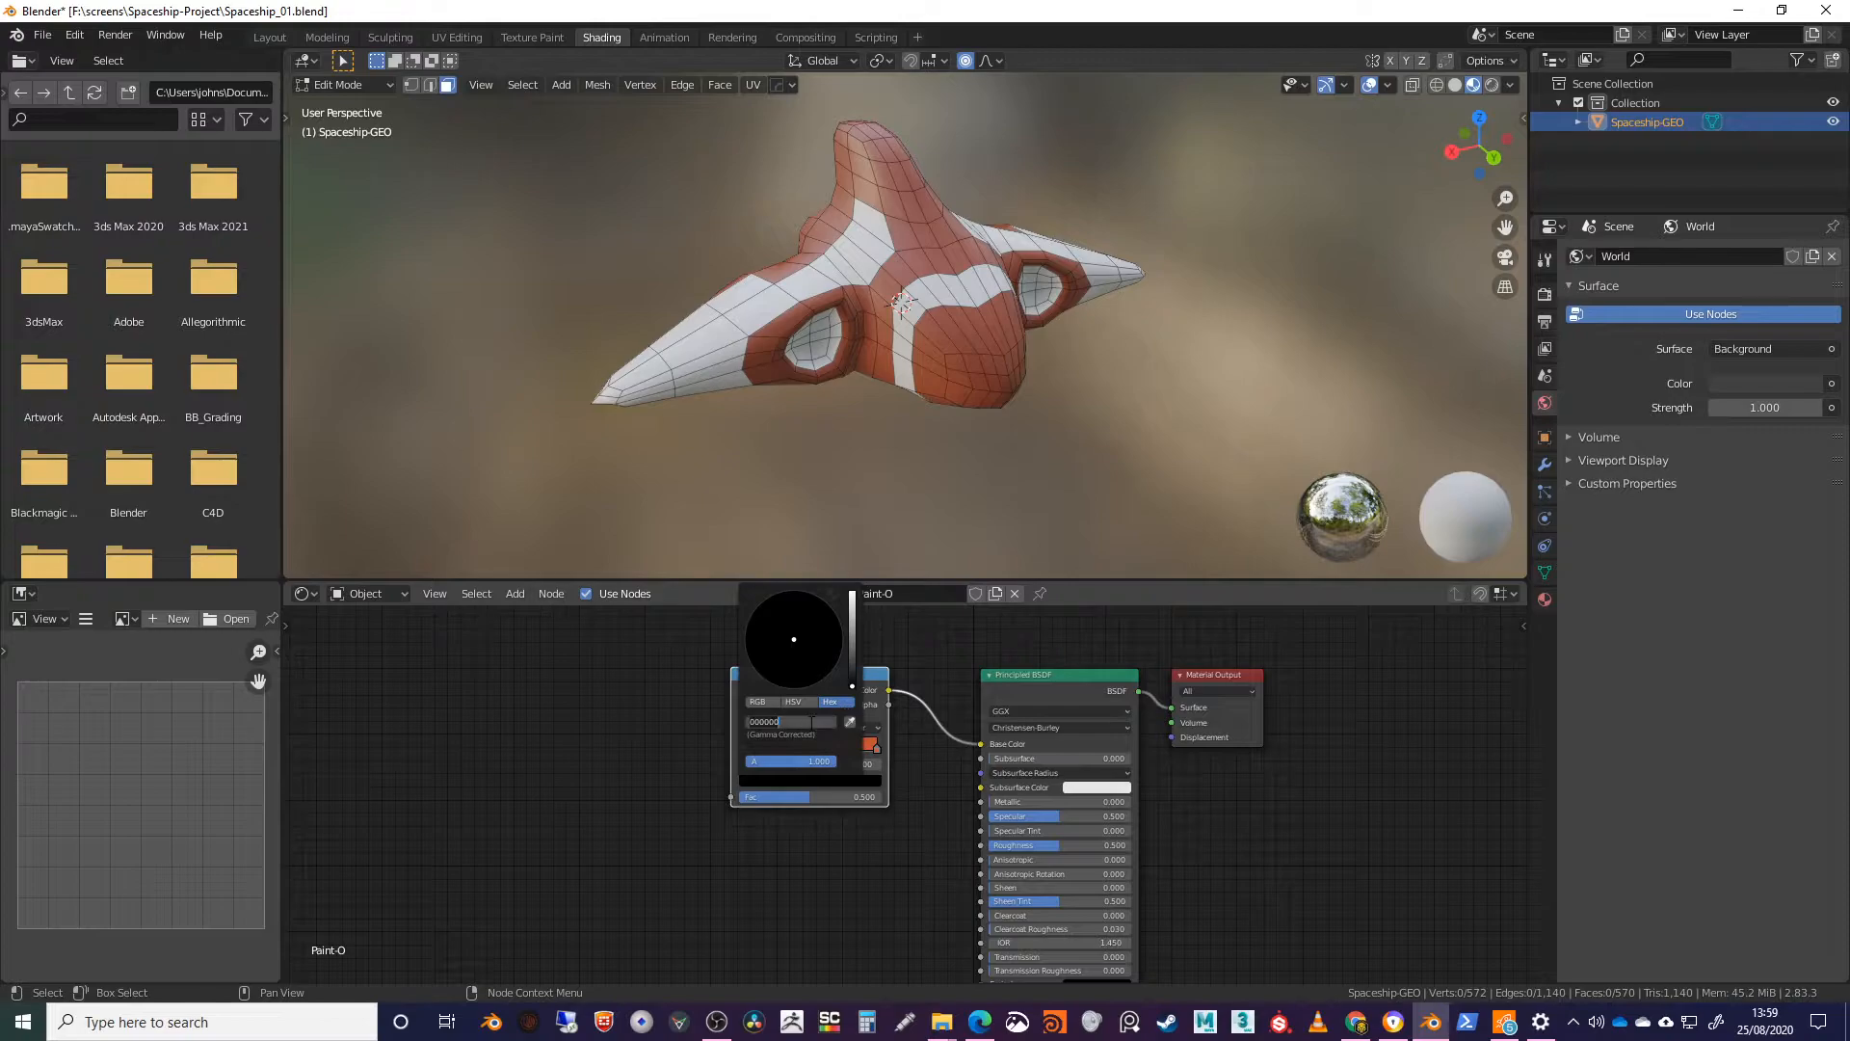
{"action": "type", "text": "C95337"}
{"action": "key", "text": "Return"}
{"action": "left_click_drag", "start_coordinate": [850, 623], "coordinate": [749, 650]}
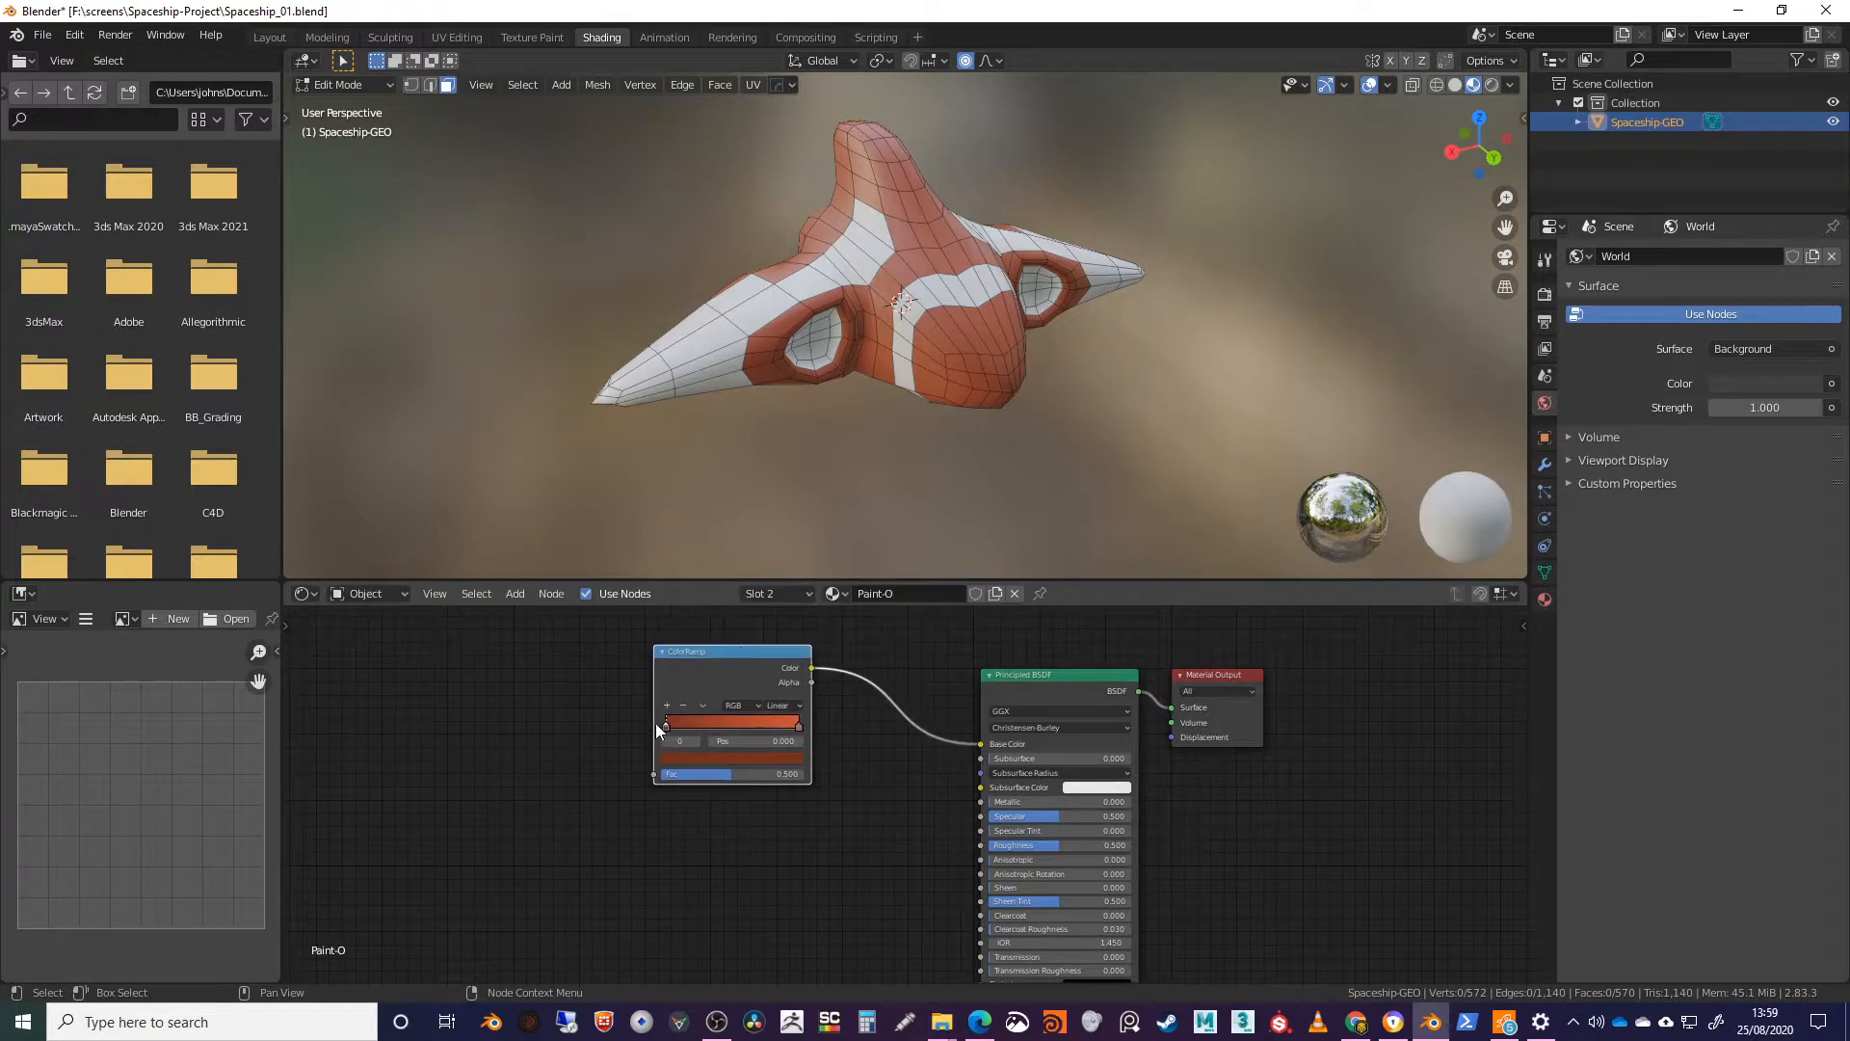
{"action": "left_click_drag", "start_coordinate": [685, 726], "coordinate": [780, 727]}
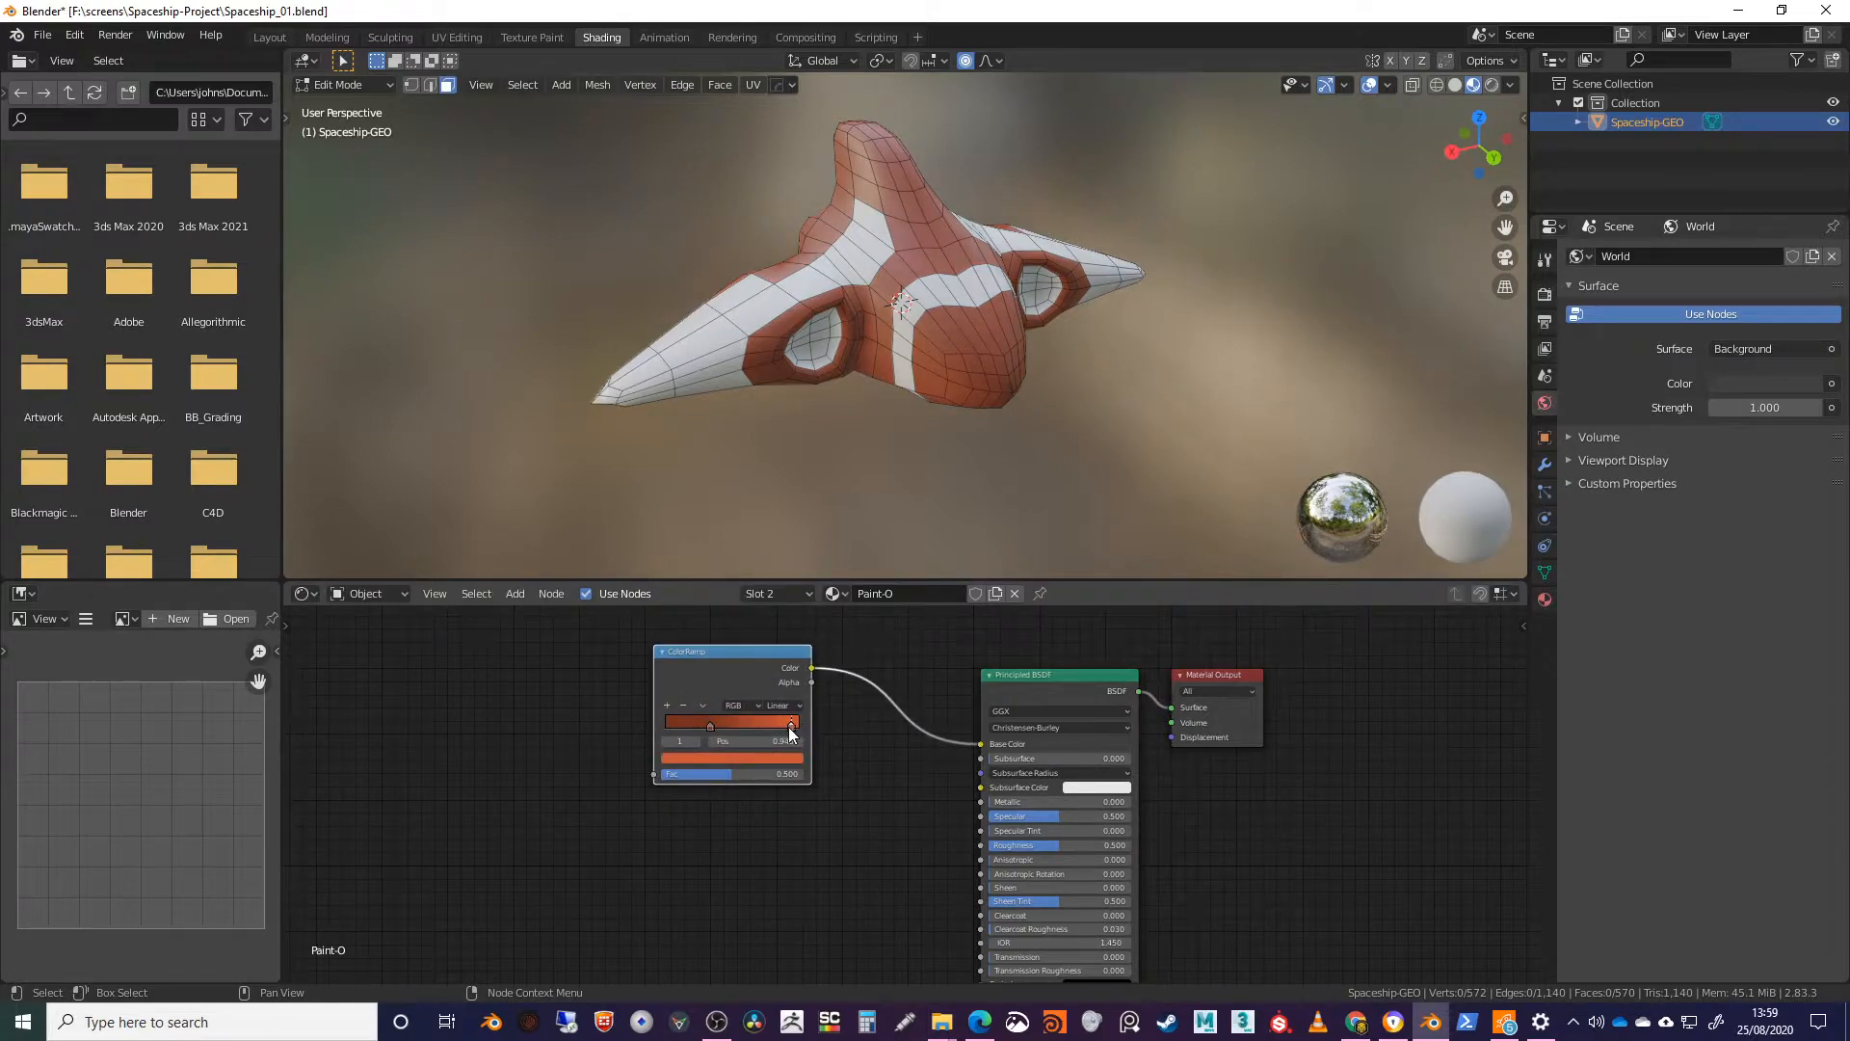
Step: Add a Noise Texture node and connect its Fac output to the ColorRamp's Fac input
{"action": "middle_click_drag", "start_coordinate": [829, 738], "coordinate": [901, 779]}
{"action": "key", "text": "shift+a"}
{"action": "left_click", "coordinate": [551, 698]}
{"action": "type", "text": "noi"}
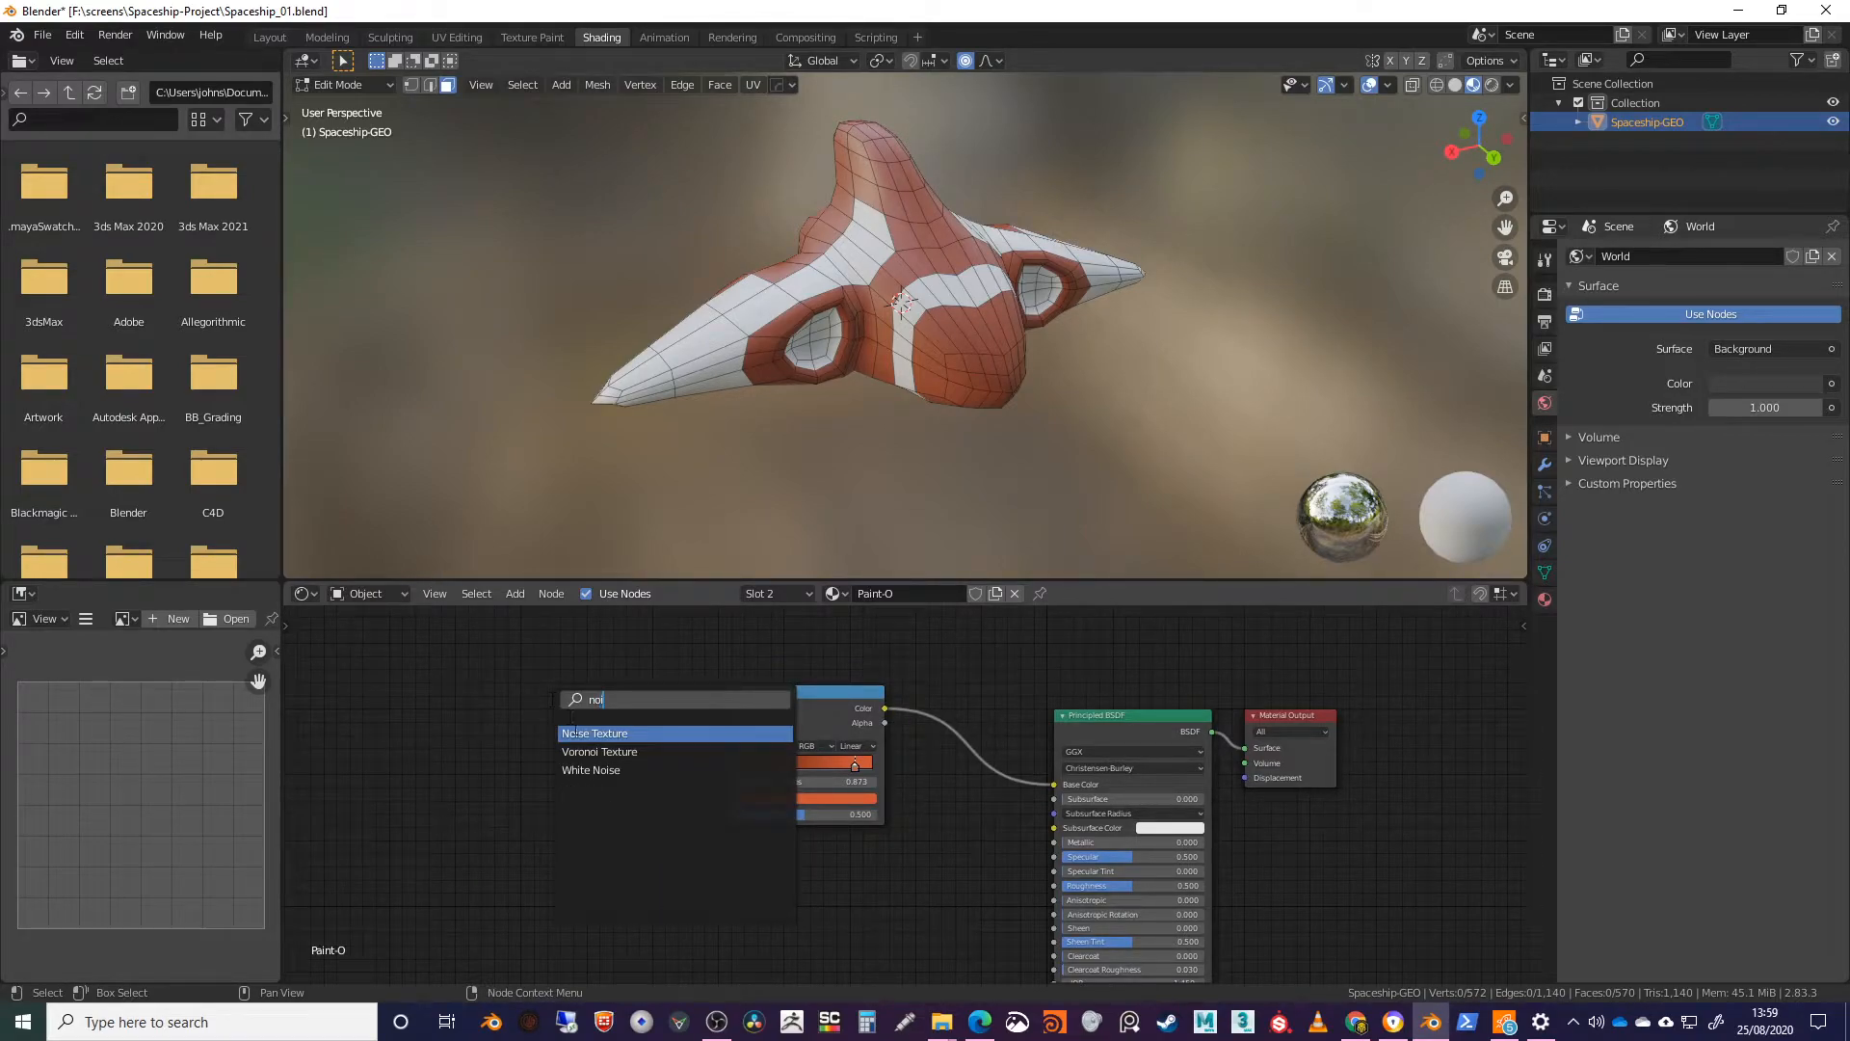
{"action": "left_click", "coordinate": [594, 734]}
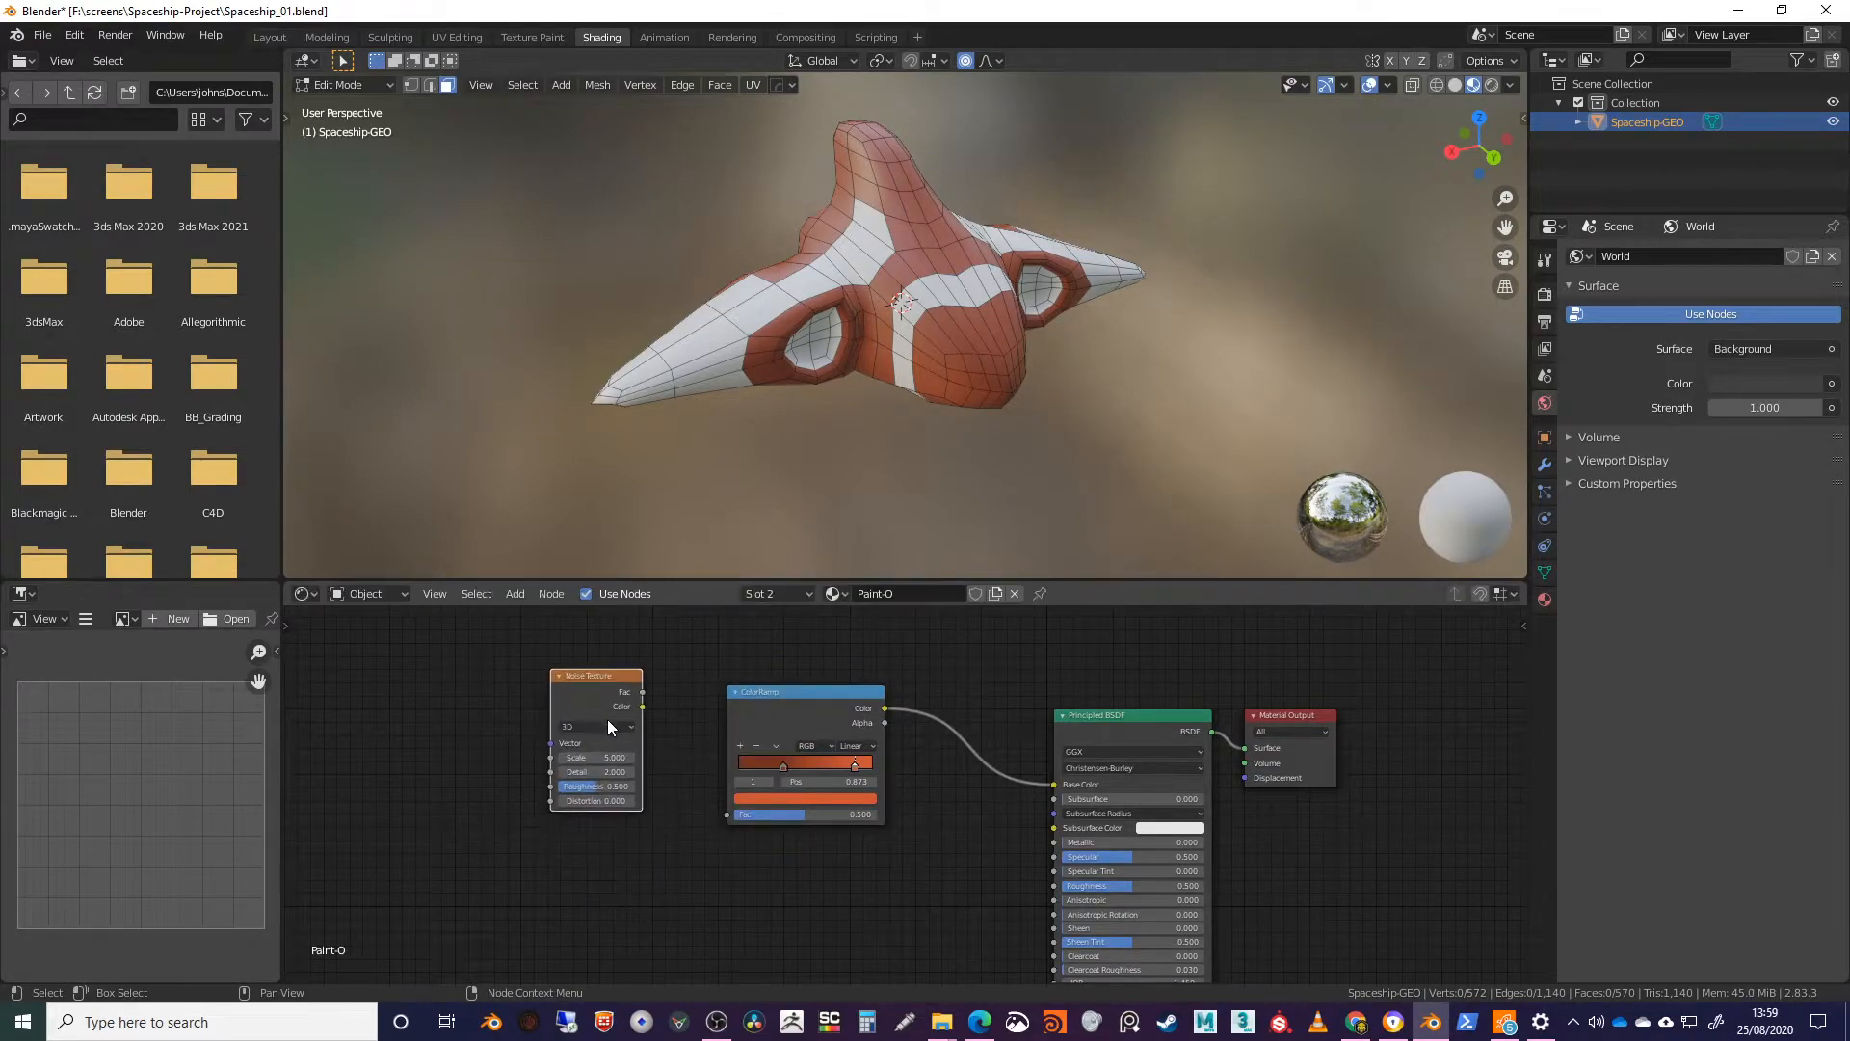
{"action": "left_click_drag", "start_coordinate": [644, 694], "coordinate": [712, 818]}
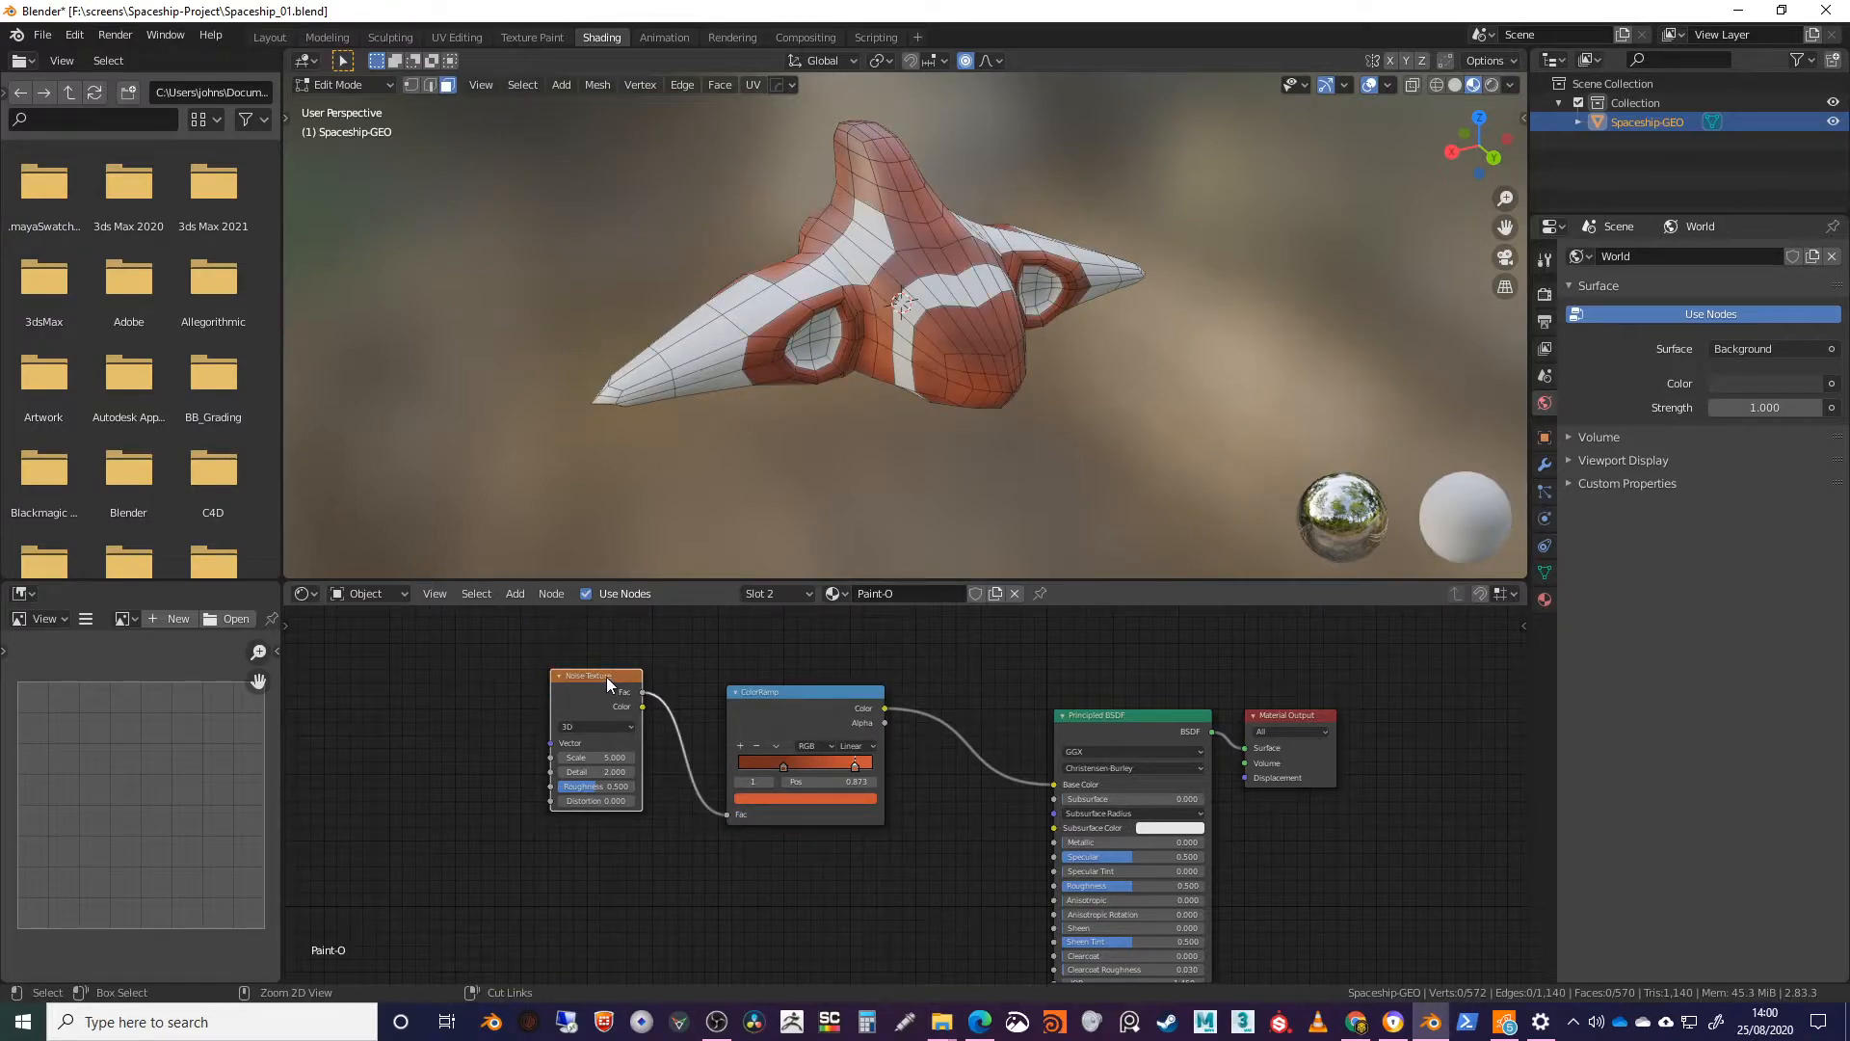
Step: Add Texture Coordinate and Mapping nodes to the Noise Texture and feed the Object coordinates into the Mapping vector
{"action": "key", "text": "ctrl+t"}
{"action": "middle_click_drag", "start_coordinate": [841, 678], "coordinate": [843, 679]}
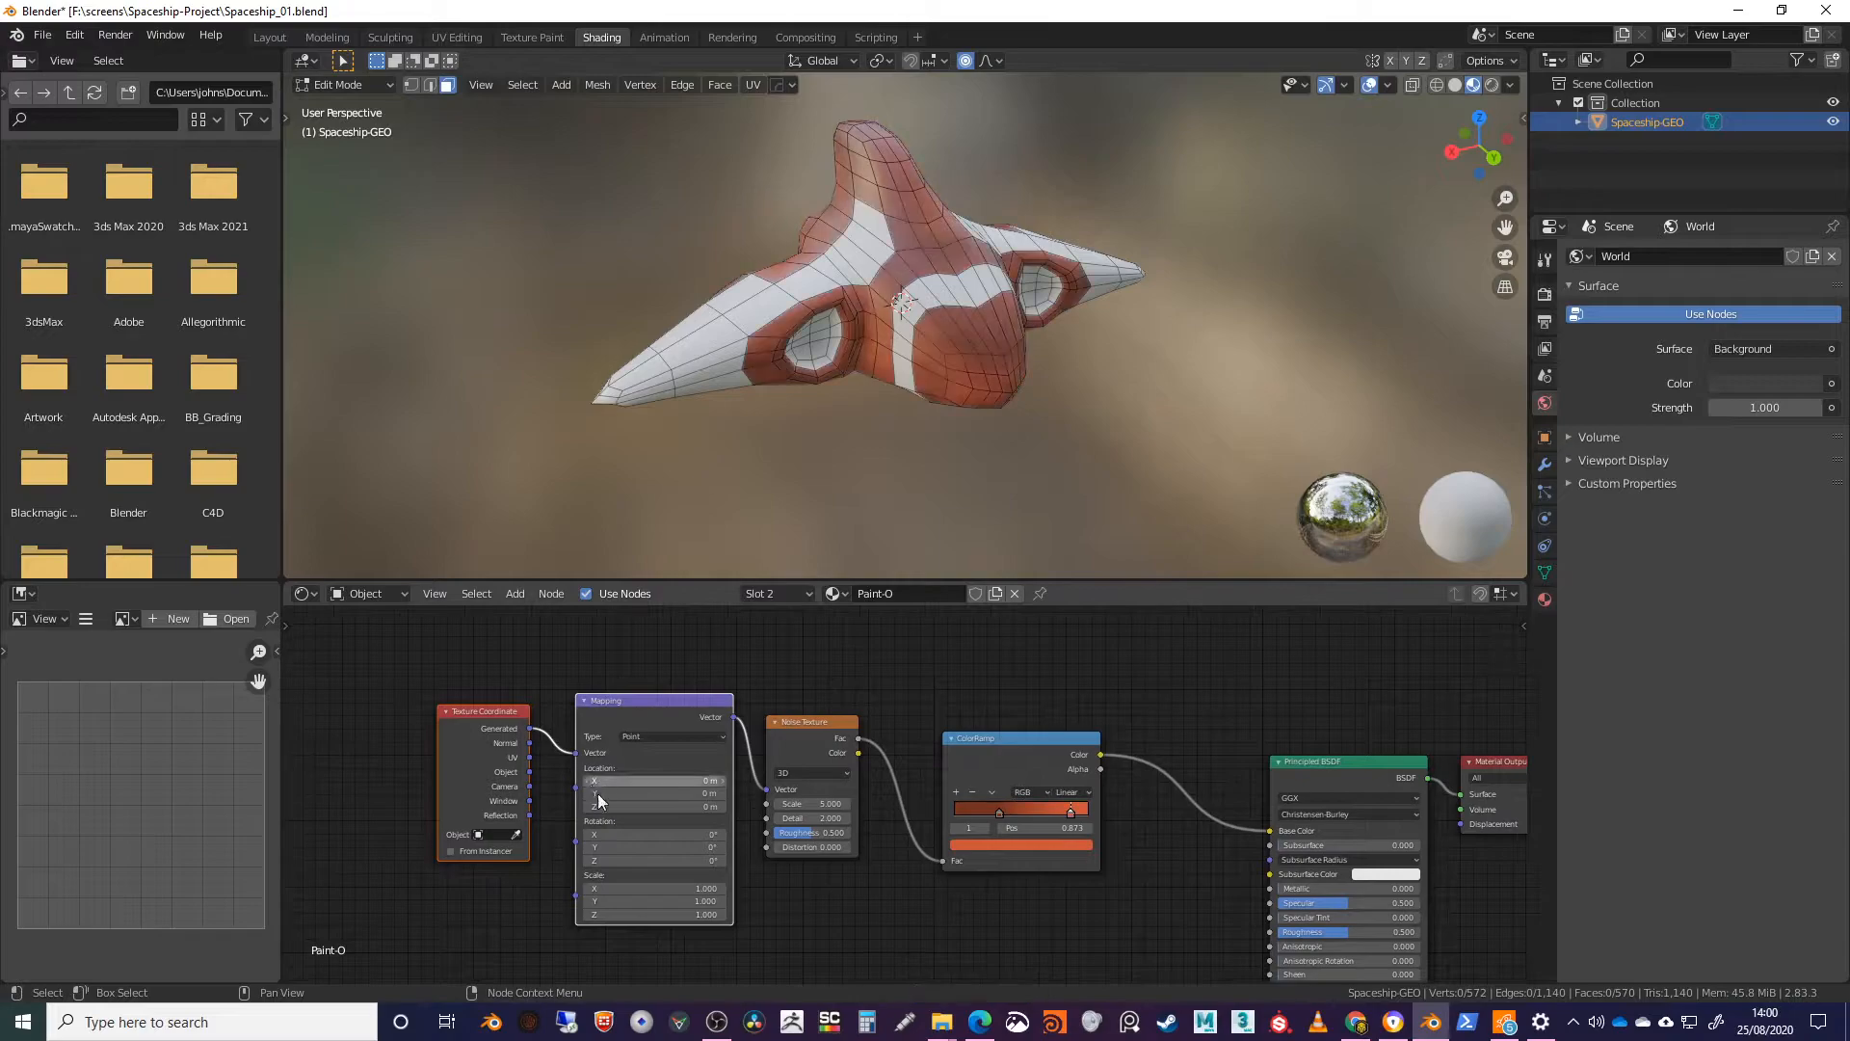
{"action": "left_click_drag", "start_coordinate": [531, 773], "coordinate": [576, 752]}
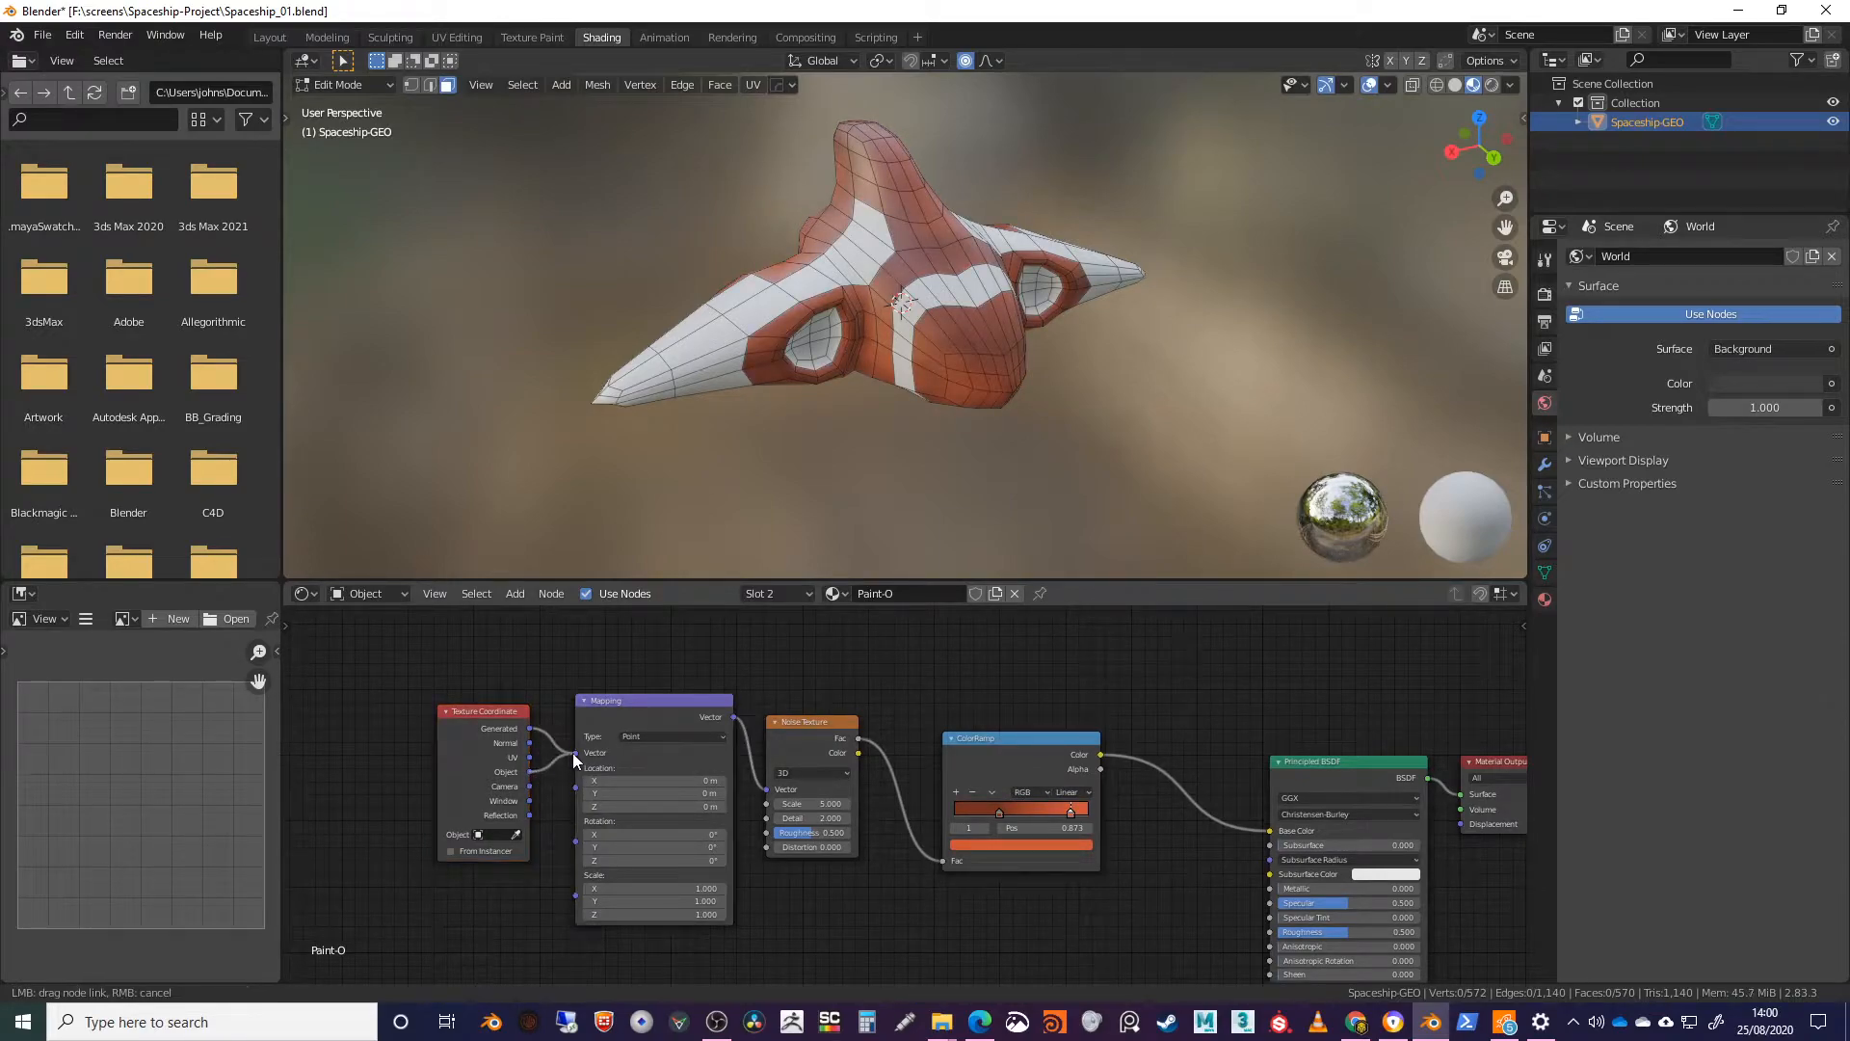
Step: Set the Noise Texture's Scale to 8.4 and Detail to 10.2 for the orange paint
{"action": "middle_click_drag", "start_coordinate": [1060, 359], "coordinate": [1009, 513]}
{"action": "middle_click_drag", "start_coordinate": [859, 345], "coordinate": [978, 491]}
{"action": "middle_click_drag", "start_coordinate": [894, 444], "coordinate": [1108, 501]}
{"action": "scroll", "coordinate": [925, 679], "scroll_direction": "up", "scroll_amount": 1}
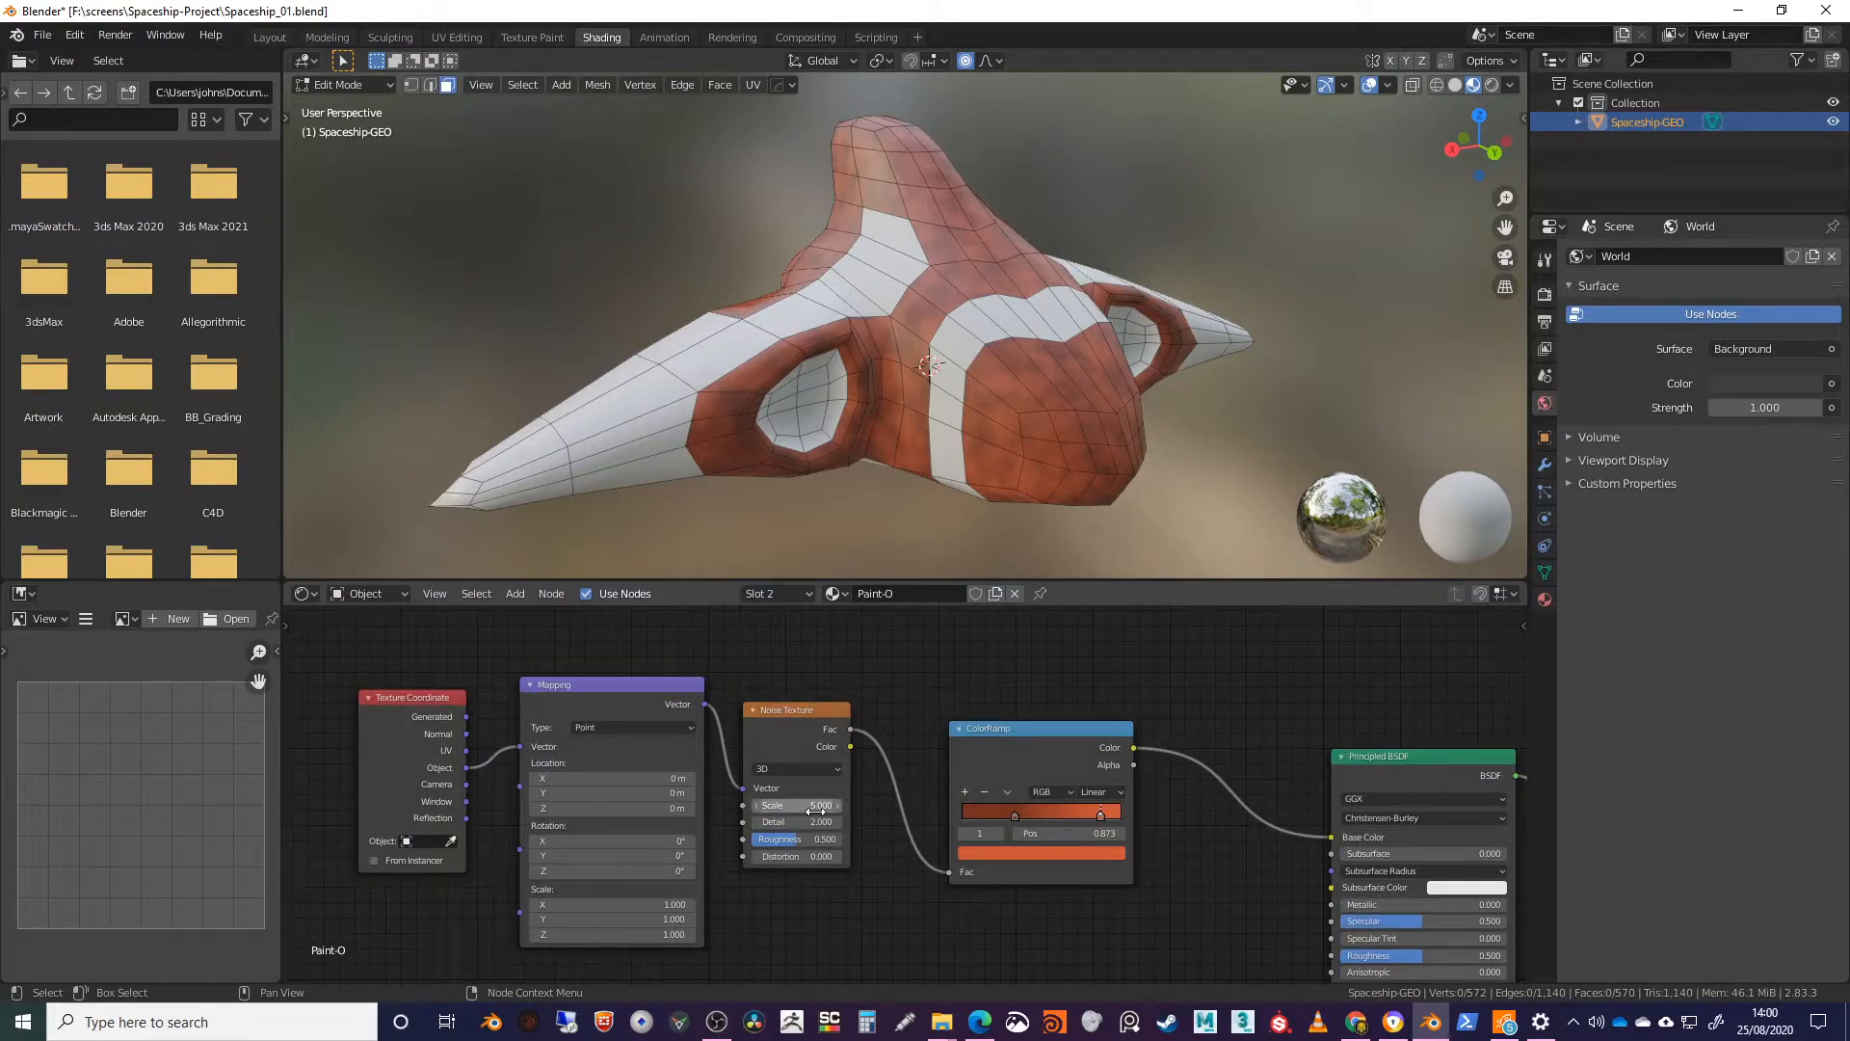
{"action": "mouse_move", "coordinate": [815, 808]}
{"action": "left_mouse_down"}
{"action": "mouse_move", "coordinate": [842, 808]}
{"action": "mouse_move", "coordinate": [806, 822]}
{"action": "left_mouse_up"}
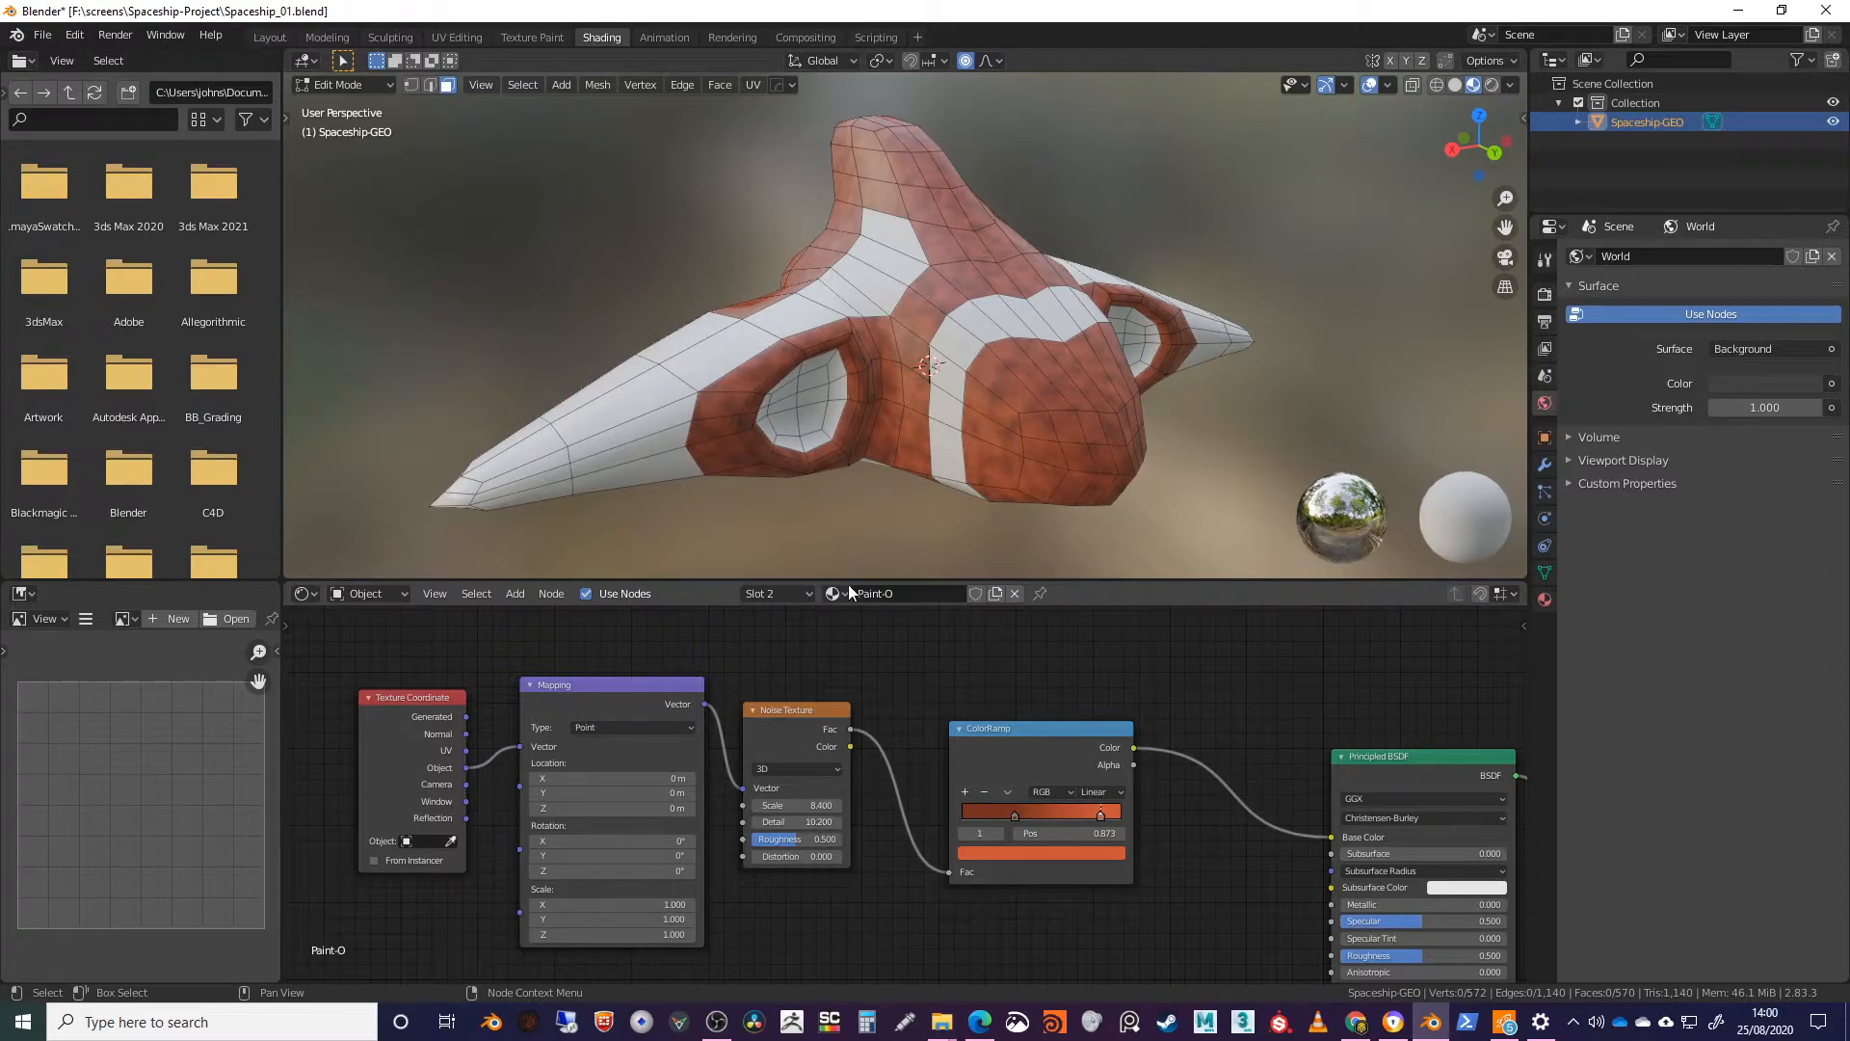
Step: Reduce the Noise Texture's Scale to 1.9 and check the orange paint from several angles
{"action": "scroll", "coordinate": [891, 518], "scroll_direction": "up", "scroll_amount": 4}
{"action": "middle_click_drag", "start_coordinate": [913, 527], "coordinate": [782, 434], "text": "shift"}
{"action": "left_click_drag", "start_coordinate": [839, 767], "coordinate": [745, 803]}
{"action": "scroll", "coordinate": [1090, 429], "scroll_direction": "down", "scroll_amount": 5}
{"action": "middle_click_drag", "start_coordinate": [1089, 430], "coordinate": [912, 421]}
{"action": "scroll", "coordinate": [948, 360], "scroll_direction": "up", "scroll_amount": 2}
{"action": "middle_click_drag", "start_coordinate": [948, 359], "coordinate": [1285, 405]}
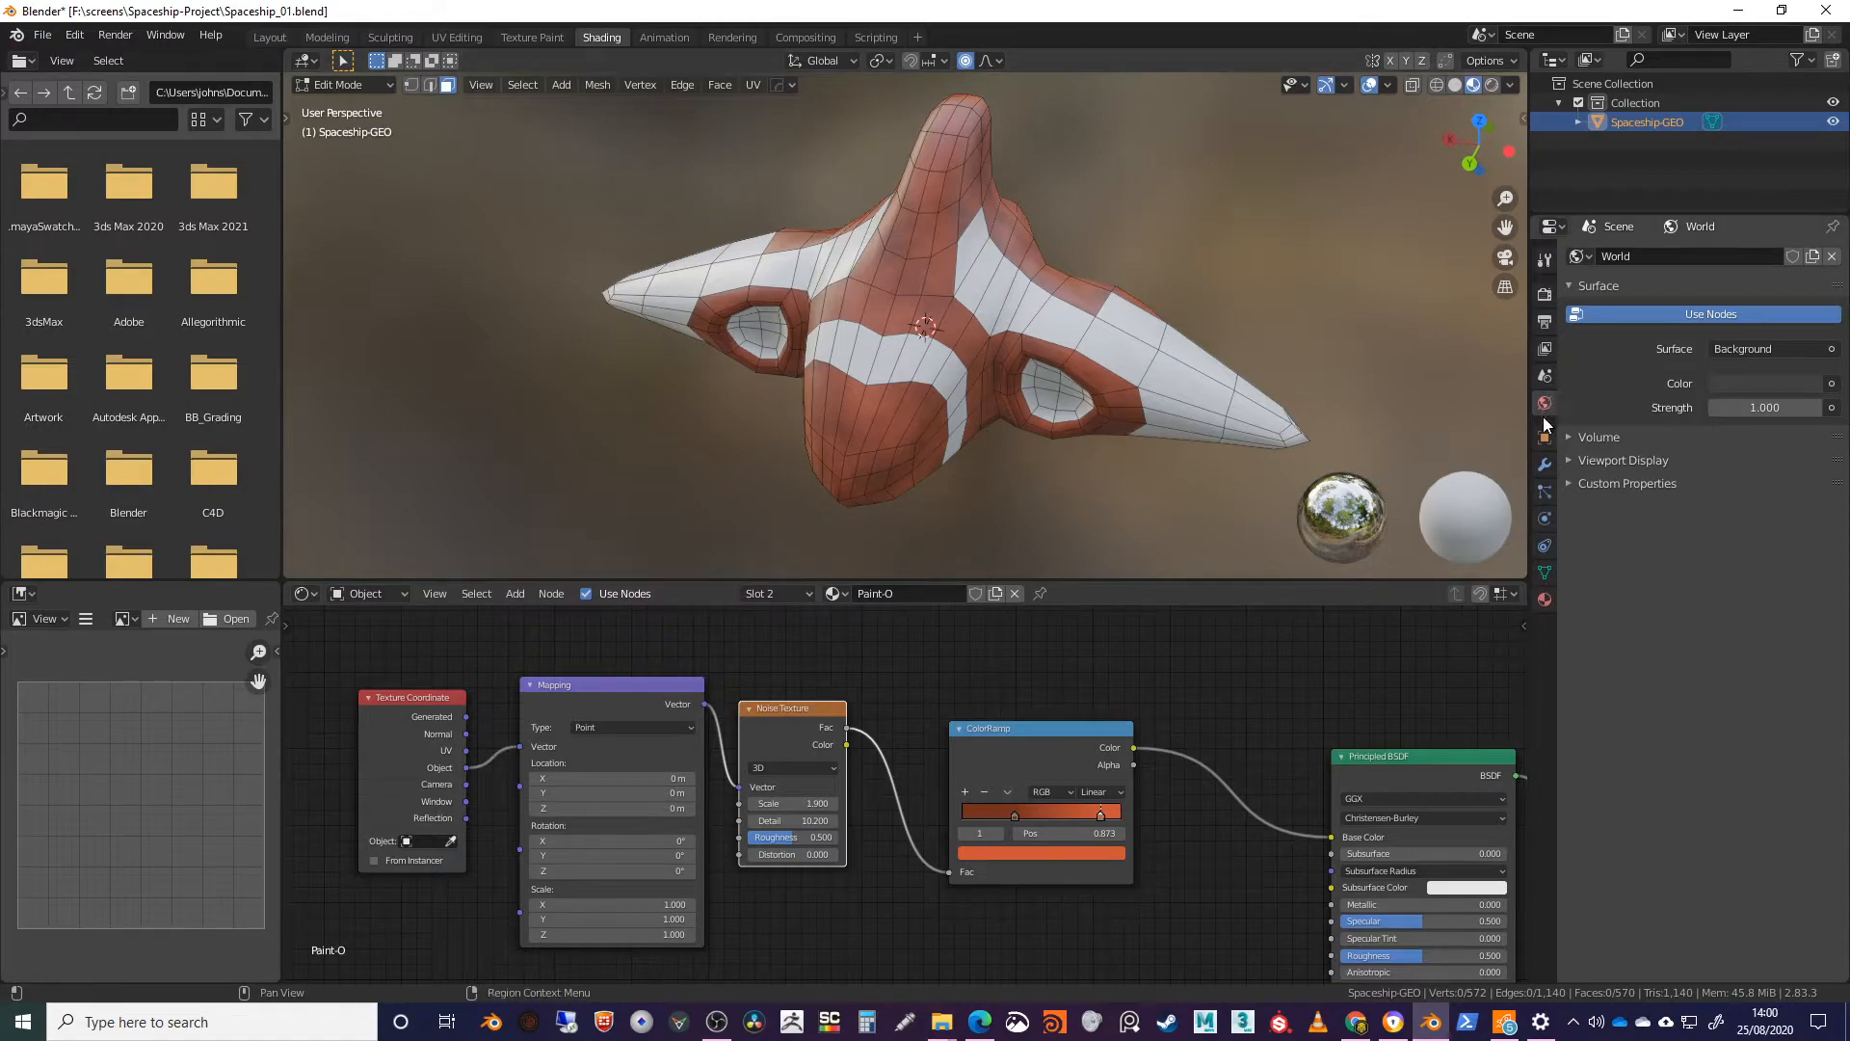
Step: Select the white material in the spaceship's first slot to show its shader nodes
{"action": "left_click", "coordinate": [1545, 600]}
{"action": "left_click", "coordinate": [1611, 261]}
{"action": "middle_click_drag", "start_coordinate": [1115, 716], "coordinate": [932, 976]}
{"action": "key", "text": "shift+a"}
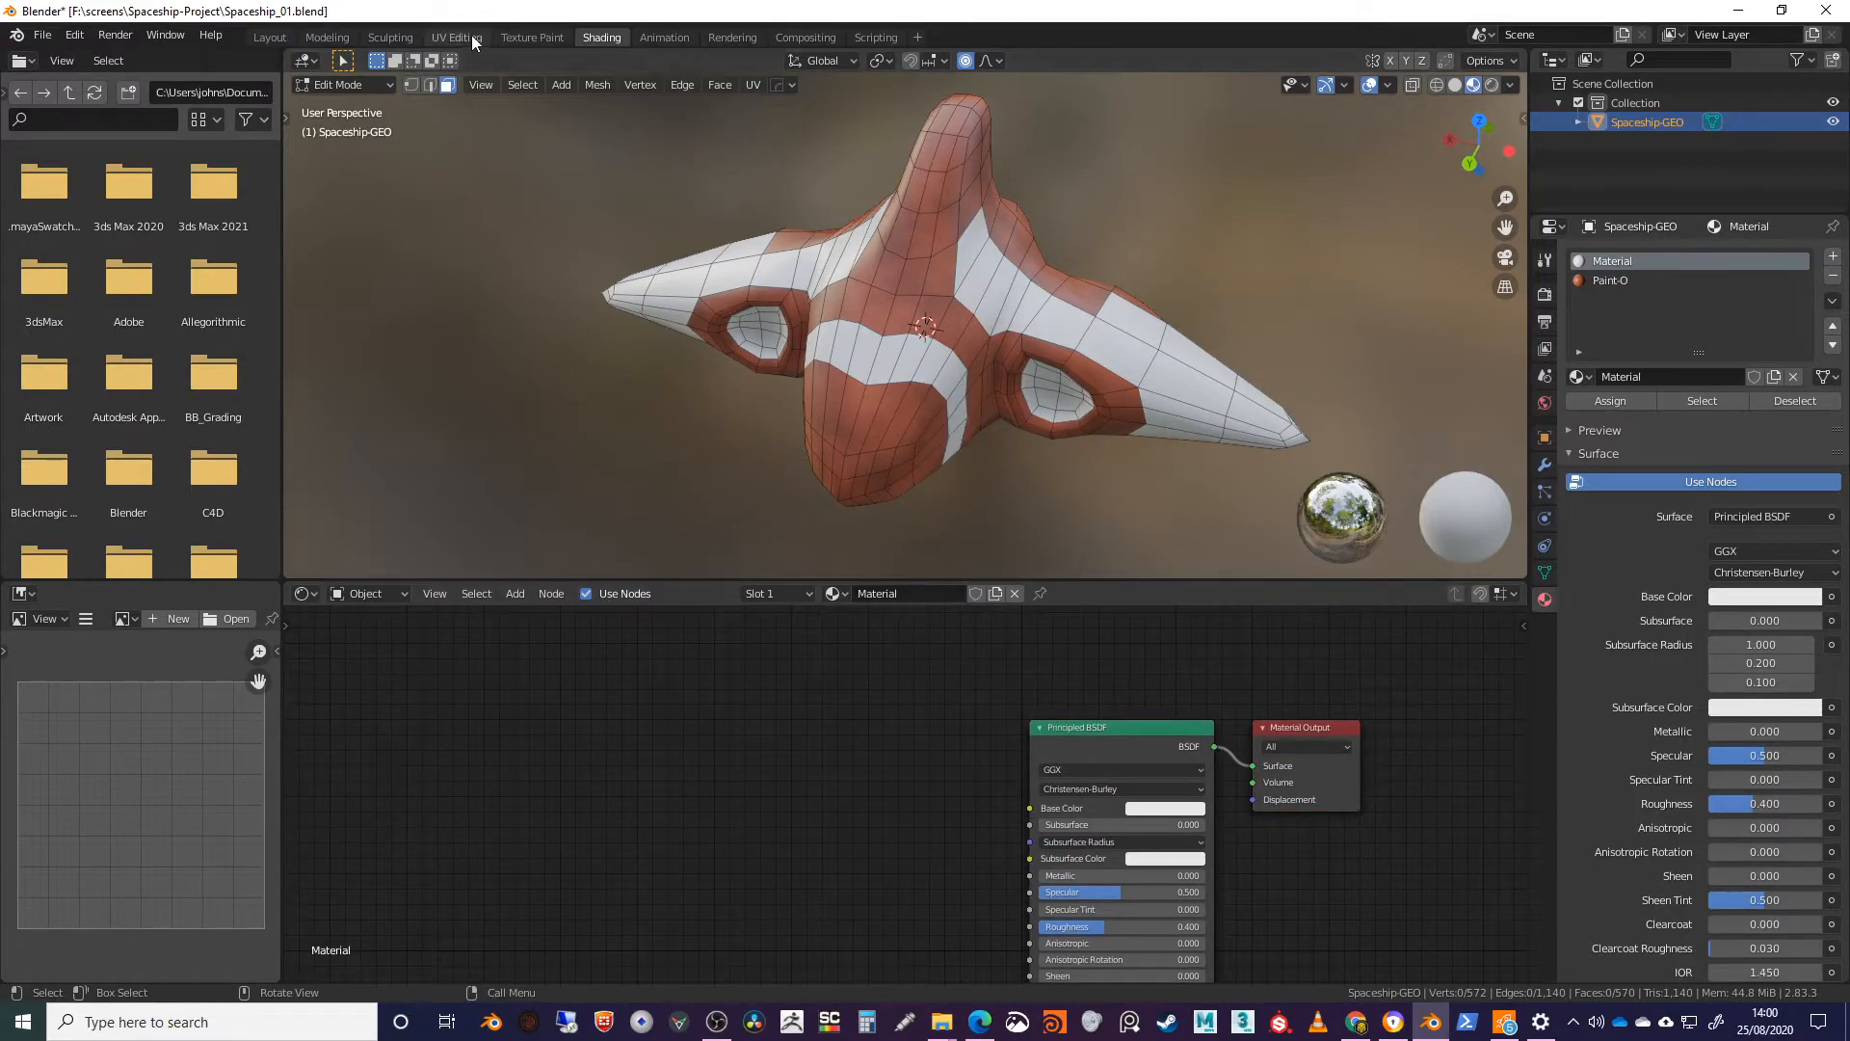
Step: Return to the Layout workspace and sample the beige hull colour from Capture-2.png as the white material's Base Color
{"action": "left_click", "coordinate": [390, 37]}
{"action": "left_click", "coordinate": [326, 37]}
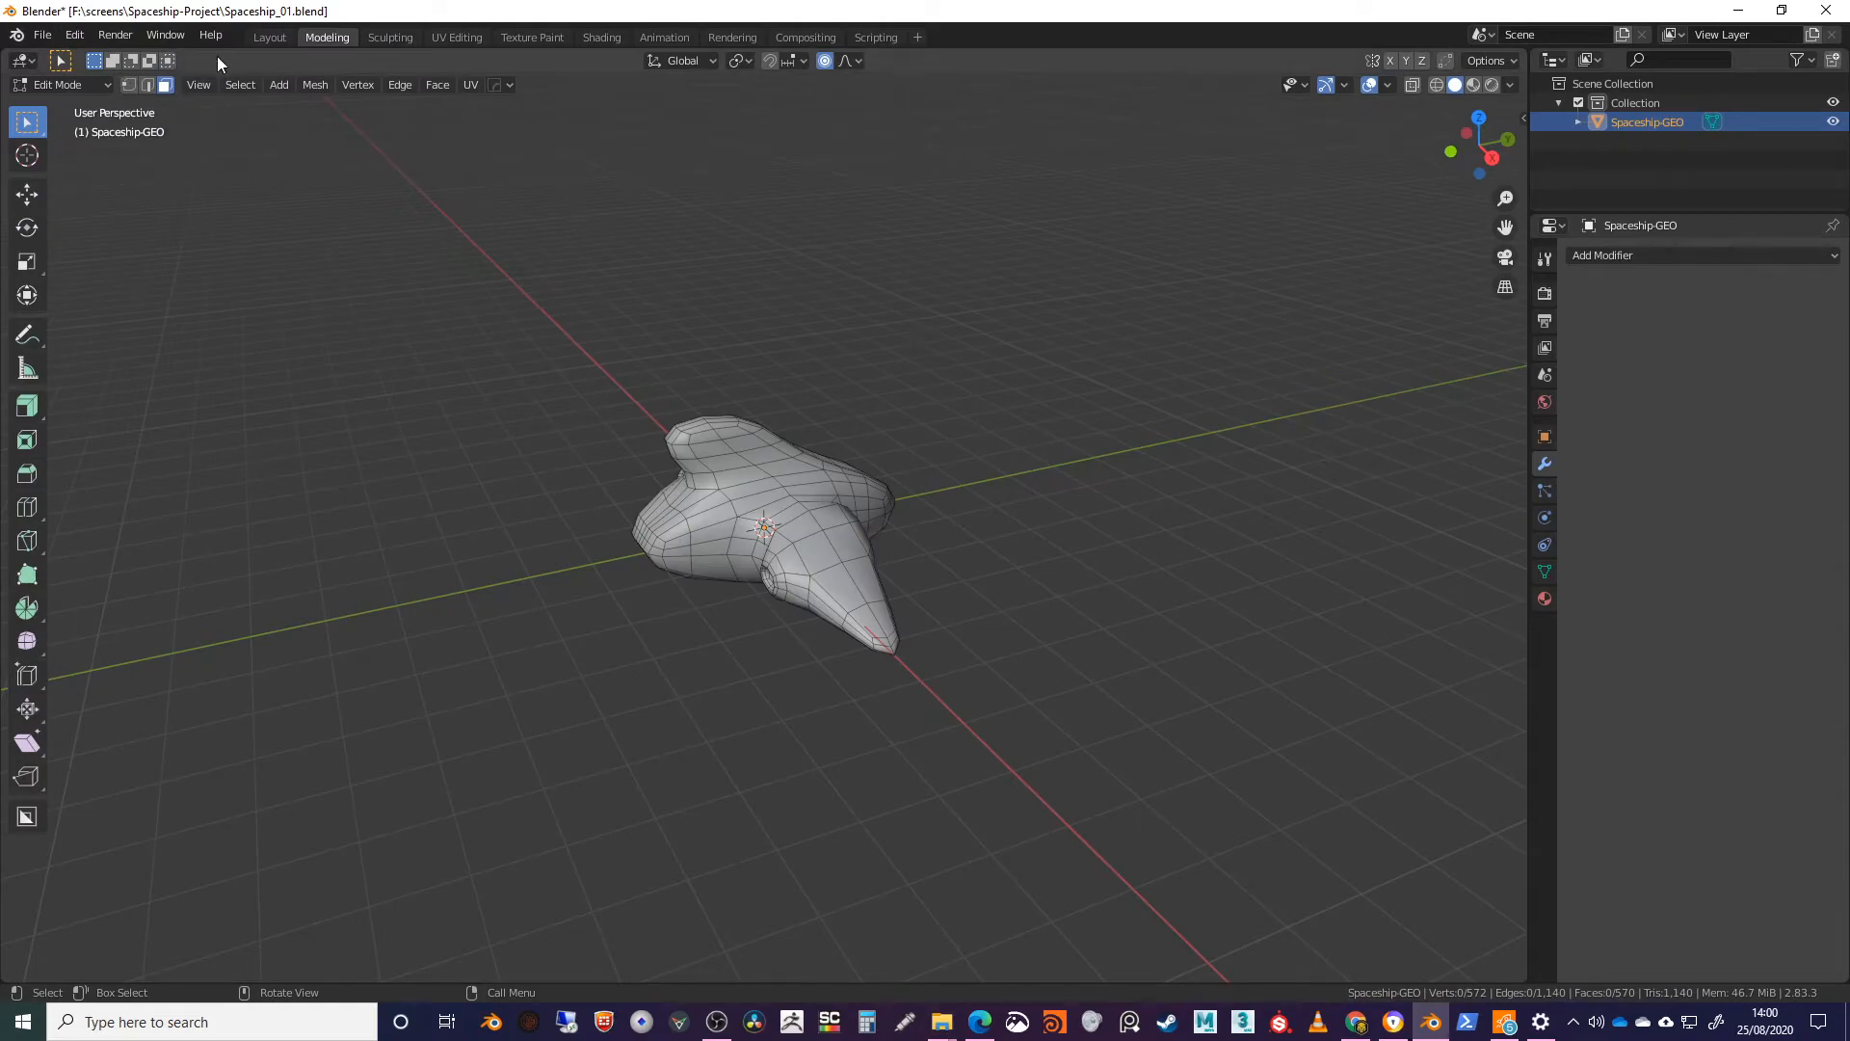
{"action": "left_click", "coordinate": [269, 38]}
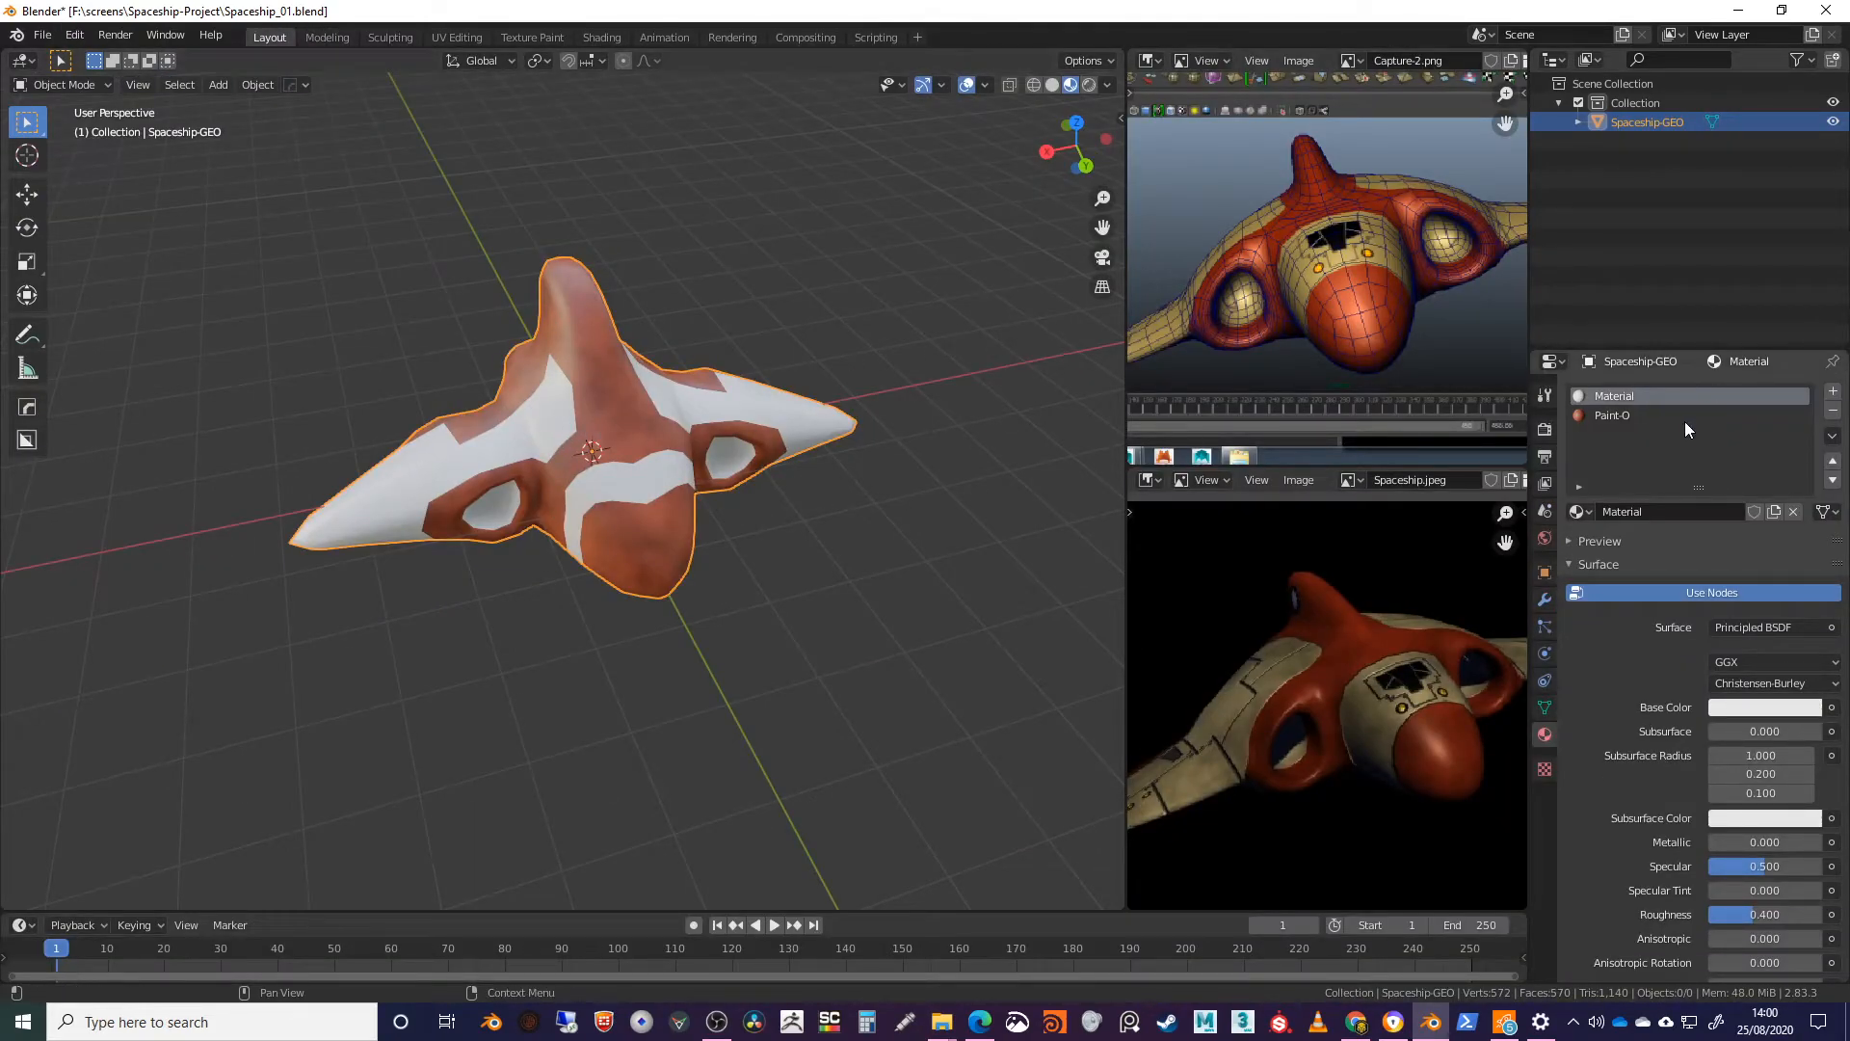
{"action": "left_click", "coordinate": [1717, 714]}
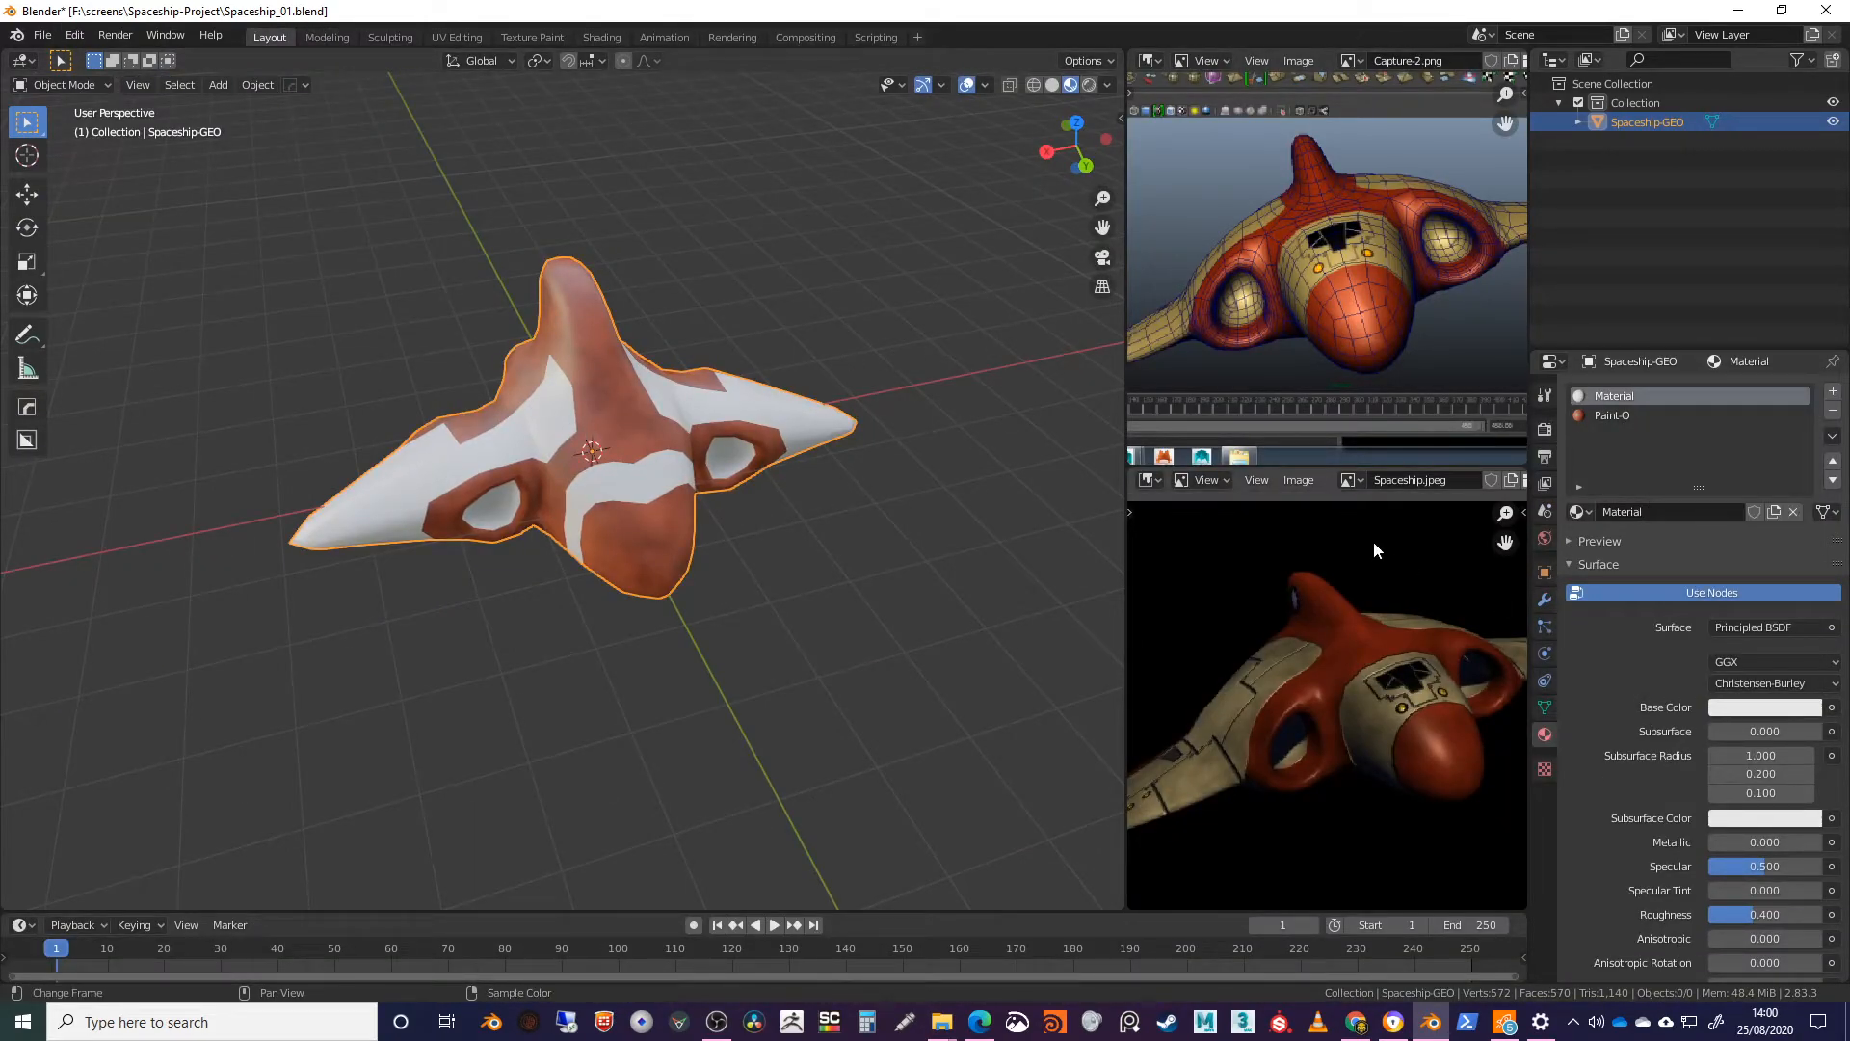
{"action": "left_click", "coordinate": [1799, 715]}
{"action": "left_click", "coordinate": [1804, 623]}
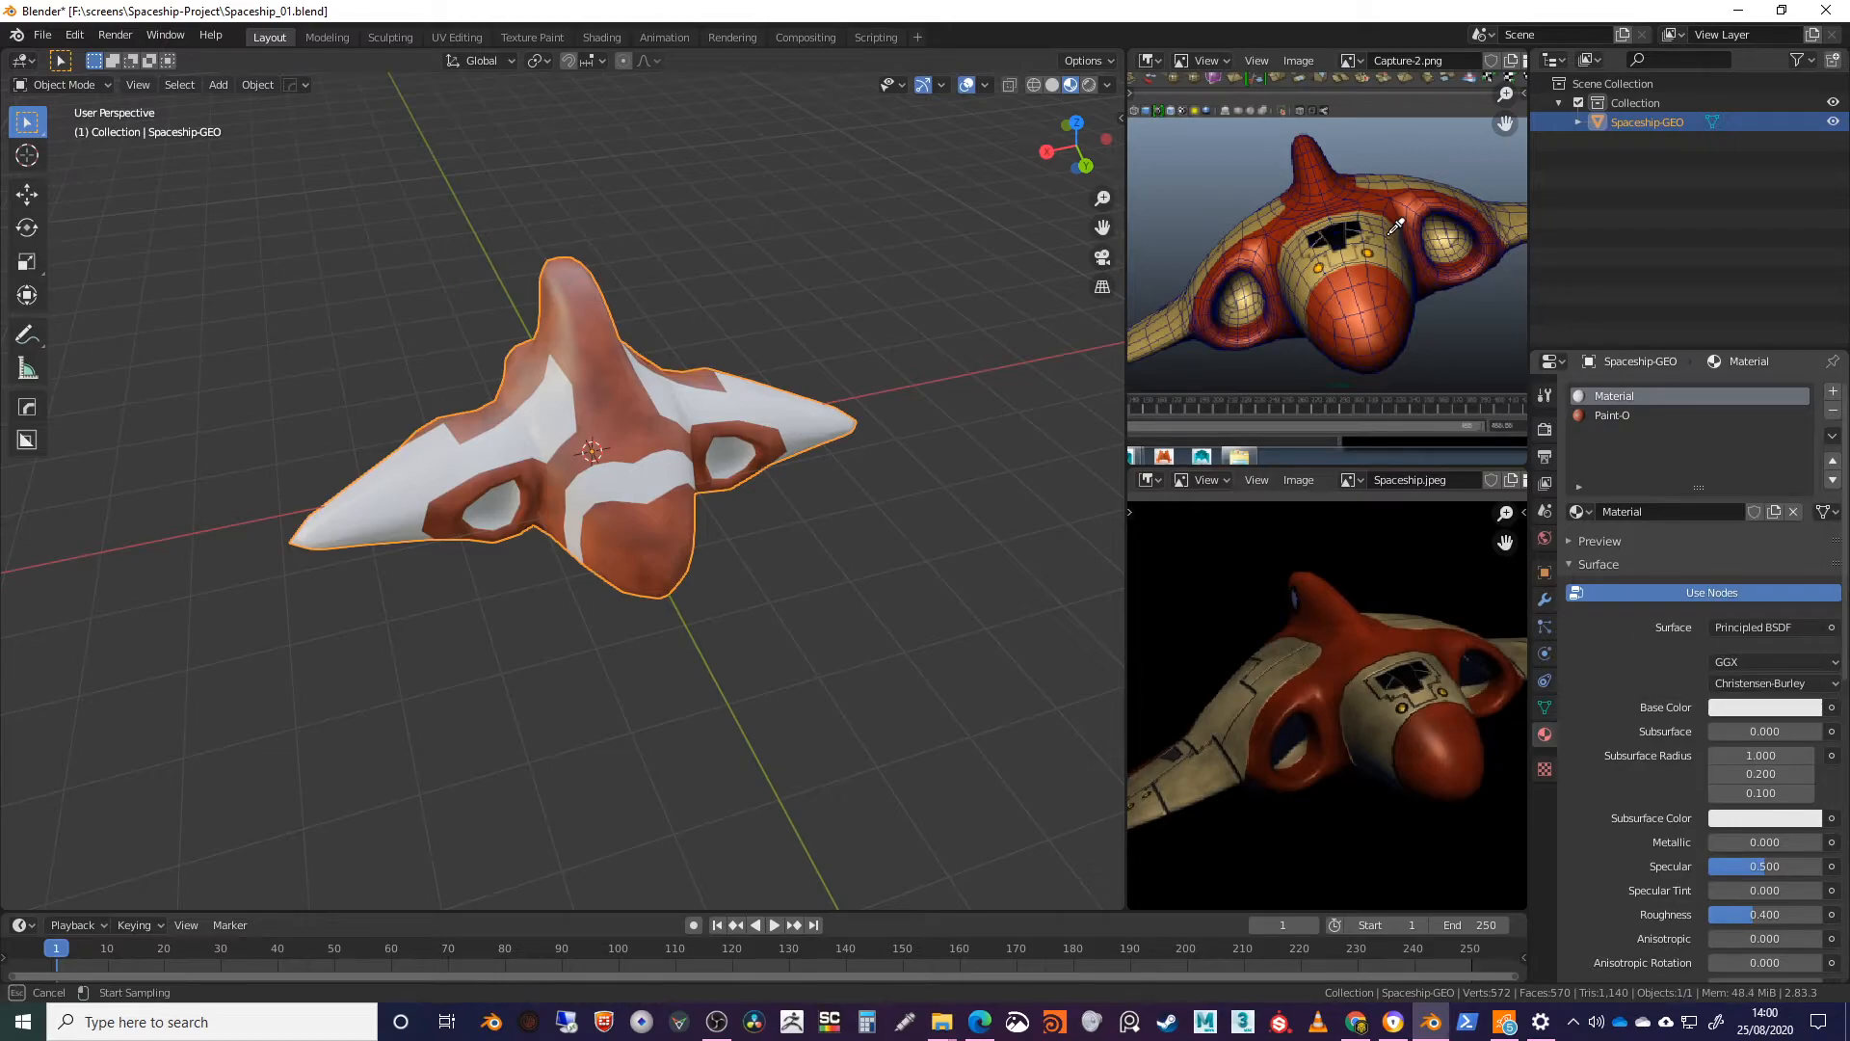
{"action": "left_click", "coordinate": [1390, 247]}
{"action": "middle_click_drag", "start_coordinate": [814, 343], "coordinate": [809, 473]}
{"action": "scroll", "coordinate": [809, 472], "scroll_direction": "up", "scroll_amount": 3}
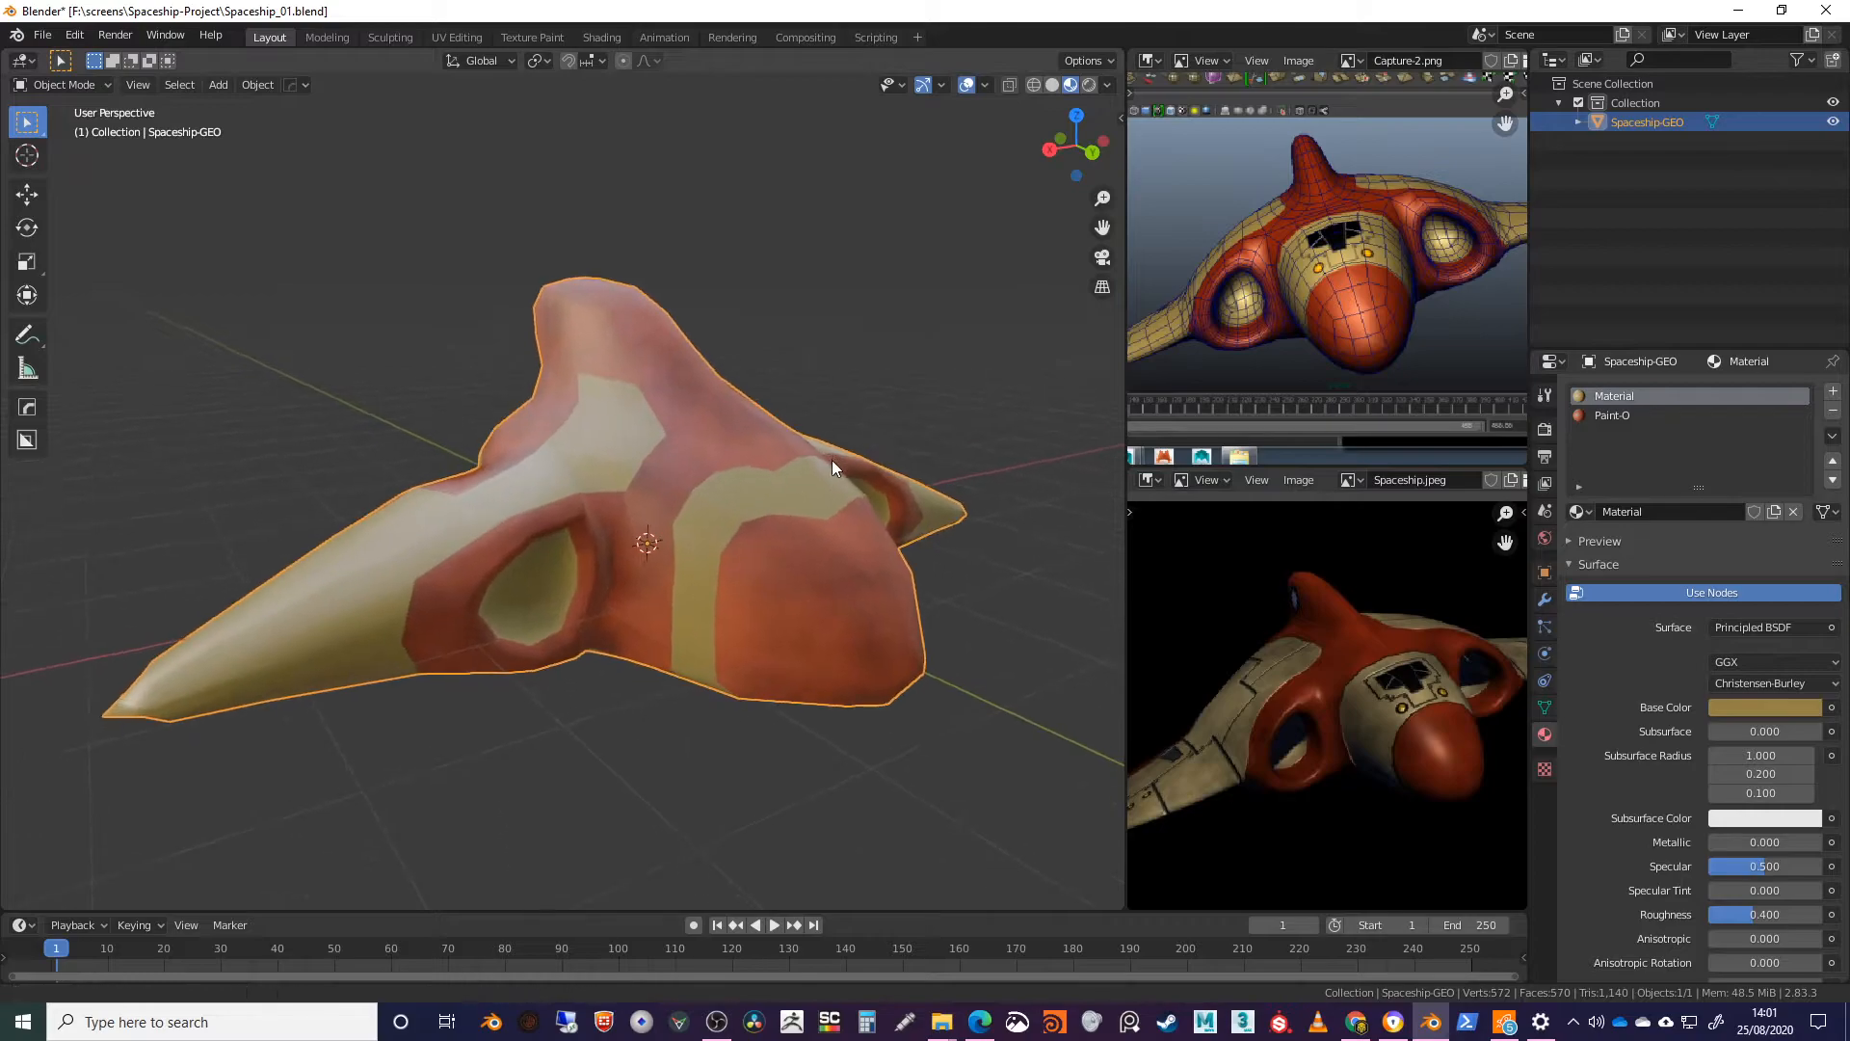
Step: Return to the Shading workspace and add a ColorRamp node ahead of the beige material's Principled BSDF
{"action": "left_click", "coordinate": [590, 36]}
{"action": "key", "text": "shift+a"}
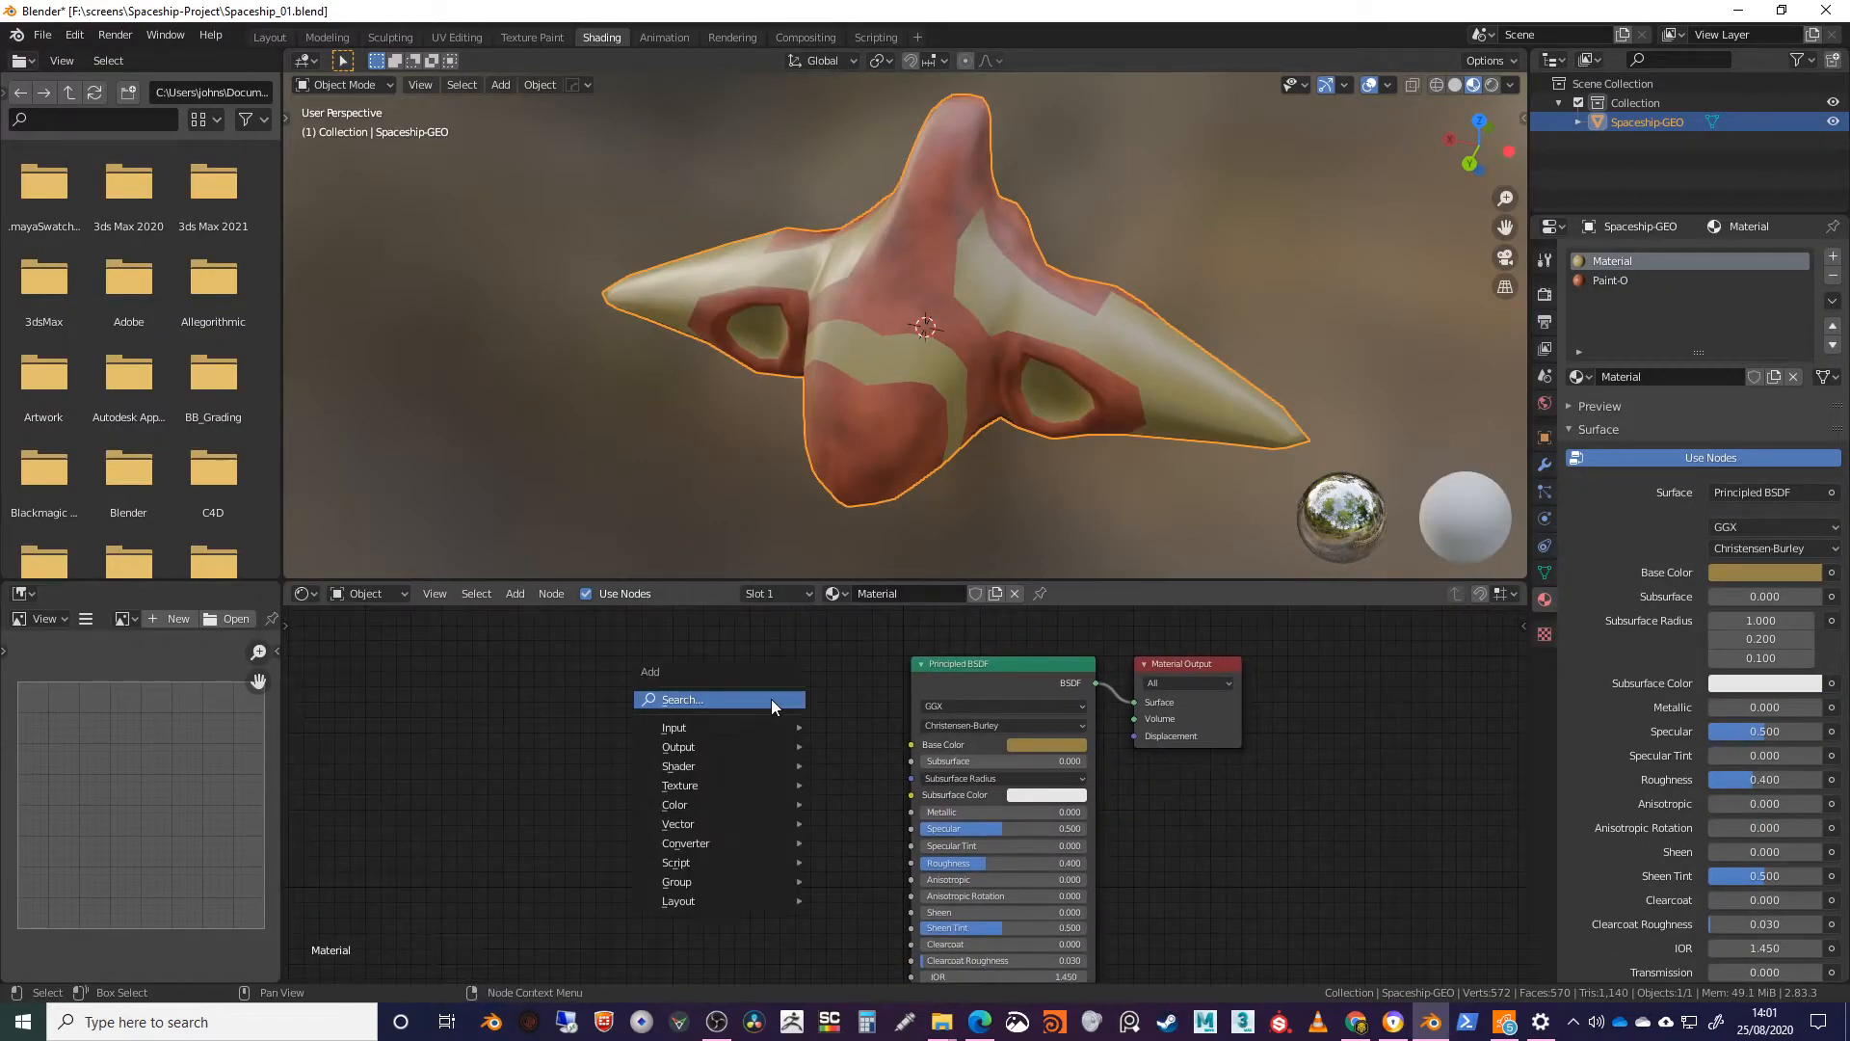
{"action": "left_click", "coordinate": [755, 701]}
{"action": "type", "text": "color ramp"}
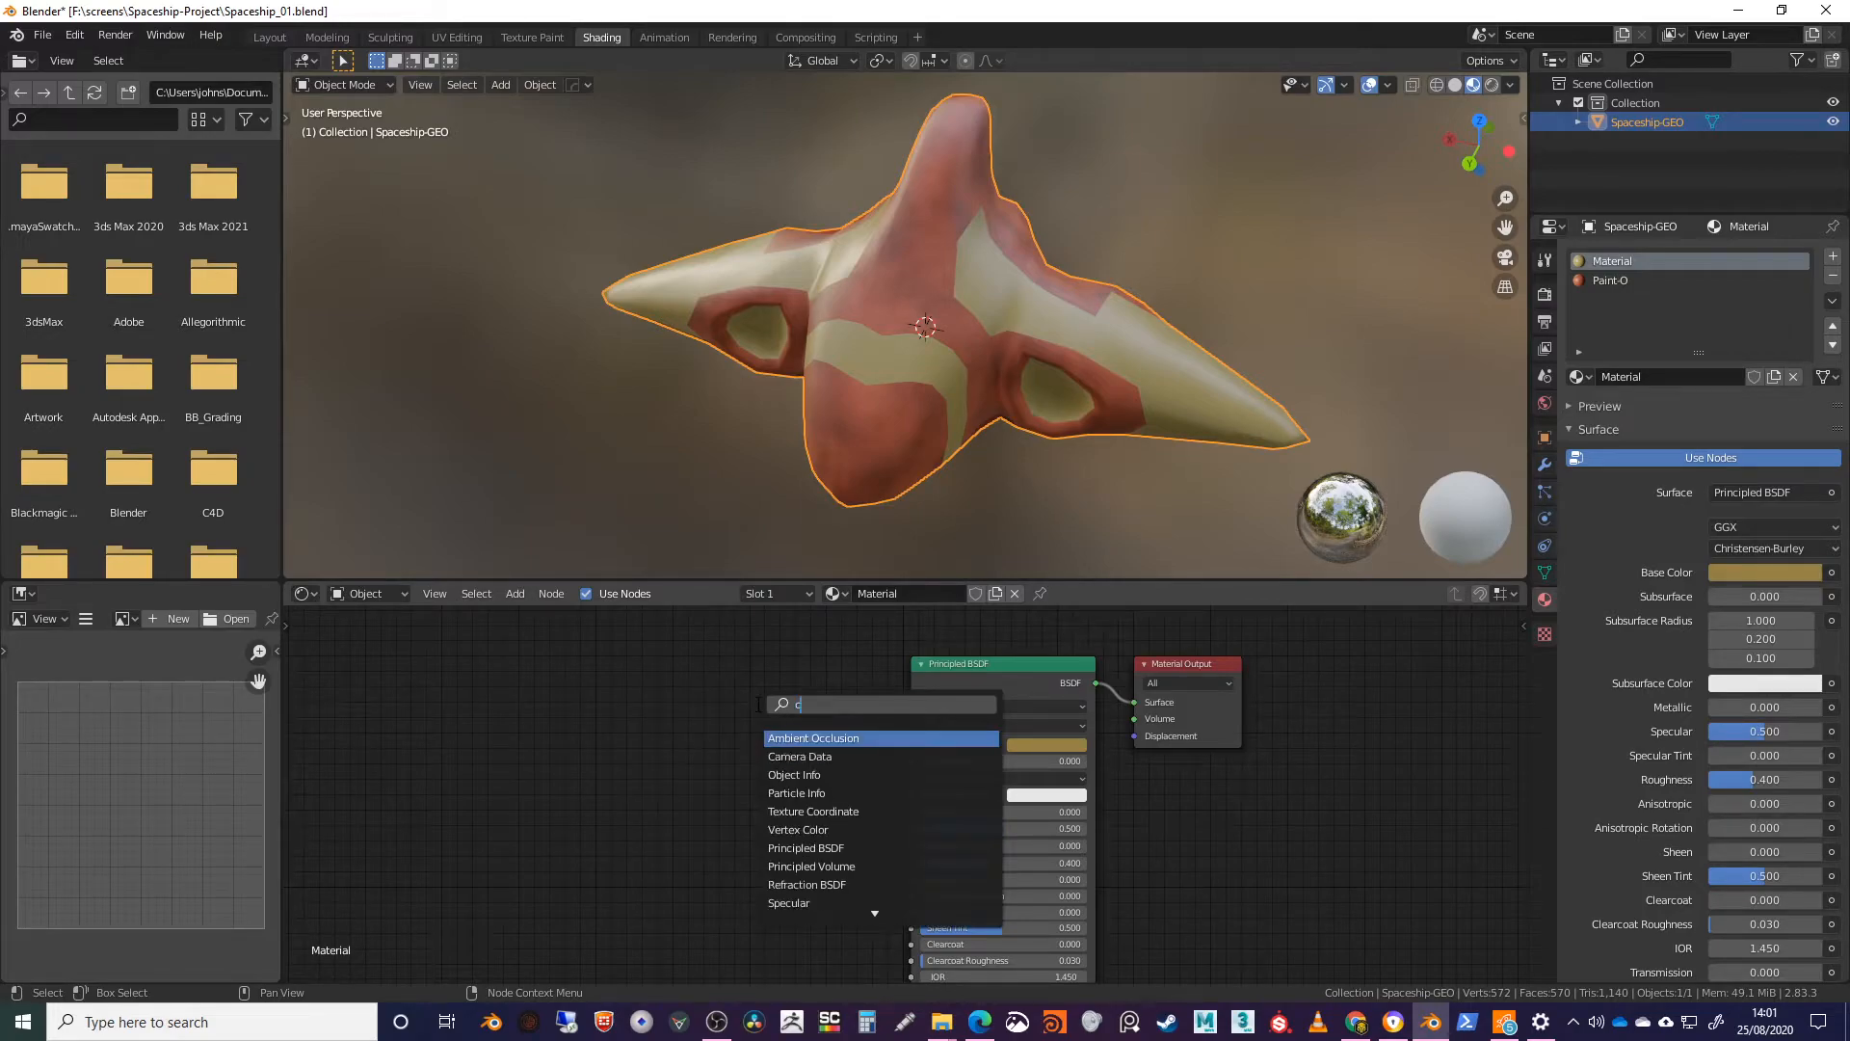
{"action": "key", "text": "Return"}
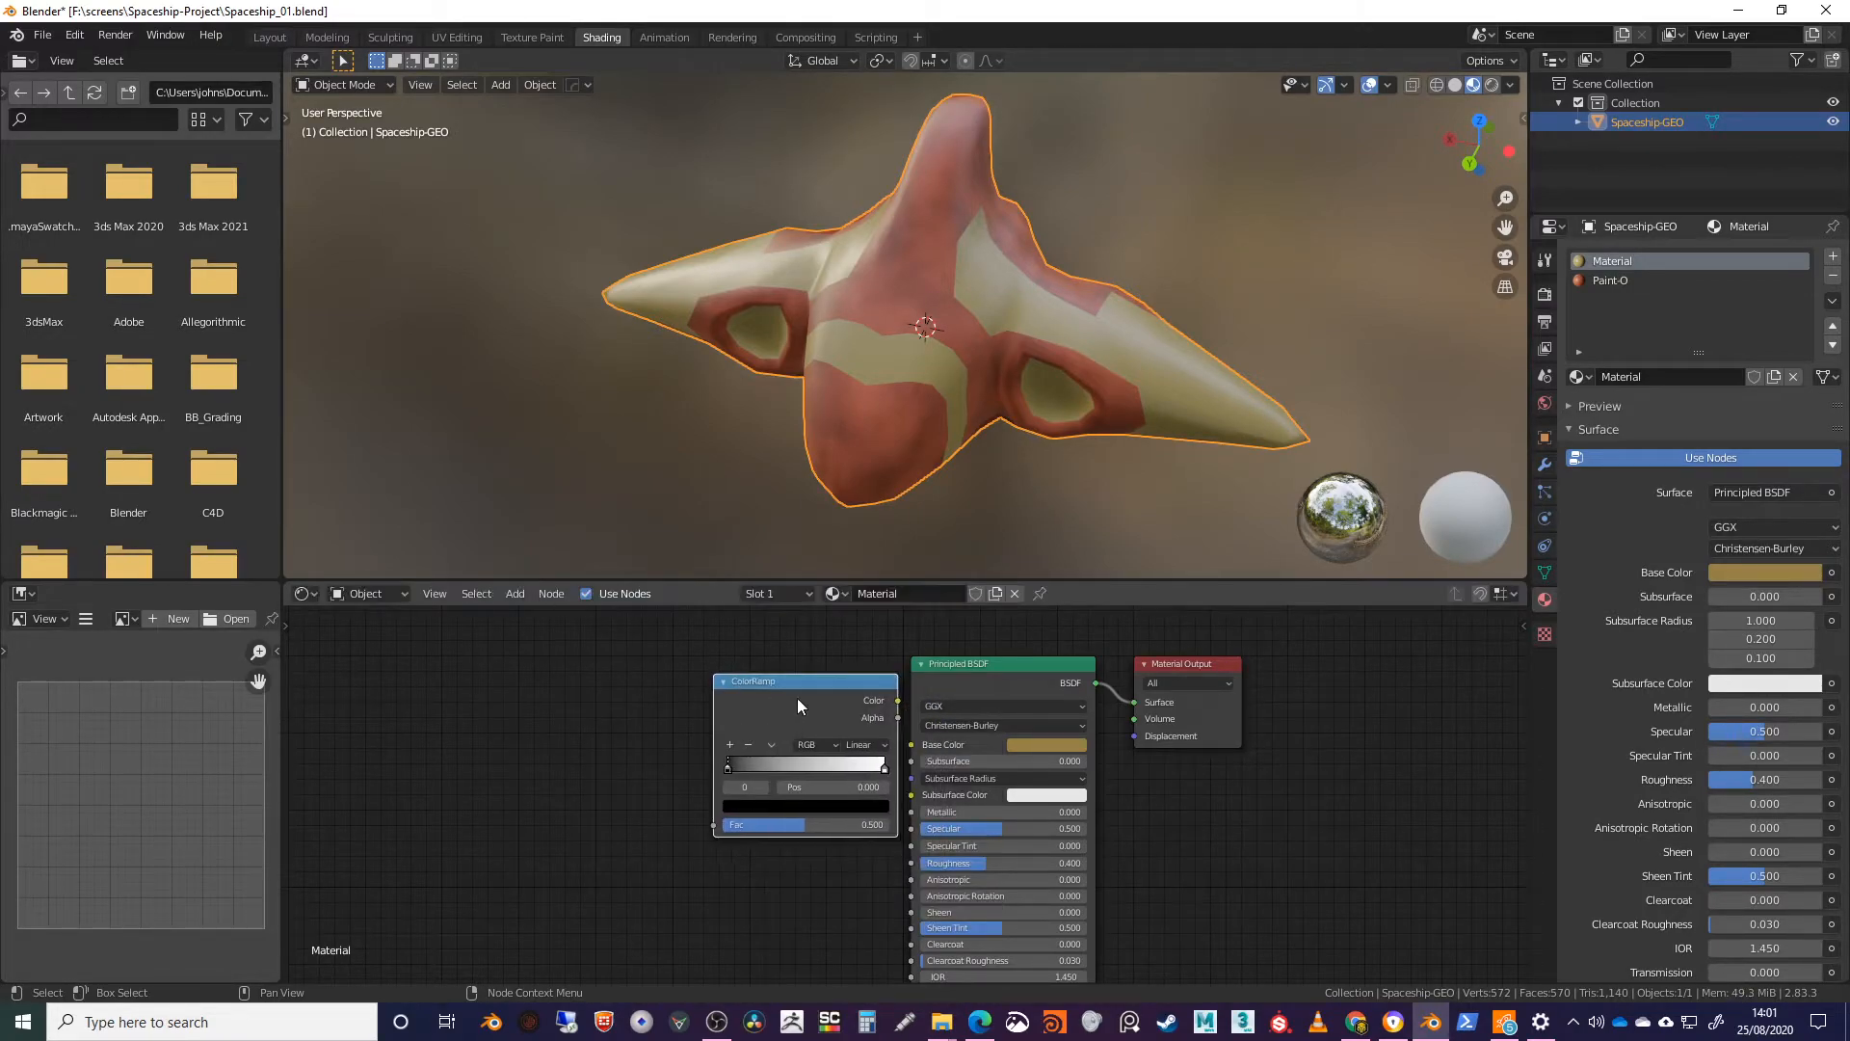
{"action": "left_click", "coordinate": [625, 680]}
Step: Copy the beige Base Color hex 958146 to the new ramp's white stop
{"action": "left_click", "coordinate": [1020, 744]}
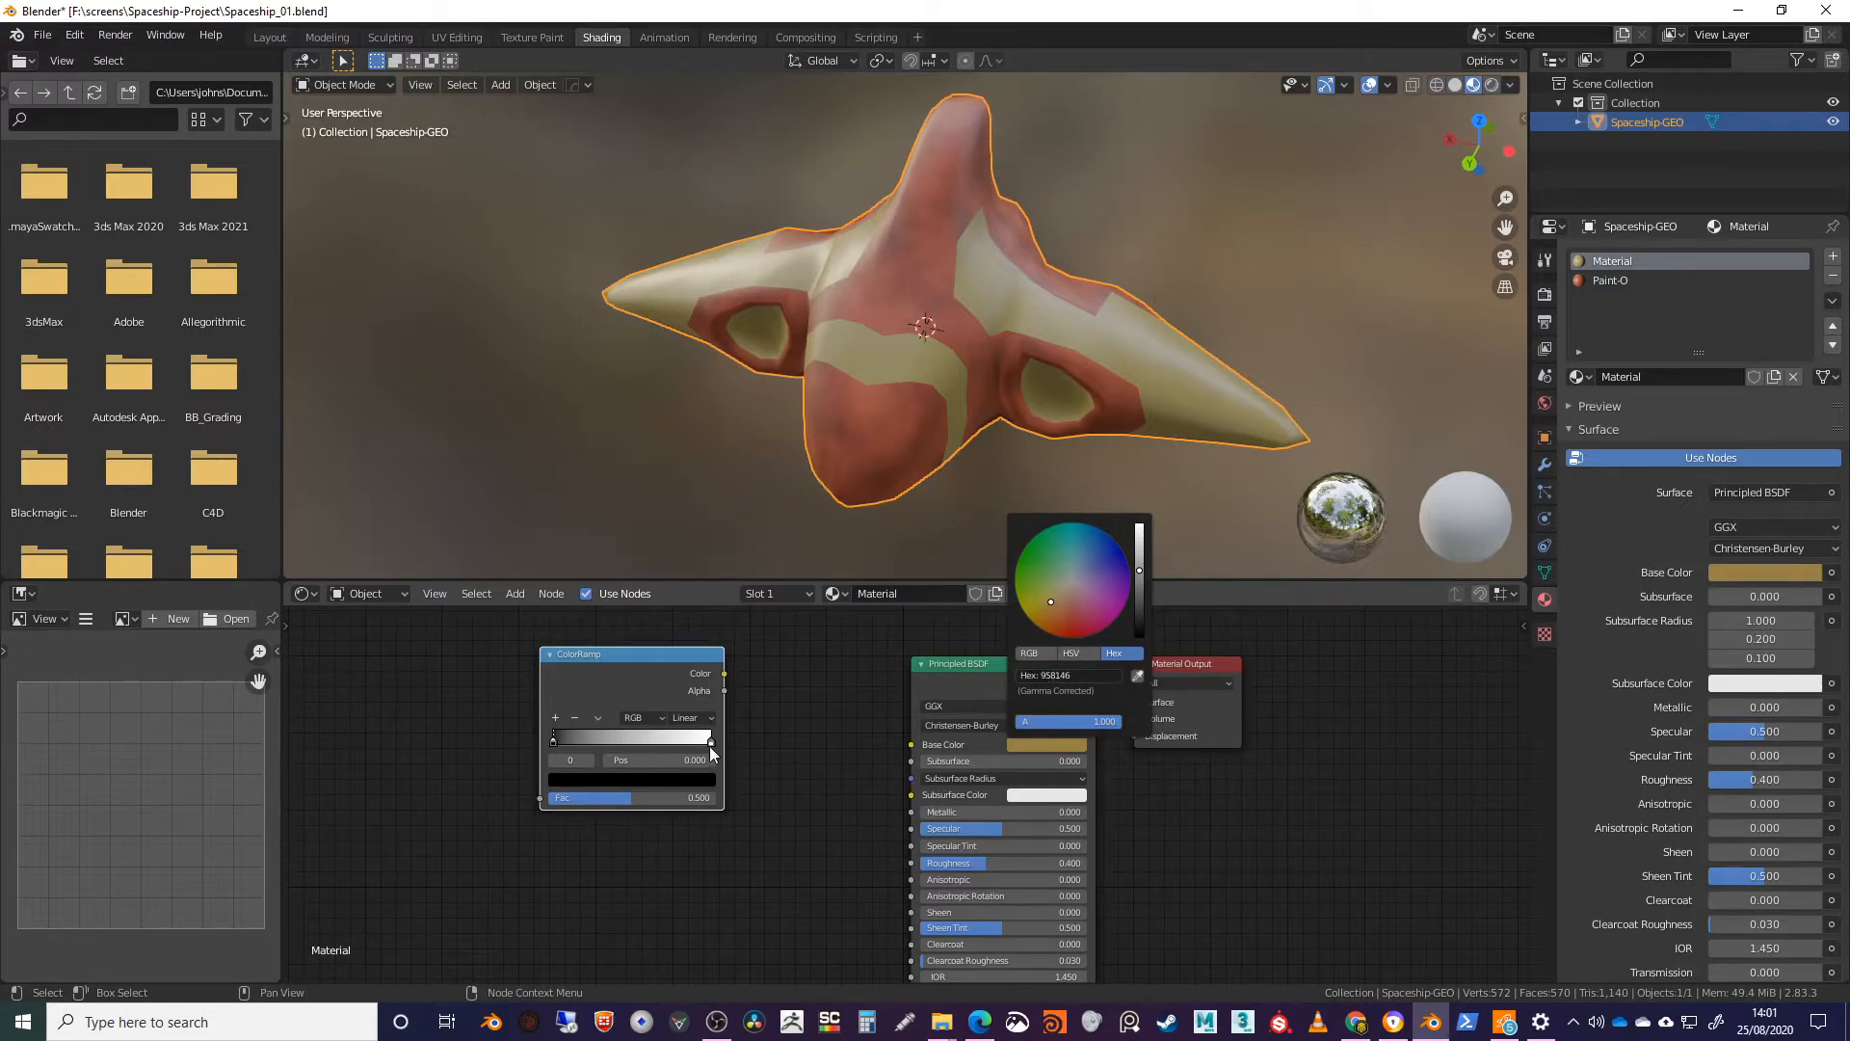
{"action": "key", "text": "Return"}
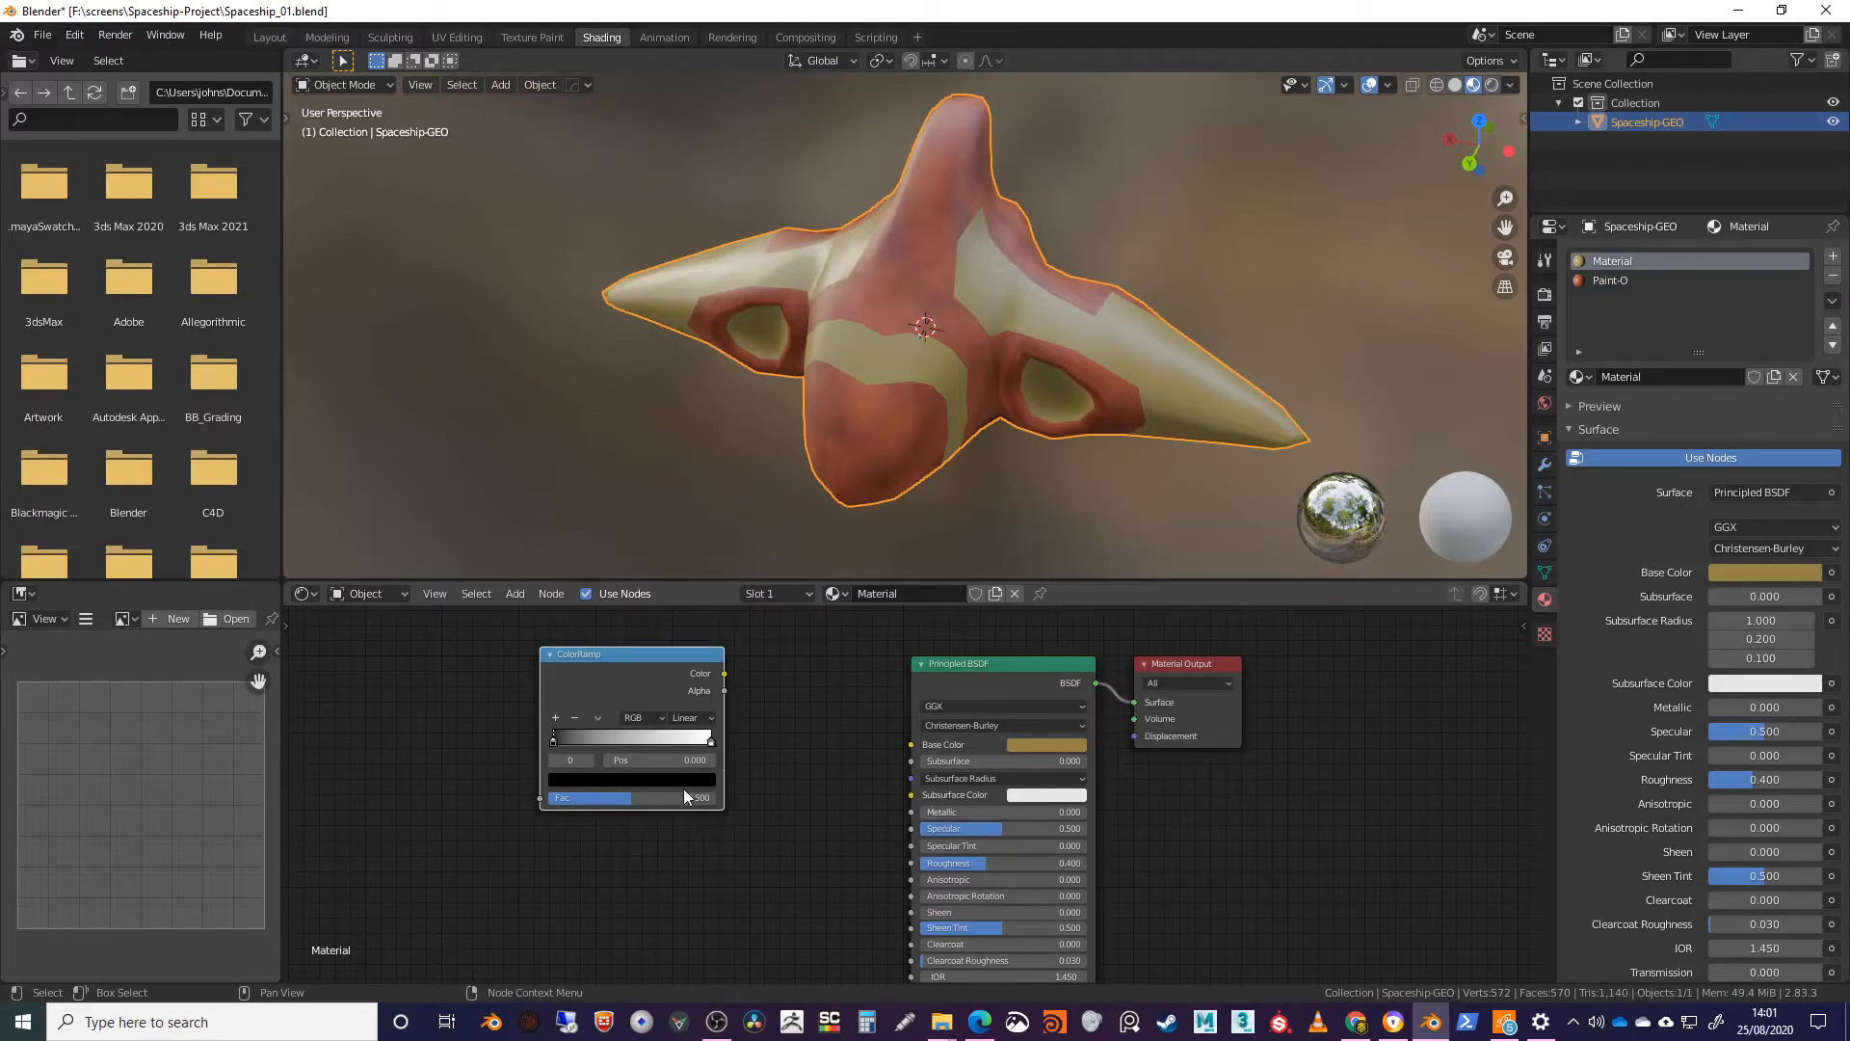
{"action": "left_click", "coordinate": [711, 741]}
{"action": "left_click", "coordinate": [631, 778]}
{"action": "left_click", "coordinate": [619, 712]}
{"action": "type", "text": "958146"}
{"action": "key", "text": "Return"}
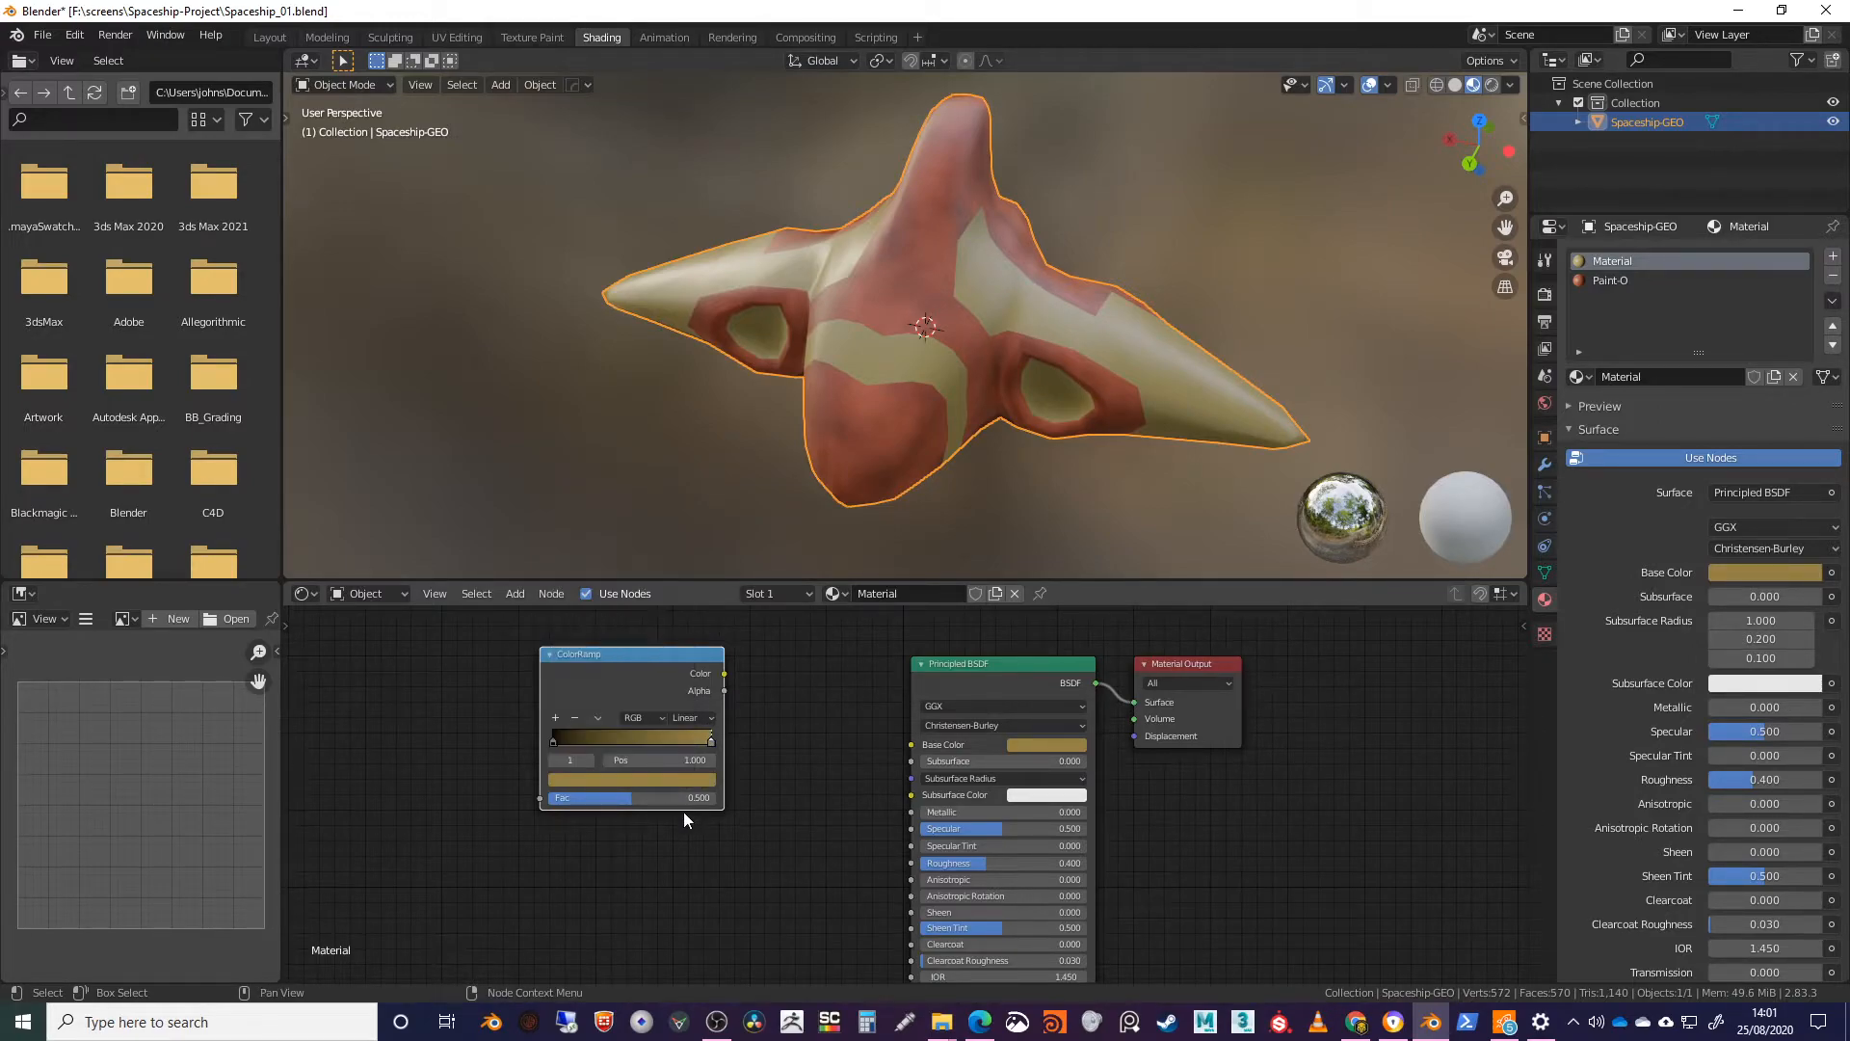
Step: Set the ramp's black stop to 958146, darken it to brown 5D3C13, and connect the ramp's Color output to Base Color
{"action": "left_click", "coordinate": [553, 742]}
{"action": "left_click", "coordinate": [588, 779]}
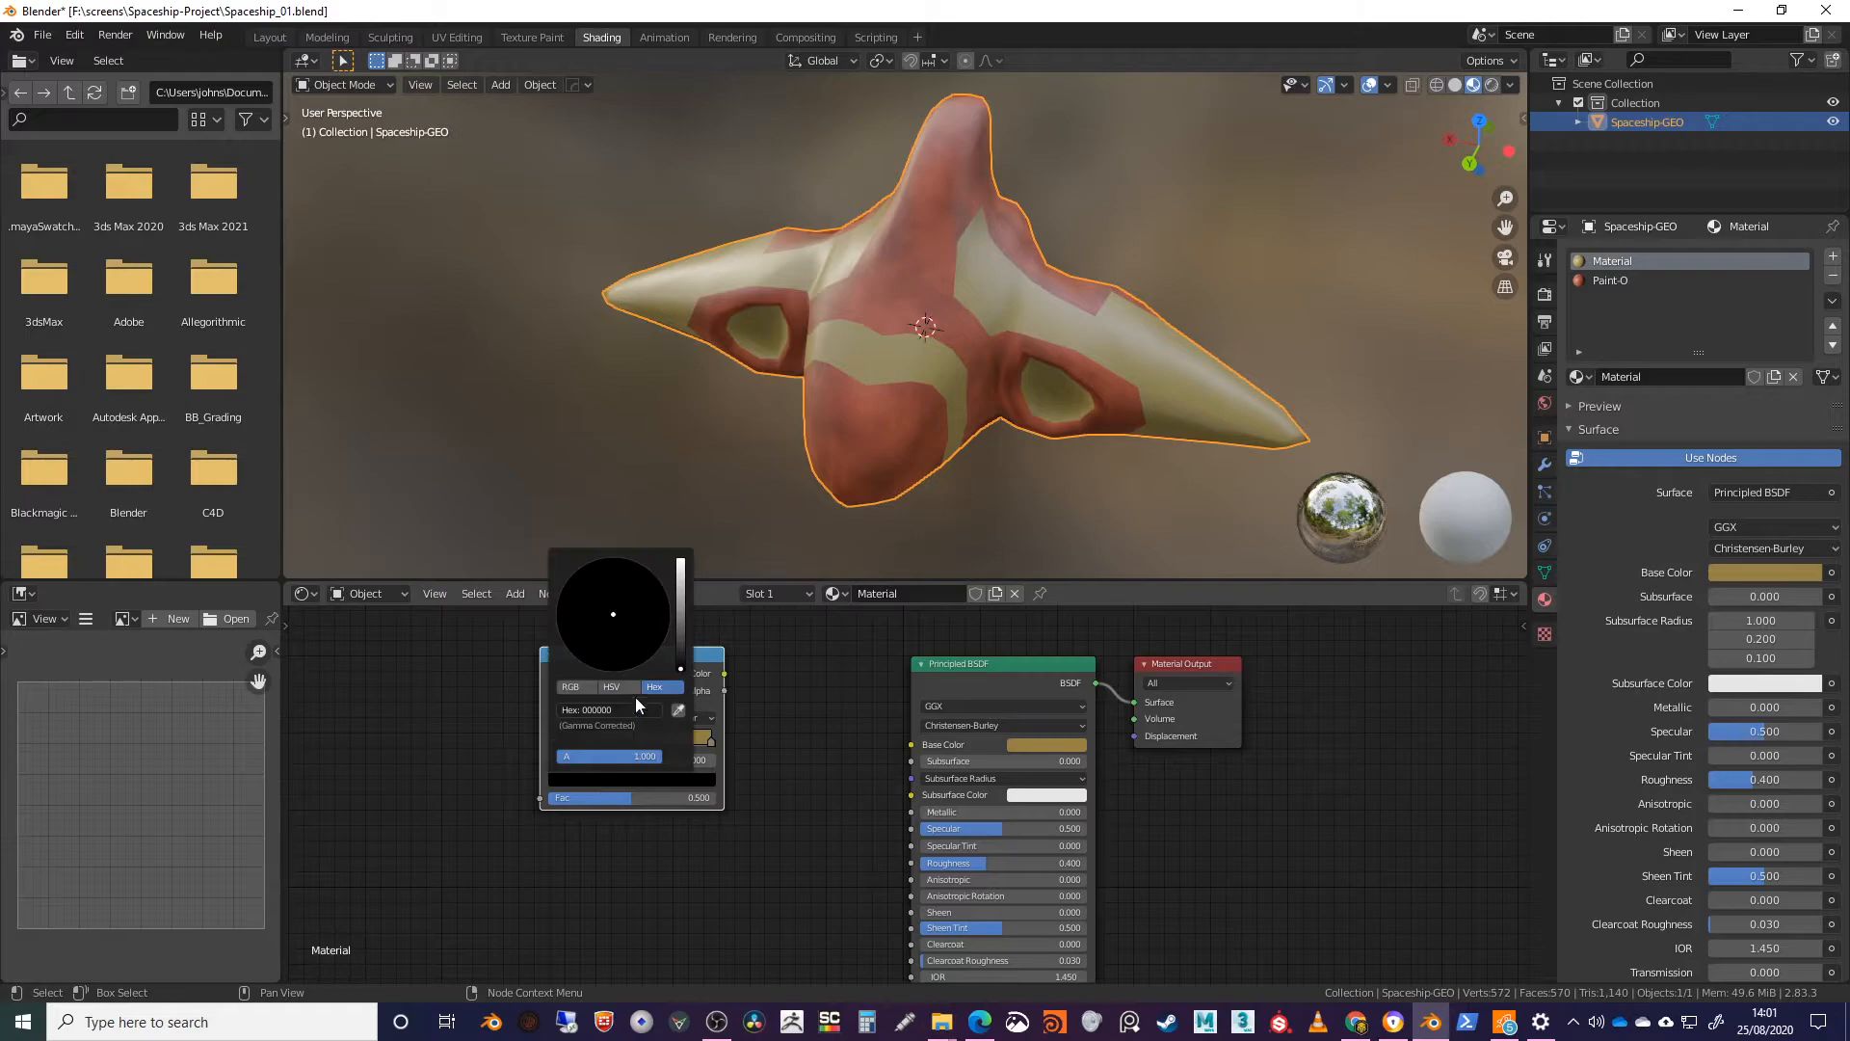
{"action": "type", "text": "958146"}
{"action": "key", "text": "Return"}
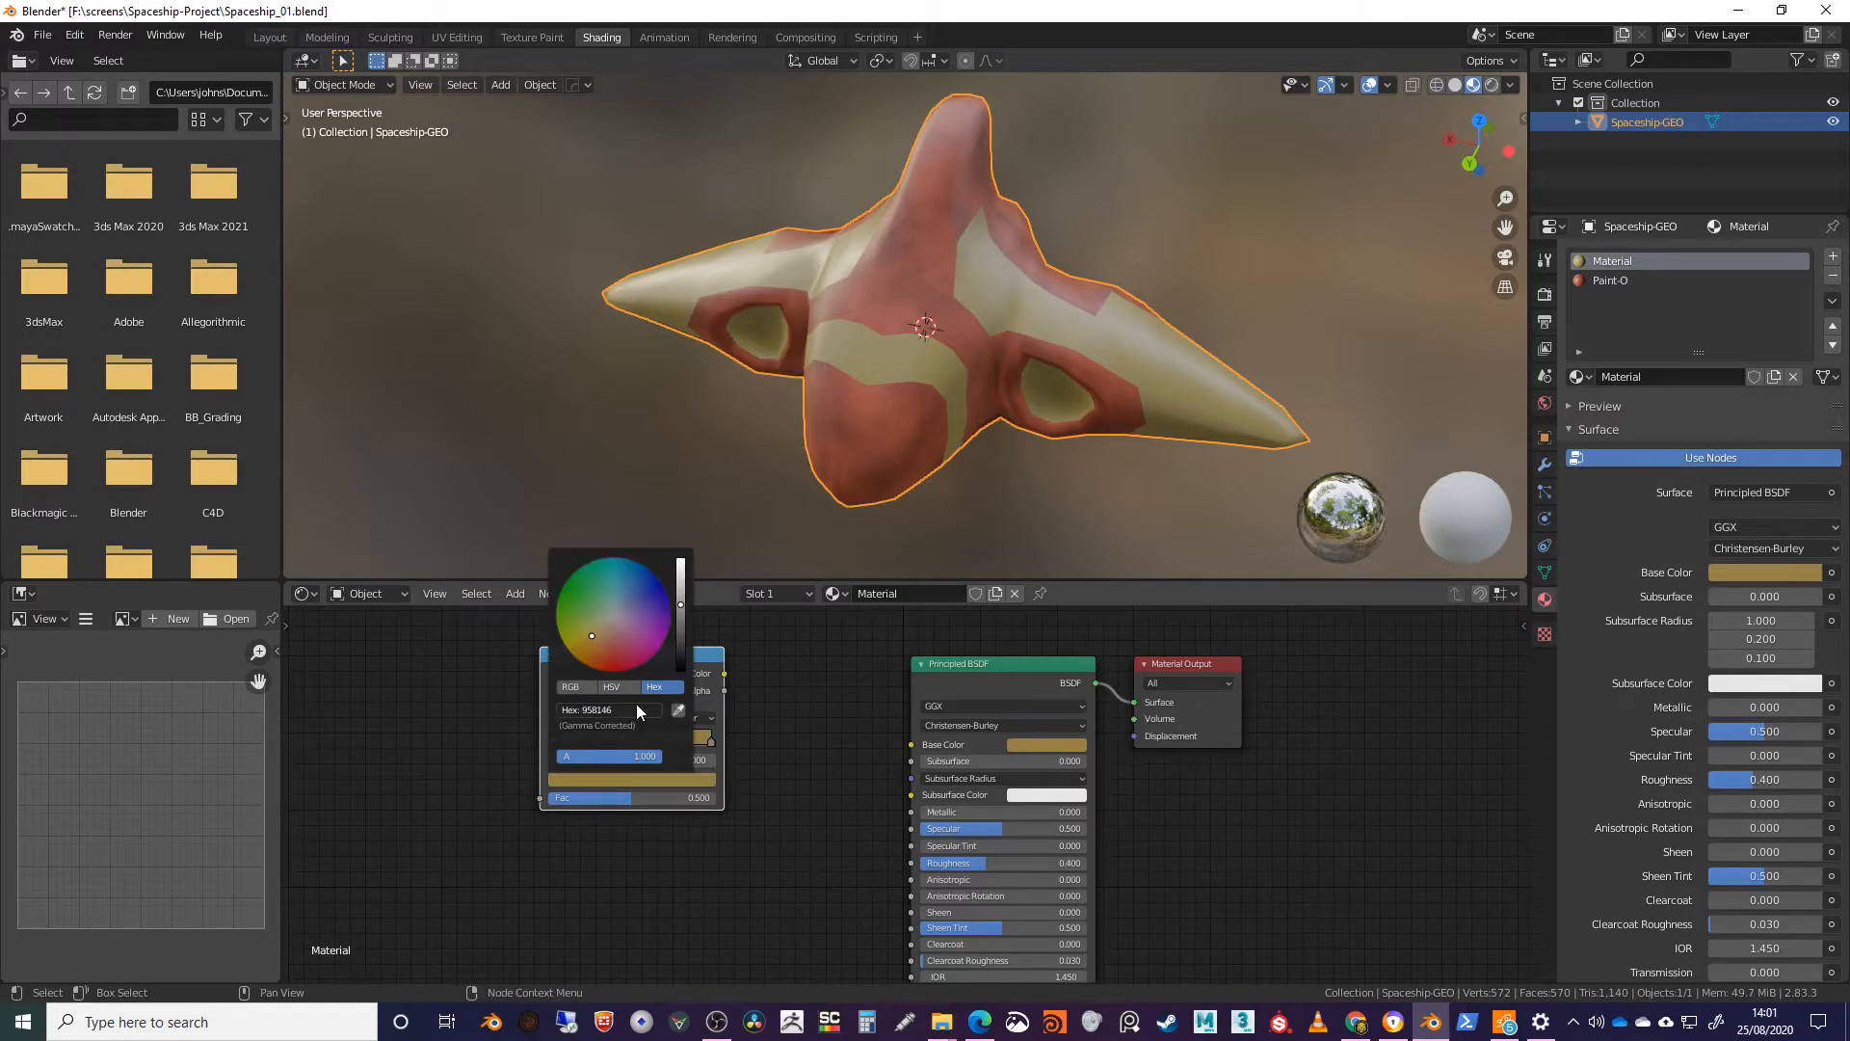
{"action": "left_click", "coordinate": [607, 777]}
{"action": "mouse_move", "coordinate": [686, 609]}
{"action": "left_mouse_down"}
{"action": "mouse_move", "coordinate": [686, 633]}
{"action": "mouse_move", "coordinate": [584, 651]}
{"action": "left_mouse_up"}
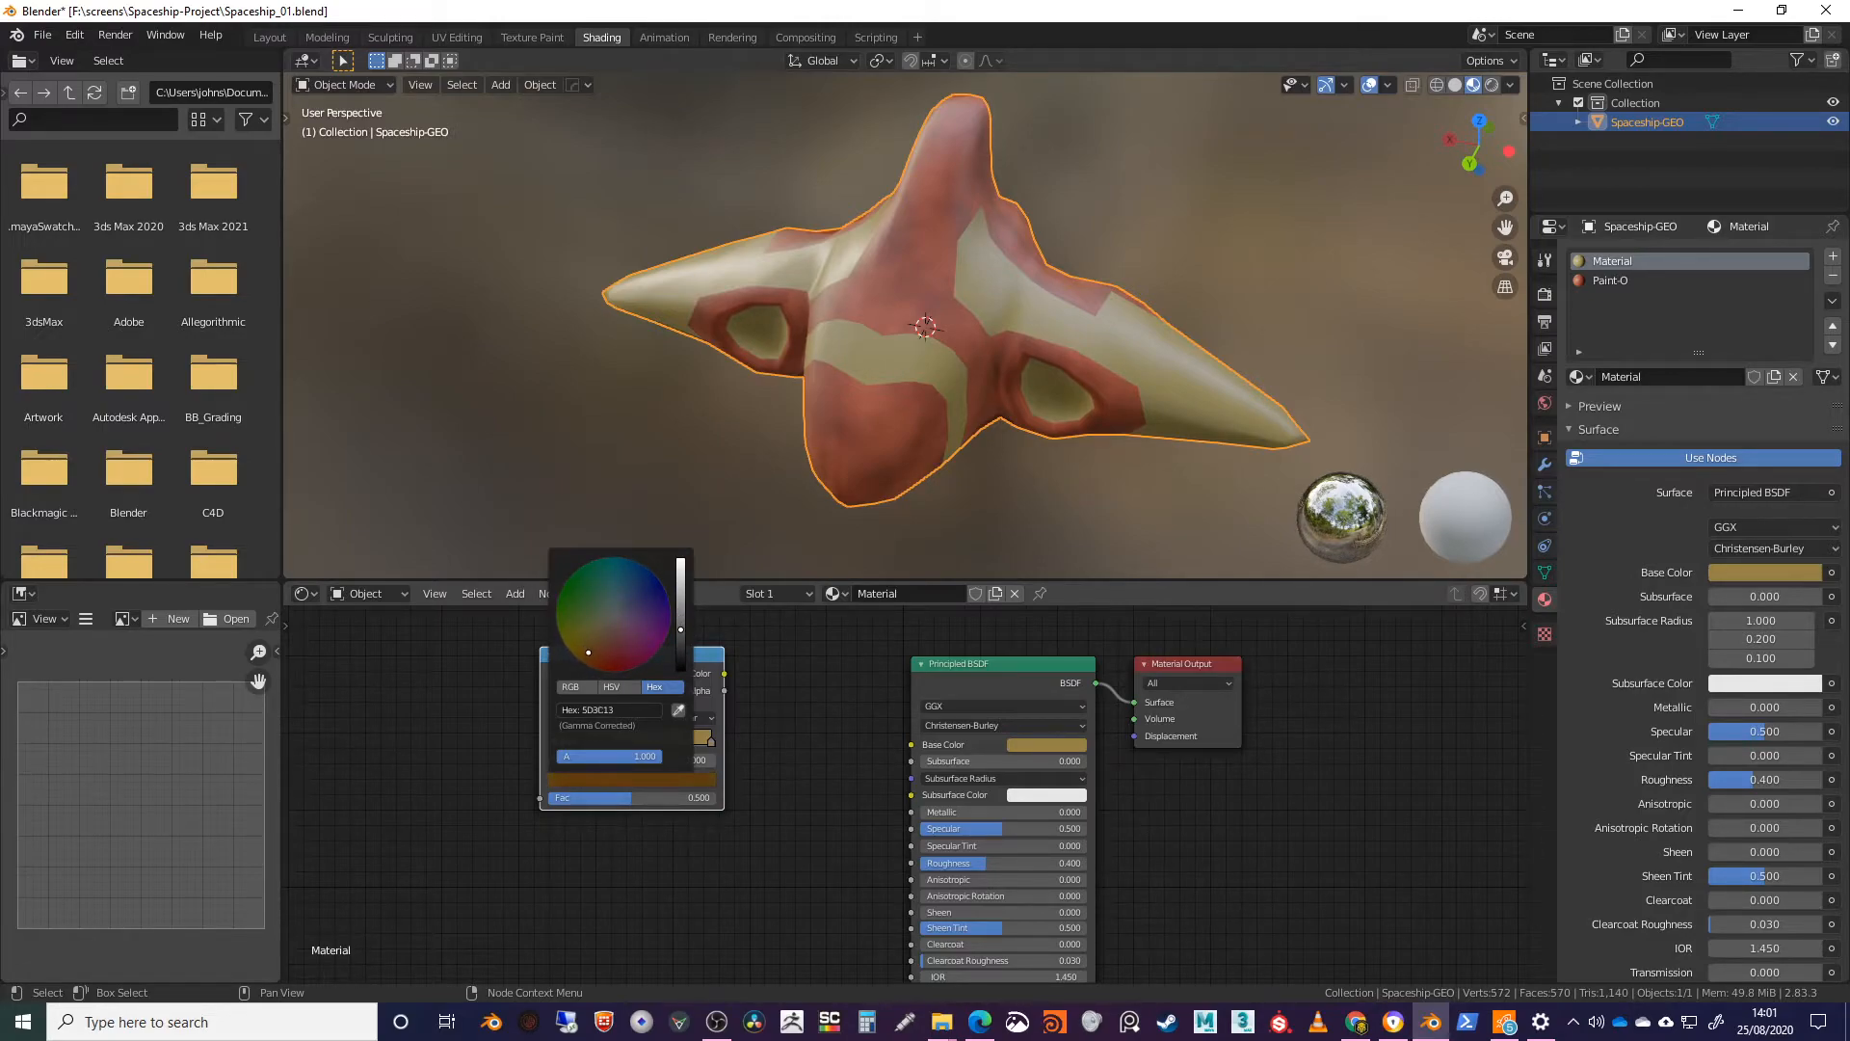
{"action": "left_click_drag", "start_coordinate": [724, 673], "coordinate": [910, 743]}
{"action": "left_click_drag", "start_coordinate": [615, 654], "coordinate": [674, 683]}
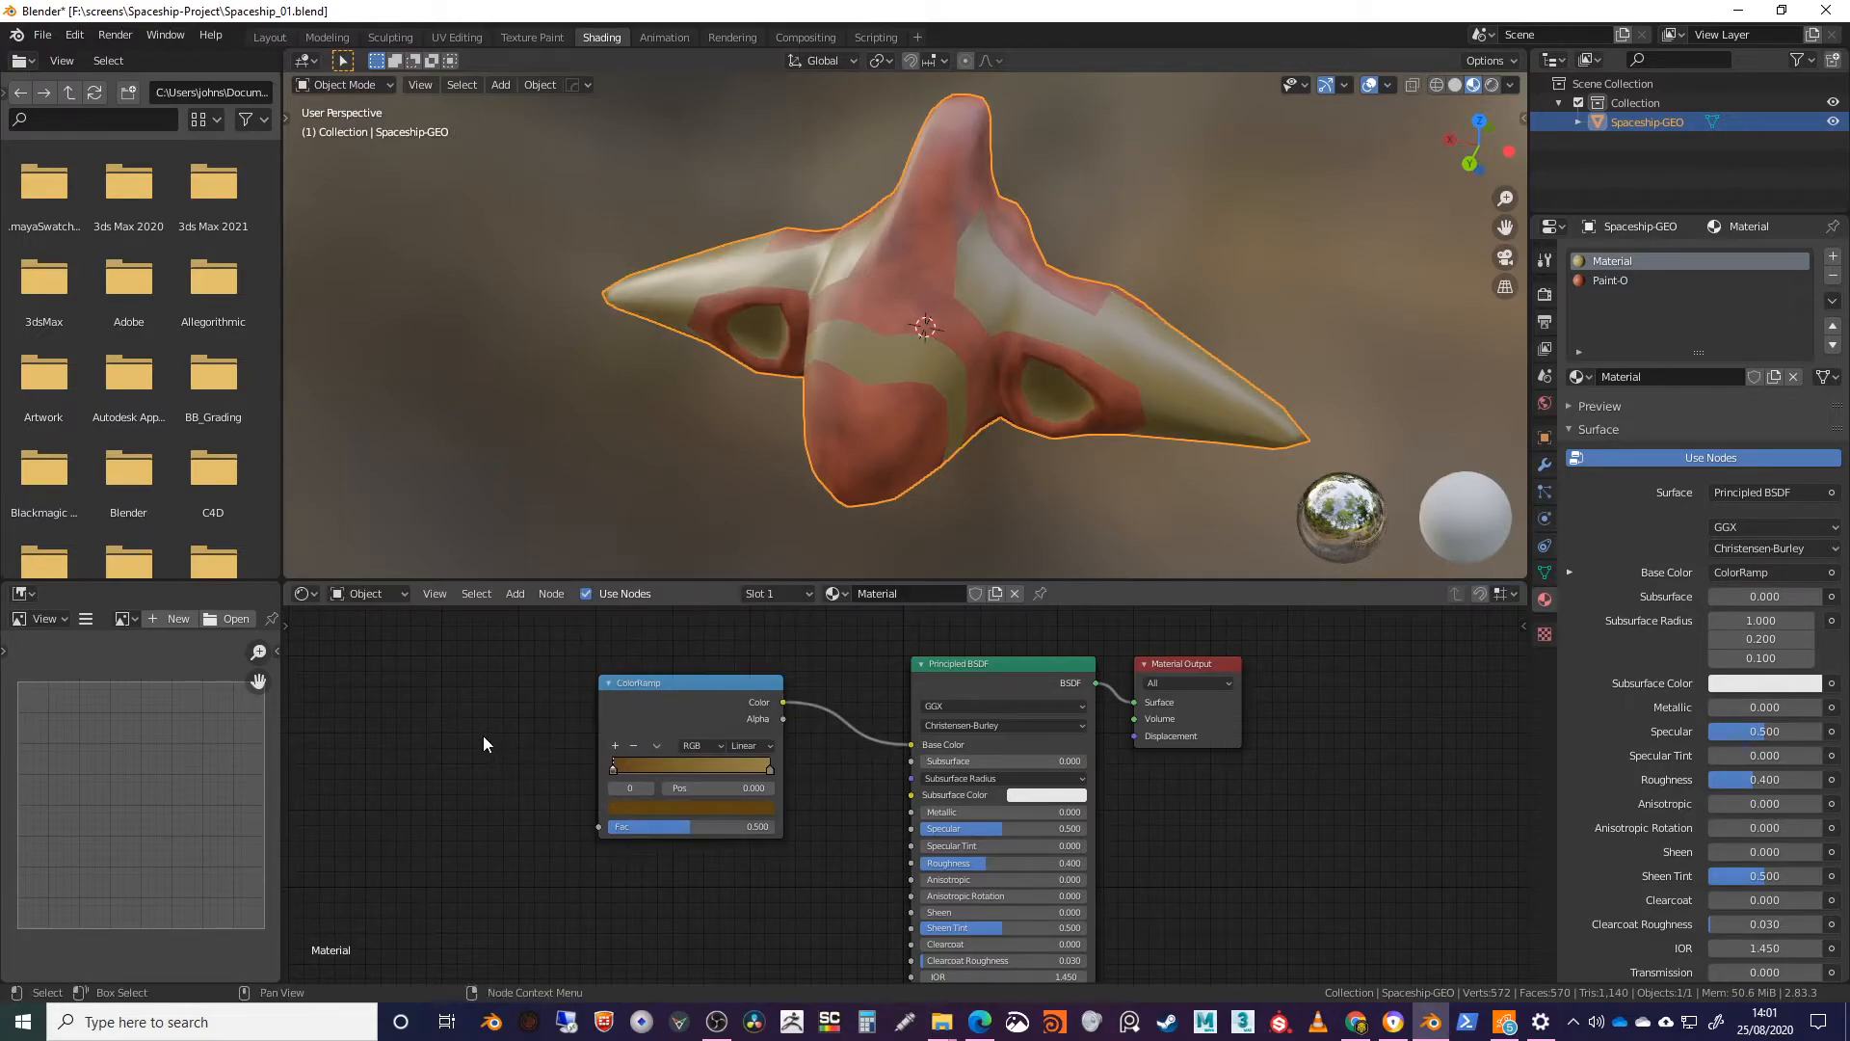
Step: Add a Noise Texture node to the beige material and connect its Fac output to the ColorRamp's Fac input
{"action": "key", "text": "shift+a"}
{"action": "left_click", "coordinate": [511, 713]}
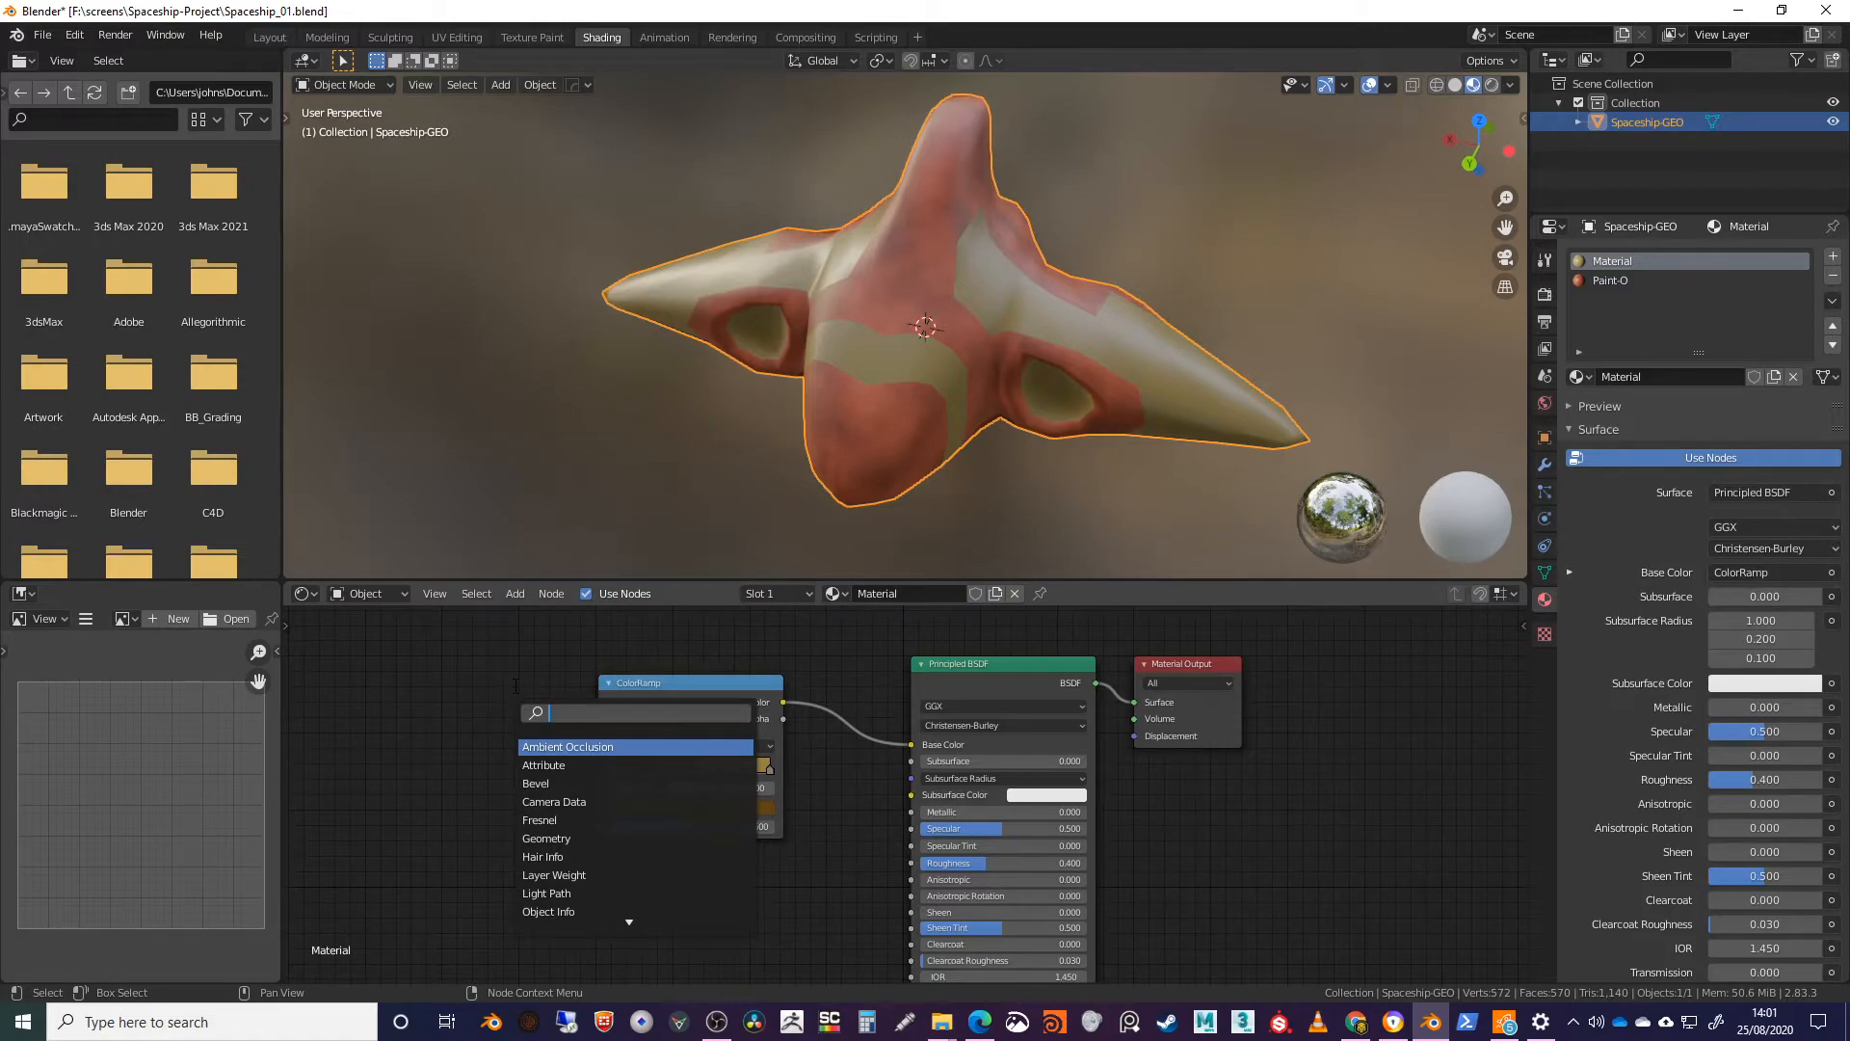
{"action": "type", "text": "noise"}
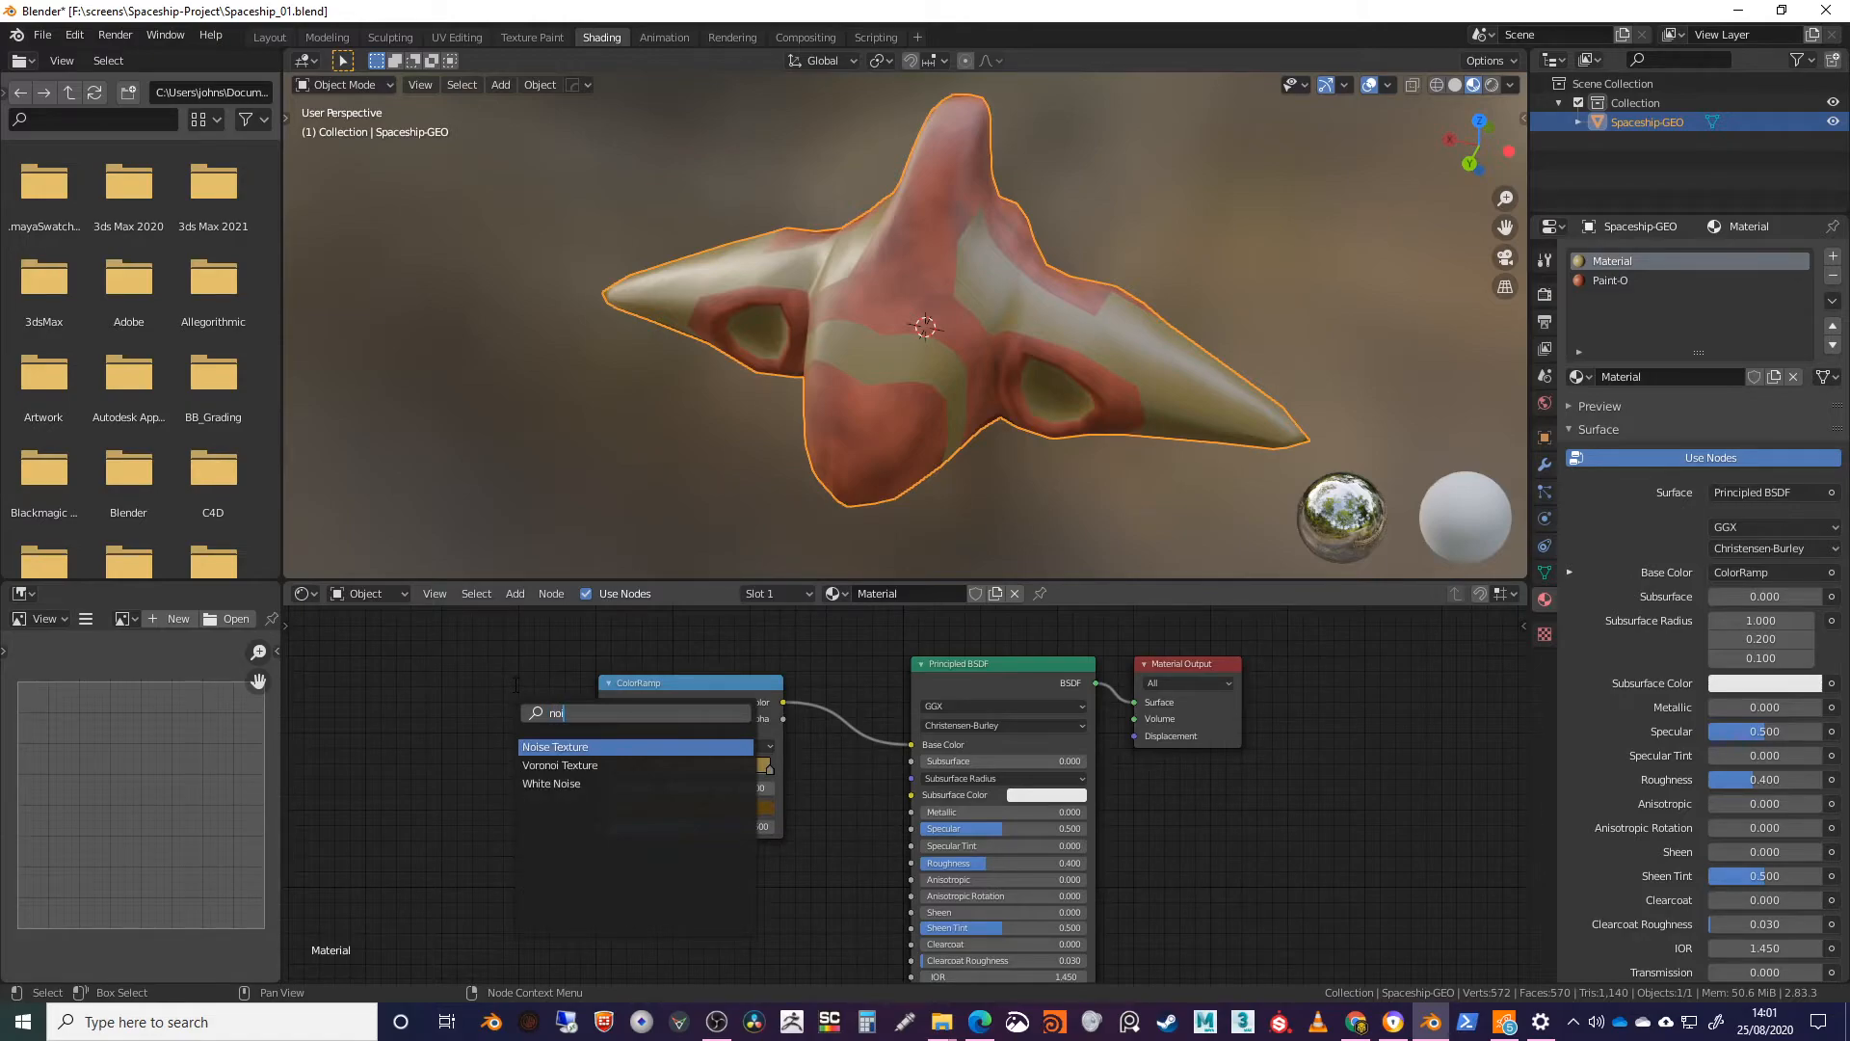
{"action": "left_click", "coordinate": [553, 747]}
{"action": "left_click_drag", "start_coordinate": [522, 669], "coordinate": [598, 827]}
Step: Add Mapping and Texture Coordinate nodes ahead of the Noise Texture, with the Object output feeding the Mapping vector
{"action": "key", "text": "ctrl+t"}
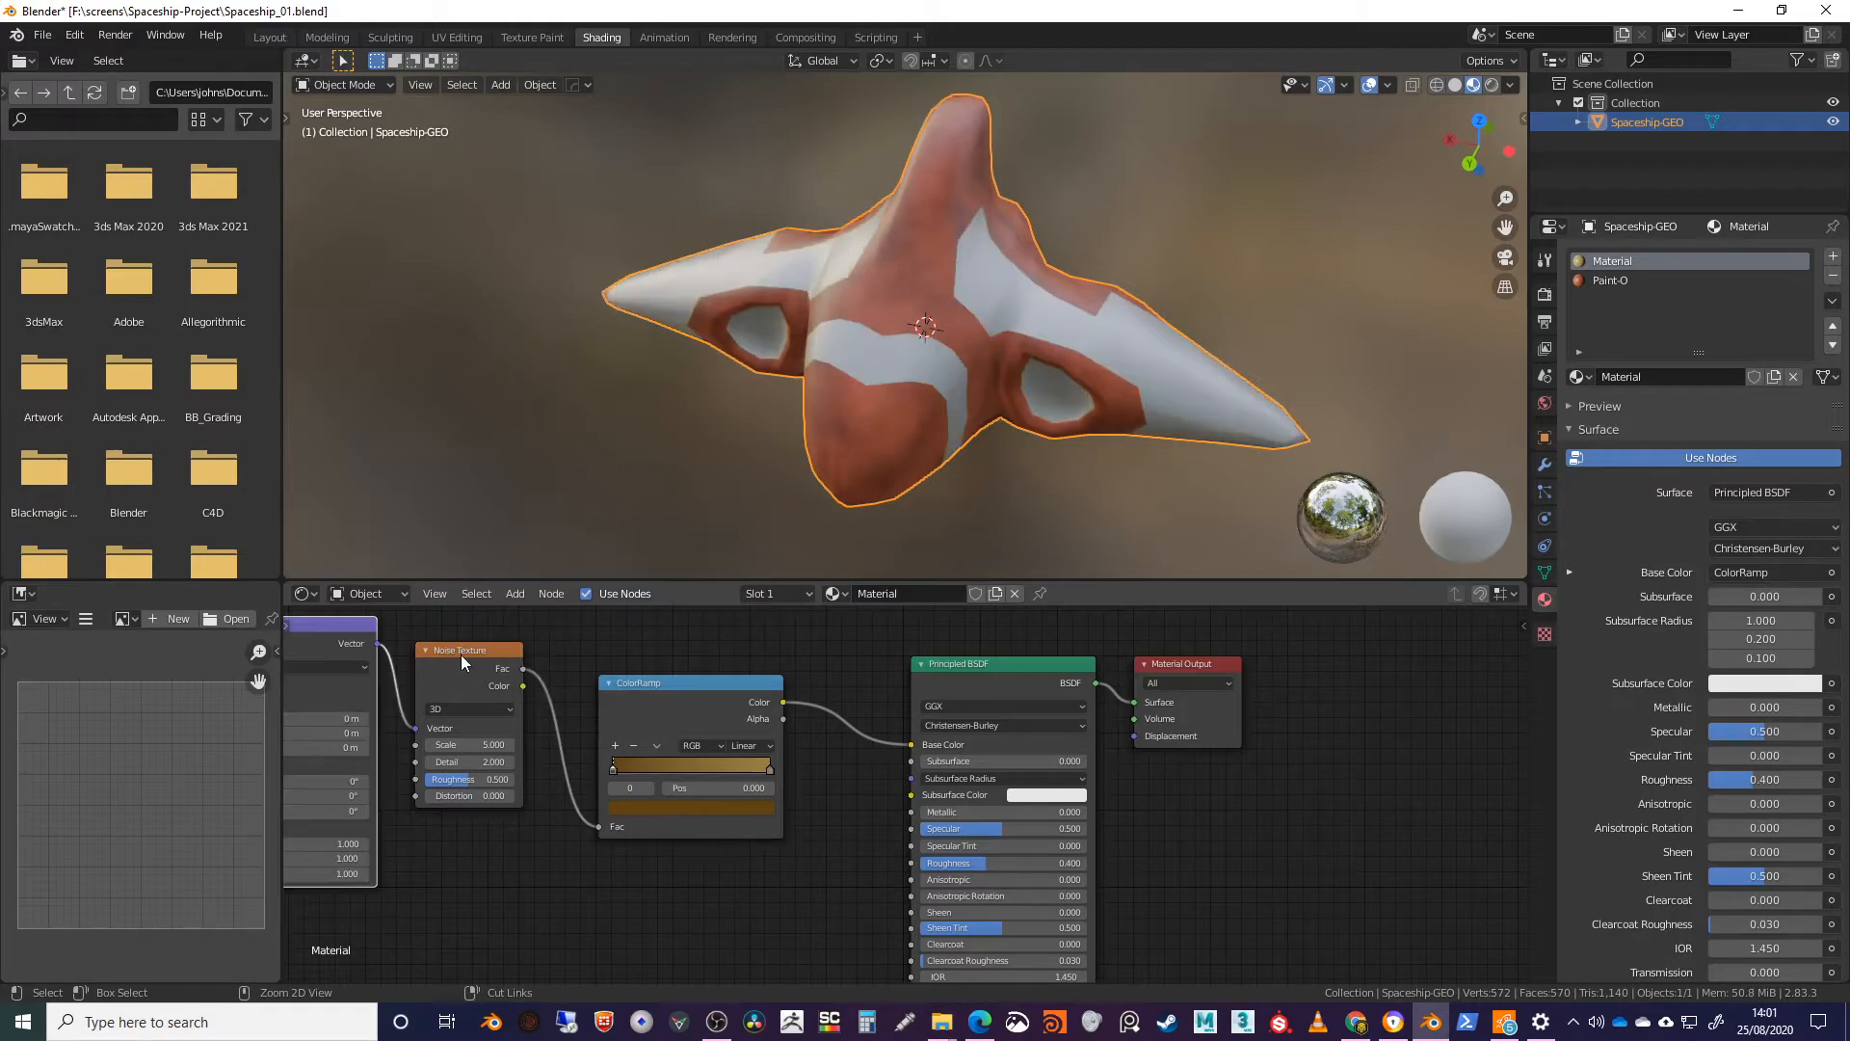
{"action": "middle_click_drag", "start_coordinate": [380, 685], "coordinate": [693, 716]}
{"action": "left_click_drag", "start_coordinate": [454, 739], "coordinate": [508, 718]}
Step: Enter Edit Mode on the spaceship, add a third material slot with a new material named Fan, and set its Base Color to dark grey
{"action": "middle_click_drag", "start_coordinate": [1006, 519], "coordinate": [838, 327]}
{"action": "scroll", "coordinate": [966, 349], "scroll_direction": "up", "scroll_amount": 3}
{"action": "scroll", "coordinate": [929, 385], "scroll_direction": "up", "scroll_amount": 5}
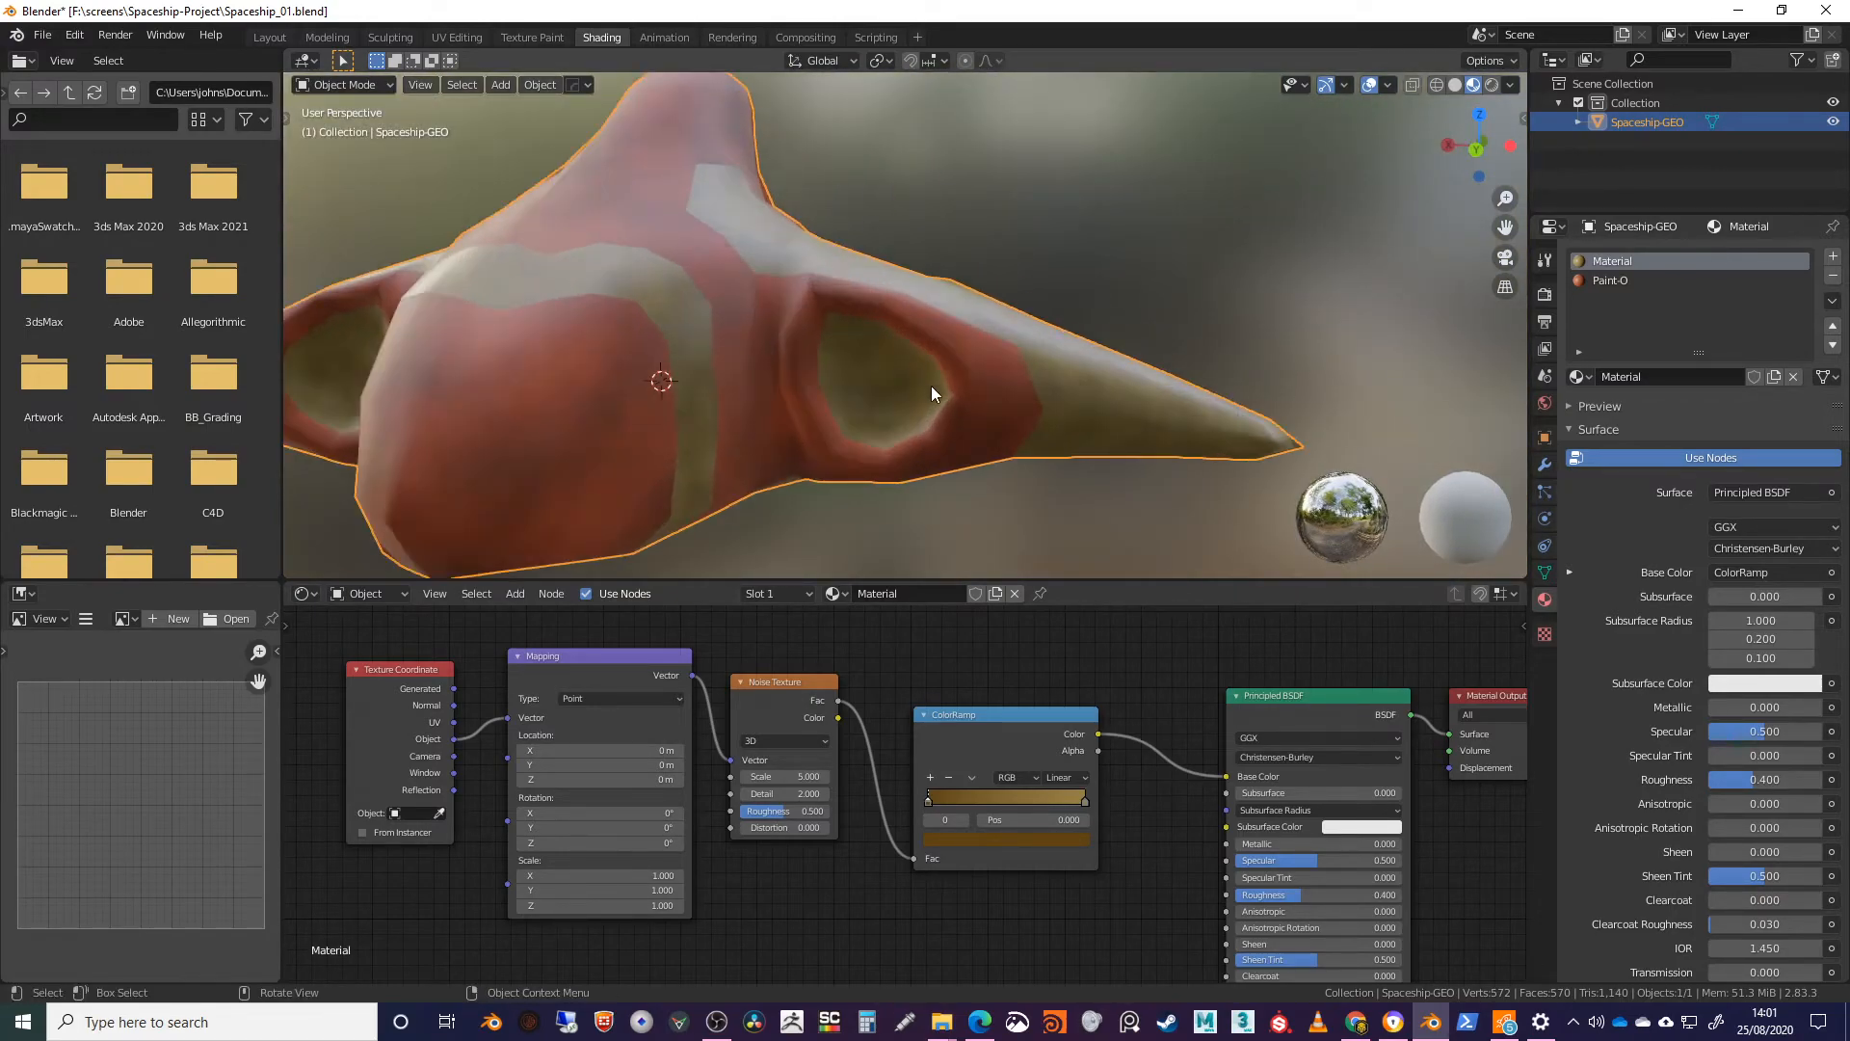
{"action": "middle_click_drag", "start_coordinate": [930, 404], "coordinate": [1033, 364], "text": "shift"}
{"action": "scroll", "coordinate": [1033, 366], "scroll_direction": "up", "scroll_amount": 2}
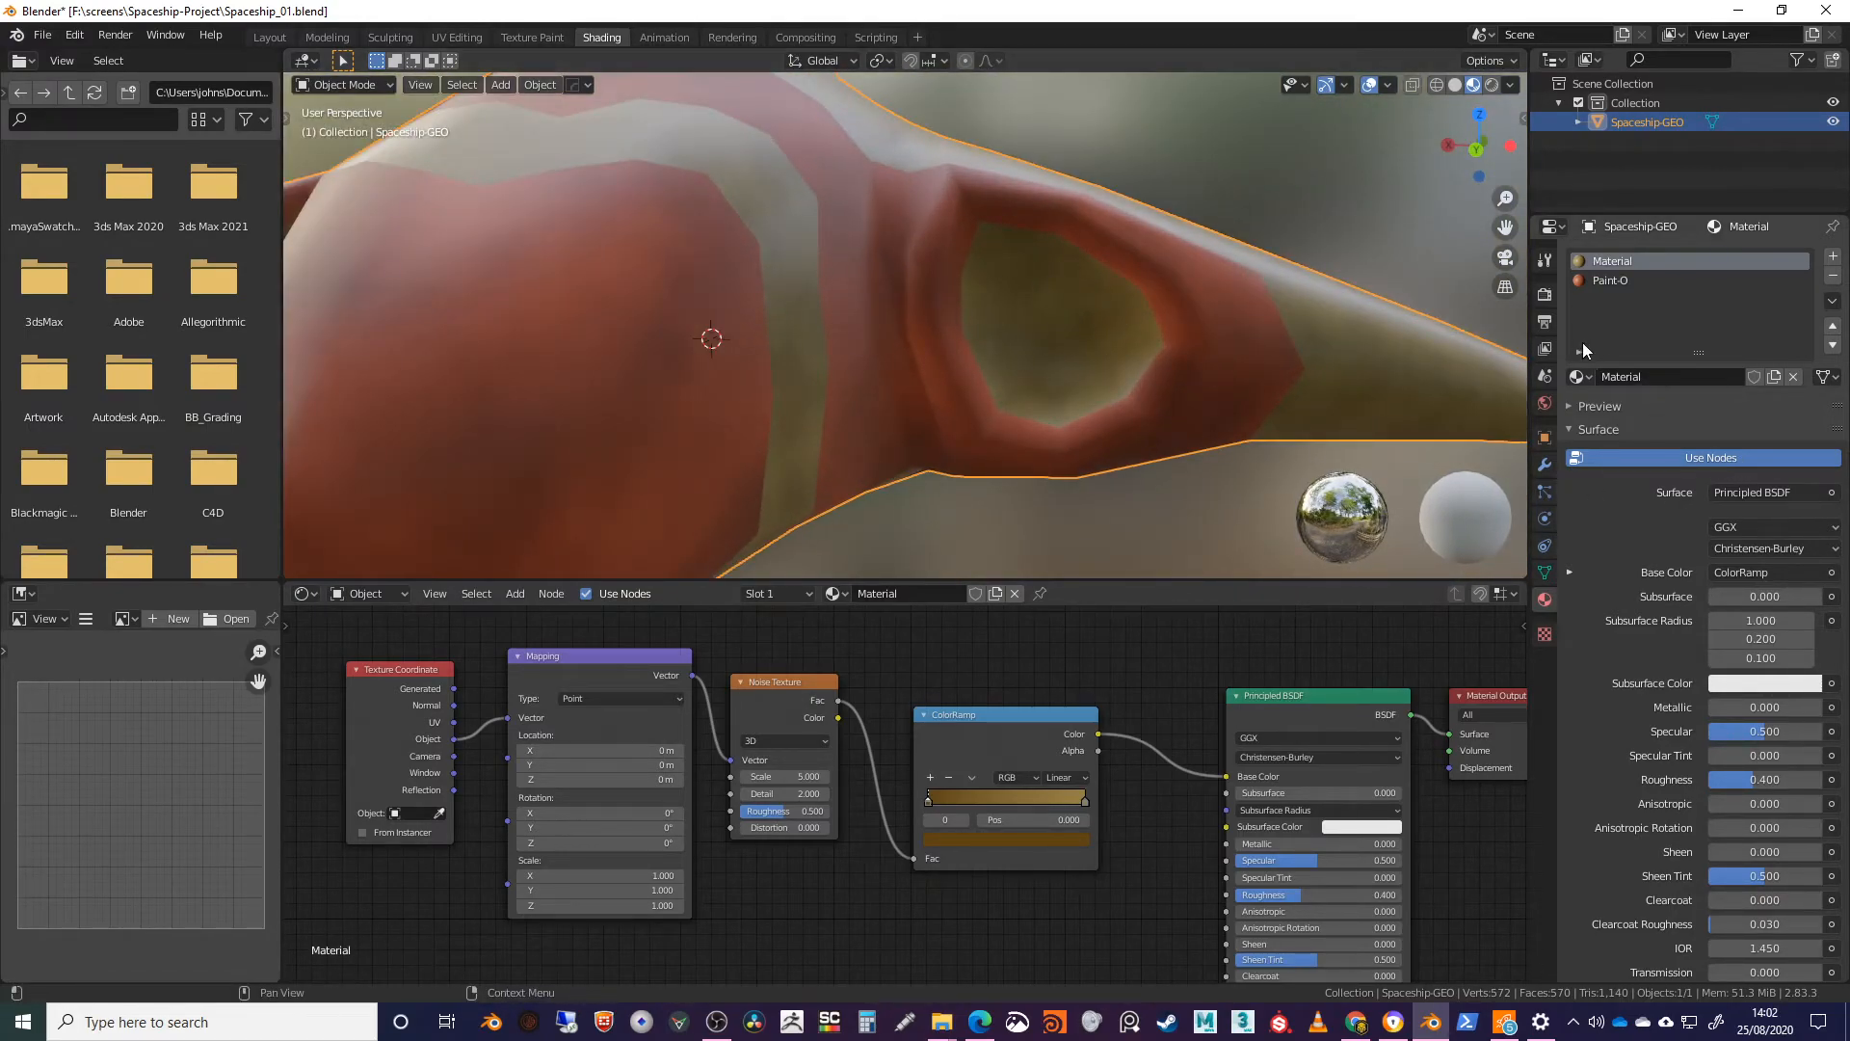
{"action": "key", "text": "Tab"}
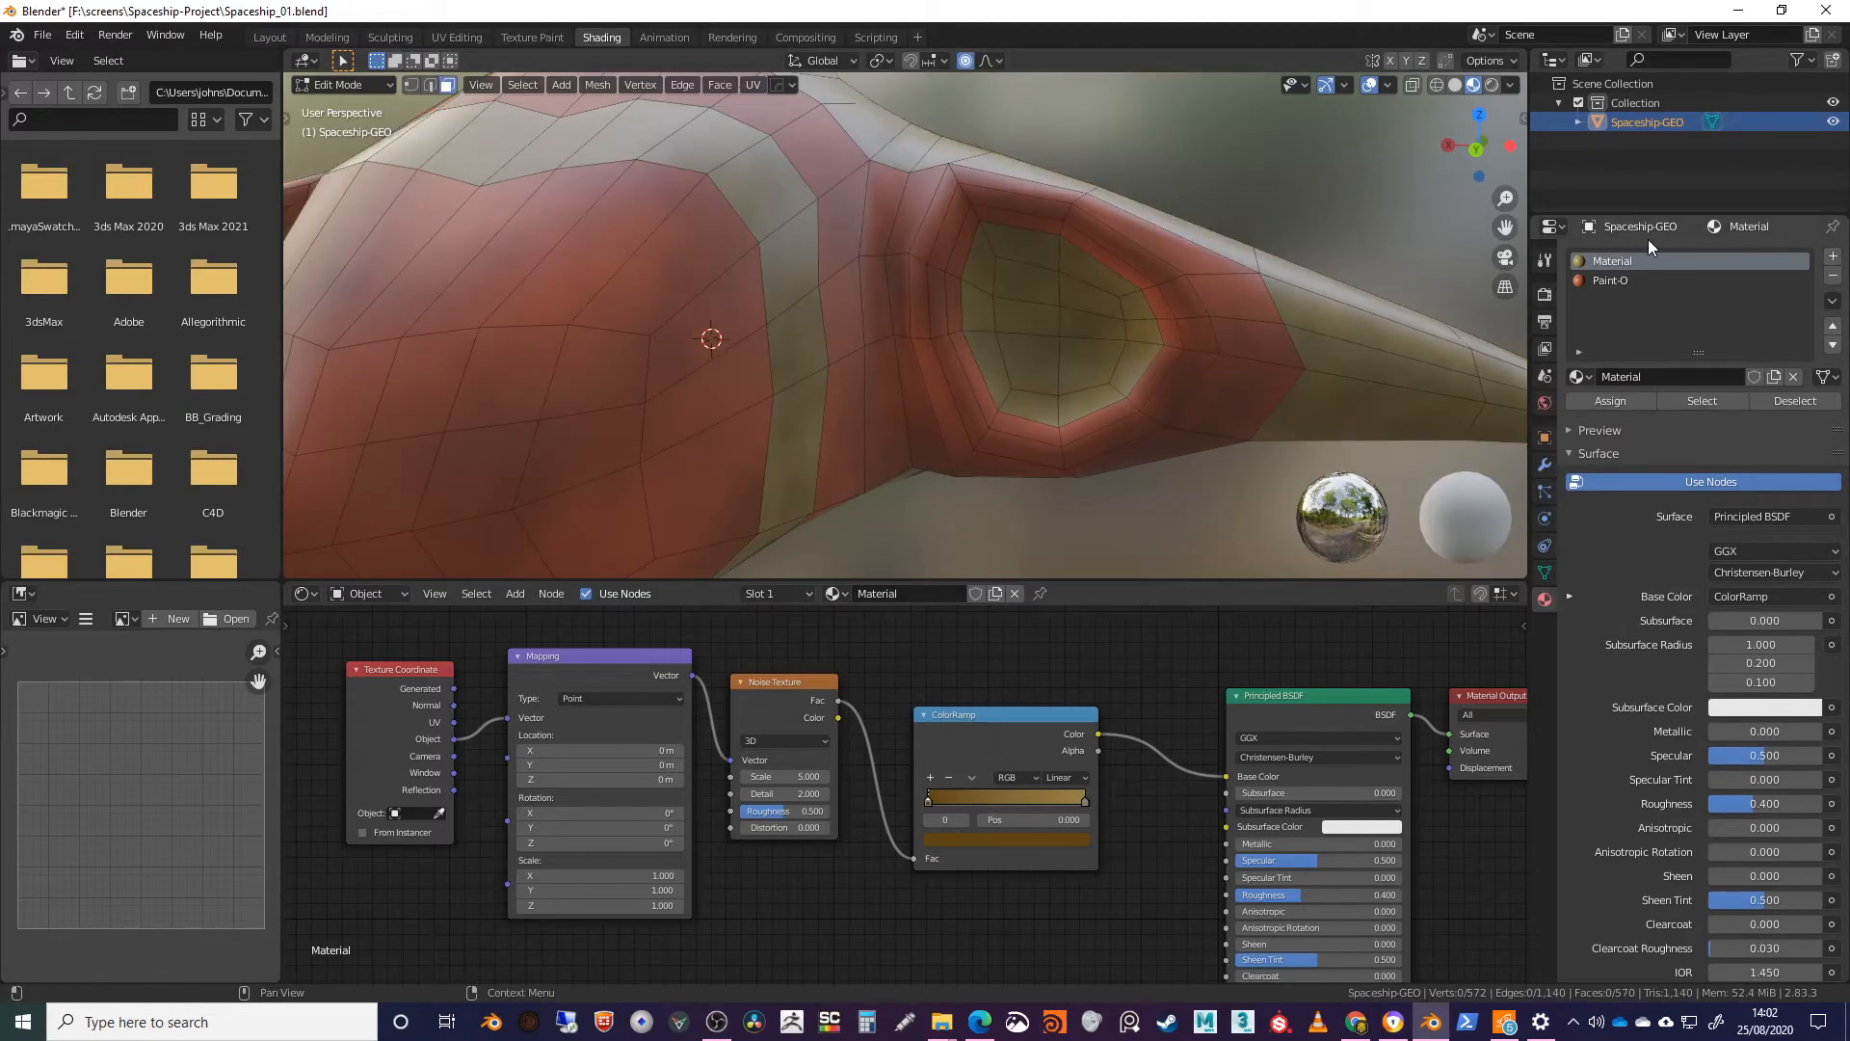
{"action": "left_click", "coordinate": [1834, 258]}
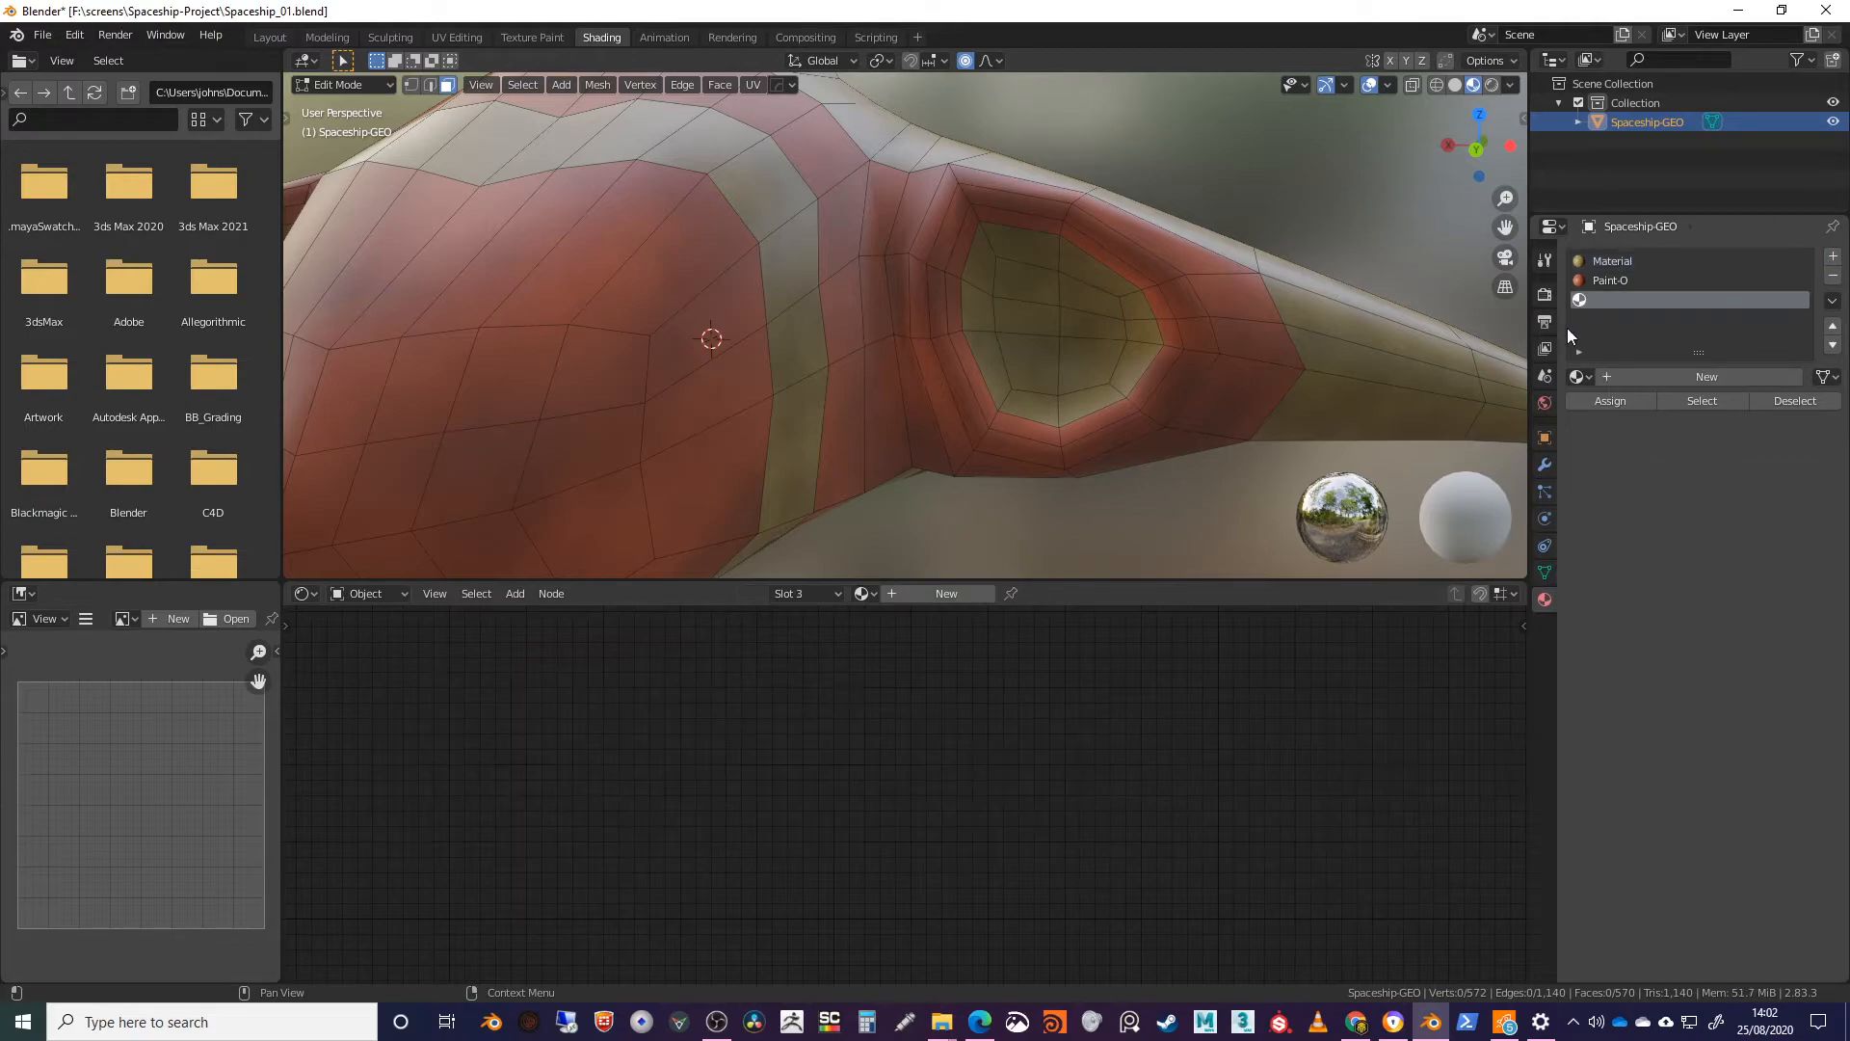
{"action": "left_click", "coordinate": [1678, 373]}
{"action": "double_click", "coordinate": [1613, 300]}
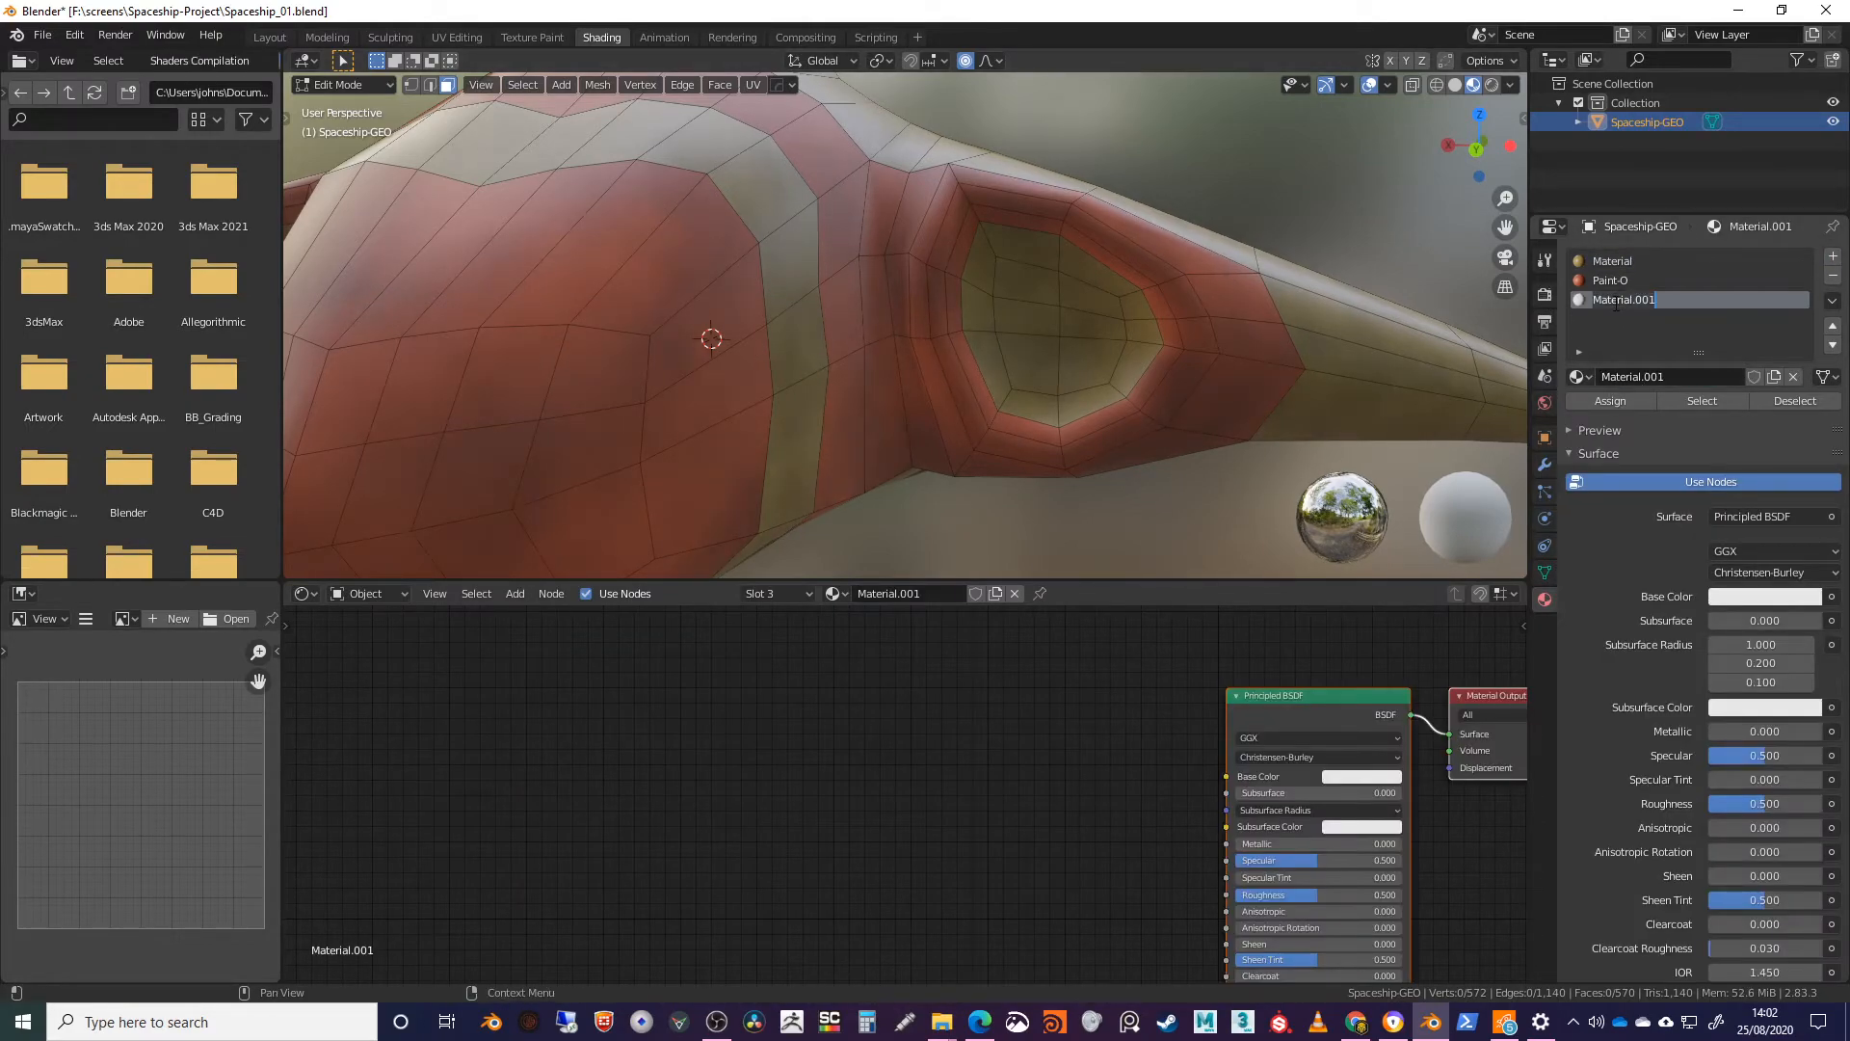
{"action": "type", "text": "Fan"}
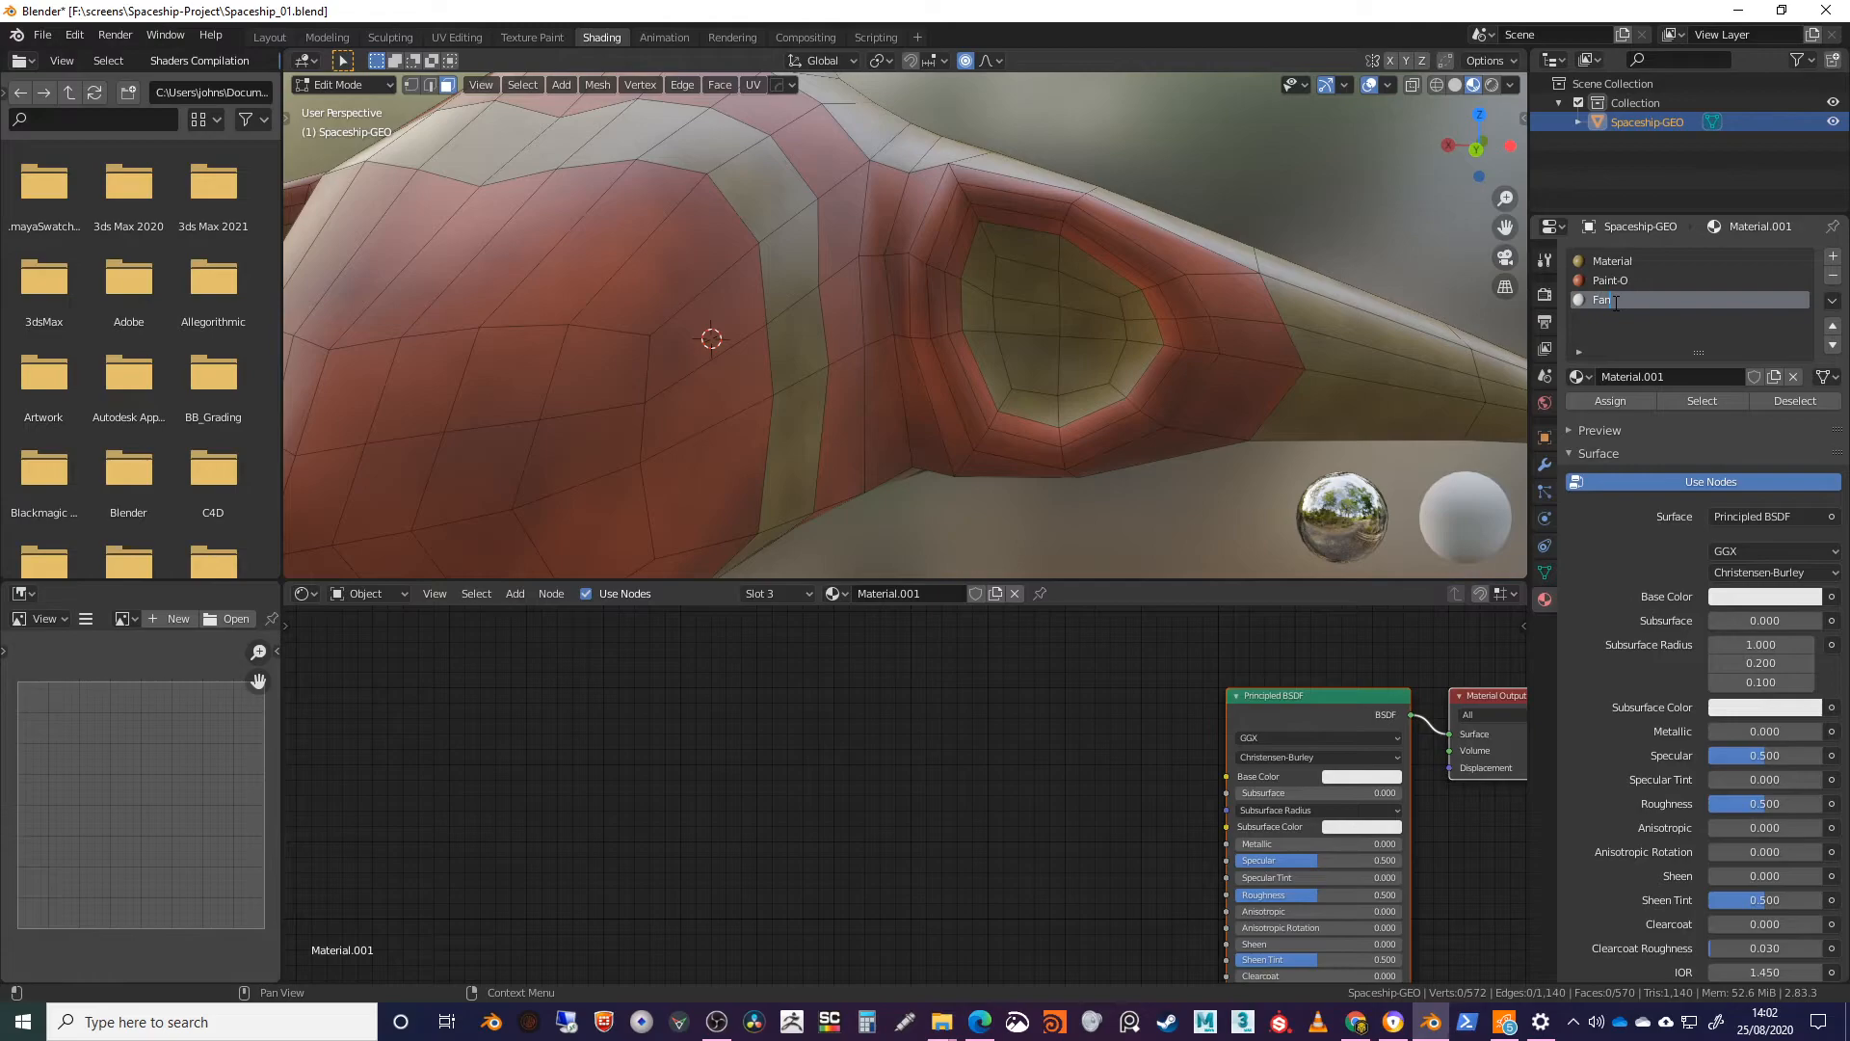
{"action": "key", "text": "Return"}
{"action": "left_click", "coordinate": [1765, 595]}
{"action": "left_click_drag", "start_coordinate": [1807, 324], "coordinate": [1807, 420]}
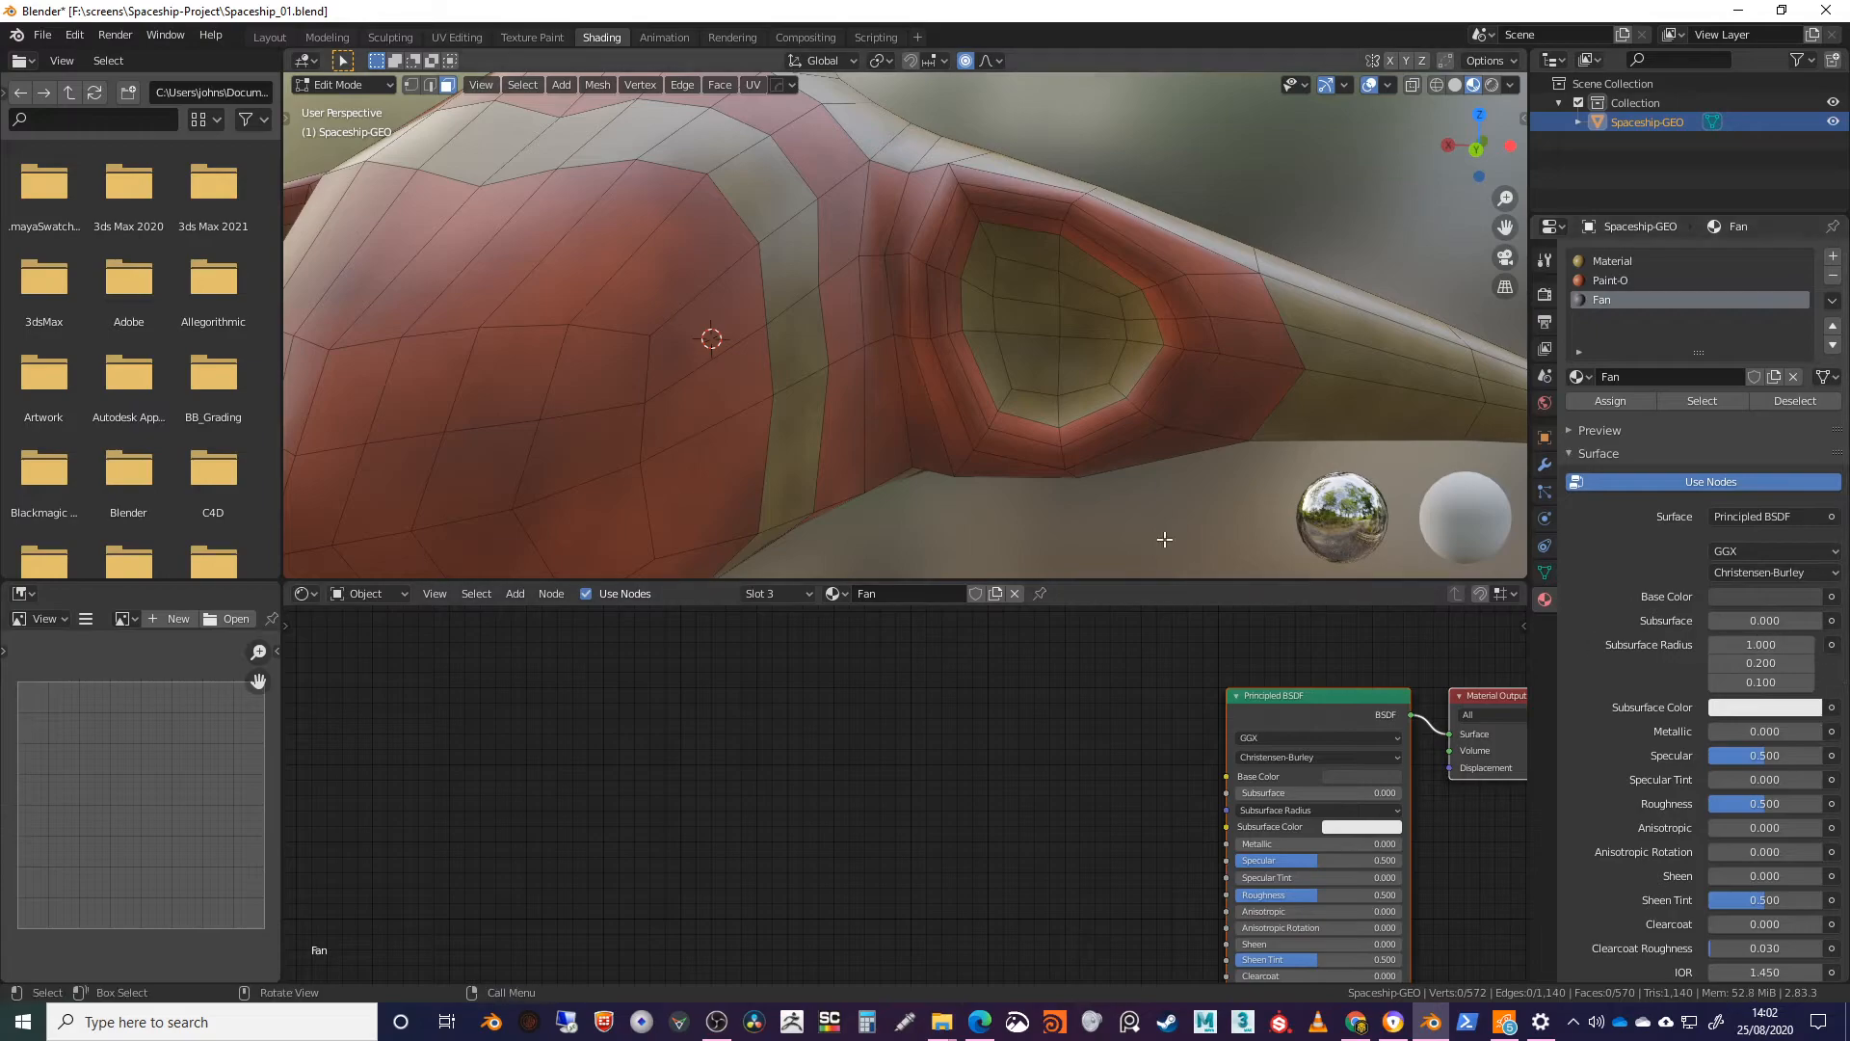
Step: Select all the inner faces of the first engine intake and assign the Fan material to them
{"action": "left_click", "coordinate": [1002, 256]}
{"action": "left_click", "coordinate": [1096, 279], "text": "shift"}
{"action": "left_click", "coordinate": [1145, 310], "text": "shift"}
{"action": "left_click", "coordinate": [1111, 391], "text": "shift"}
{"action": "left_click", "coordinate": [1065, 414], "text": "shift"}
{"action": "left_click", "coordinate": [1024, 403], "text": "shift"}
{"action": "left_click", "coordinate": [990, 360], "text": "shift"}
{"action": "left_click", "coordinate": [978, 308], "text": "shift"}
{"action": "left_click", "coordinate": [978, 258], "text": "shift"}
{"action": "left_click", "coordinate": [1023, 265], "text": "shift"}
{"action": "left_click", "coordinate": [1084, 289], "text": "shift"}
{"action": "left_click", "coordinate": [1092, 325], "text": "shift"}
{"action": "left_click", "coordinate": [1092, 366], "text": "shift"}
{"action": "left_click", "coordinate": [1029, 358], "text": "shift"}
{"action": "left_click", "coordinate": [1026, 315], "text": "shift"}
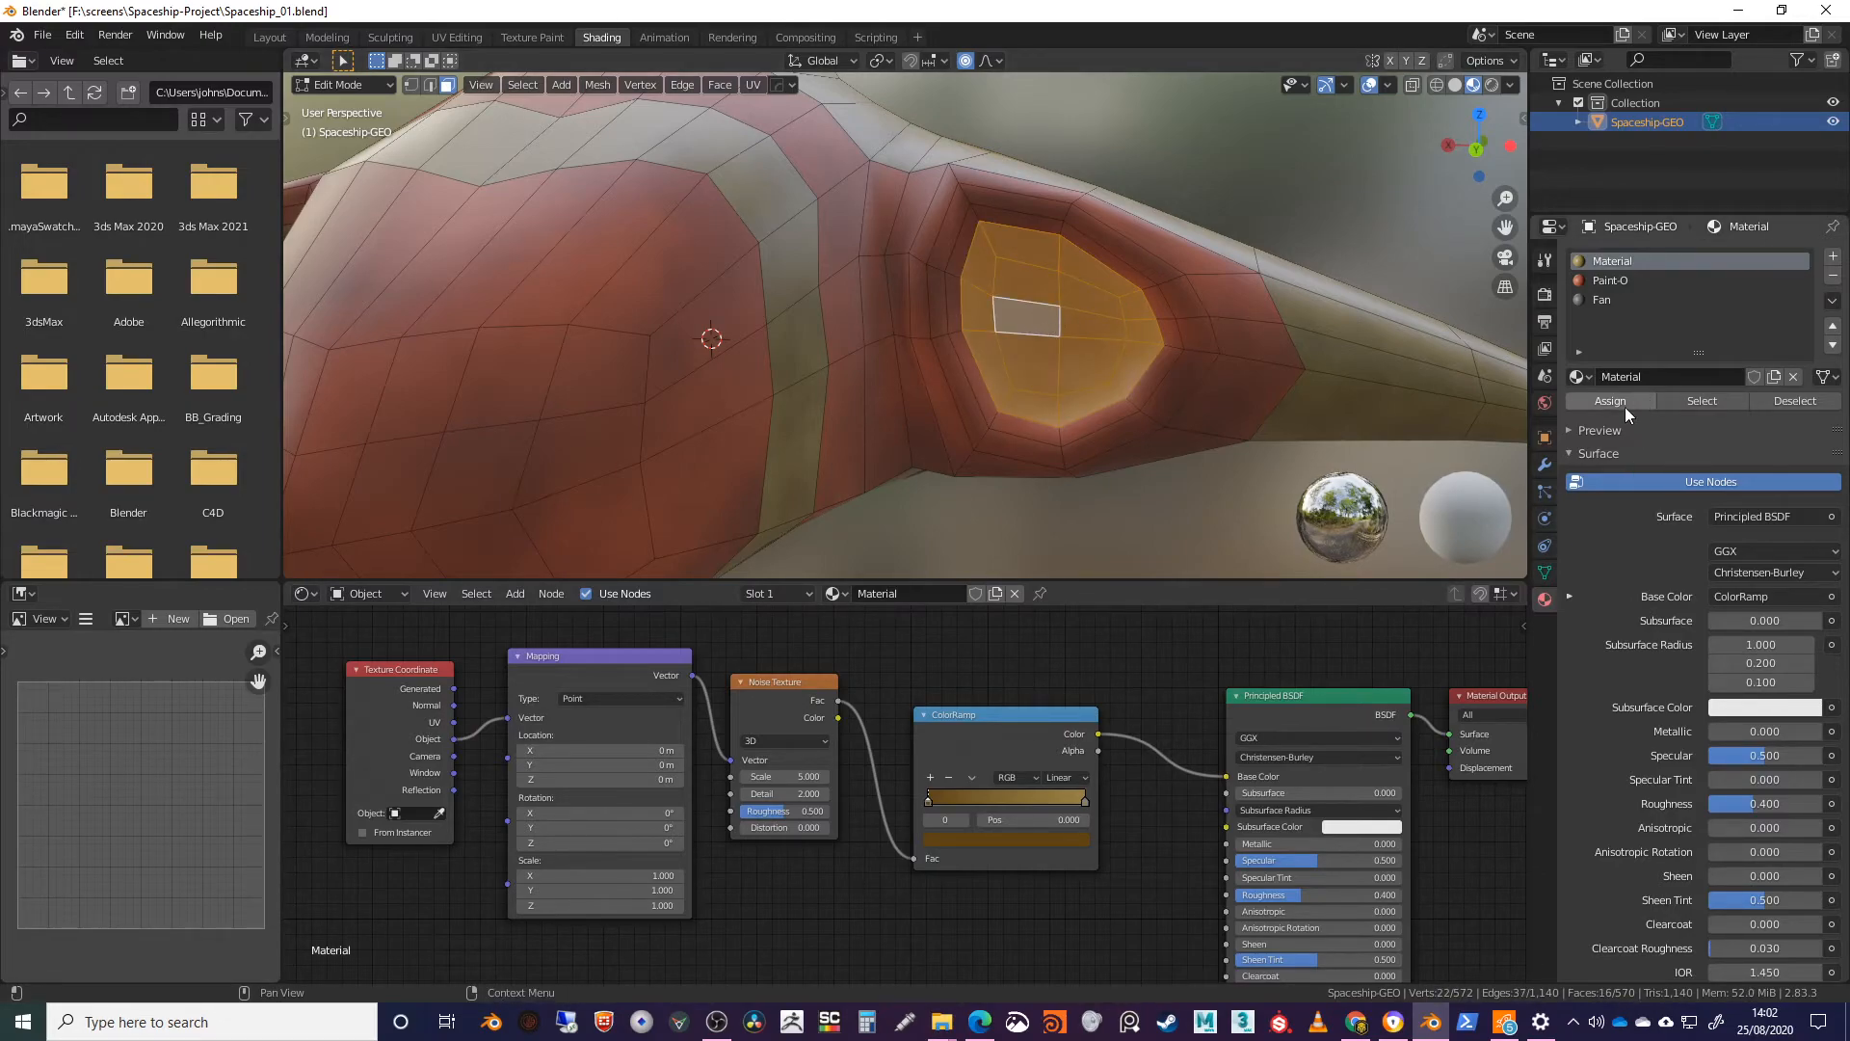
{"action": "left_click", "coordinate": [1599, 299]}
{"action": "left_click", "coordinate": [1608, 401]}
Step: Select all the inner faces of the opposite wing's engine intake and assign the Fan material to them
{"action": "middle_click_drag", "start_coordinate": [963, 327], "coordinate": [913, 293]}
{"action": "left_click", "coordinate": [899, 220]}
{"action": "left_click", "coordinate": [949, 283], "text": "shift"}
{"action": "left_click", "coordinate": [949, 236], "text": "shift"}
{"action": "left_click", "coordinate": [917, 349], "text": "shift"}
{"action": "left_click", "coordinate": [890, 378], "text": "shift"}
{"action": "left_click", "coordinate": [833, 386], "text": "shift"}
{"action": "left_click", "coordinate": [801, 339], "text": "shift"}
{"action": "left_click", "coordinate": [773, 312], "text": "shift"}
{"action": "left_click", "coordinate": [773, 346], "text": "shift"}
{"action": "left_click", "coordinate": [780, 282], "text": "shift"}
{"action": "left_click", "coordinate": [817, 259], "text": "shift"}
{"action": "left_click", "coordinate": [827, 281], "text": "shift"}
{"action": "left_click", "coordinate": [878, 262], "text": "shift"}
{"action": "left_click", "coordinate": [908, 281], "text": "shift"}
{"action": "left_click", "coordinate": [828, 301], "text": "shift"}
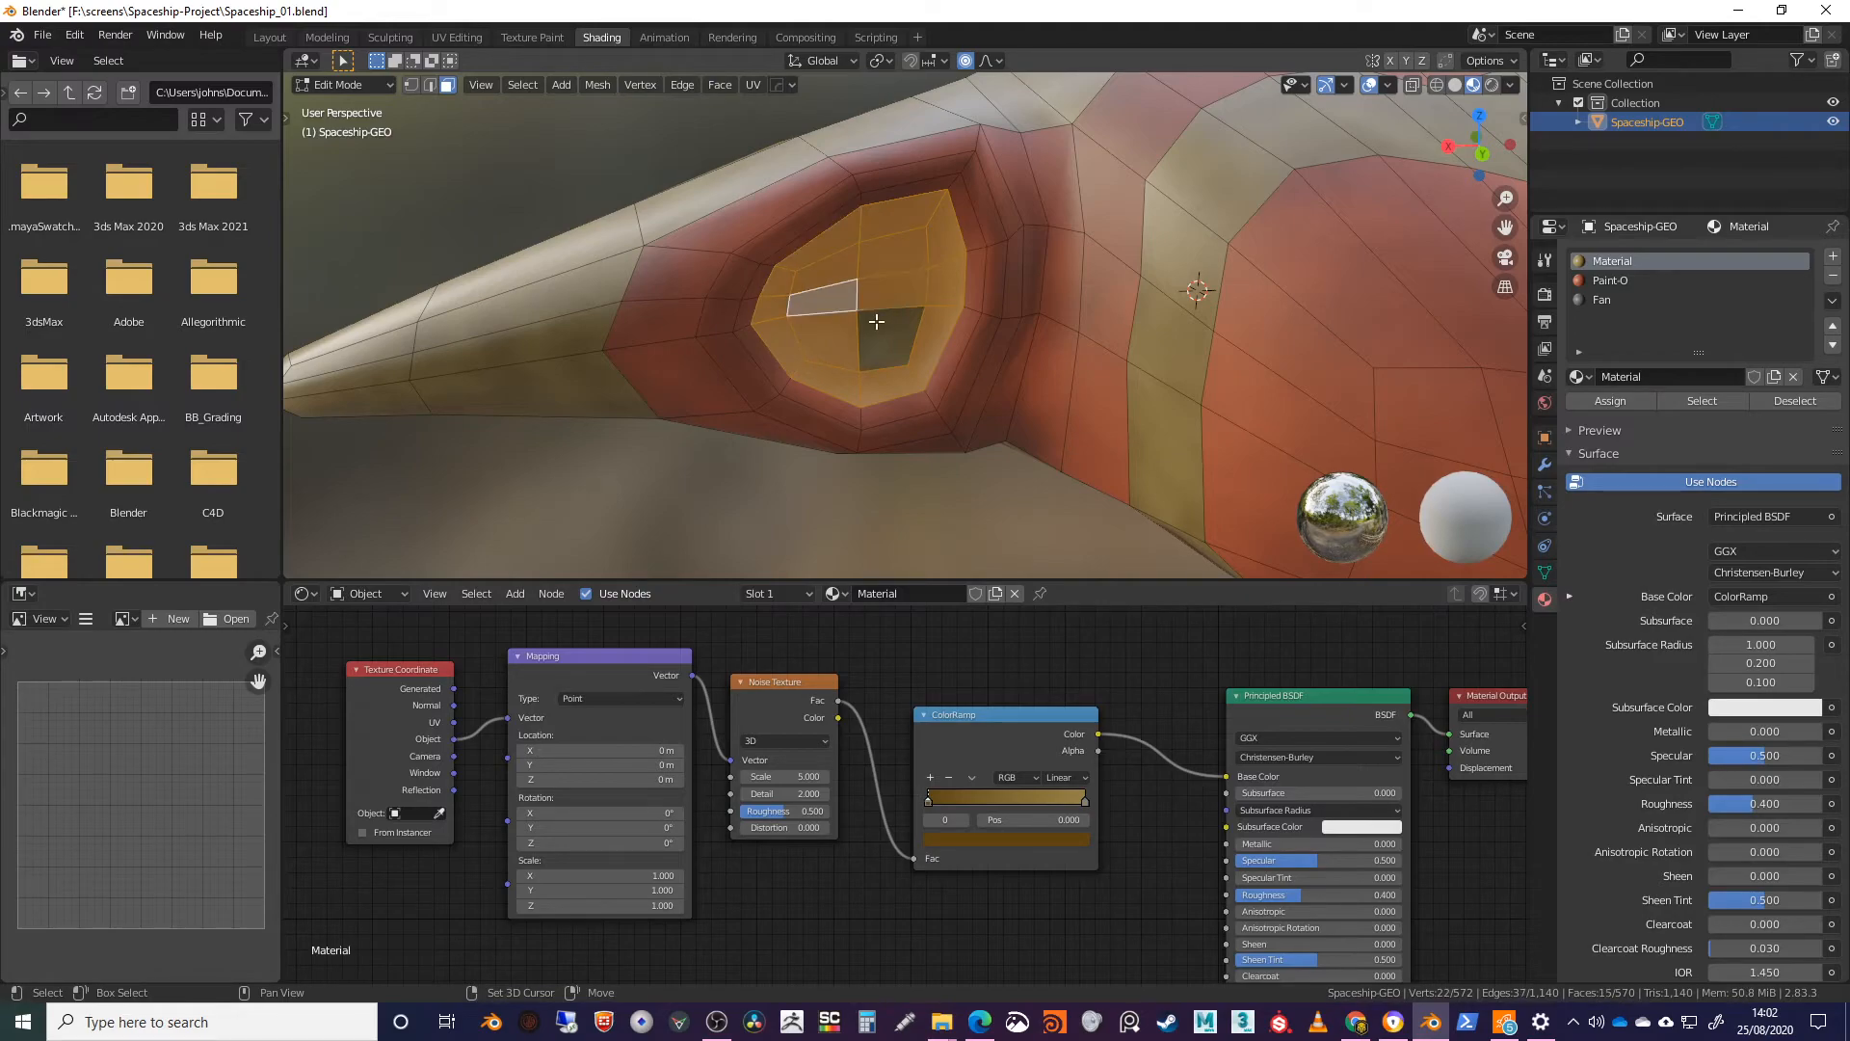
{"action": "left_click", "coordinate": [889, 337], "text": "shift"}
{"action": "left_click", "coordinate": [1604, 304]}
{"action": "left_click", "coordinate": [1619, 400]}
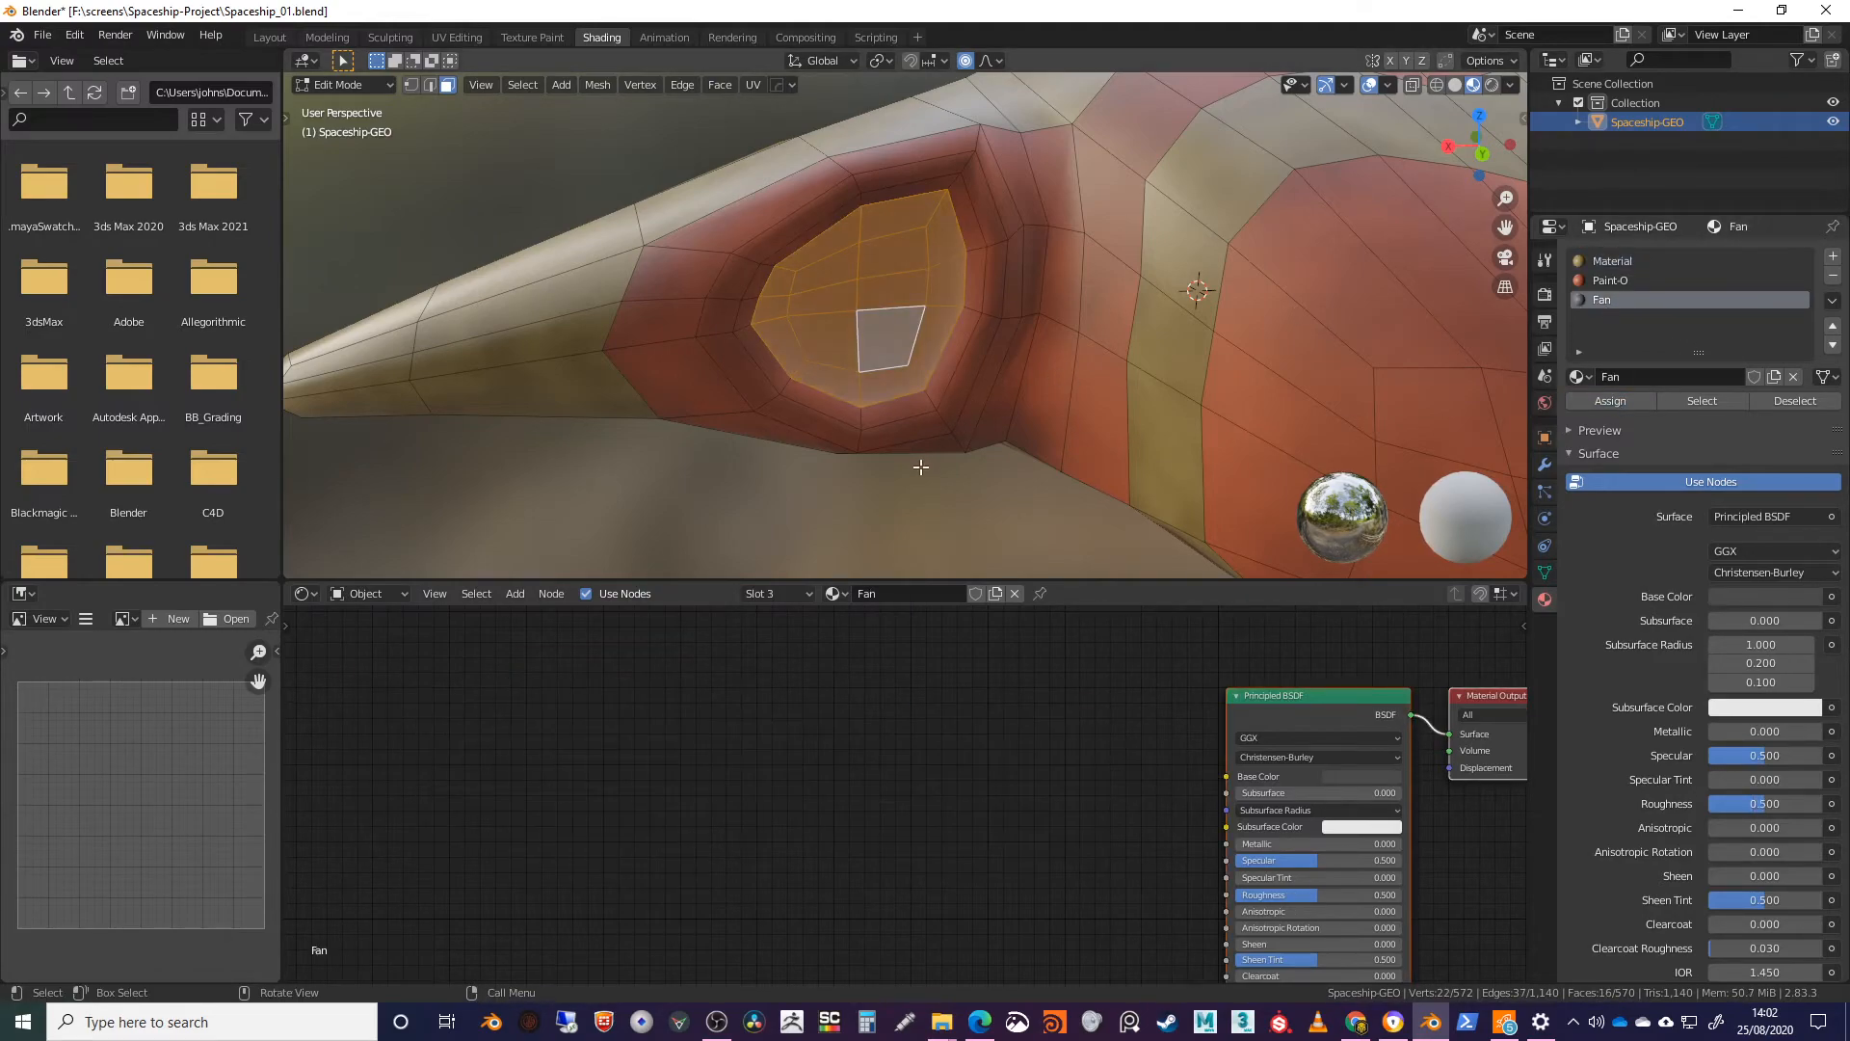
Step: Clear the face selection, switch to vertex selection and slide a vertex on the upper border of the beige nose band
{"action": "left_click", "coordinate": [922, 466]}
{"action": "scroll", "coordinate": [1230, 408], "scroll_direction": "down", "scroll_amount": 2}
{"action": "middle_click_drag", "start_coordinate": [1230, 409], "coordinate": [951, 347]}
{"action": "scroll", "coordinate": [955, 372], "scroll_direction": "up", "scroll_amount": 2}
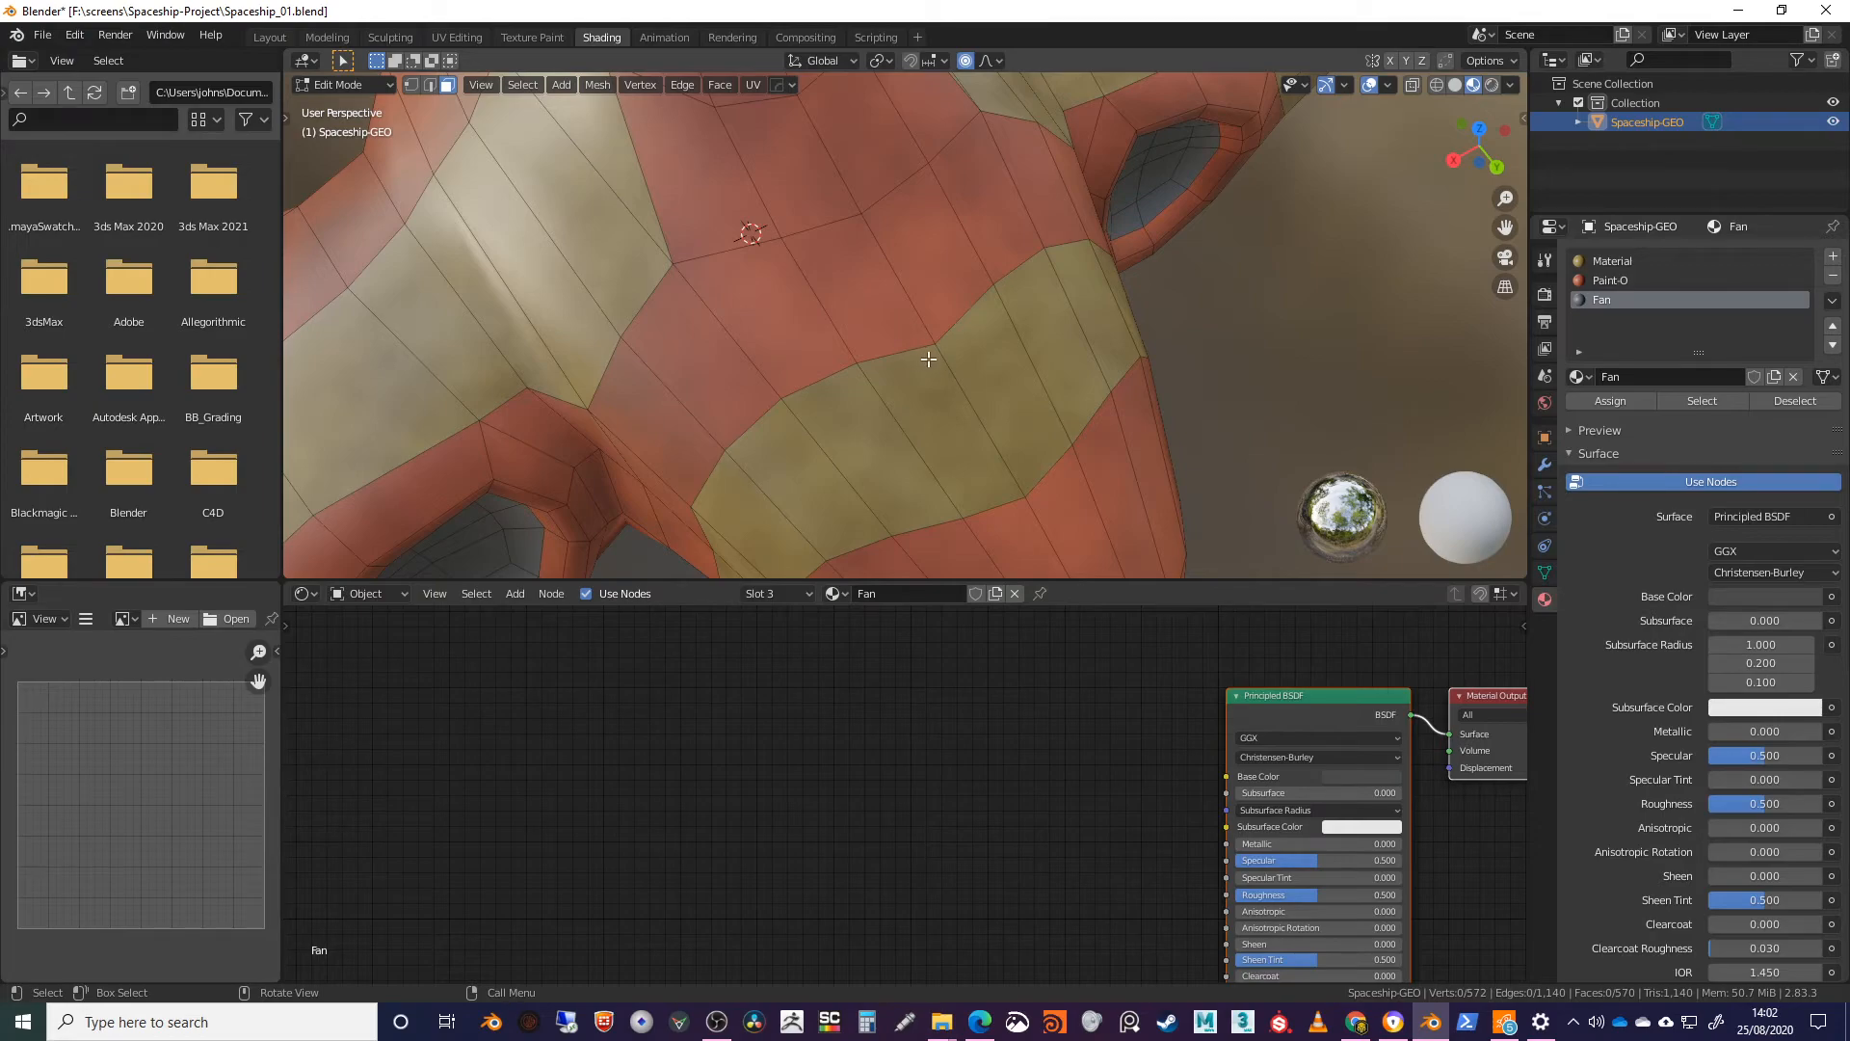
{"action": "key", "text": "1"}
{"action": "key", "text": "shift+v"}
{"action": "left_click", "coordinate": [931, 331]}
Step: Slide the corner vertex where the beige wing paint meets the orange hull beside the intake to smooth the paint border
{"action": "middle_click_drag", "start_coordinate": [1061, 460], "coordinate": [996, 371]}
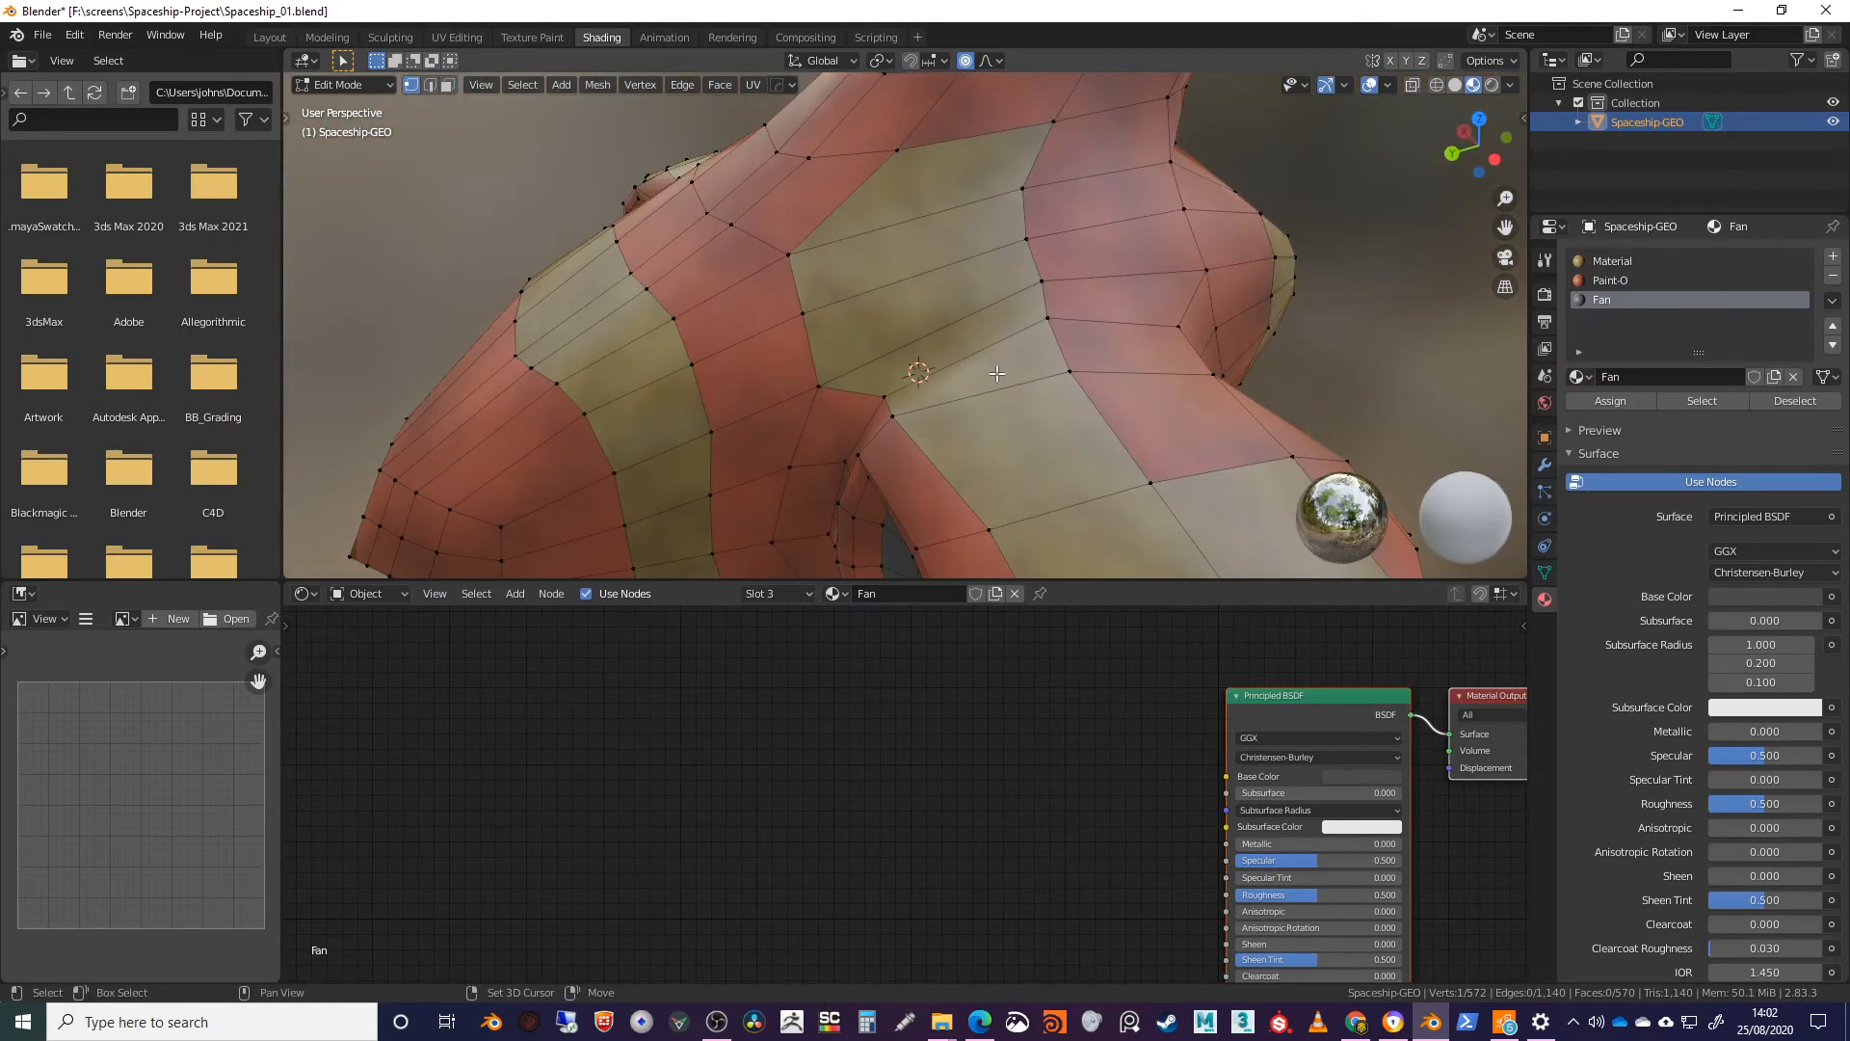
{"action": "left_click", "coordinate": [819, 389], "text": "shift"}
{"action": "key", "text": "shift+v"}
{"action": "left_click", "coordinate": [867, 369]}
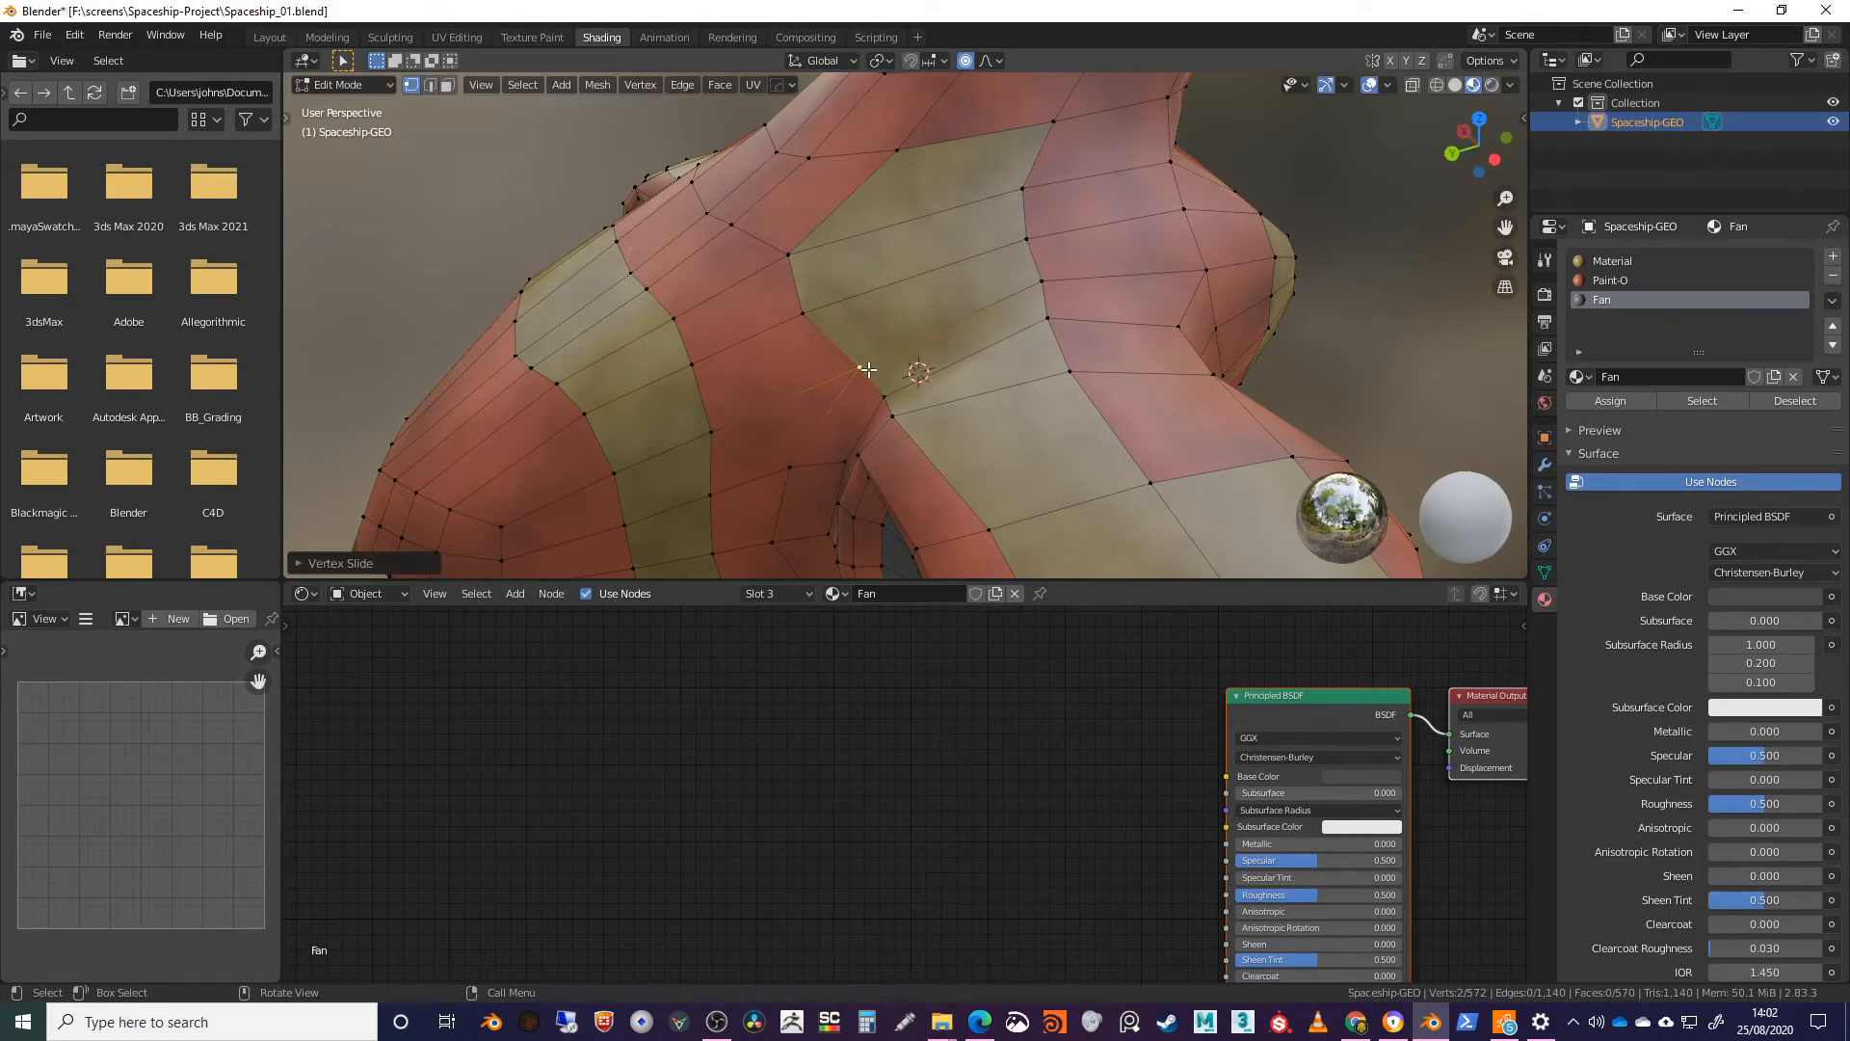
Step: Return to Object Mode and the Layout workspace, and compare the painted spaceship with the reference images
{"action": "mouse_move", "coordinate": [1087, 375]}
{"action": "middle_mouse_down"}
{"action": "mouse_move", "coordinate": [1175, 390]}
{"action": "mouse_move", "coordinate": [1044, 407]}
{"action": "mouse_move", "coordinate": [919, 384]}
{"action": "mouse_move", "coordinate": [915, 356]}
{"action": "mouse_move", "coordinate": [1084, 298]}
{"action": "mouse_move", "coordinate": [1003, 399]}
{"action": "mouse_move", "coordinate": [1097, 389]}
{"action": "middle_mouse_up"}
{"action": "key", "text": "Tab"}
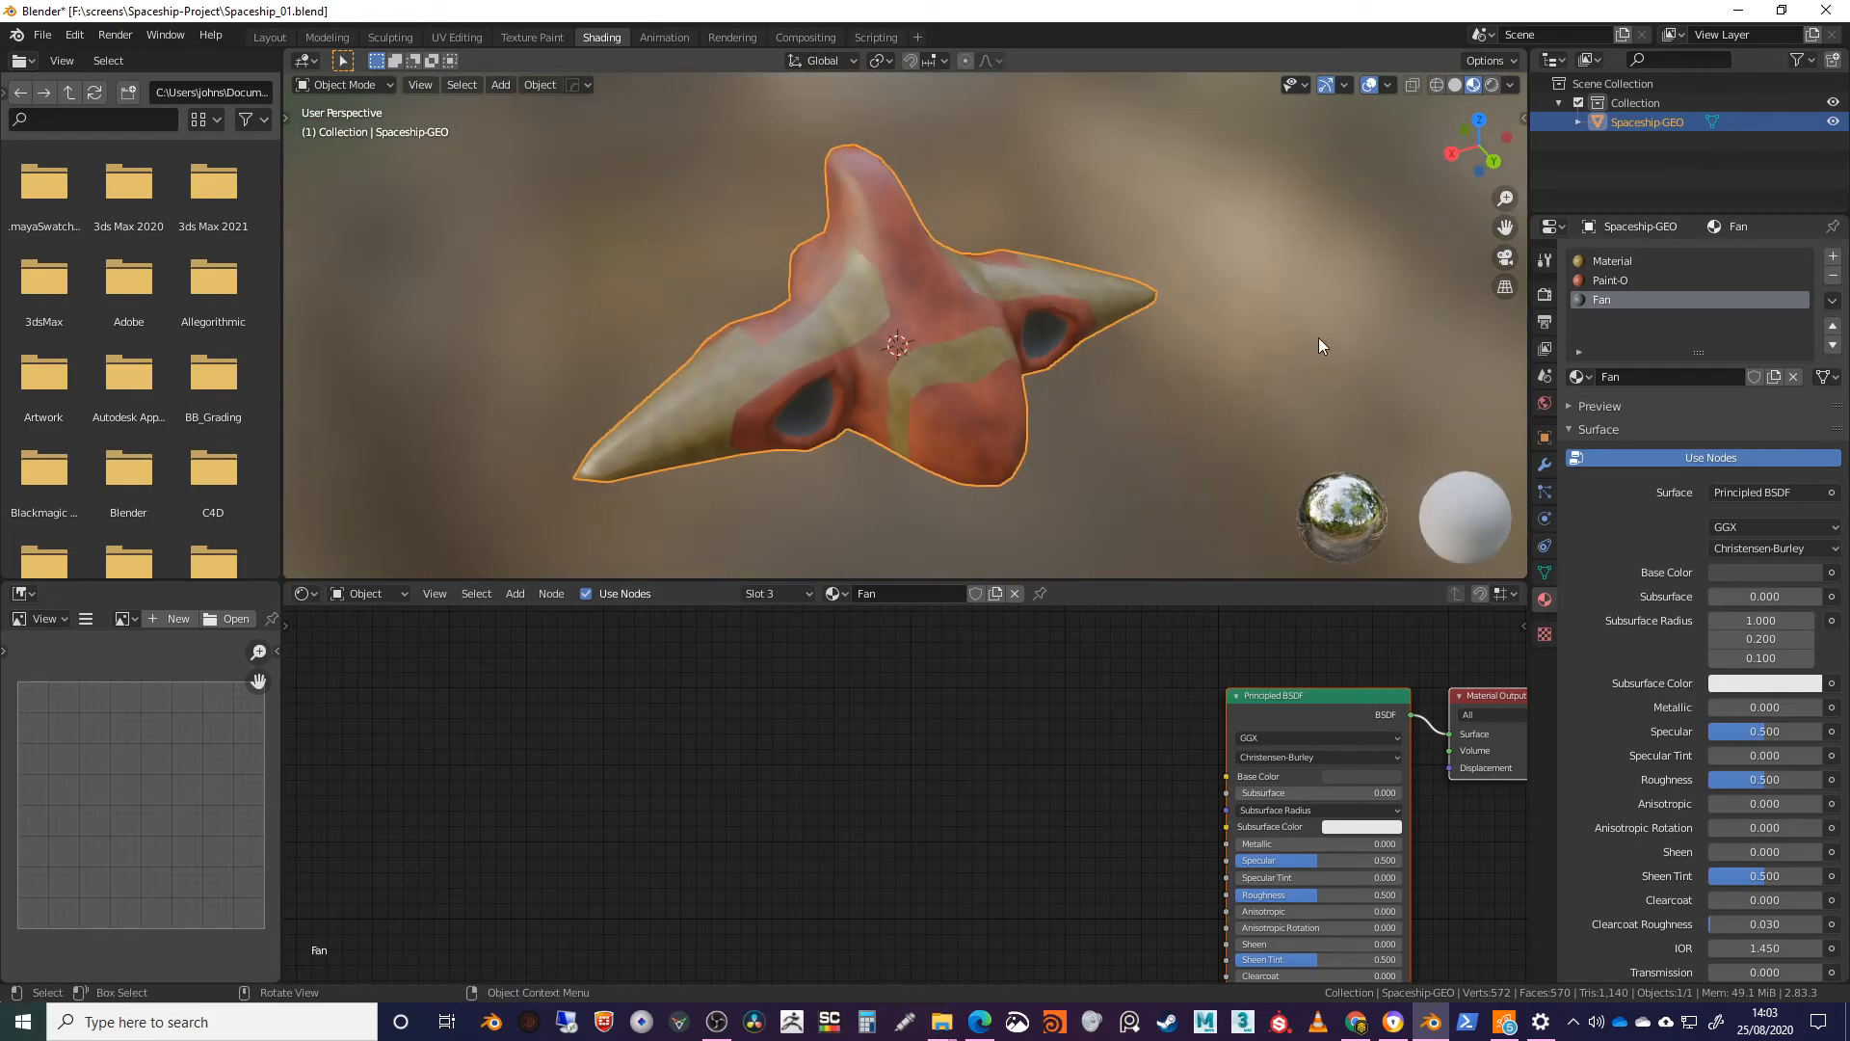
{"action": "left_click", "coordinate": [271, 38]}
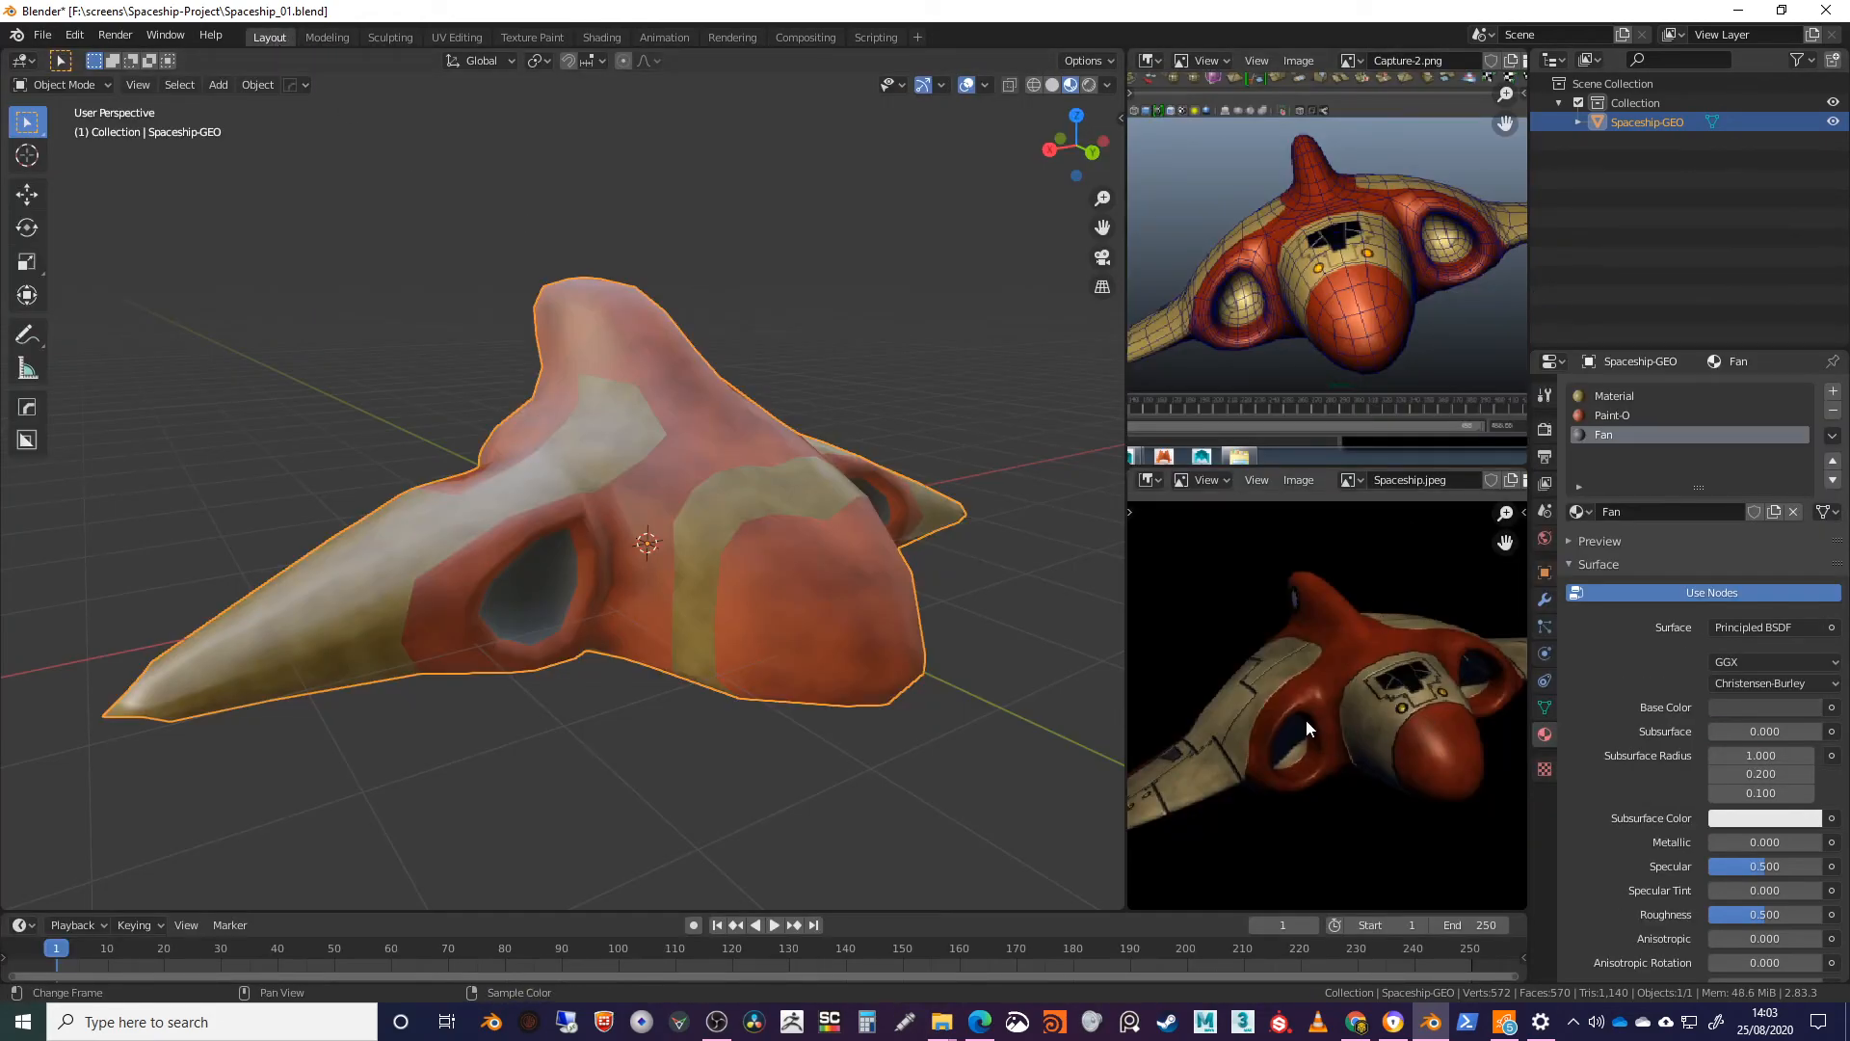
{"action": "mouse_move", "coordinate": [685, 505]}
{"action": "middle_mouse_down"}
{"action": "mouse_move", "coordinate": [704, 568]}
{"action": "mouse_move", "coordinate": [698, 518]}
{"action": "middle_mouse_up"}
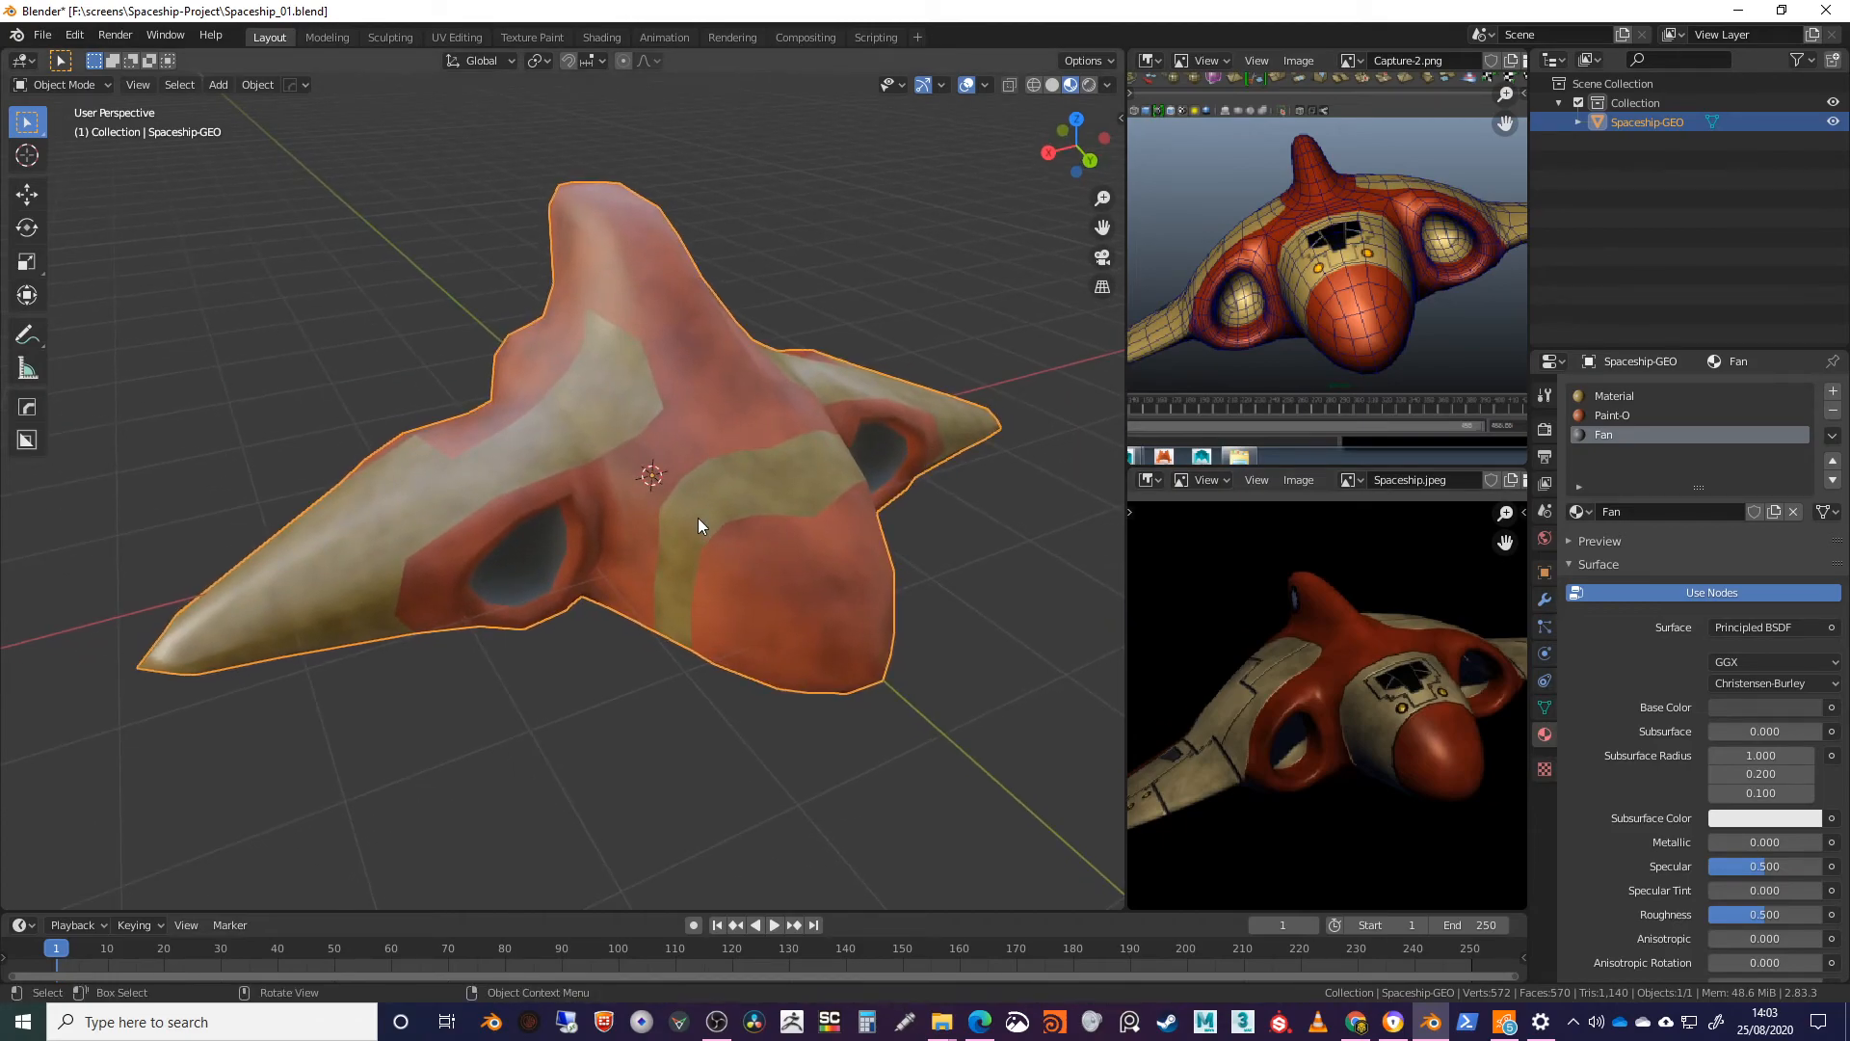